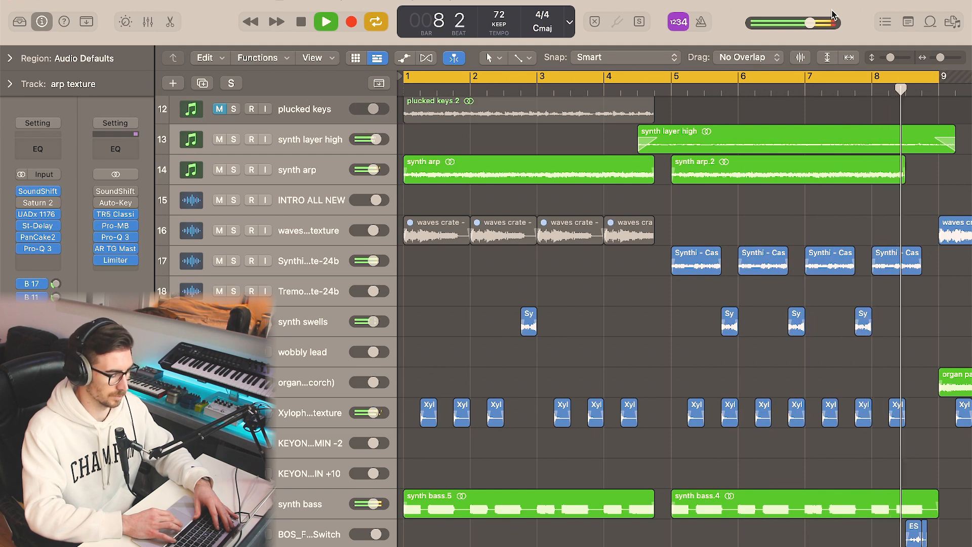
Stop the full playback and solo the synth arp track to listen to it alone
{"action": "key", "text": "space"}
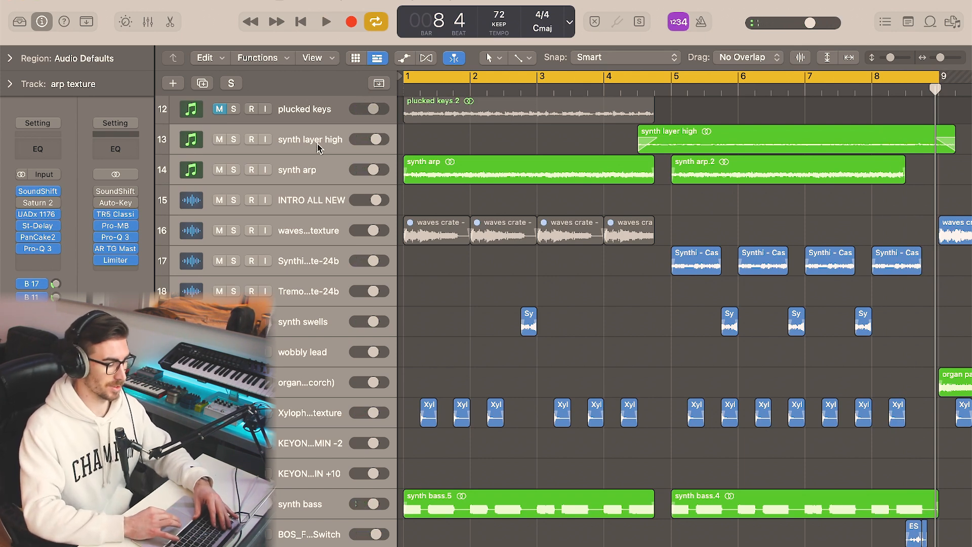
{"action": "left_click", "coordinate": [319, 167]}
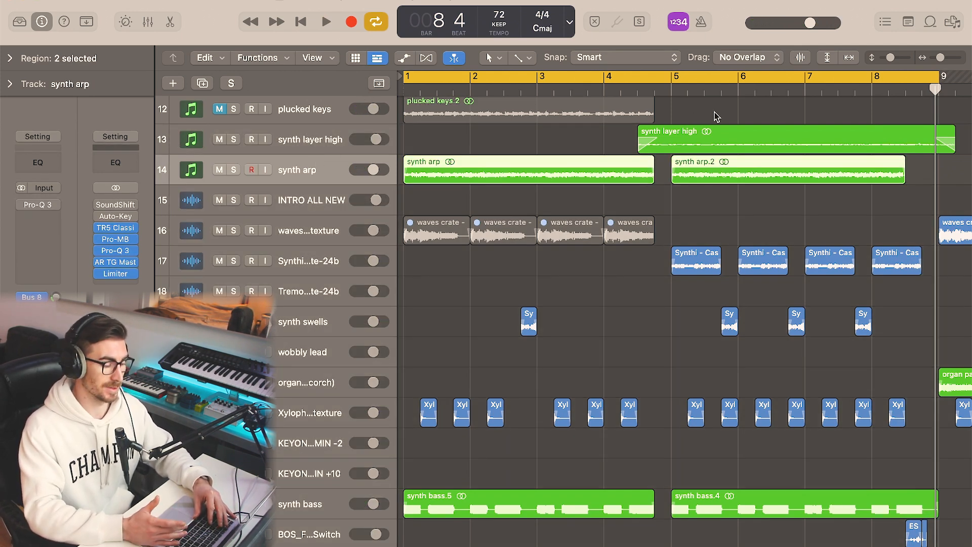
{"action": "key", "text": "s"}
{"action": "key", "text": "space"}
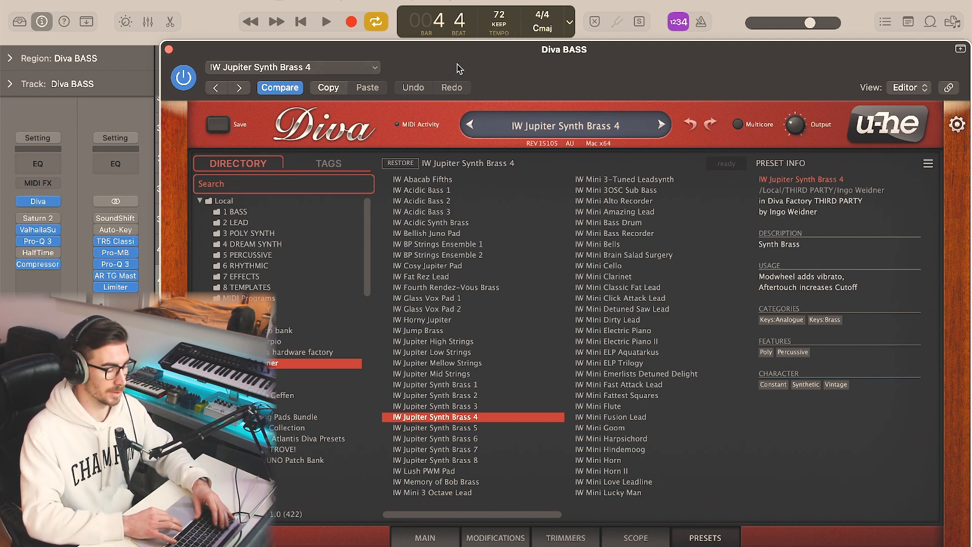
Close the Diva preset browser and examine the Pro-Q 3 and Compressor settings on the Diva BASS track
{"action": "left_click", "coordinate": [170, 50]}
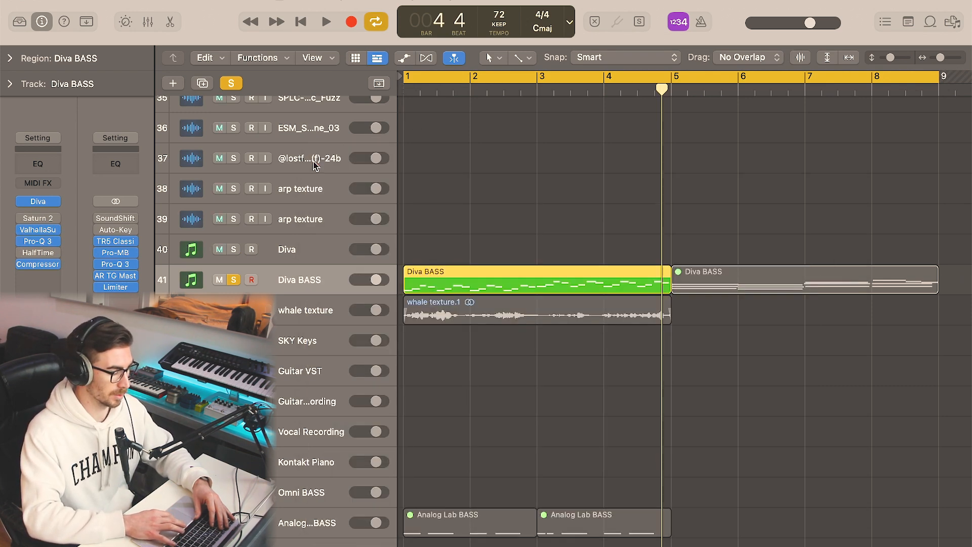
{"action": "left_click", "coordinate": [315, 162]}
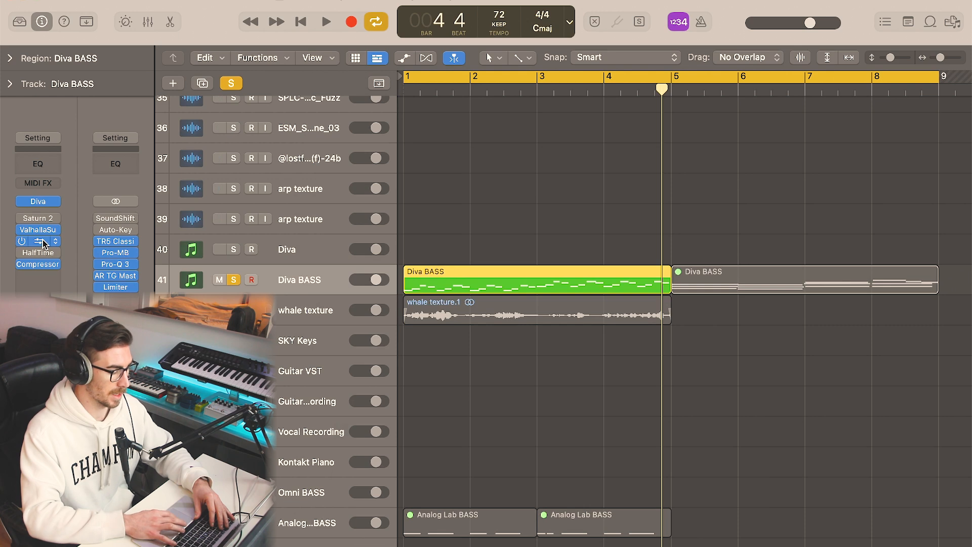
{"action": "left_click", "coordinate": [41, 241]}
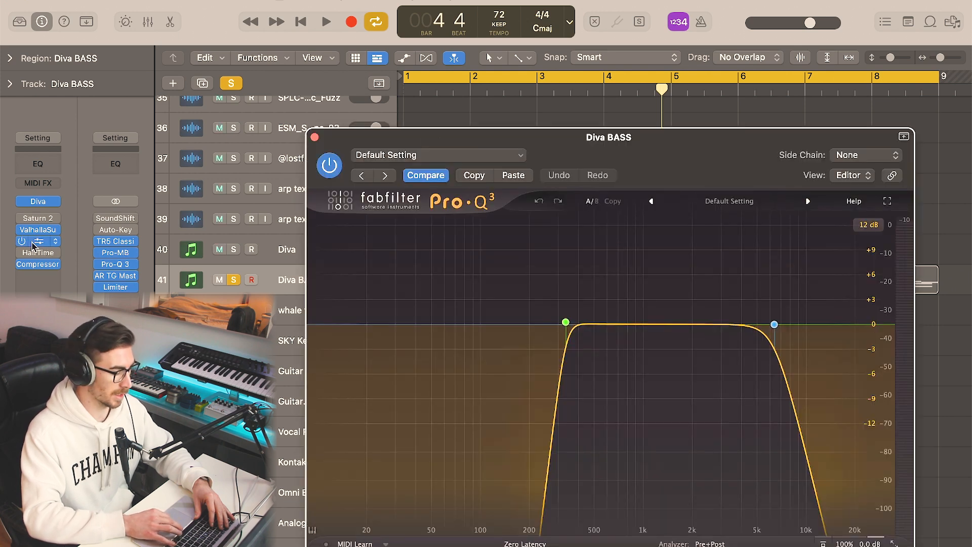
{"action": "left_click", "coordinate": [314, 137]}
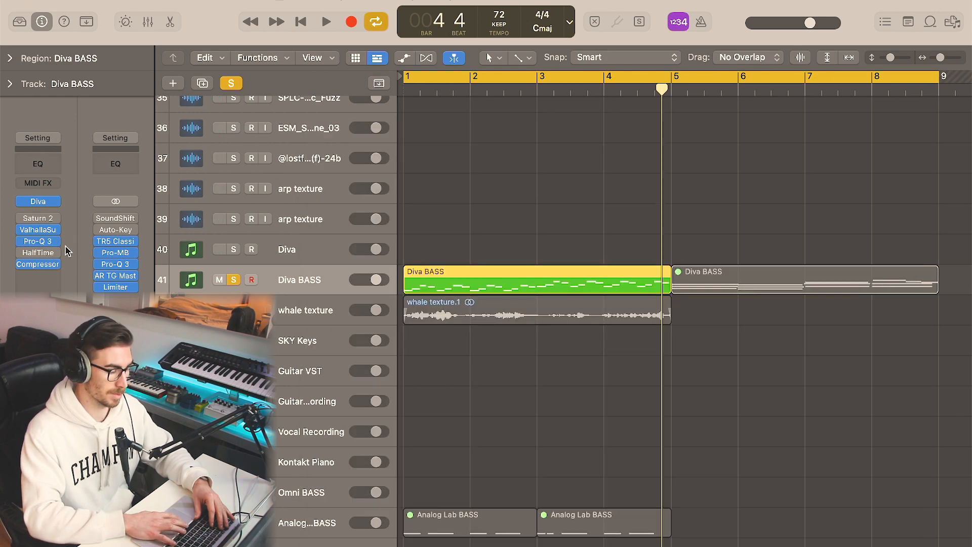
{"action": "left_click", "coordinate": [41, 265]}
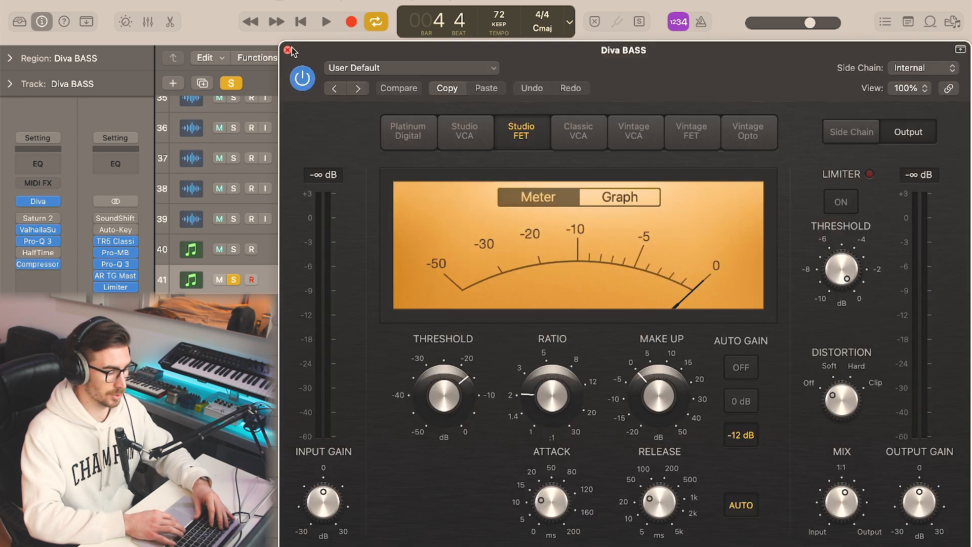
{"action": "left_click", "coordinate": [288, 50]}
Show the notes of the Diva BASS region and play the part from the beginning
{"action": "key", "text": "p"}
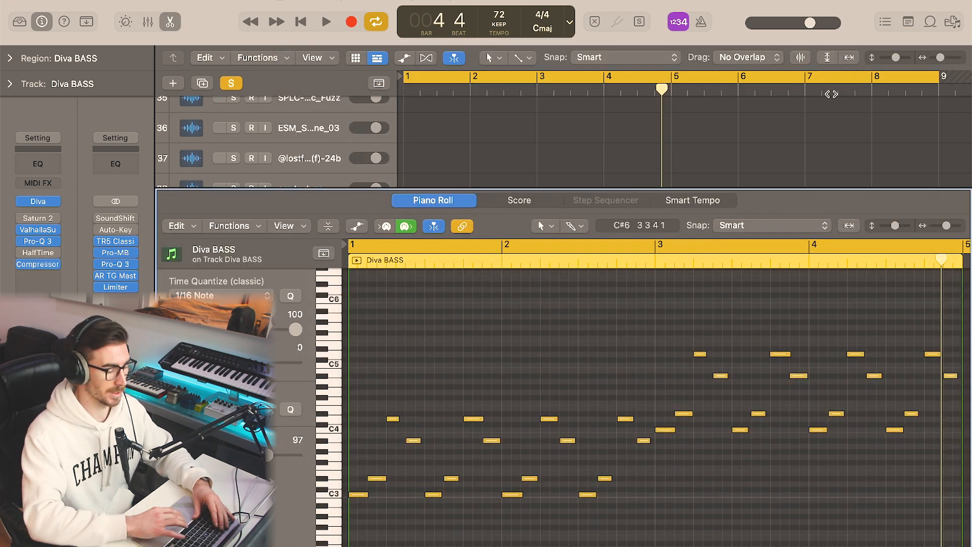
{"action": "key", "text": "Return"}
{"action": "key", "text": "space"}
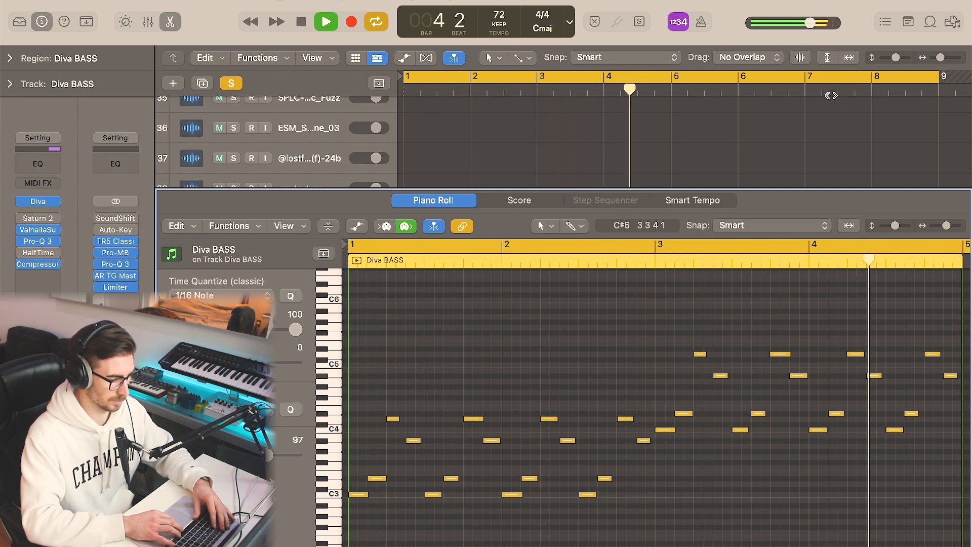
{"action": "key", "text": "space"}
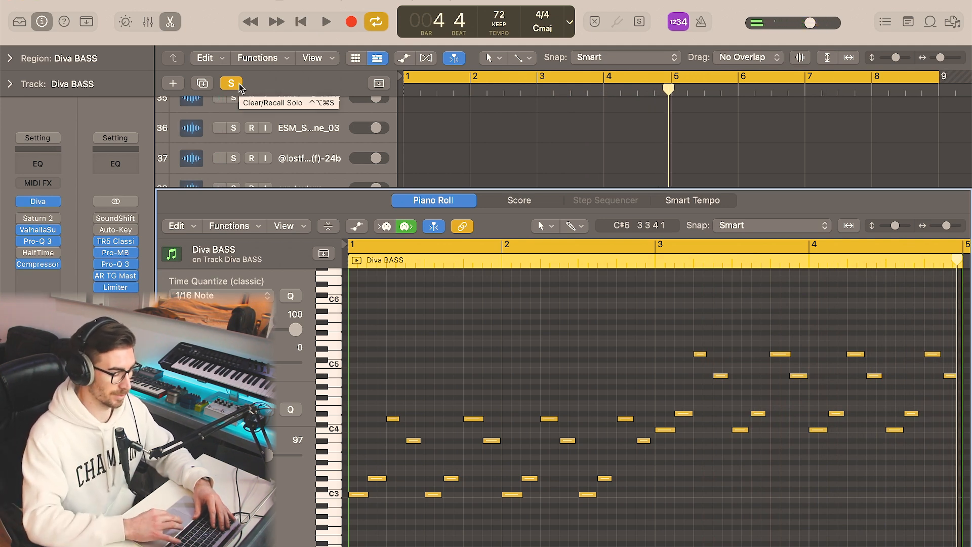
Close the Analog Lab instrument window and examine the Saturn 2 settings on the Analog Lab BASS track
{"action": "key", "text": "e"}
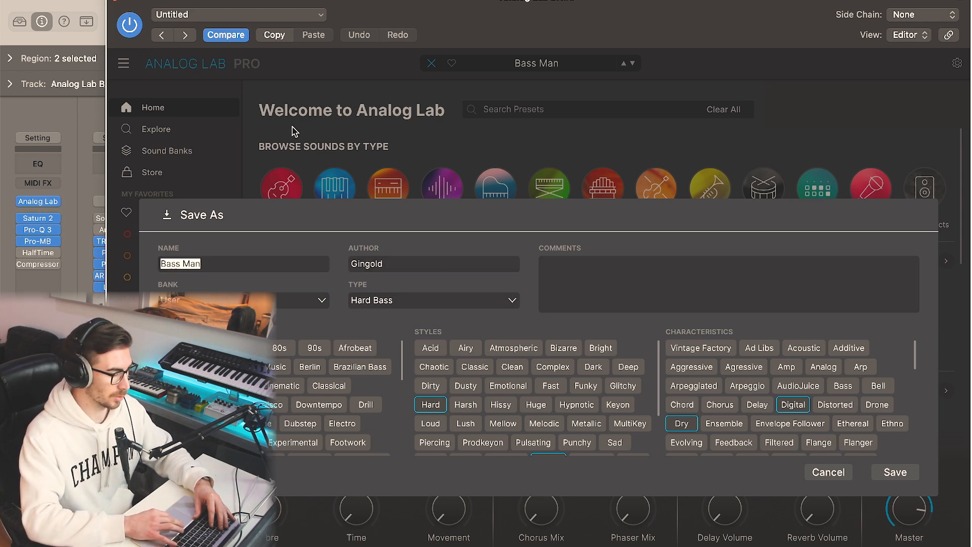
{"action": "left_click", "coordinate": [115, 2]}
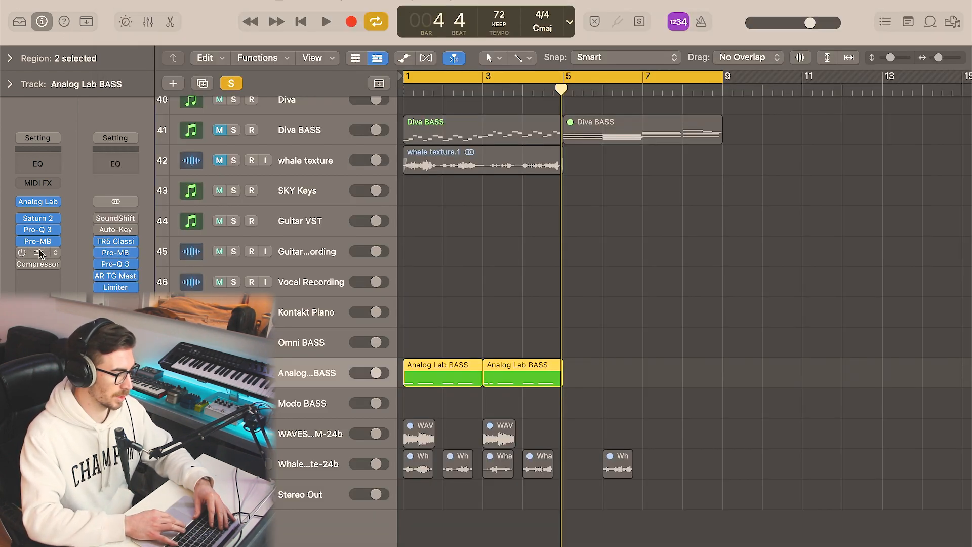
{"action": "left_click", "coordinate": [40, 218]}
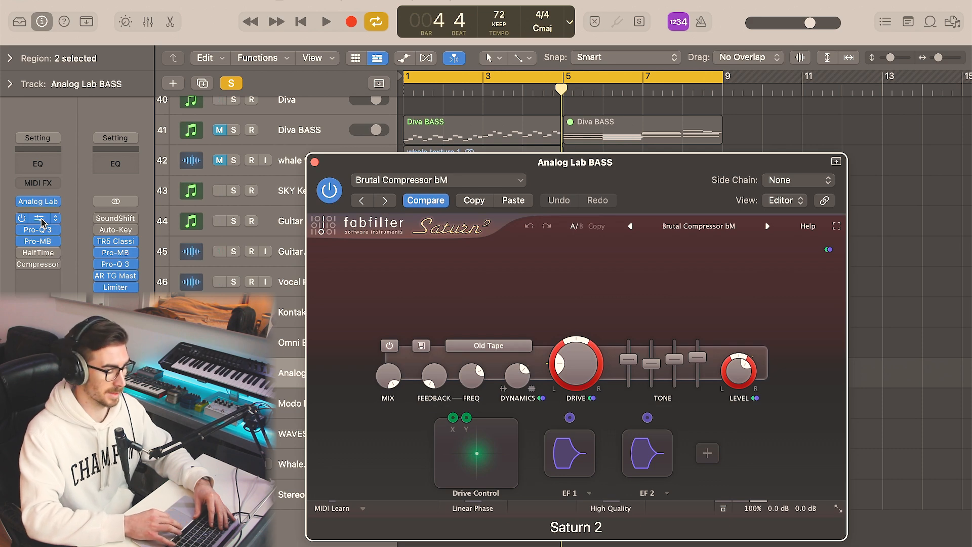
{"action": "left_click", "coordinate": [314, 162]}
Examine the Pro-Q 3 curve and the Pro-MB bands on the Analog Lab BASS track
{"action": "left_click", "coordinate": [37, 231]}
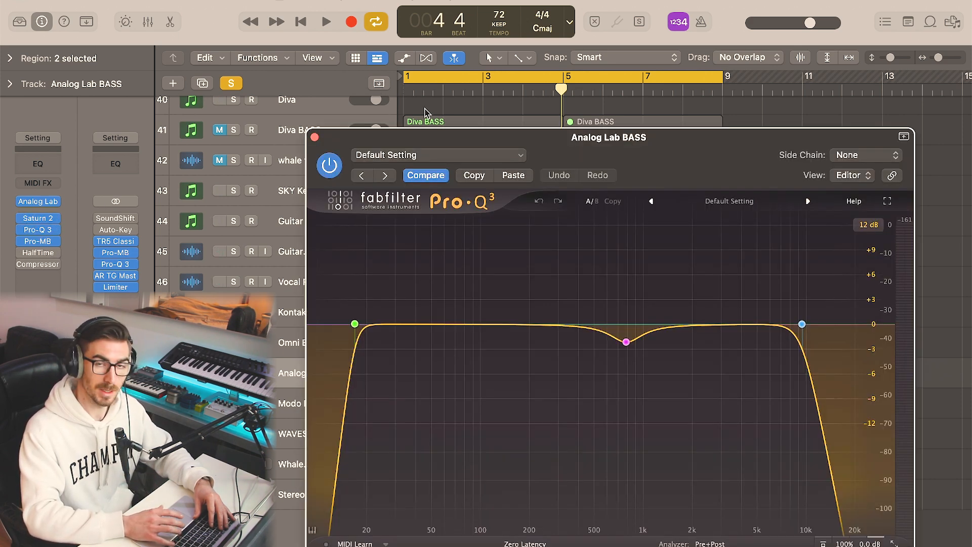
{"action": "mouse_move", "coordinate": [620, 342]}
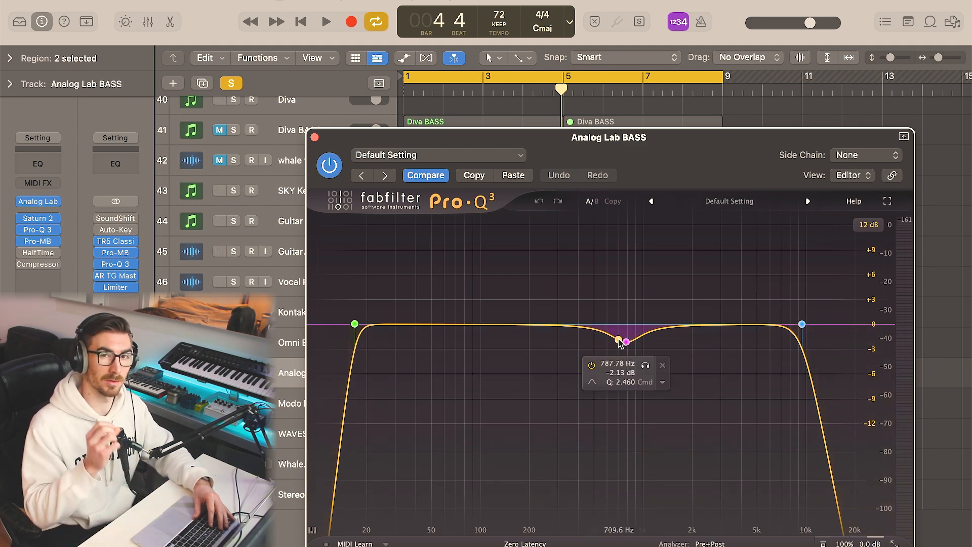
{"action": "left_click", "coordinate": [315, 137]}
{"action": "left_click", "coordinate": [52, 243]}
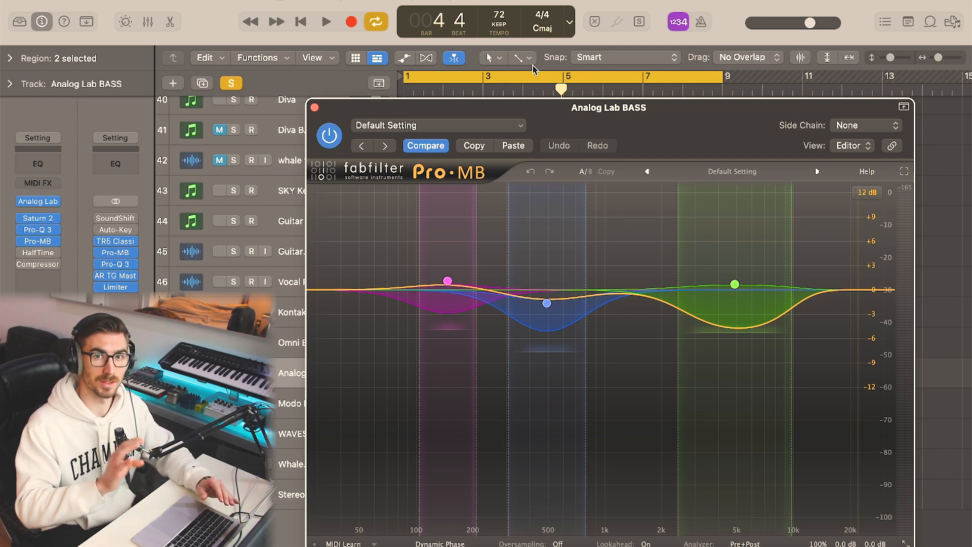
{"action": "left_click", "coordinate": [314, 108]}
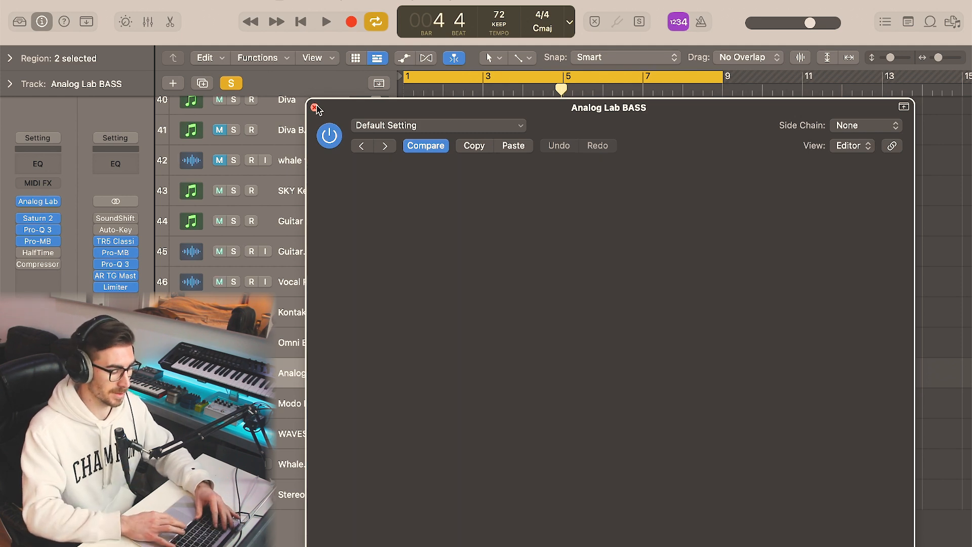
Show the notes of both Analog Lab BASS regions, play them, and close the note editor
{"action": "key", "text": "e"}
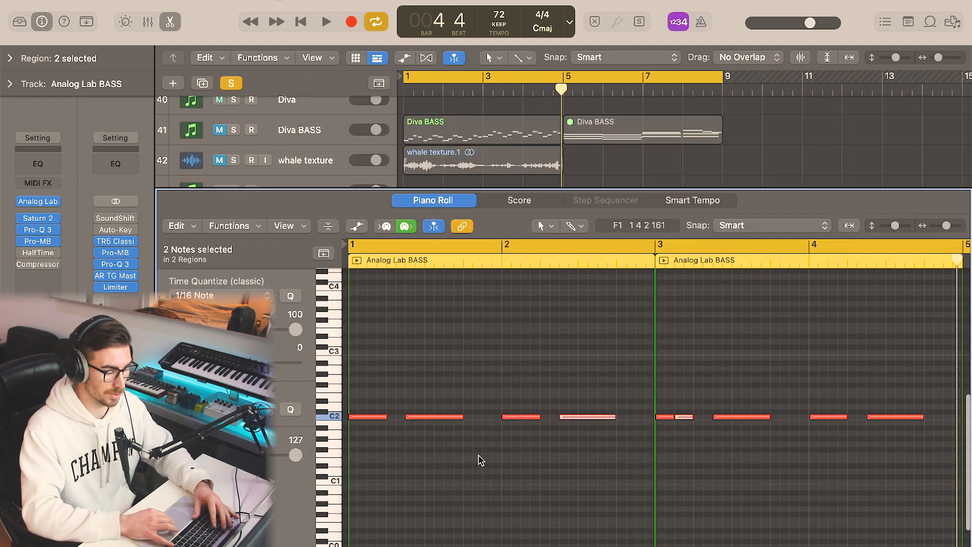
{"action": "key", "text": "space"}
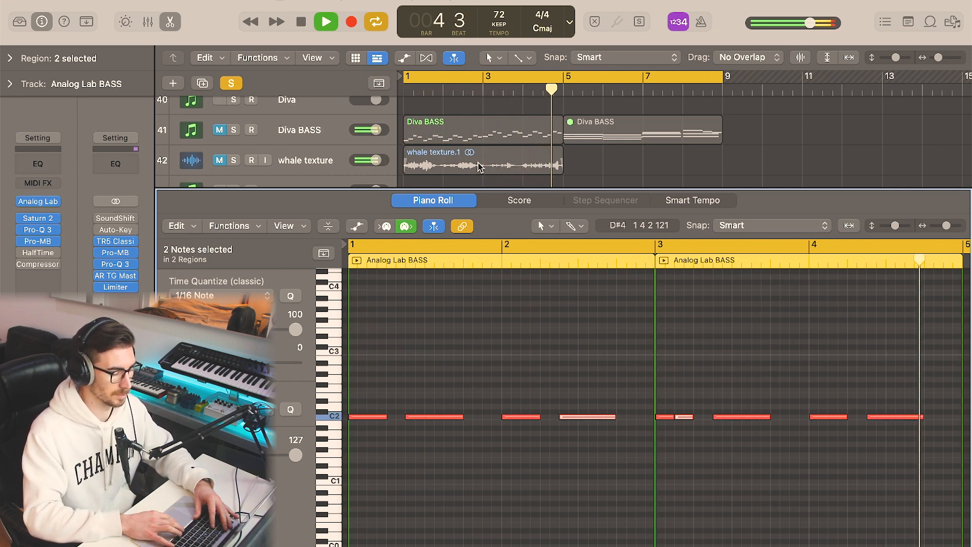
{"action": "key", "text": "space"}
{"action": "key", "text": "e"}
Select the Xylophone texture track with its regions and examine its insert effects, including the Pro-Q 3 curve
{"action": "scroll", "coordinate": [462, 321], "scroll_direction": "up", "scroll_amount": 20}
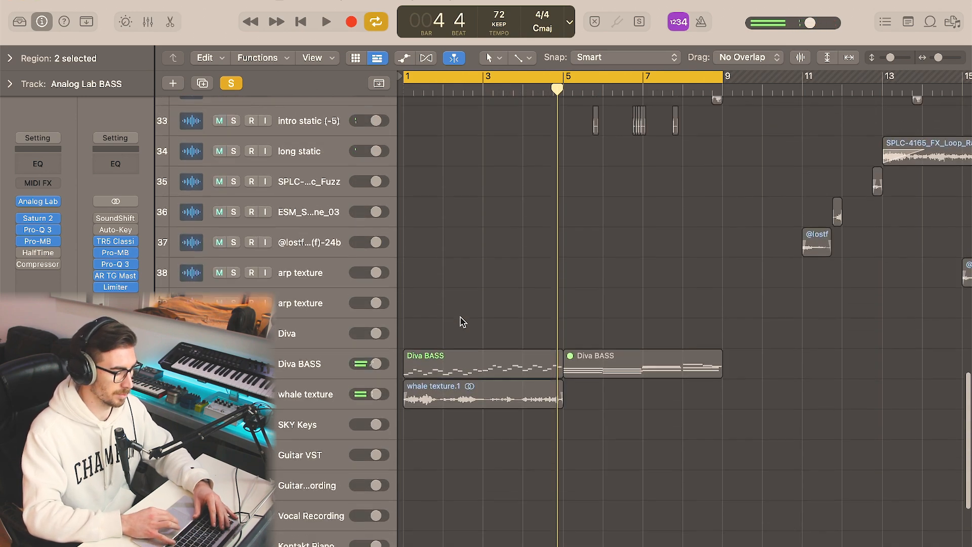
{"action": "left_click", "coordinate": [329, 417]}
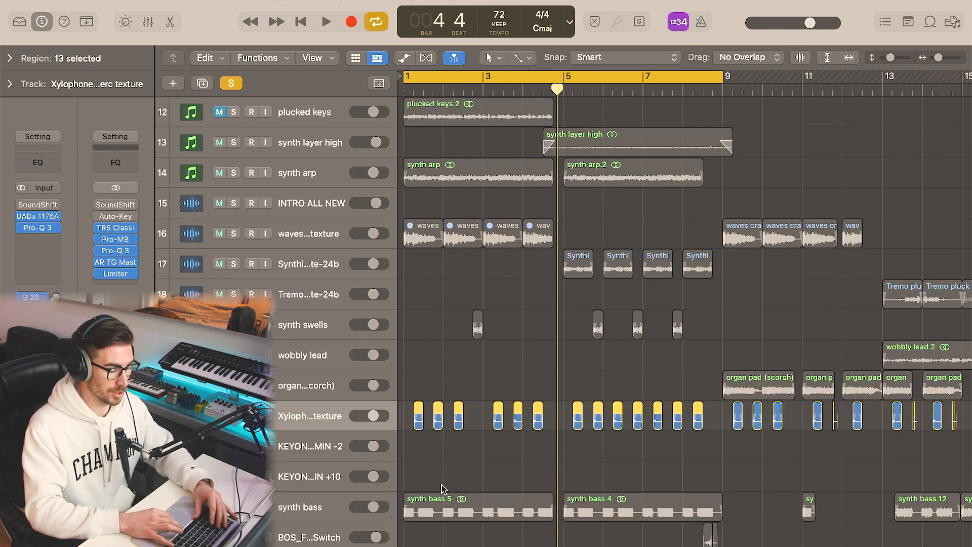
{"action": "key", "text": "super+Right"}
{"action": "key", "text": "super+Right"}
{"action": "key", "text": "super+Right"}
{"action": "key", "text": "super+Right"}
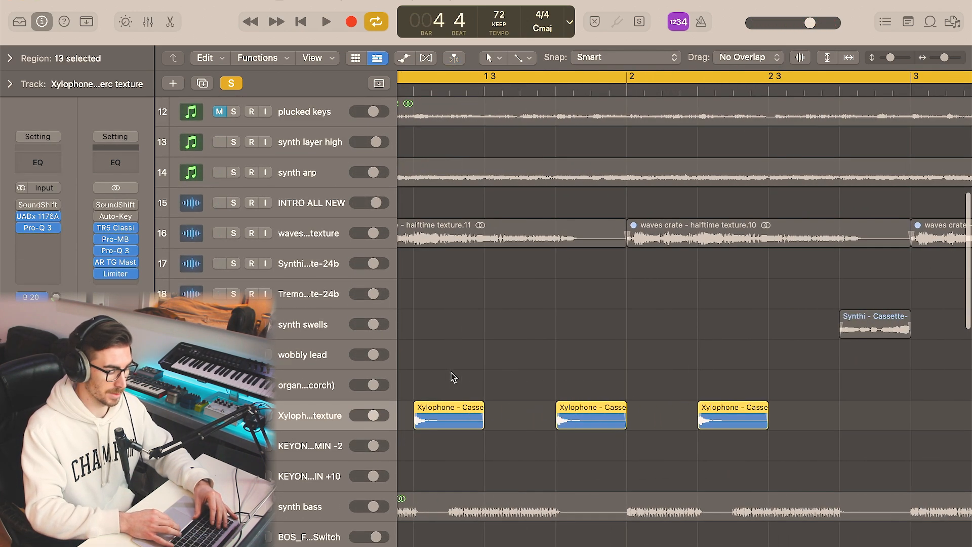
{"action": "key", "text": "super+Left"}
{"action": "key", "text": "super+Left"}
{"action": "key", "text": "super+Left"}
{"action": "key", "text": "super+Left"}
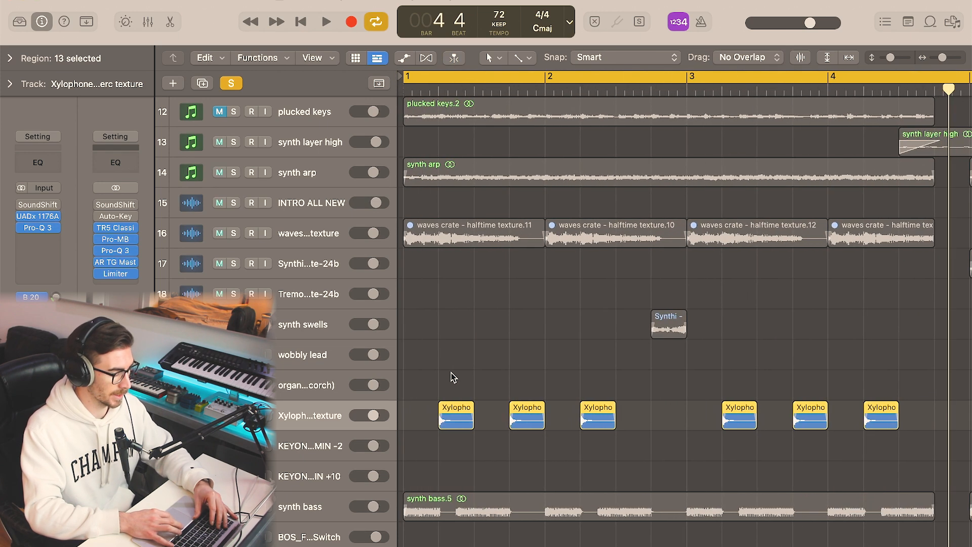
{"action": "left_click", "coordinate": [43, 217]}
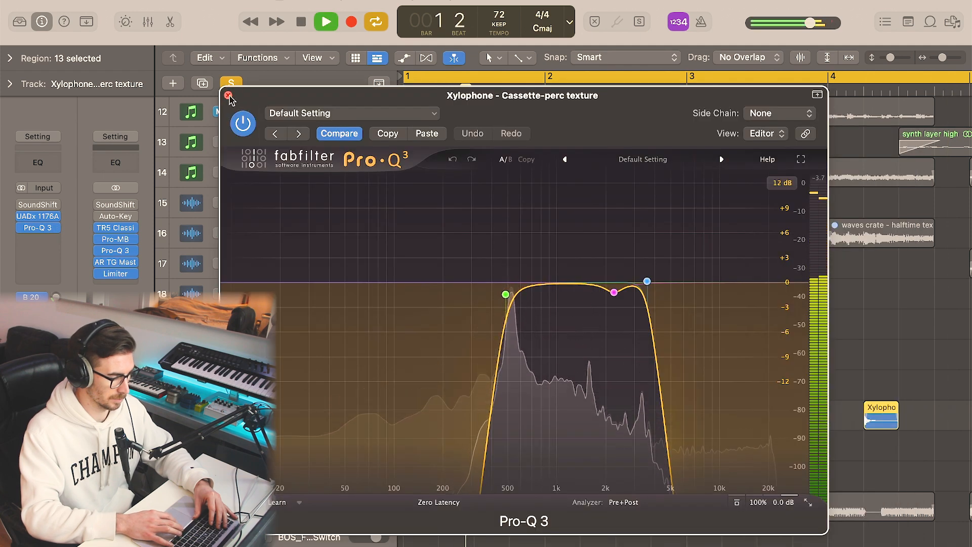
{"action": "key", "text": "super+w"}
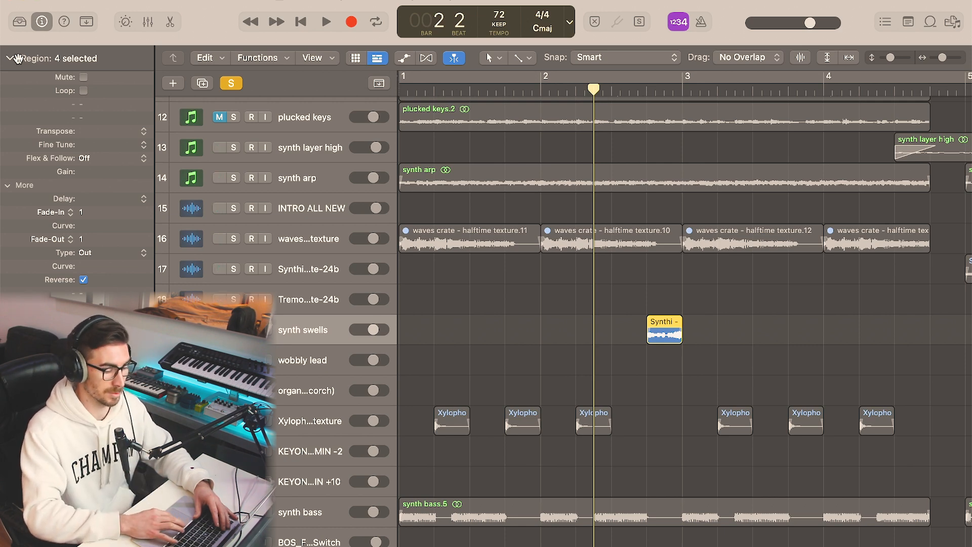
Play the synth swells region, collapse the region settings, and examine the track's Tape Delay settings
{"action": "key", "text": "space"}
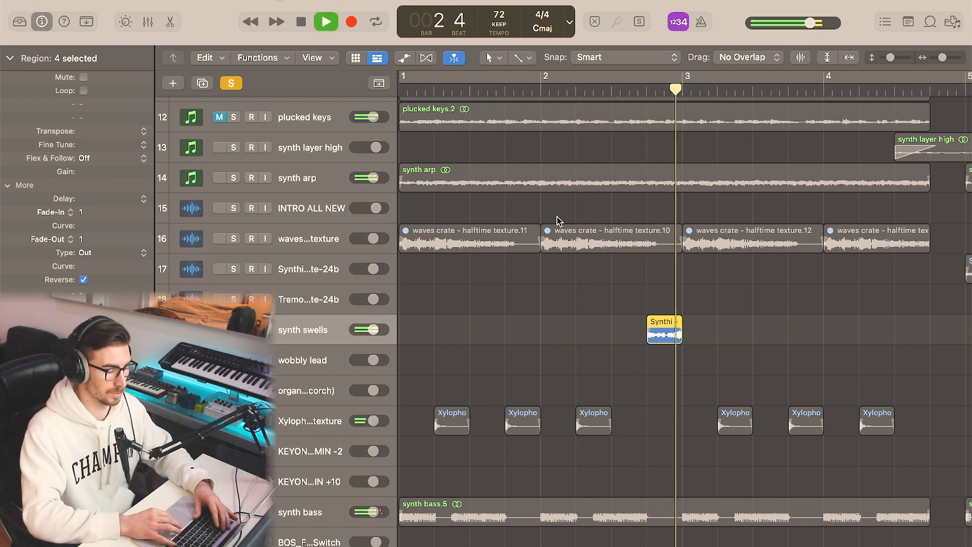
{"action": "left_click", "coordinate": [10, 59]}
{"action": "key", "text": "space"}
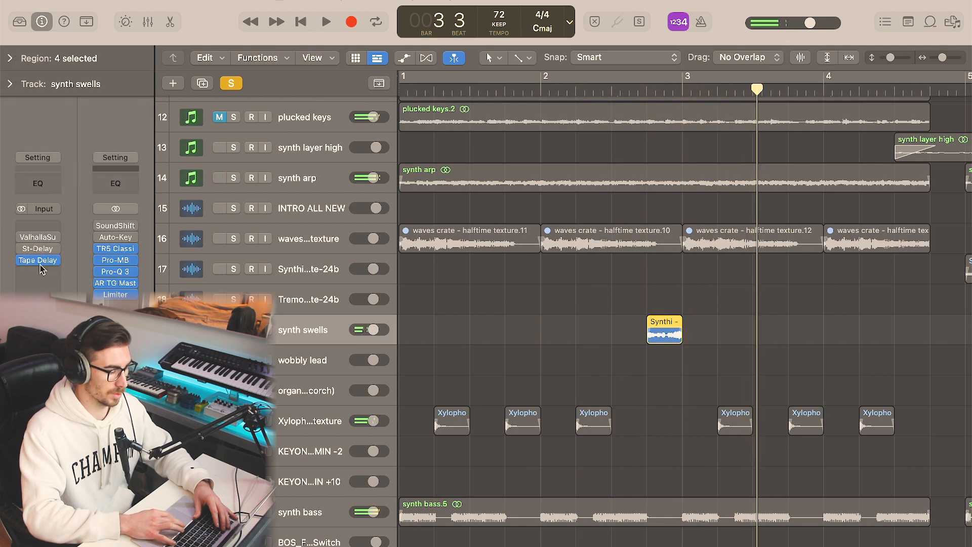
{"action": "left_click", "coordinate": [39, 262]}
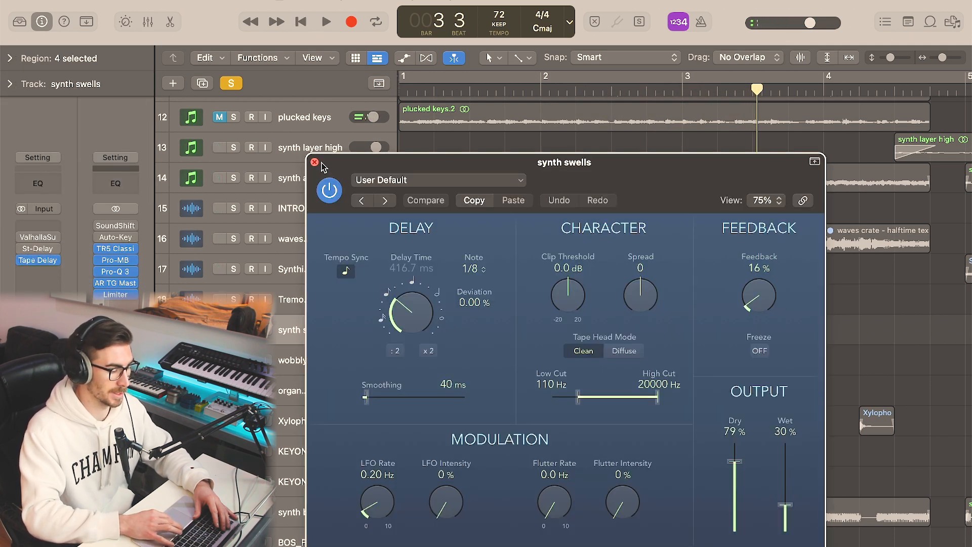
{"action": "left_click", "coordinate": [314, 162]}
Clear the solos and play the full arrangement from bar 3 into bar 5
{"action": "left_click", "coordinate": [235, 87]}
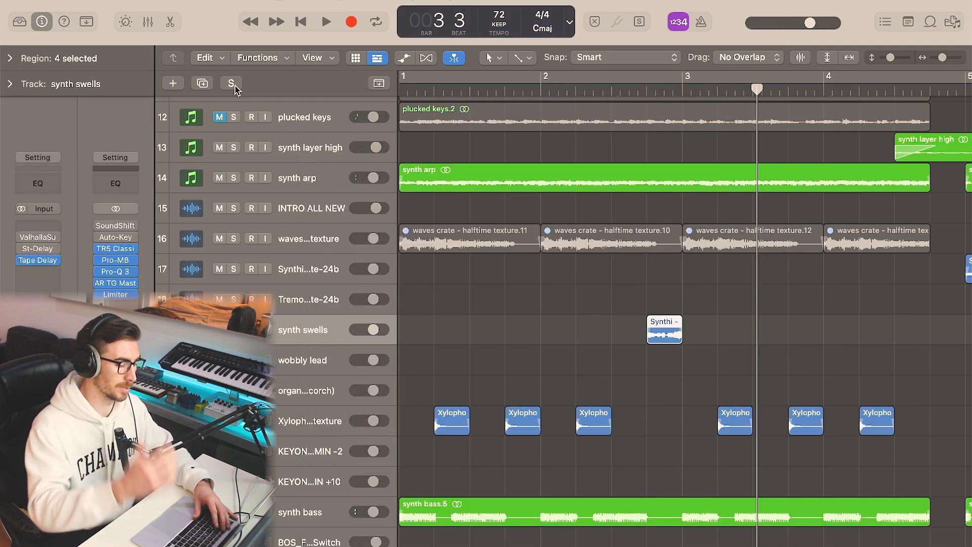
{"action": "scroll", "coordinate": [589, 190], "scroll_direction": "down", "scroll_amount": 5}
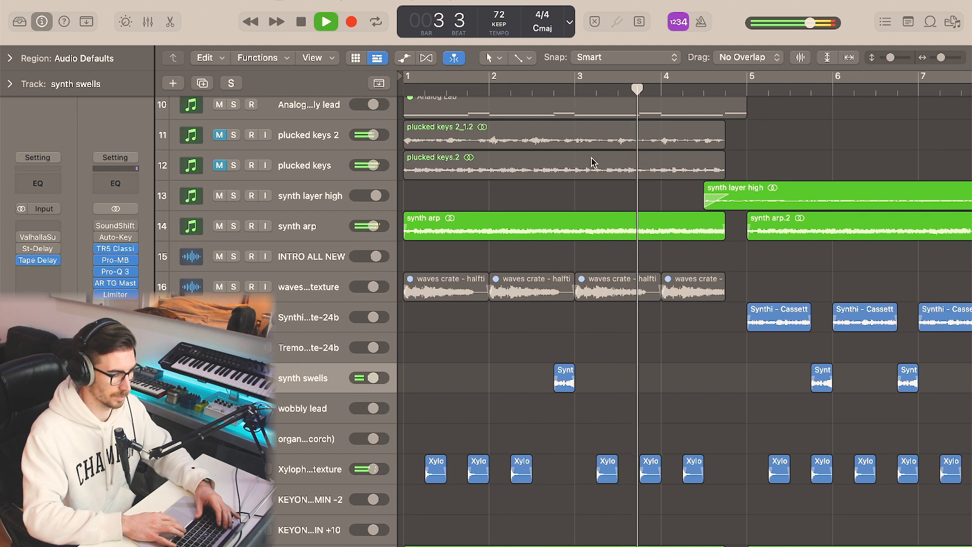
{"action": "scroll", "coordinate": [665, 246], "scroll_direction": "right", "scroll_amount": 3}
{"action": "scroll", "coordinate": [665, 247], "scroll_direction": "right", "scroll_amount": 2}
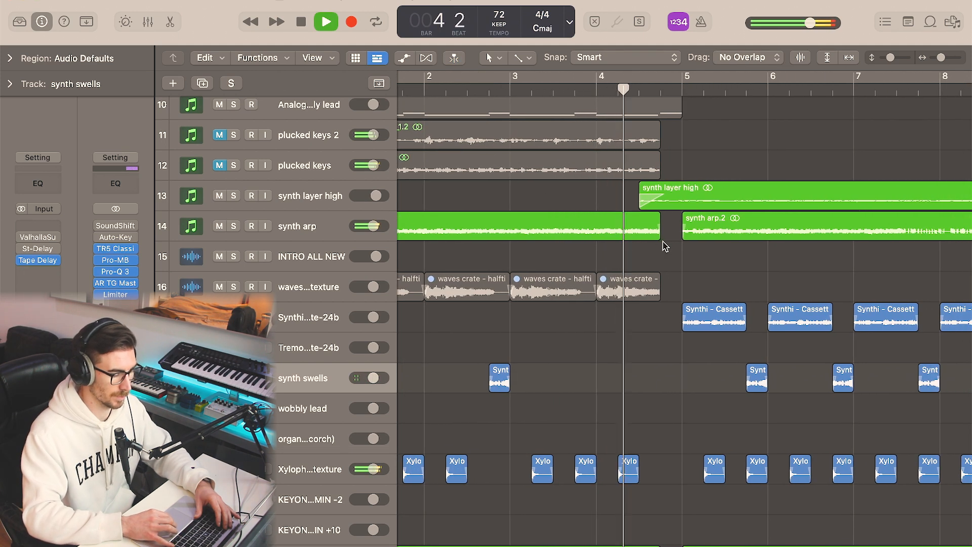
{"action": "scroll", "coordinate": [665, 247], "scroll_direction": "right", "scroll_amount": 3}
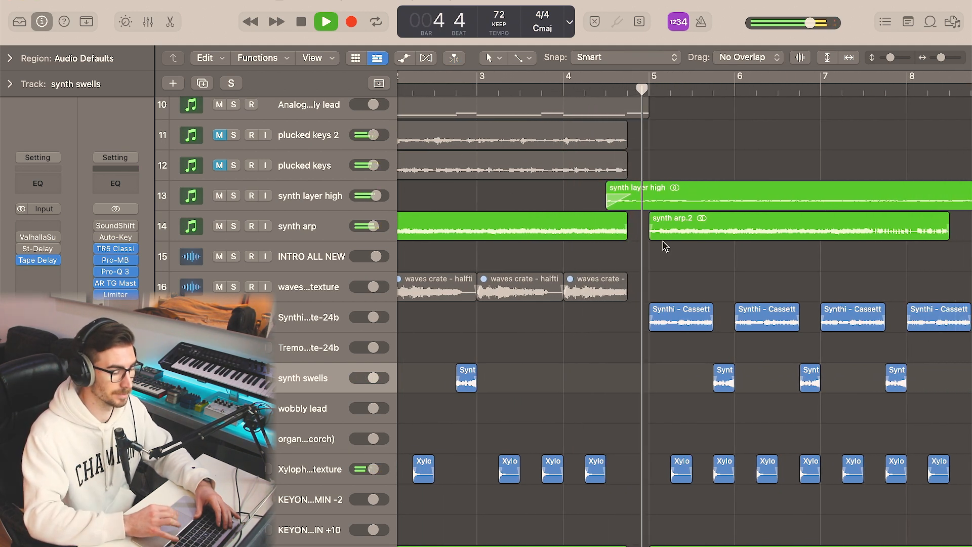
{"action": "key", "text": "space"}
Select the synth layer high track and solo it
{"action": "scroll", "coordinate": [665, 246], "scroll_direction": "down", "scroll_amount": 1}
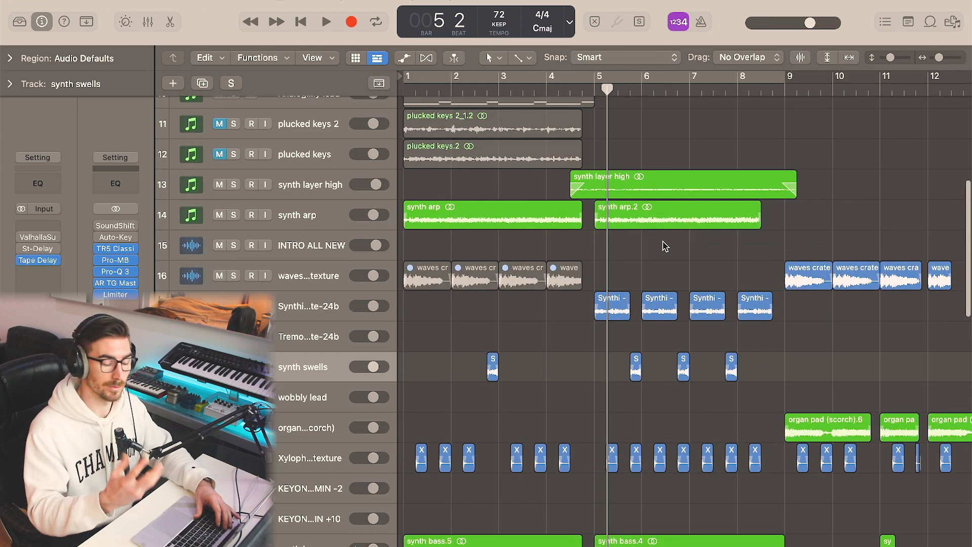
{"action": "left_click", "coordinate": [334, 187]}
{"action": "key", "text": "s"}
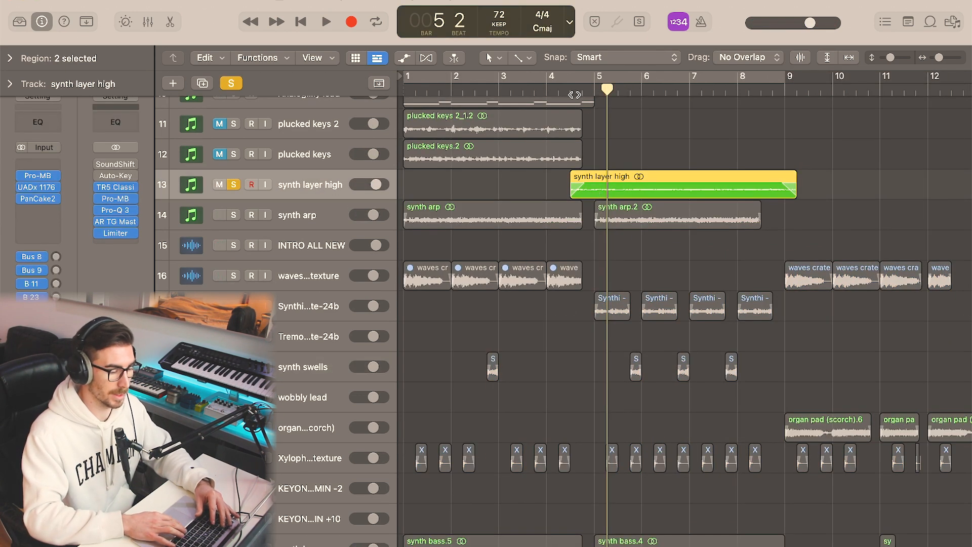
Place the playhead at bar 4, clear the solo and play the full arrangement past bar 5
{"action": "left_click", "coordinate": [559, 92]}
{"action": "left_click", "coordinate": [547, 93]}
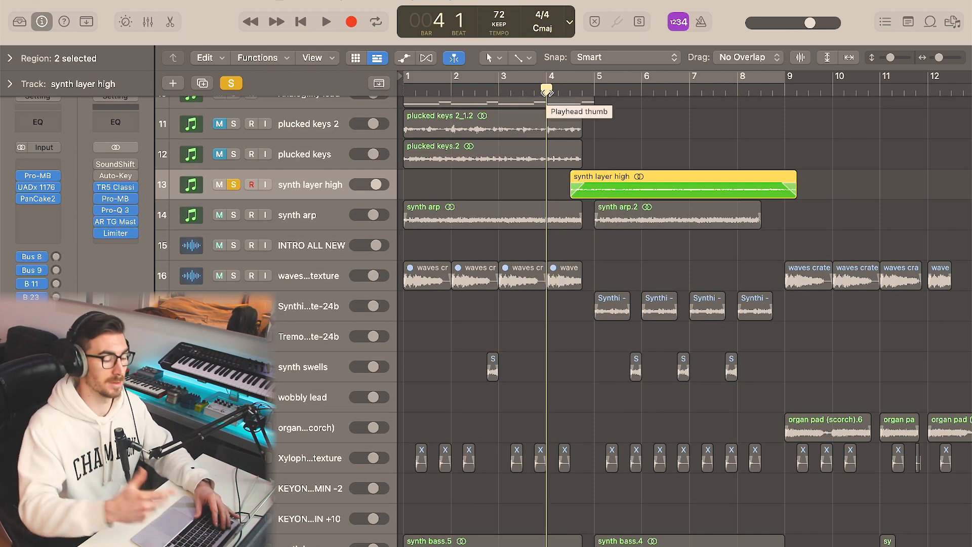
{"action": "left_click", "coordinate": [233, 82]}
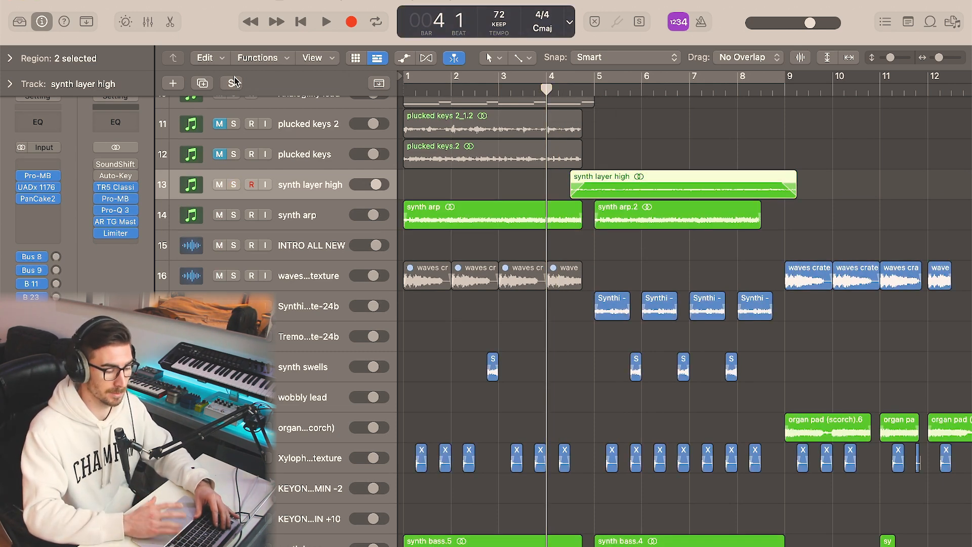
{"action": "key", "text": "space"}
{"action": "key", "text": "super+Right"}
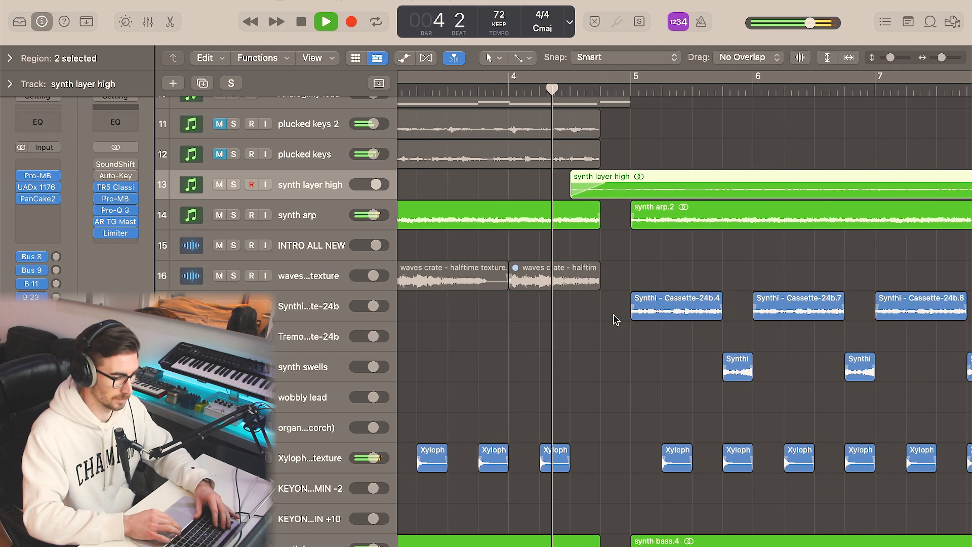
{"action": "scroll", "coordinate": [616, 320], "scroll_direction": "right", "scroll_amount": 2}
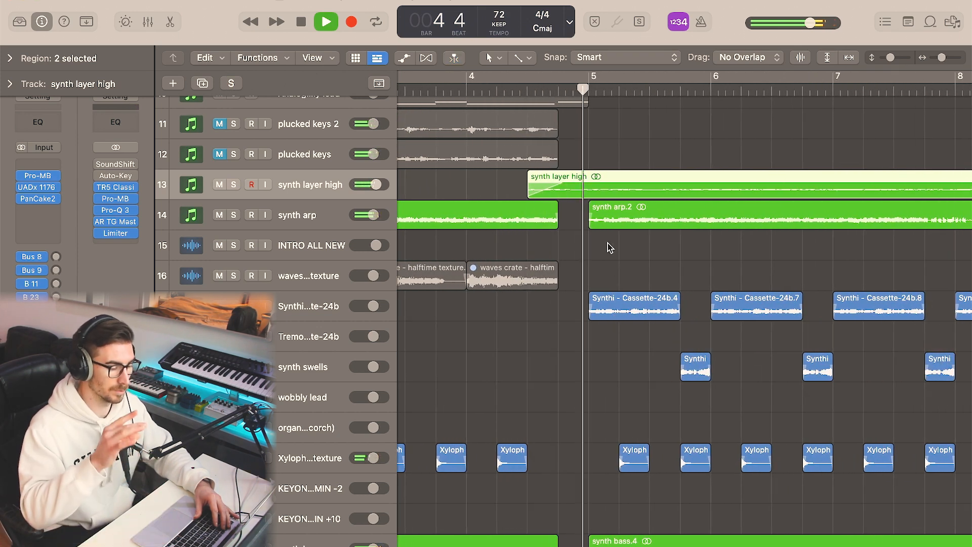
{"action": "scroll", "coordinate": [610, 247], "scroll_direction": "right", "scroll_amount": 3}
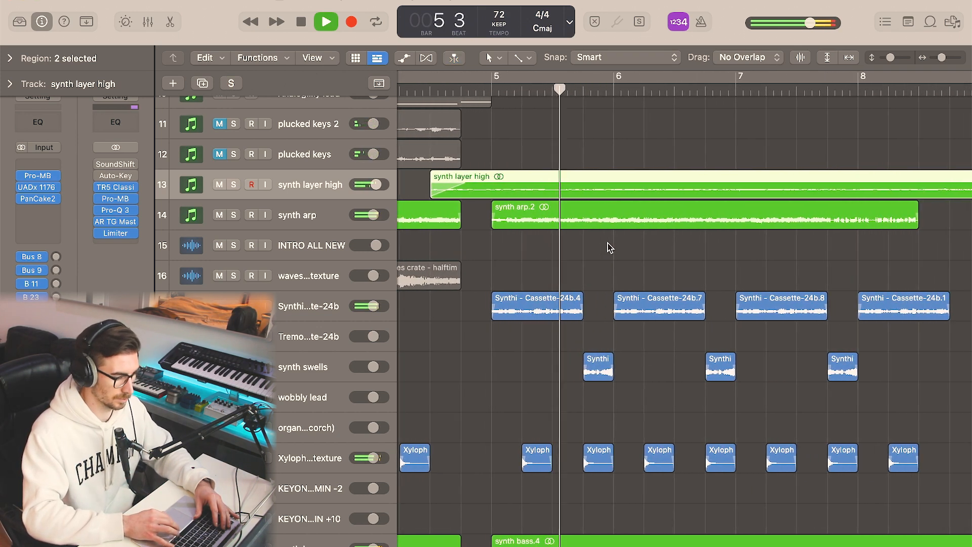
Solo the synth layer high track during playback, listen through bar 8, and stop
{"action": "key", "text": "super+Left"}
{"action": "scroll", "coordinate": [610, 247], "scroll_direction": "up", "scroll_amount": 2}
{"action": "key", "text": "s"}
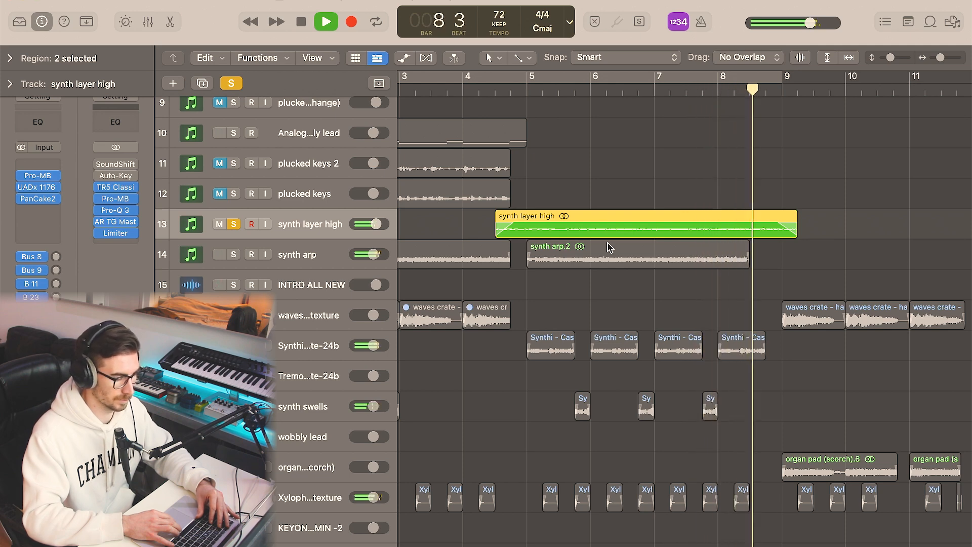
{"action": "key", "text": "space"}
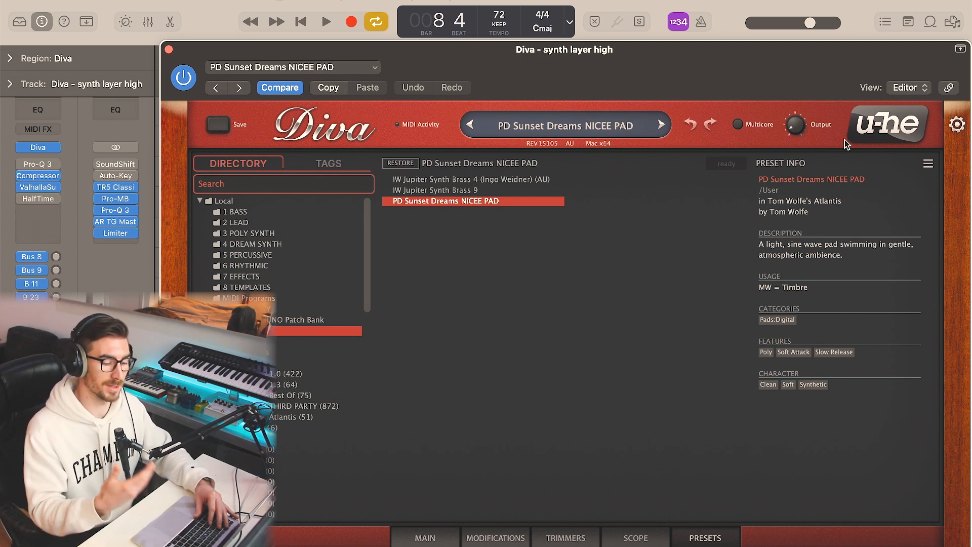
Close the Diva preset window and examine the ValhallaSupermassive settings on the Diva - synth layer high track
{"action": "left_click", "coordinate": [169, 50]}
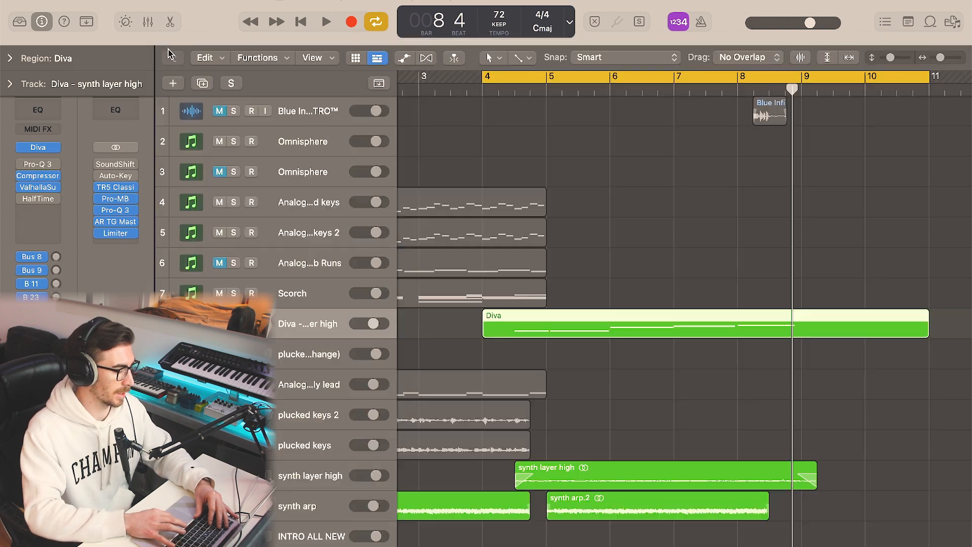
{"action": "left_click", "coordinate": [39, 188]}
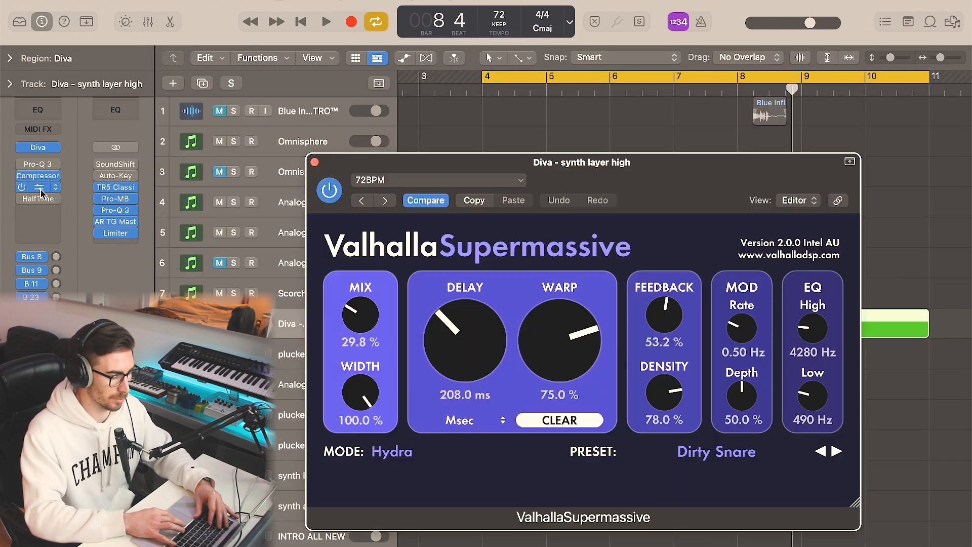
{"action": "left_click", "coordinate": [315, 162]}
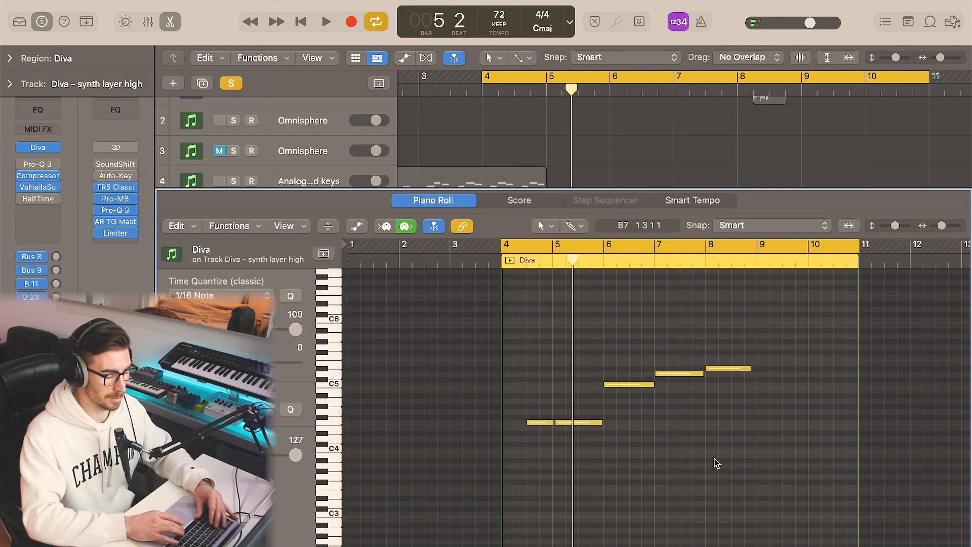
Play the soloed Diva region from bar 5 while following its notes, stop around bar 9, and close the note editor
{"action": "key", "text": "space"}
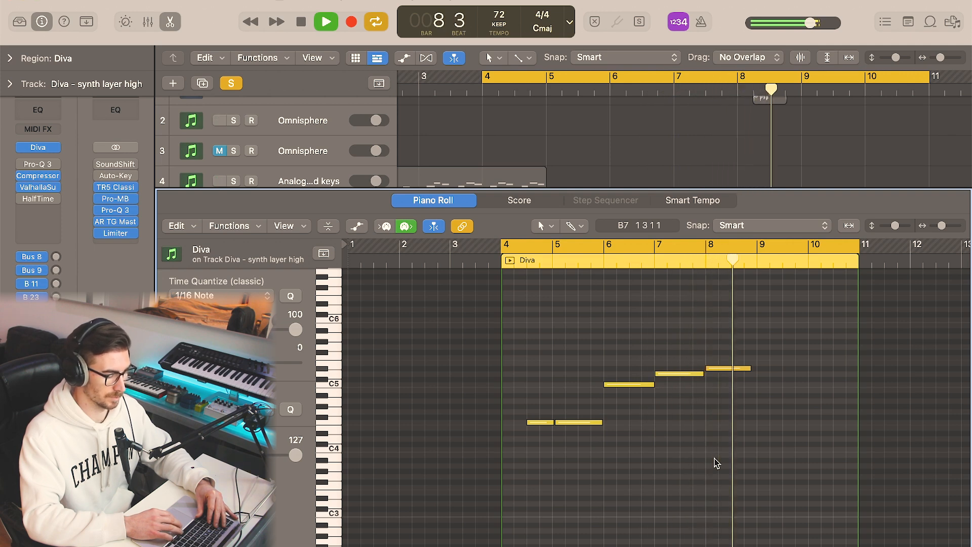
{"action": "key", "text": "space"}
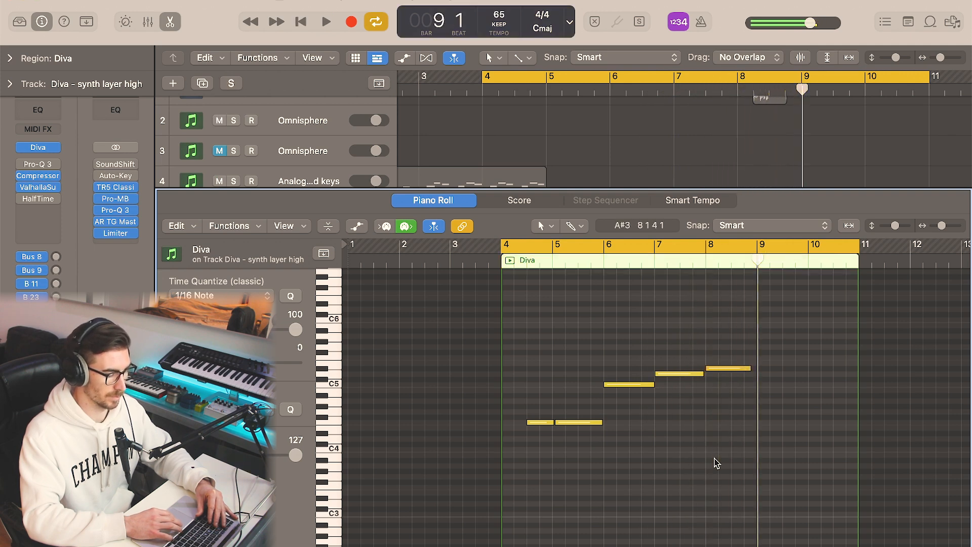
{"action": "key", "text": "e"}
Solo the Diva - synth layer high track and replay its region from bar 4, examining the notes in the Piano Roll
{"action": "key", "text": "s"}
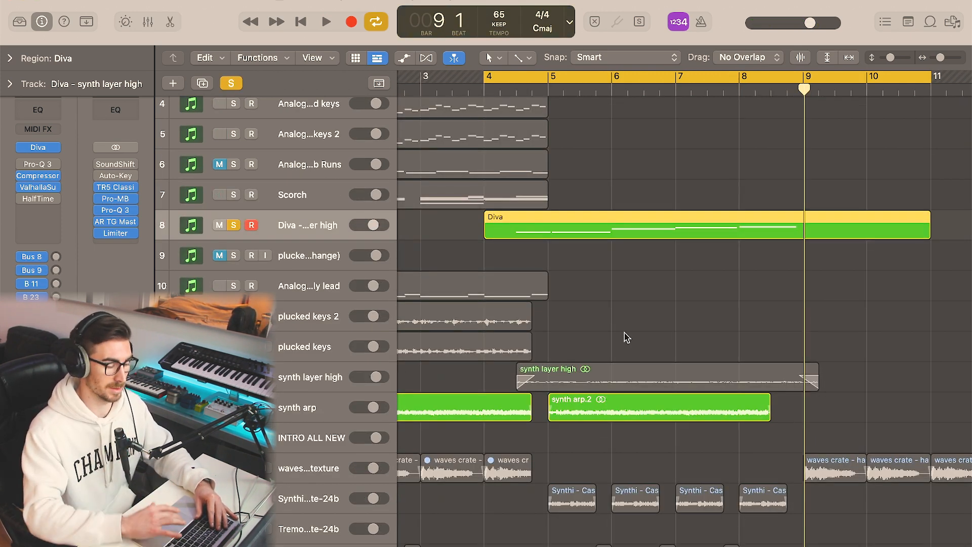
{"action": "key", "text": "space"}
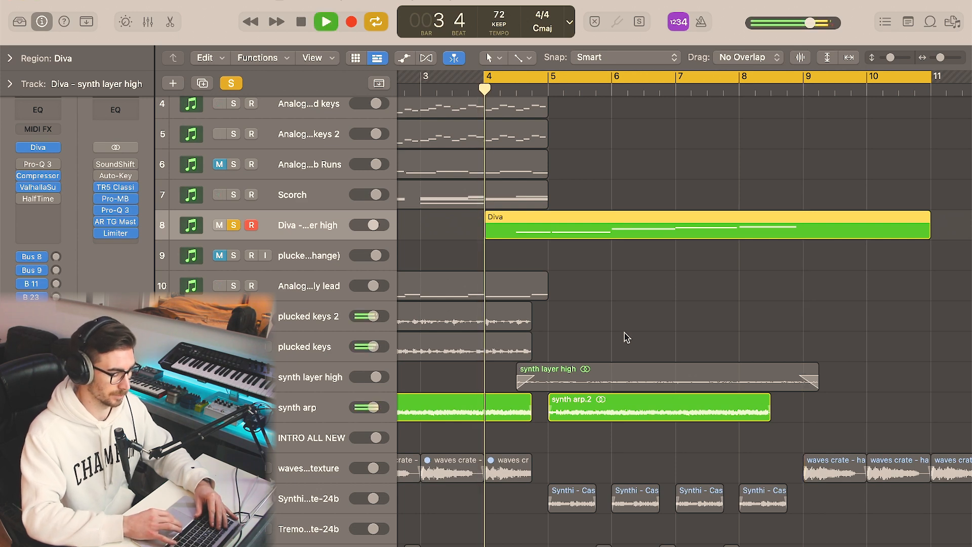
{"action": "key", "text": "e"}
{"action": "scroll", "coordinate": [627, 337], "scroll_direction": "up", "scroll_amount": 5}
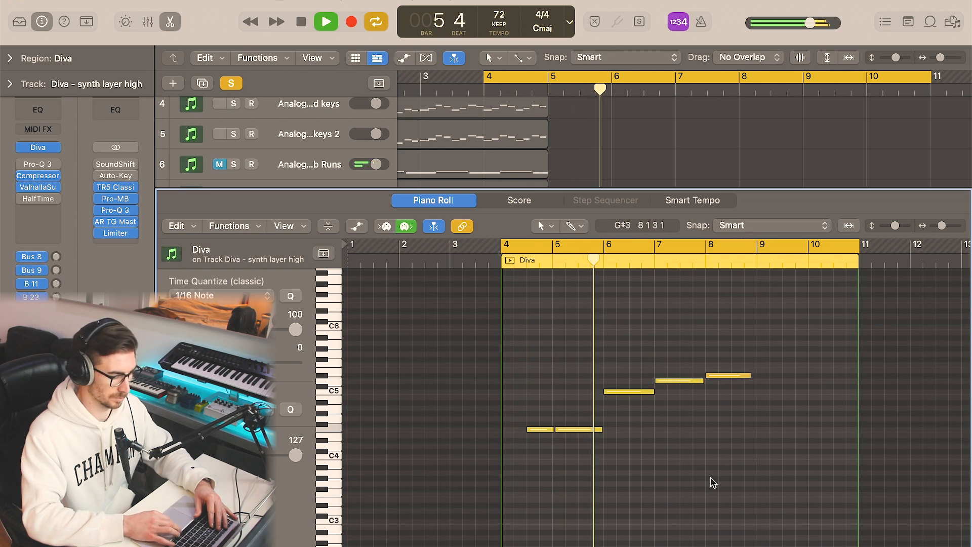
{"action": "scroll", "coordinate": [713, 482], "scroll_direction": "up", "scroll_amount": 5}
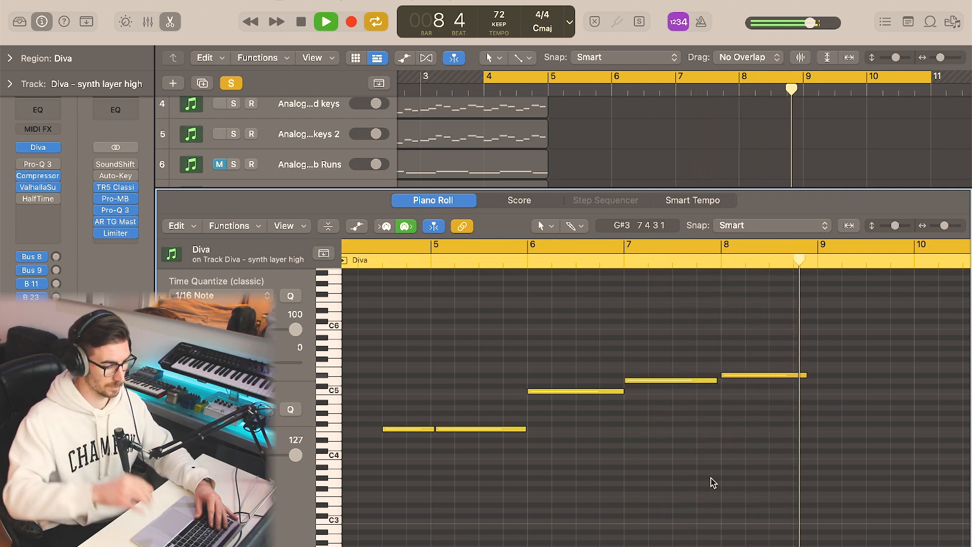
{"action": "key", "text": "space"}
{"action": "key", "text": "e"}
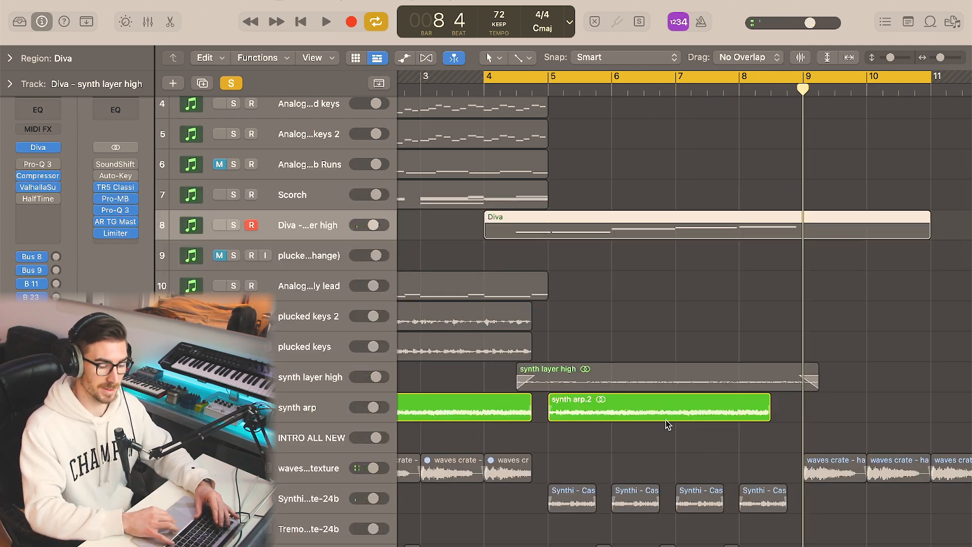
Clear the solo, mute the Diva - synth layer high track, and select the bounced synth layer high region
{"action": "scroll", "coordinate": [668, 424], "scroll_direction": "down", "scroll_amount": 1}
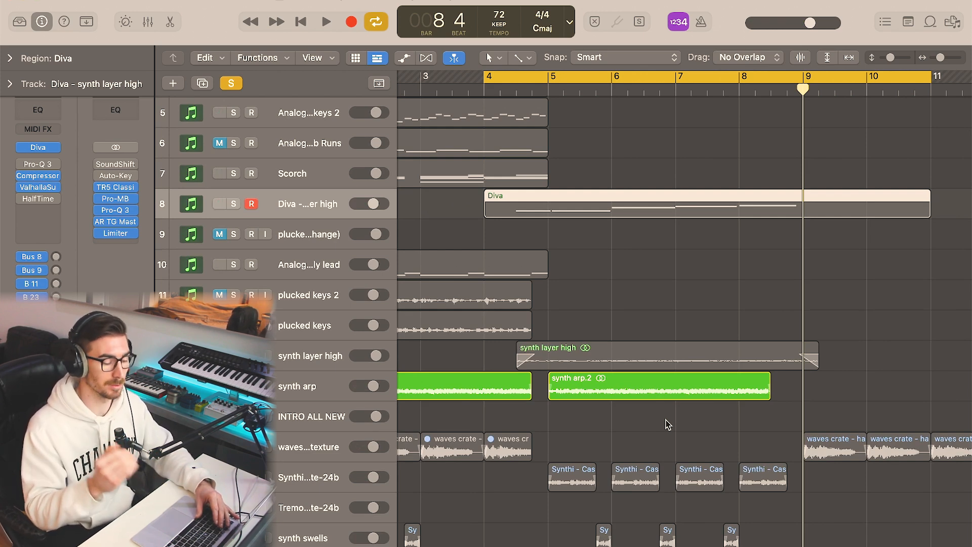
{"action": "left_click", "coordinate": [230, 83]}
{"action": "scroll", "coordinate": [654, 214], "scroll_direction": "down", "scroll_amount": 2}
{"action": "key", "text": "m"}
{"action": "scroll", "coordinate": [610, 266], "scroll_direction": "down", "scroll_amount": 2}
{"action": "left_click", "coordinate": [612, 289]}
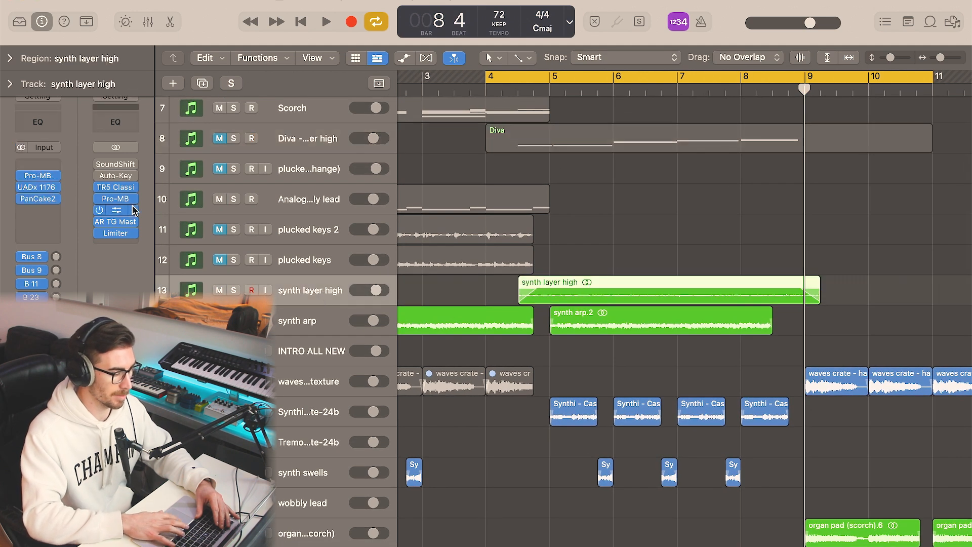
Examine the multiband compression bands and crossovers of Pro-MB on the synth layer high track
{"action": "left_click", "coordinate": [44, 176]}
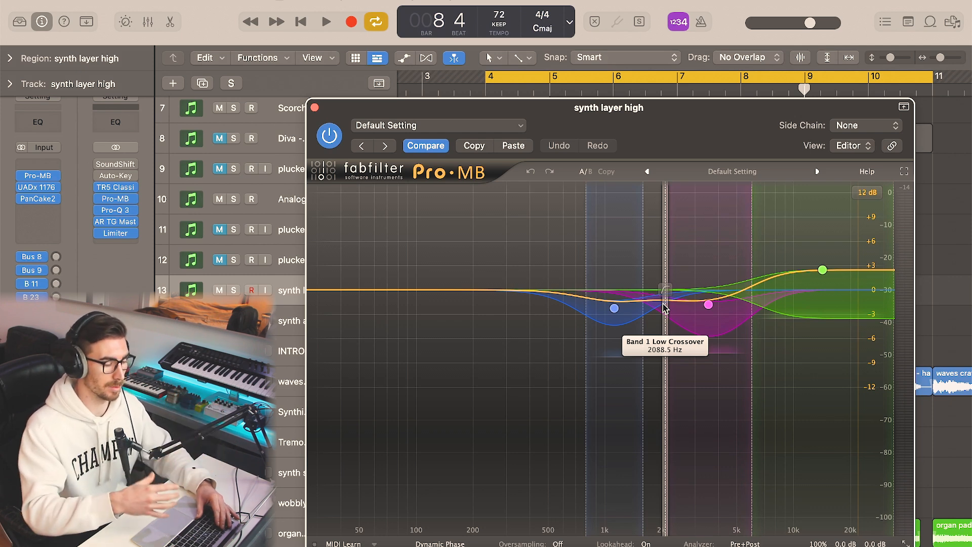
{"action": "left_click_drag", "start_coordinate": [664, 308], "coordinate": [643, 310]}
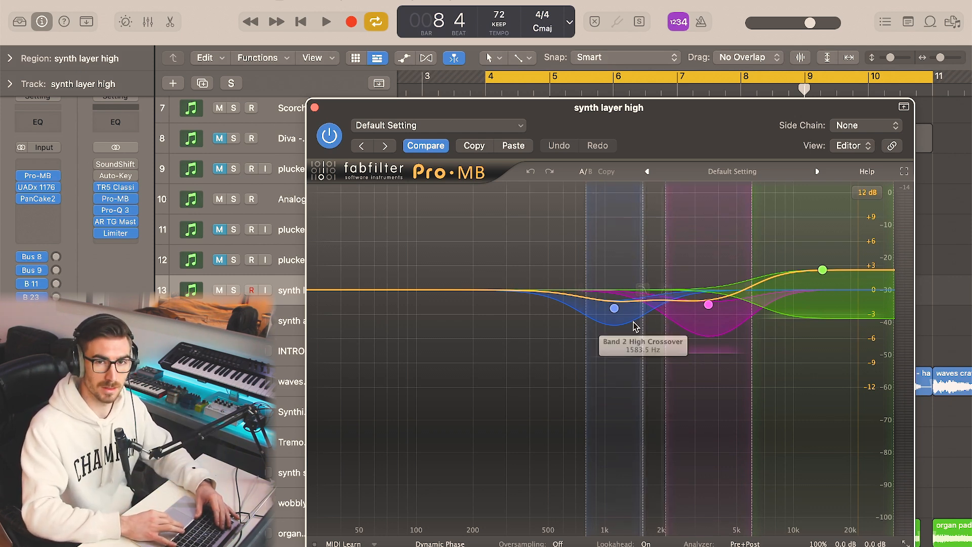
{"action": "left_click", "coordinate": [823, 268]}
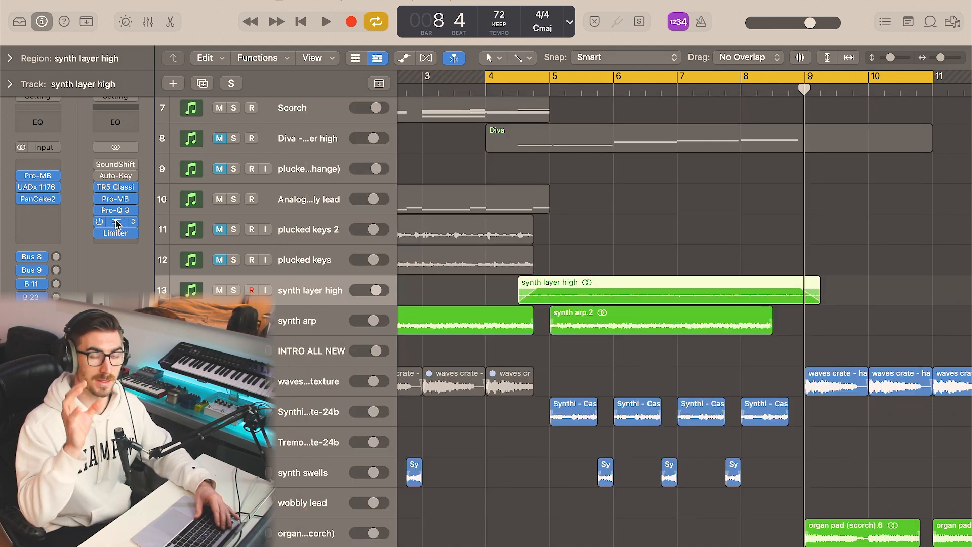
Examine the UADx 1176 compressor and the PanCake 2 auto-pan settings on the synth layer high track
{"action": "left_click", "coordinate": [37, 187]}
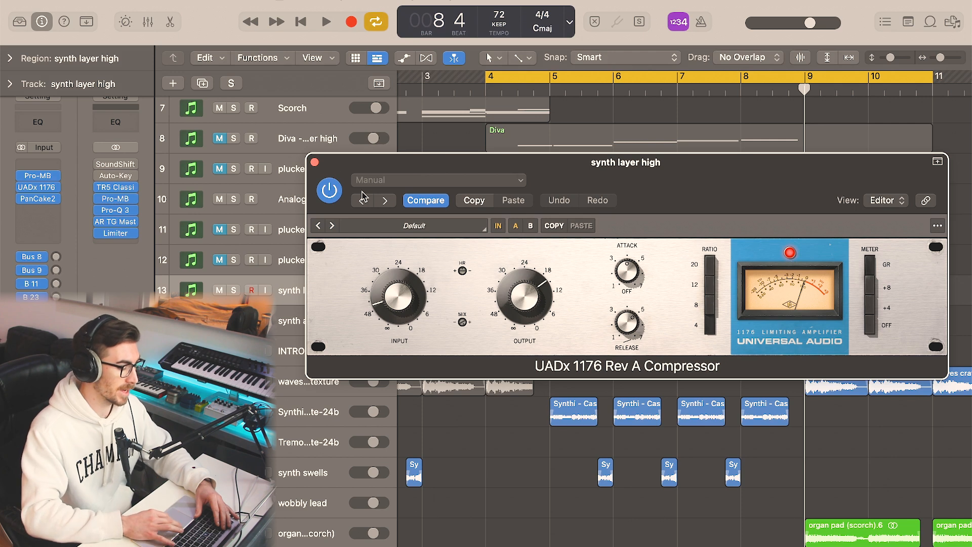
{"action": "left_click", "coordinate": [314, 163]}
{"action": "left_click", "coordinate": [37, 198]}
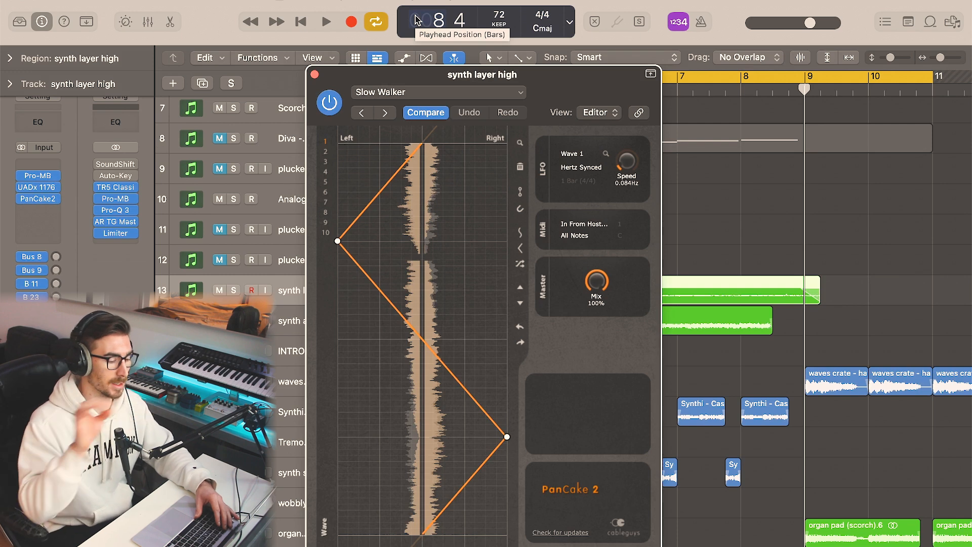
{"action": "left_click", "coordinate": [313, 73]}
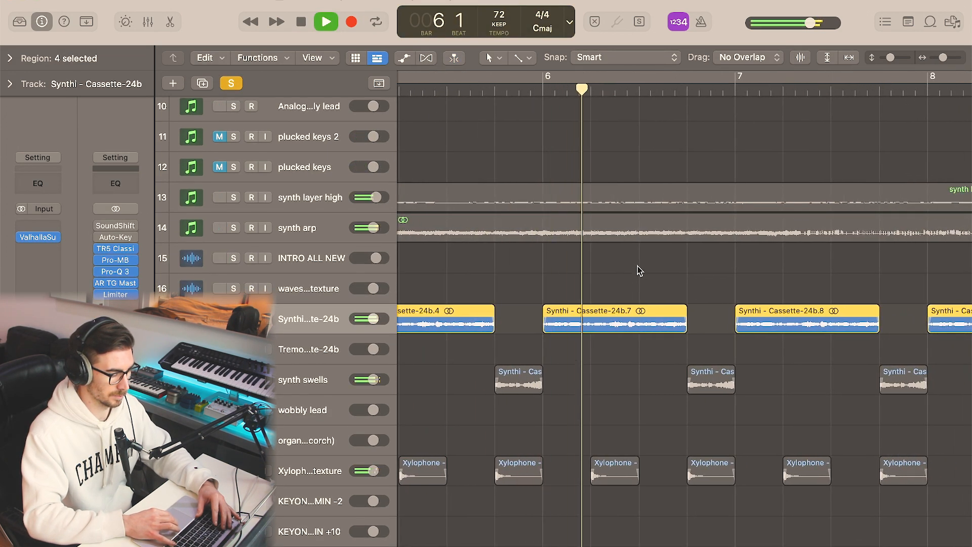
Listen to the soloed Synthi - Cassette regions from bar 6, then clear the solo to hear them in the full arrangement
{"action": "scroll", "coordinate": [549, 287], "scroll_direction": "right", "scroll_amount": 1}
{"action": "scroll", "coordinate": [551, 288], "scroll_direction": "down", "scroll_amount": 4}
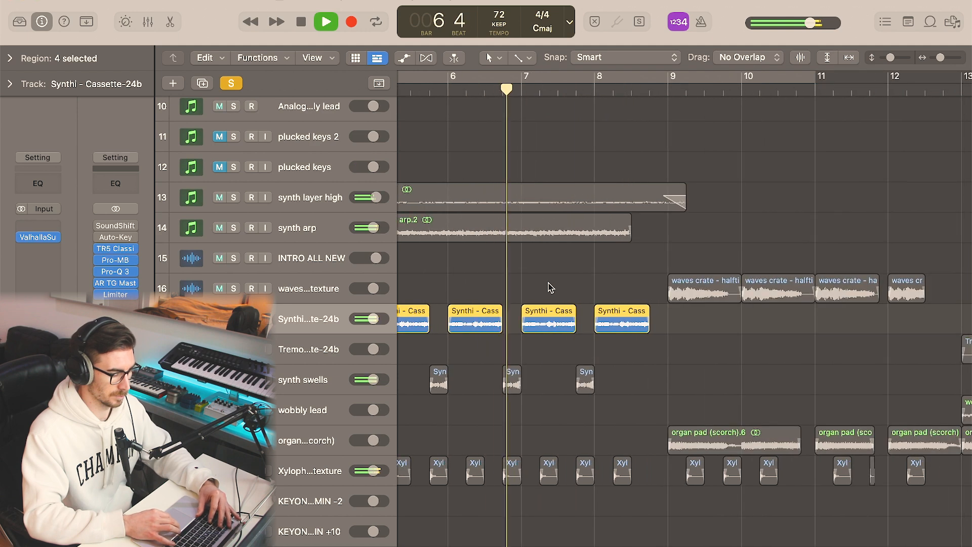
{"action": "key", "text": "ctrl+s"}
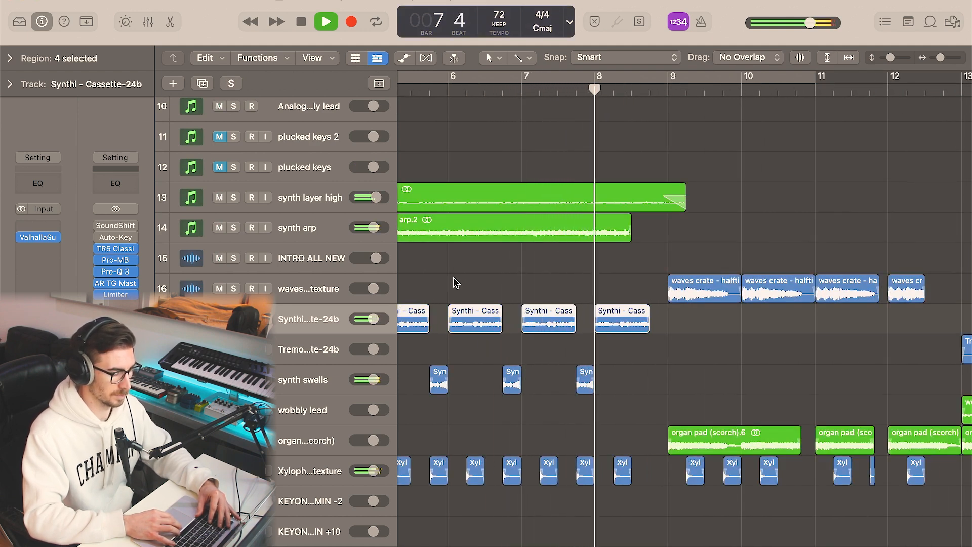
{"action": "key", "text": "space"}
{"action": "key", "text": "ctrl+s"}
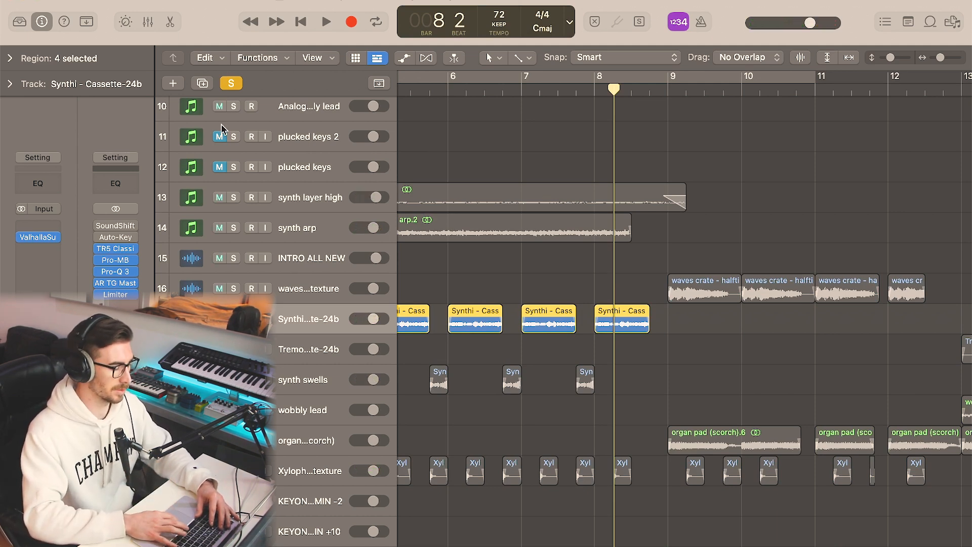
{"action": "key", "text": "ctrl+s"}
Solo the synth swells track, play its regions from just before bar 6 to bar 7, then clear the solo and deselect them
{"action": "scroll", "coordinate": [513, 290], "scroll_direction": "left", "scroll_amount": 3}
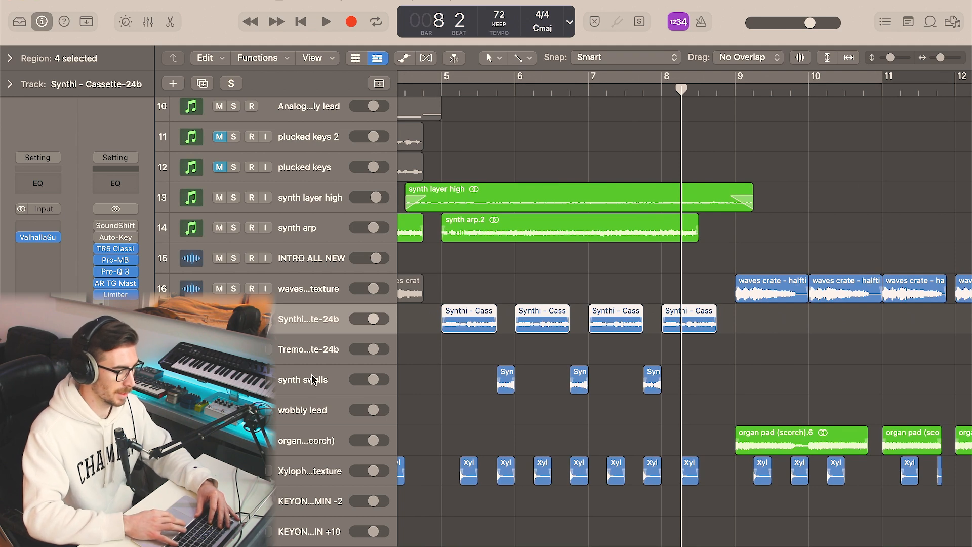
{"action": "left_click", "coordinate": [313, 380]}
{"action": "scroll", "coordinate": [477, 387], "scroll_direction": "left", "scroll_amount": 5}
{"action": "key", "text": "ctrl+s"}
{"action": "left_click", "coordinate": [661, 92]}
{"action": "key", "text": "space"}
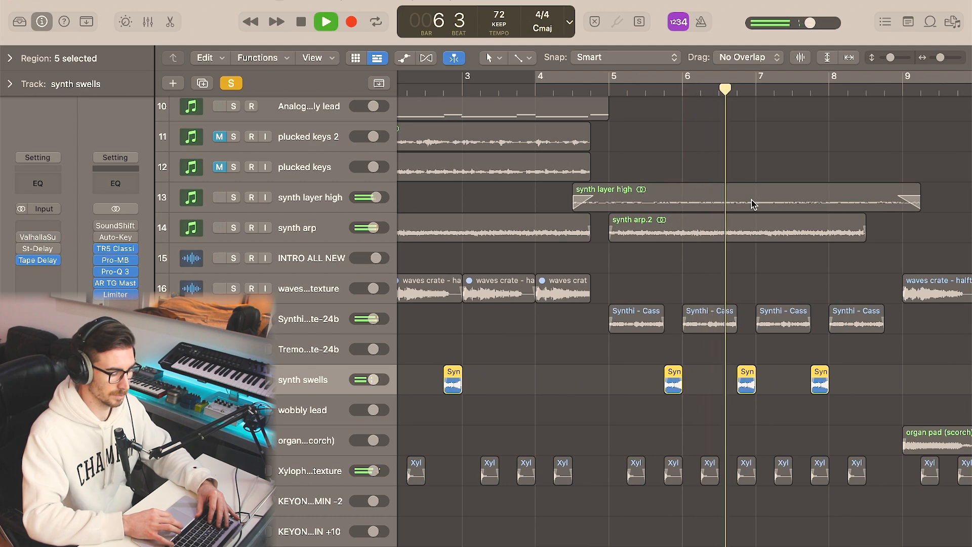
{"action": "key", "text": "space"}
{"action": "key", "text": "ctrl+s"}
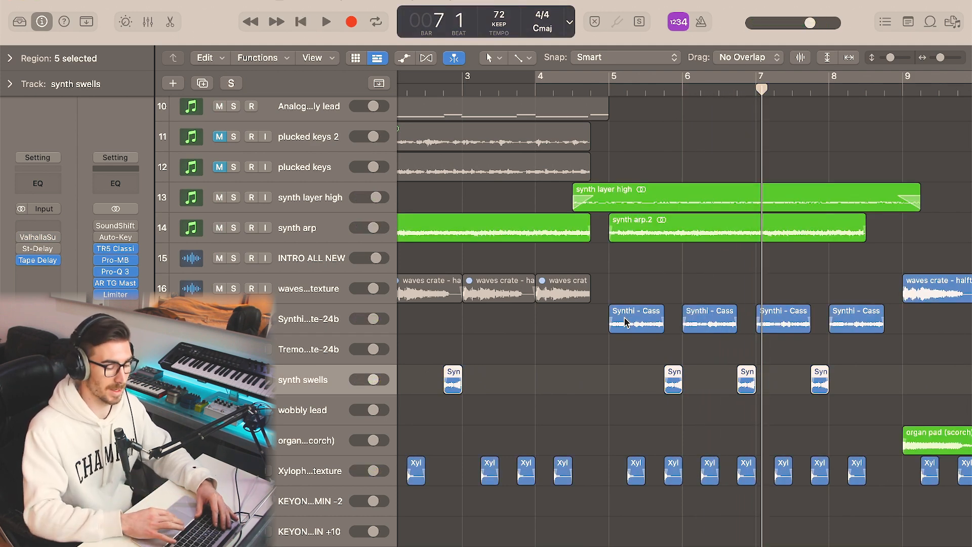
{"action": "left_click", "coordinate": [643, 375]}
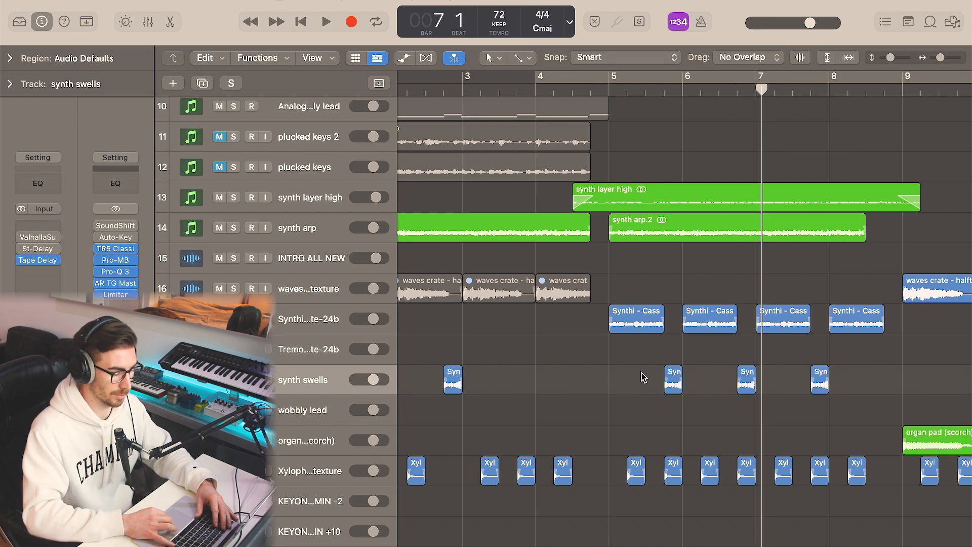
Play the soloed intro static (-5) regions from bar 5 beat 2 through bar 8
{"action": "scroll", "coordinate": [603, 340], "scroll_direction": "down", "scroll_amount": 5}
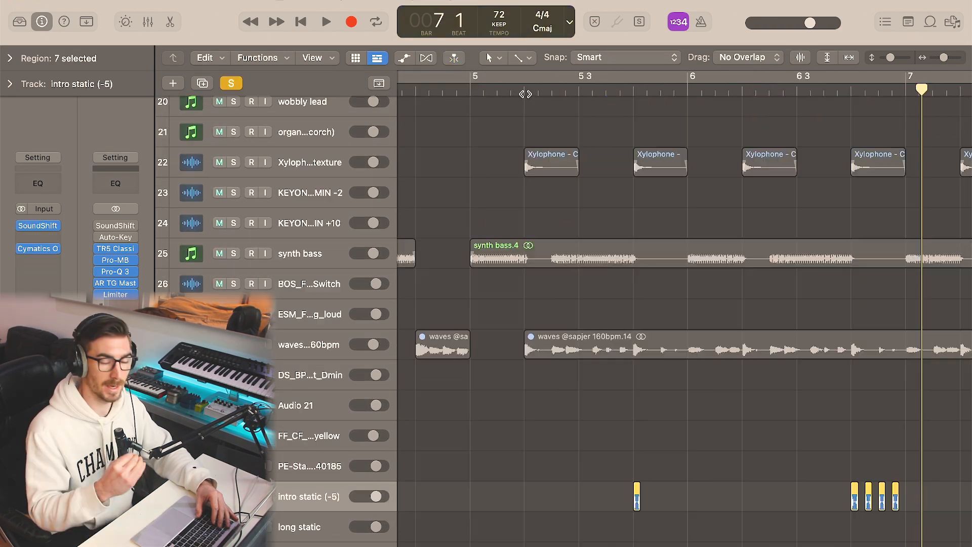
{"action": "left_click", "coordinate": [526, 92]}
{"action": "key", "text": "space"}
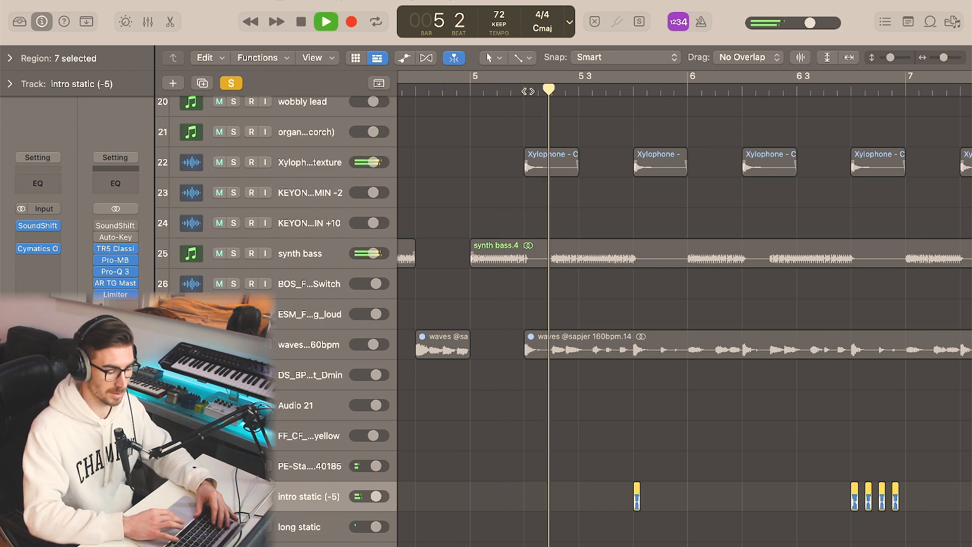
{"action": "scroll", "coordinate": [712, 363], "scroll_direction": "right", "scroll_amount": 2}
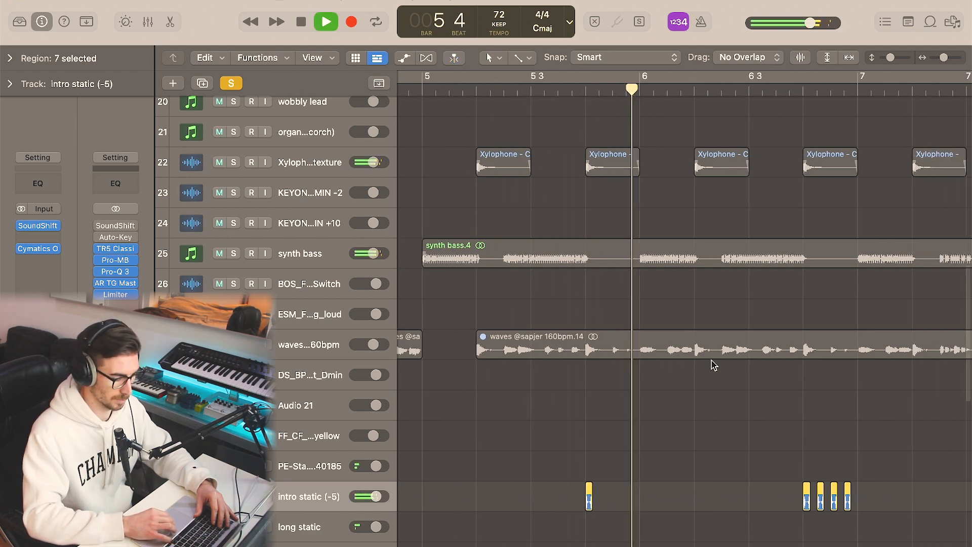
{"action": "scroll", "coordinate": [712, 363], "scroll_direction": "right", "scroll_amount": 10}
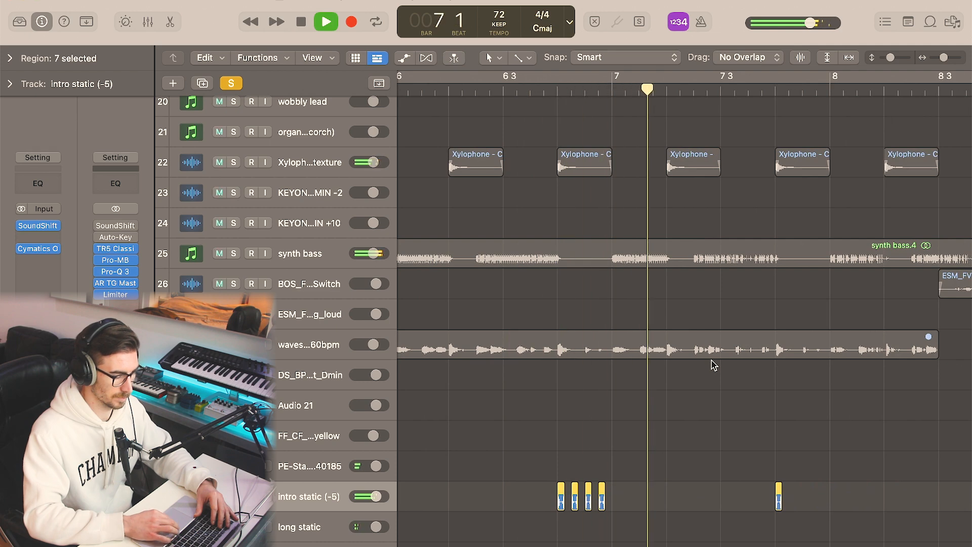
{"action": "scroll", "coordinate": [712, 363], "scroll_direction": "down", "scroll_amount": 8}
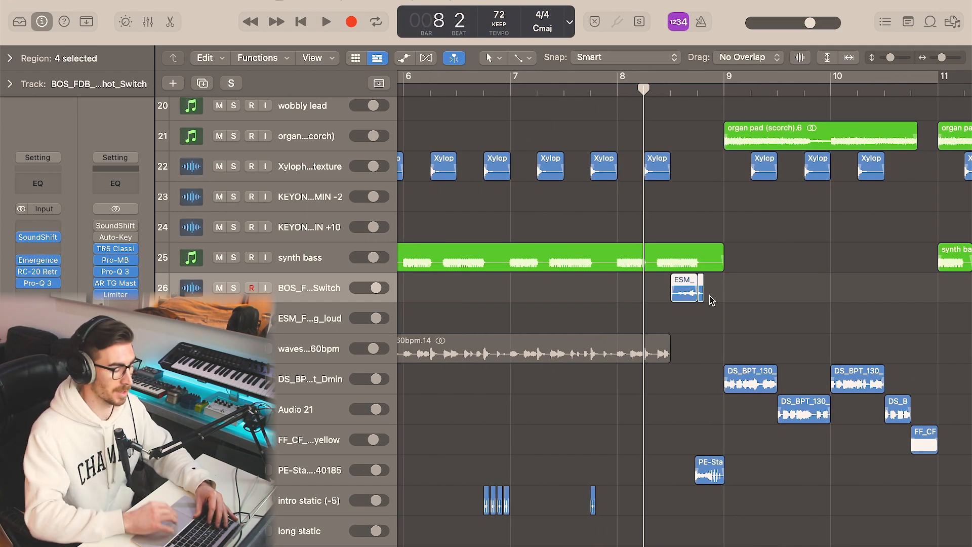
Solo the BOS foley switch track together with the PE-Static track and play the regions leading into bar 9
{"action": "key", "text": "s"}
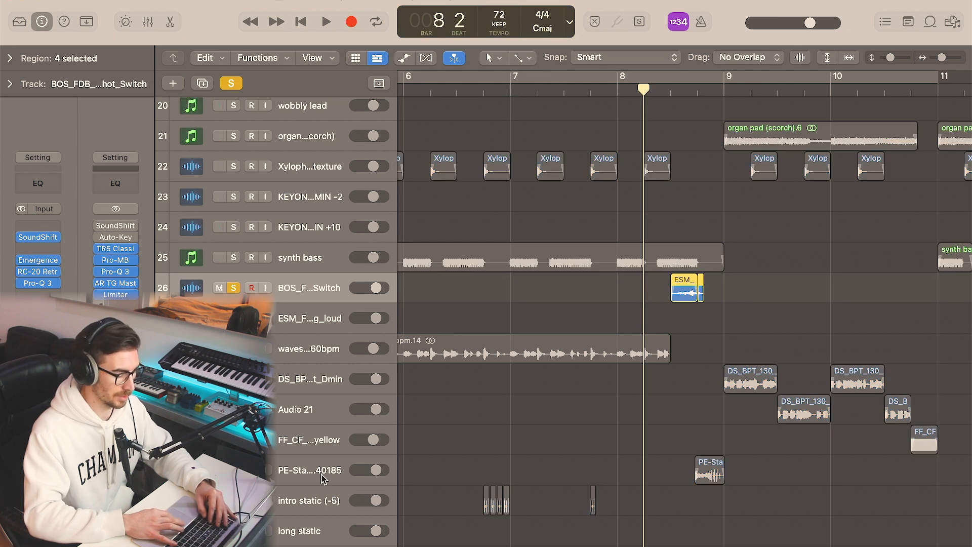
{"action": "left_click", "coordinate": [323, 473]}
{"action": "left_click", "coordinate": [726, 78]}
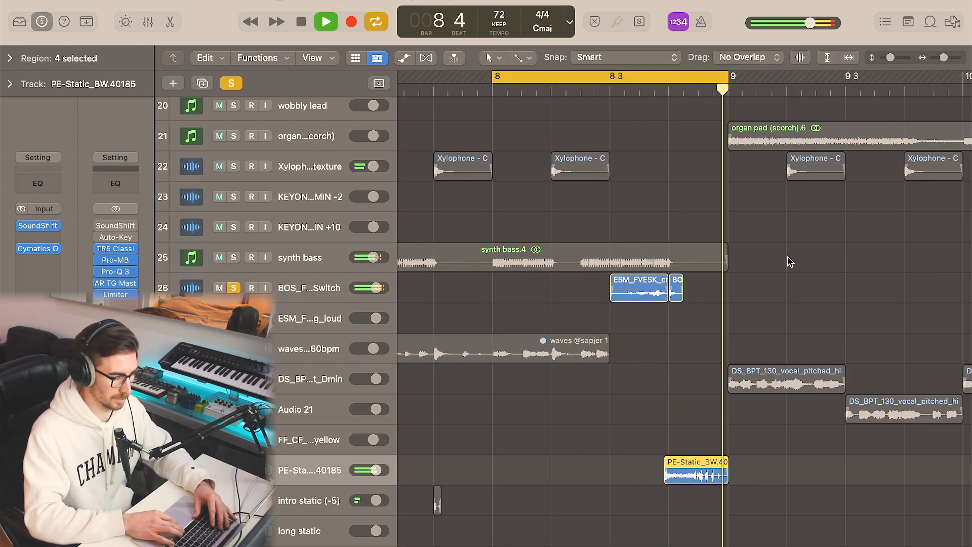
{"action": "key", "text": "space"}
{"action": "left_click", "coordinate": [790, 262]}
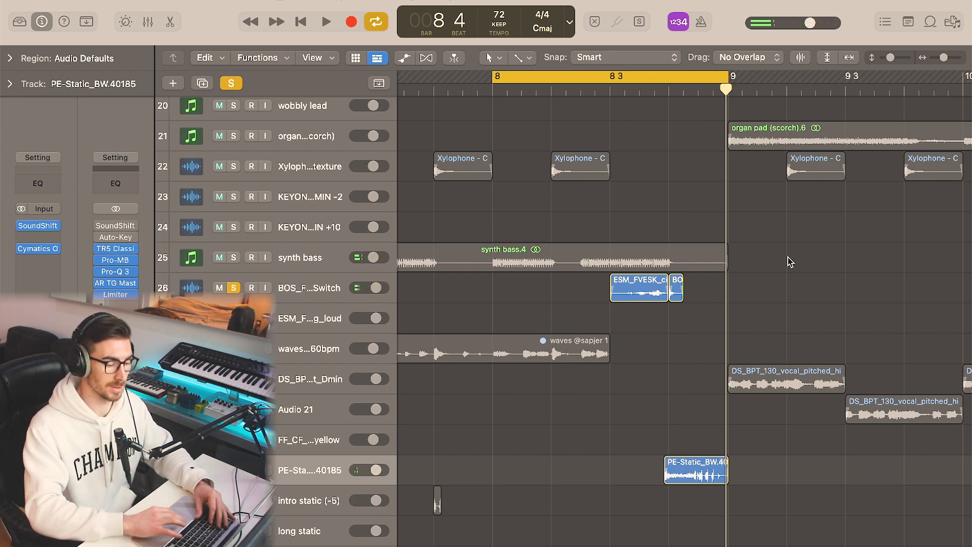
Examine the SoundShifter, Emergence, RC-20 and Pro-Q 3 settings on the BOS foley switch track
{"action": "left_click", "coordinate": [318, 288]}
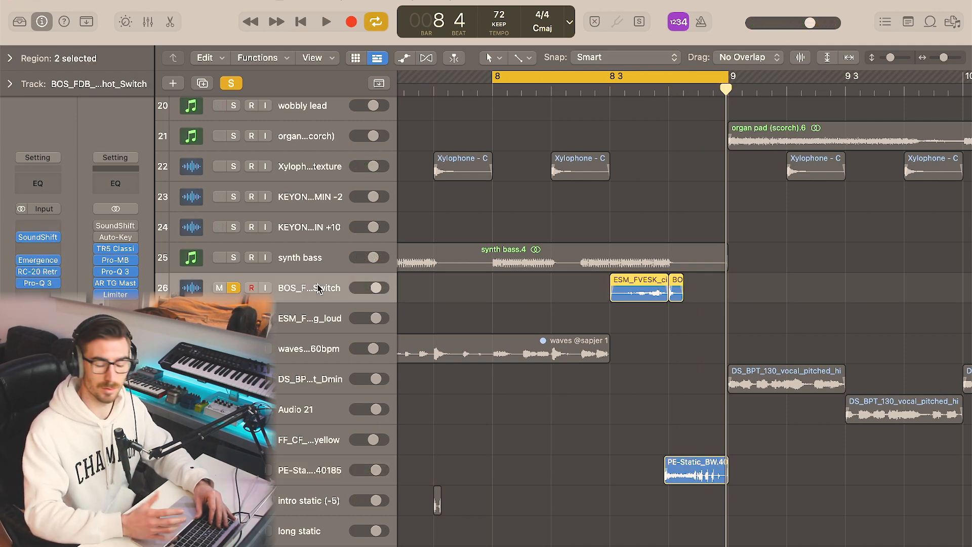
{"action": "left_click", "coordinate": [40, 239]}
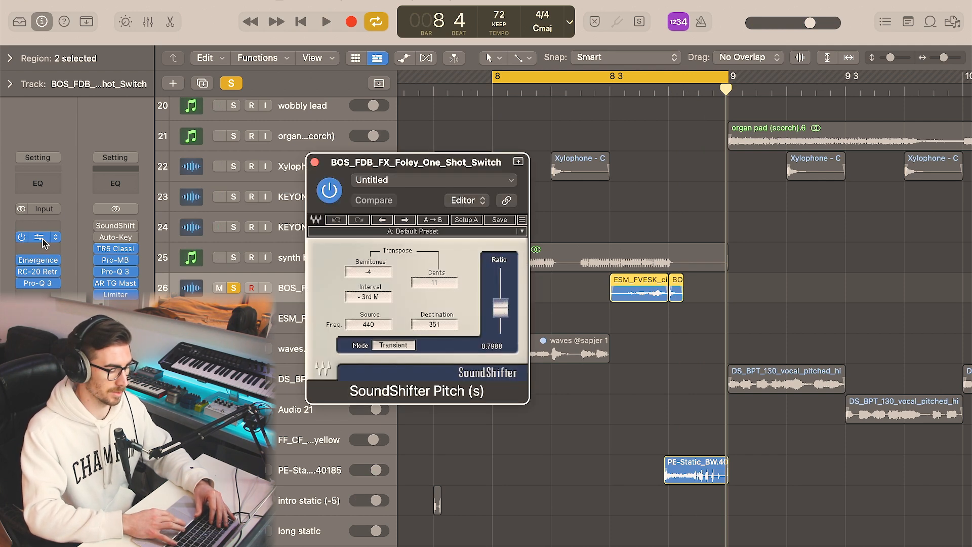
{"action": "left_click", "coordinate": [315, 163]}
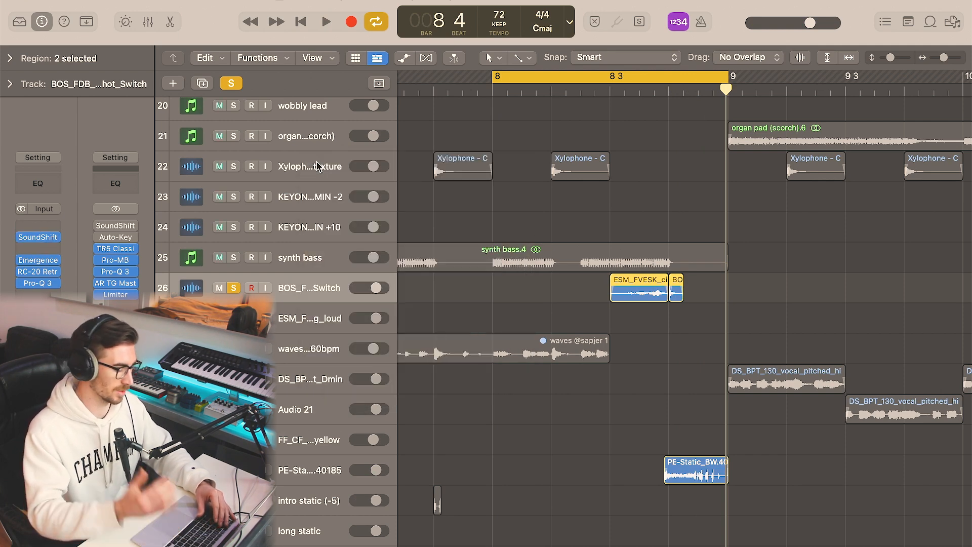
{"action": "left_click", "coordinate": [43, 261]}
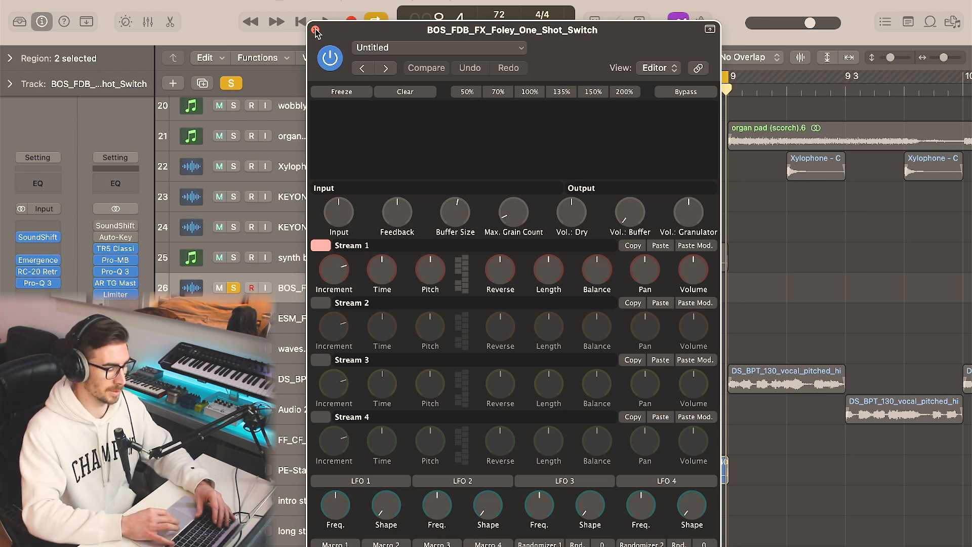
{"action": "left_click", "coordinate": [316, 31]}
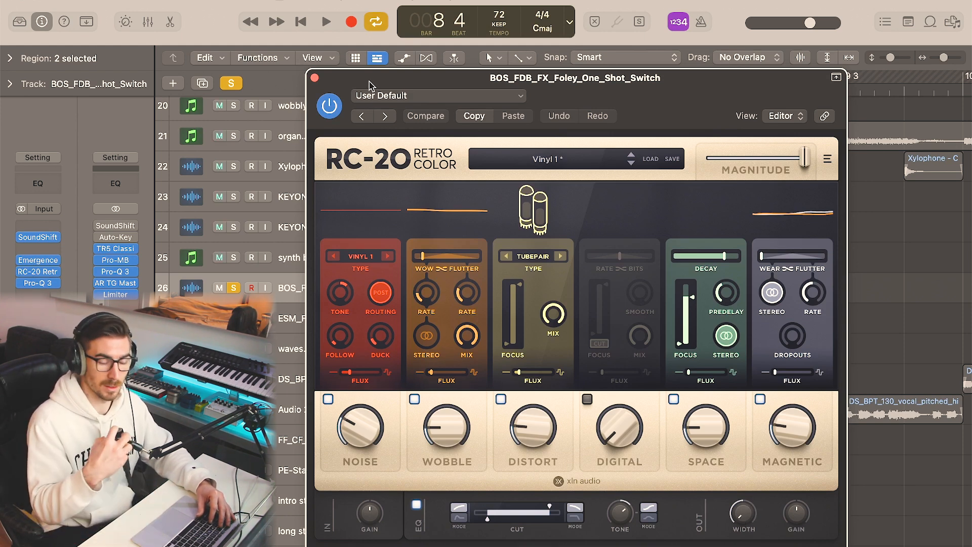
{"action": "left_click", "coordinate": [315, 78]}
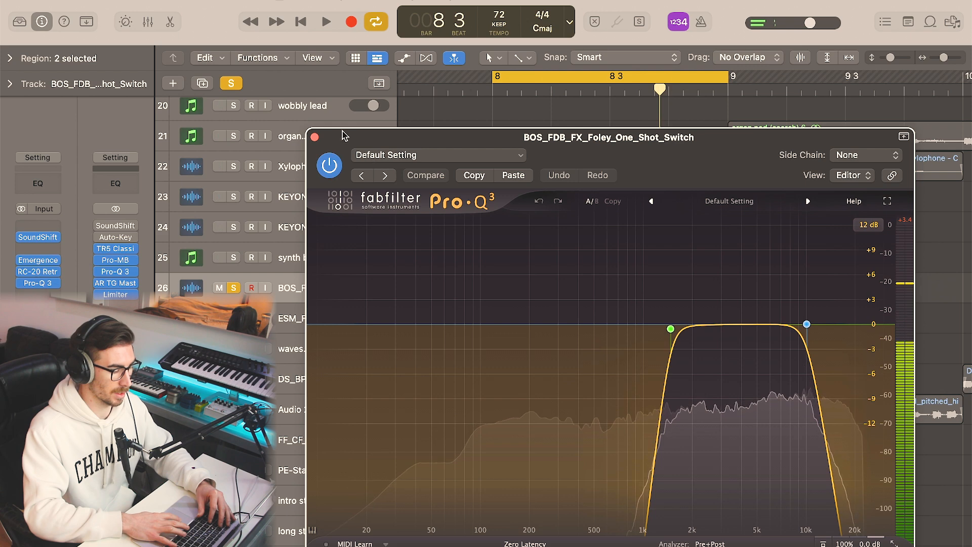
{"action": "left_click", "coordinate": [315, 137]}
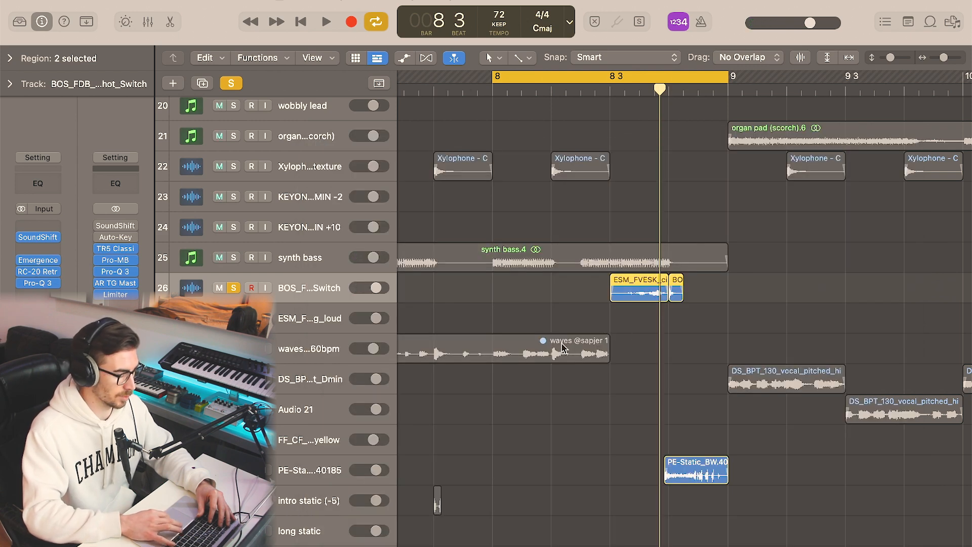
Remove the foley switch track from the solo and play the PE-Static region on its own up to bar 9
{"action": "left_click", "coordinate": [311, 470]}
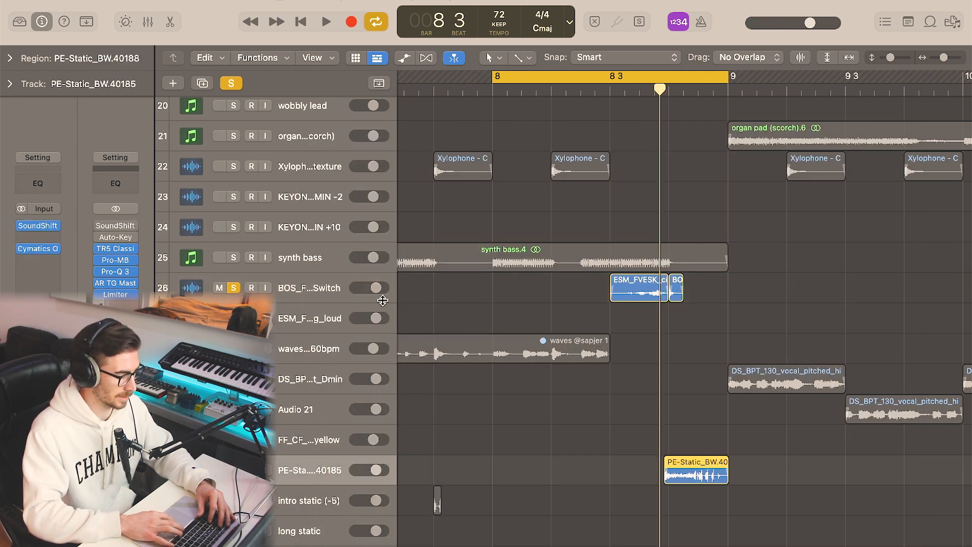
{"action": "left_click", "coordinate": [234, 288]}
{"action": "key", "text": "space"}
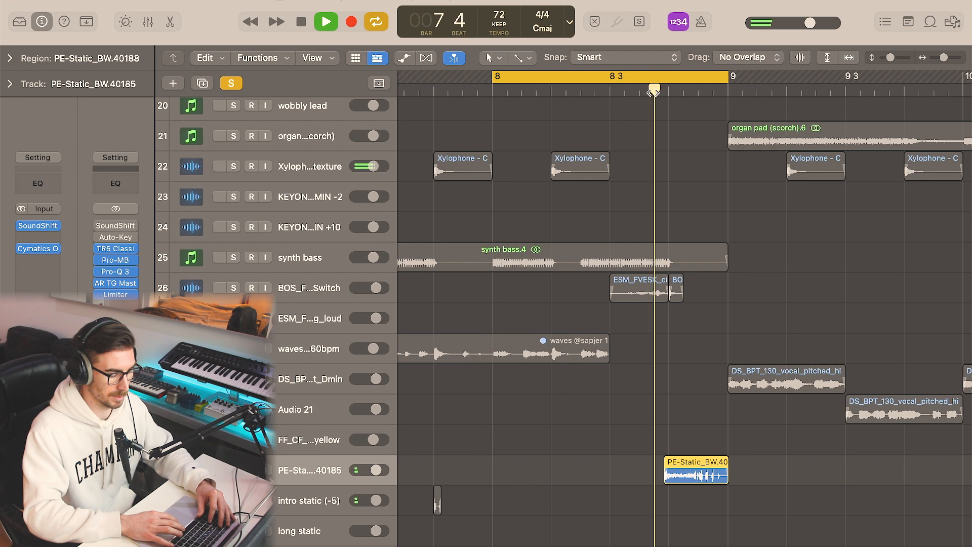
{"action": "key", "text": "space"}
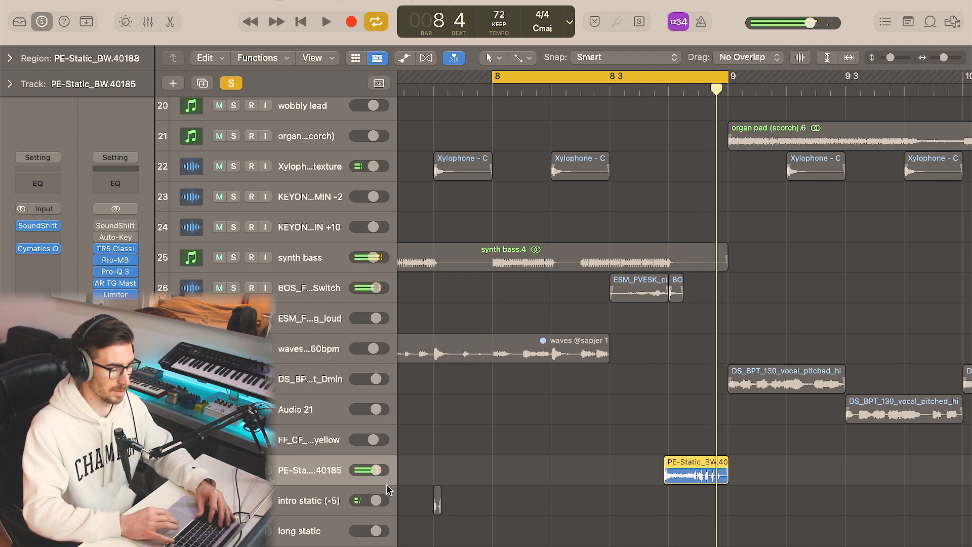
Examine the SoundShifter pitch shift and the Cymatics Origin settings on the PE-Static track
{"action": "left_click", "coordinate": [43, 227]}
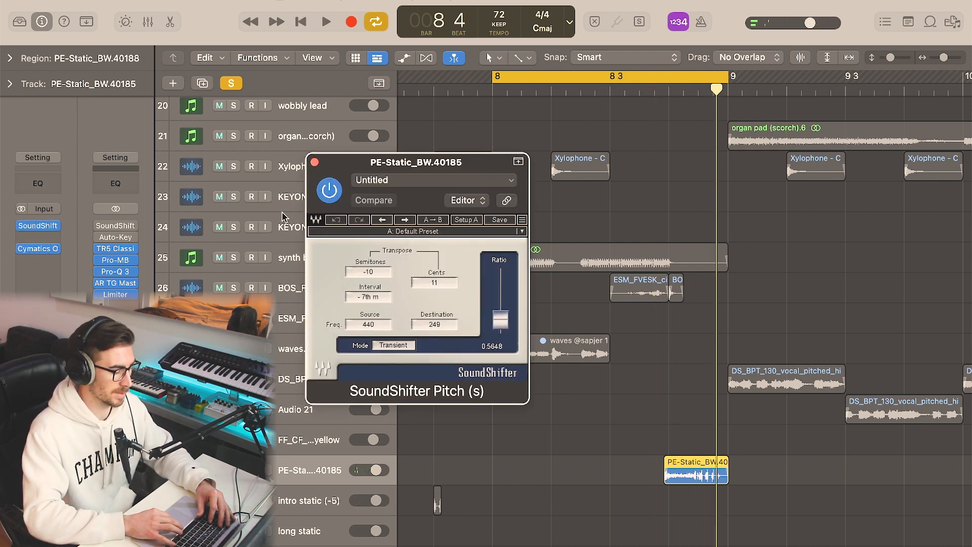
{"action": "left_click", "coordinate": [314, 163]}
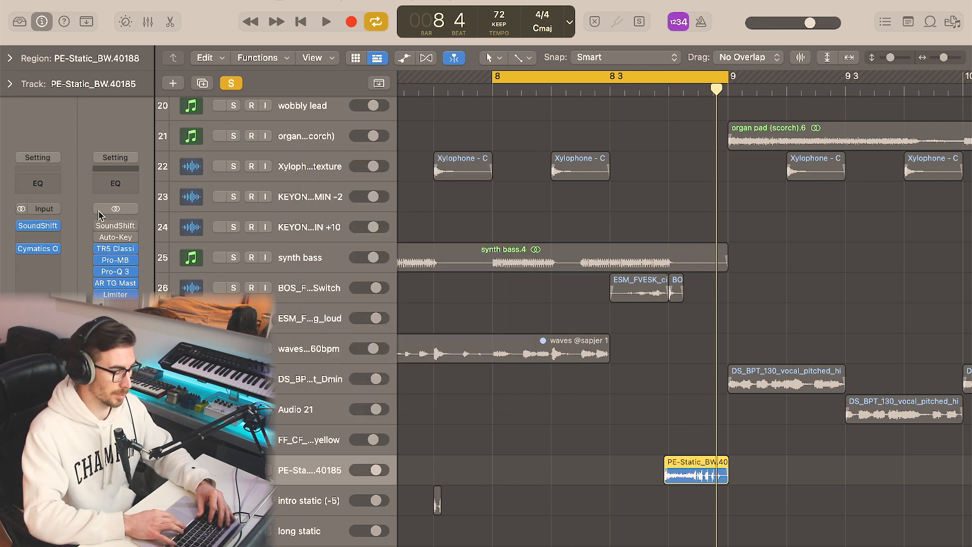
{"action": "left_click", "coordinate": [37, 251]}
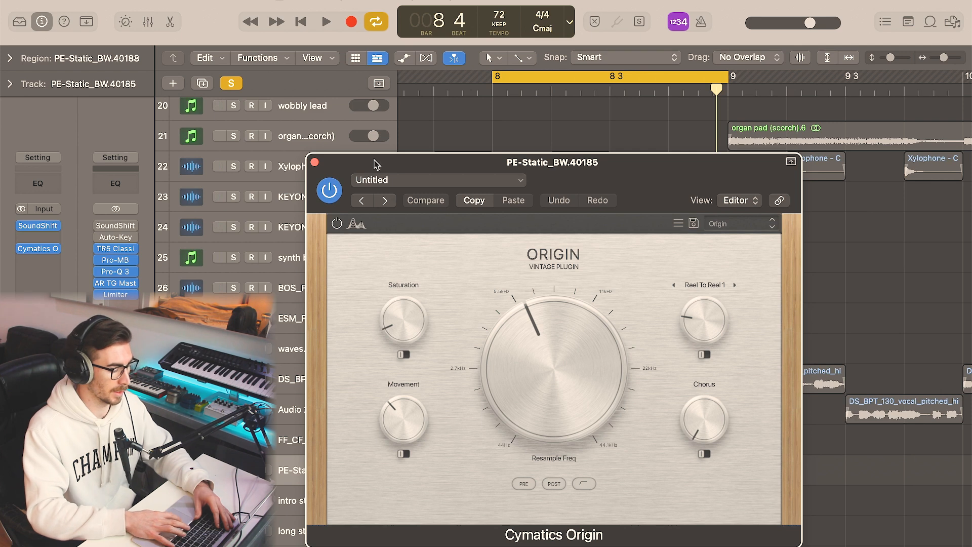
{"action": "left_click", "coordinate": [315, 162]}
Clear the solo and play the full arrangement from bar 7 beat 4 into the section starting at bar 9
{"action": "left_click", "coordinate": [230, 83]}
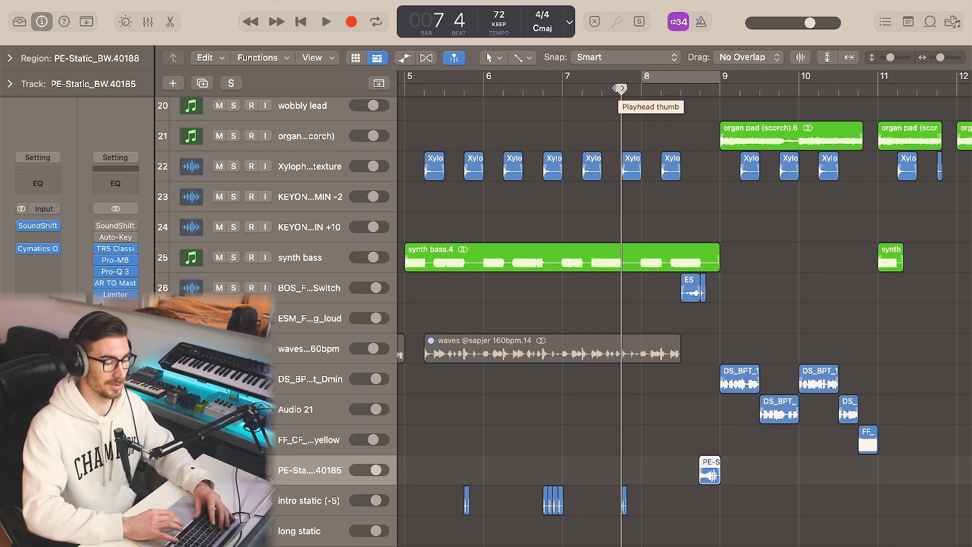
{"action": "key", "text": "space"}
{"action": "key", "text": "super+Left"}
{"action": "scroll", "coordinate": [798, 335], "scroll_direction": "down", "scroll_amount": 2}
{"action": "scroll", "coordinate": [797, 335], "scroll_direction": "up", "scroll_amount": 3}
{"action": "left_click_drag", "start_coordinate": [891, 60], "coordinate": [887, 59]}
{"action": "scroll", "coordinate": [784, 283], "scroll_direction": "down", "scroll_amount": 5}
{"action": "scroll", "coordinate": [784, 283], "scroll_direction": "up", "scroll_amount": 5}
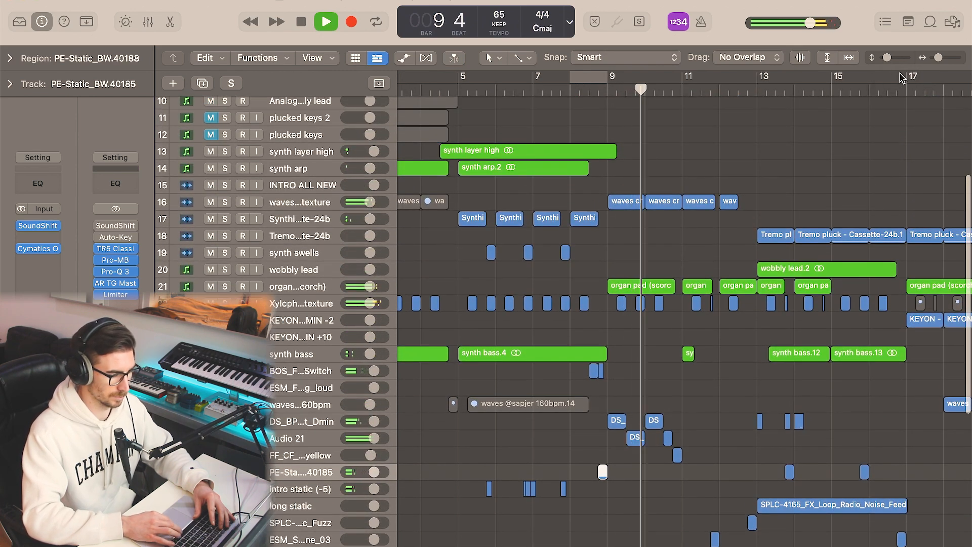
{"action": "left_click_drag", "start_coordinate": [887, 57], "coordinate": [893, 60]}
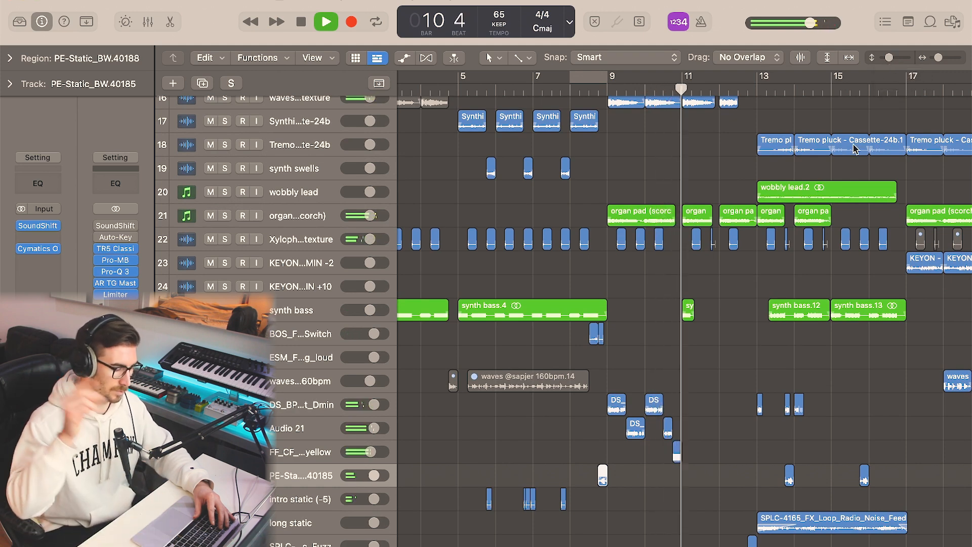
Follow the full arrangement from bar 12 to the end of bar 16, surveying its synth, pad, bass and texture tracks
{"action": "scroll", "coordinate": [857, 299], "scroll_direction": "up", "scroll_amount": 1}
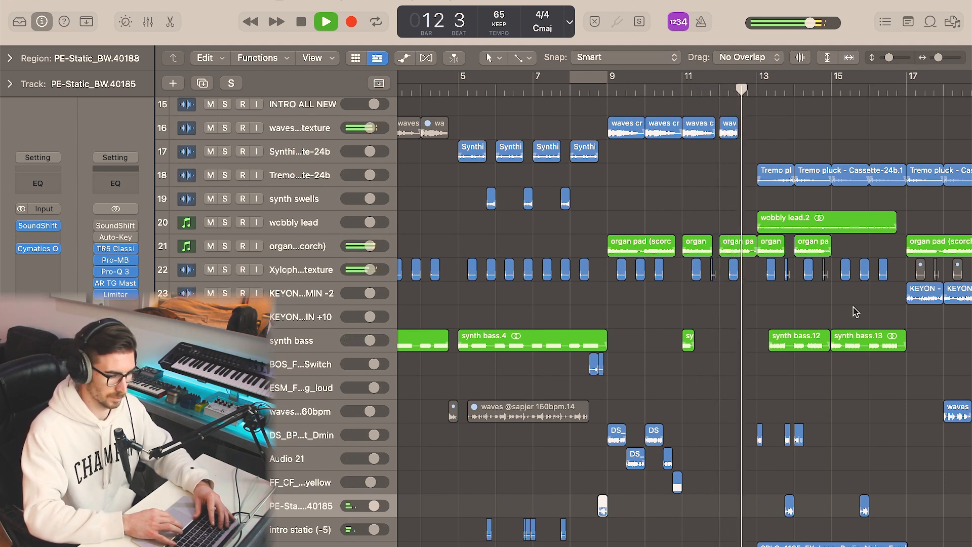
{"action": "scroll", "coordinate": [694, 374], "scroll_direction": "down", "scroll_amount": 1}
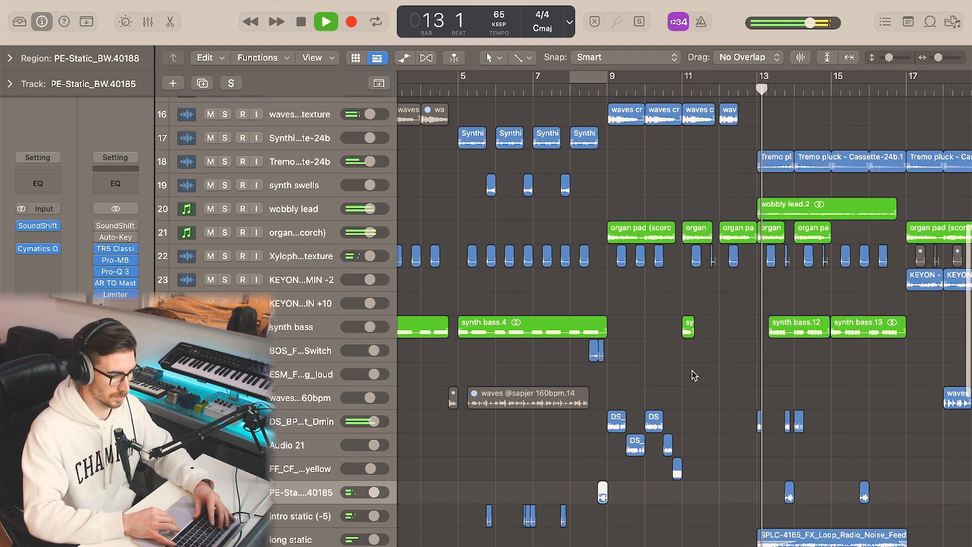
{"action": "scroll", "coordinate": [694, 375], "scroll_direction": "down", "scroll_amount": 1}
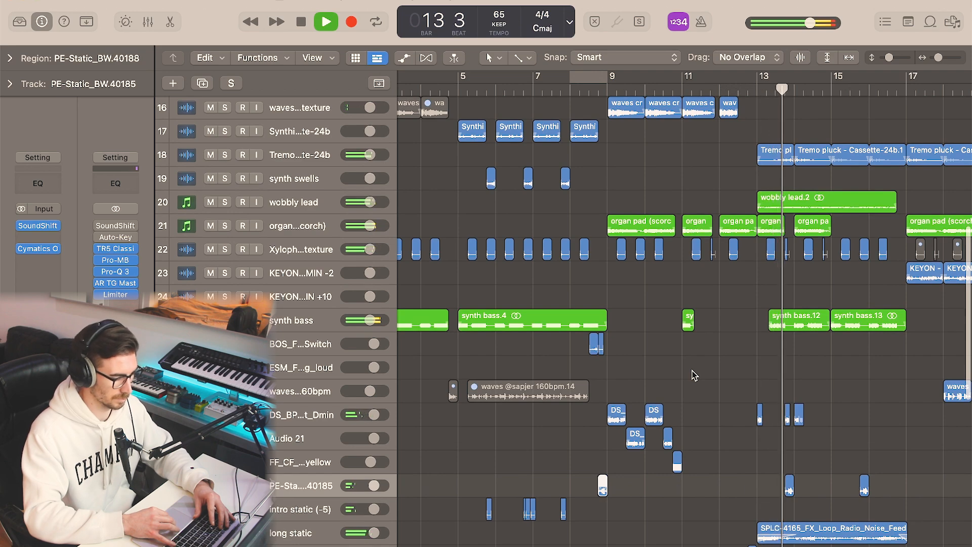
{"action": "scroll", "coordinate": [694, 375], "scroll_direction": "right", "scroll_amount": 3}
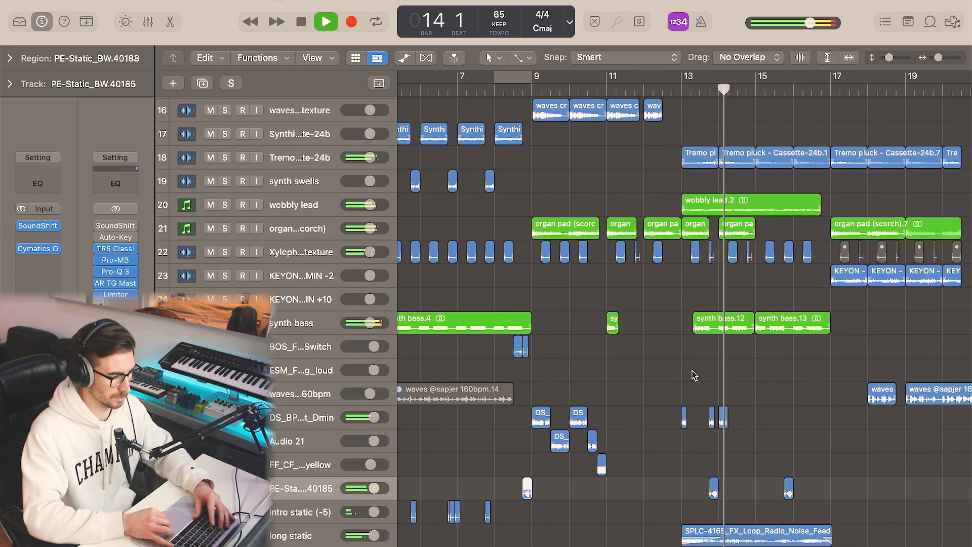
{"action": "scroll", "coordinate": [694, 375], "scroll_direction": "right", "scroll_amount": 1}
{"action": "scroll", "coordinate": [828, 396], "scroll_direction": "right", "scroll_amount": 1}
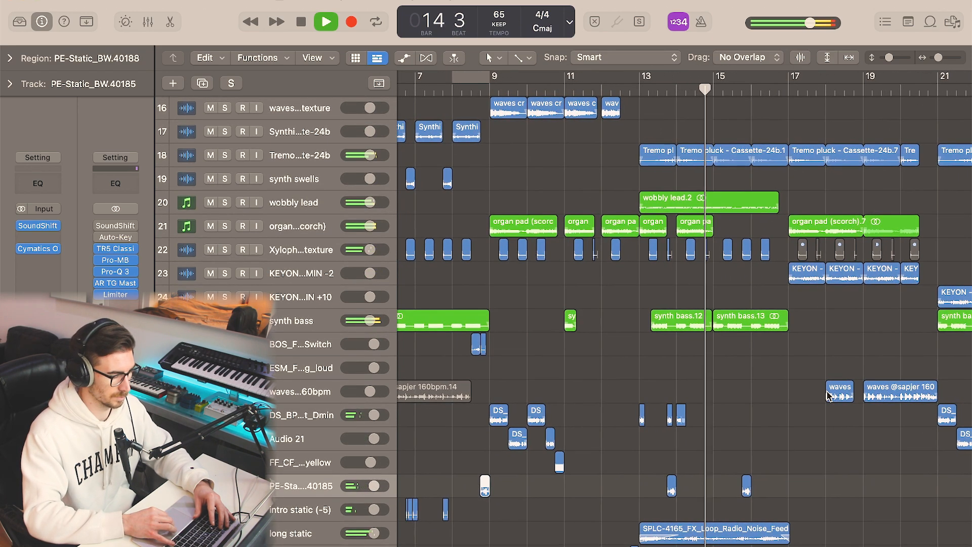
{"action": "scroll", "coordinate": [828, 396], "scroll_direction": "up", "scroll_amount": 1}
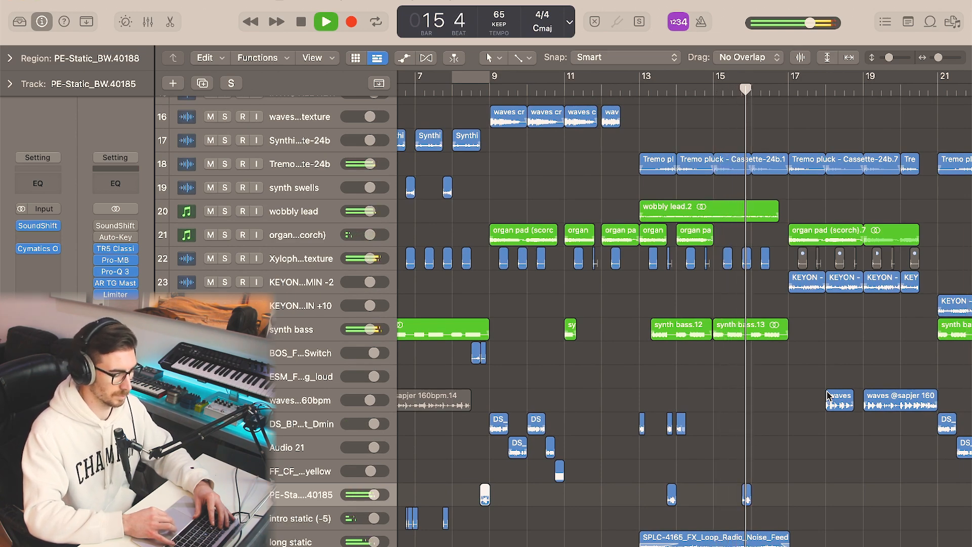
{"action": "scroll", "coordinate": [829, 396], "scroll_direction": "down", "scroll_amount": 5}
{"action": "scroll", "coordinate": [829, 396], "scroll_direction": "up", "scroll_amount": 1}
{"action": "scroll", "coordinate": [828, 396], "scroll_direction": "up", "scroll_amount": 5}
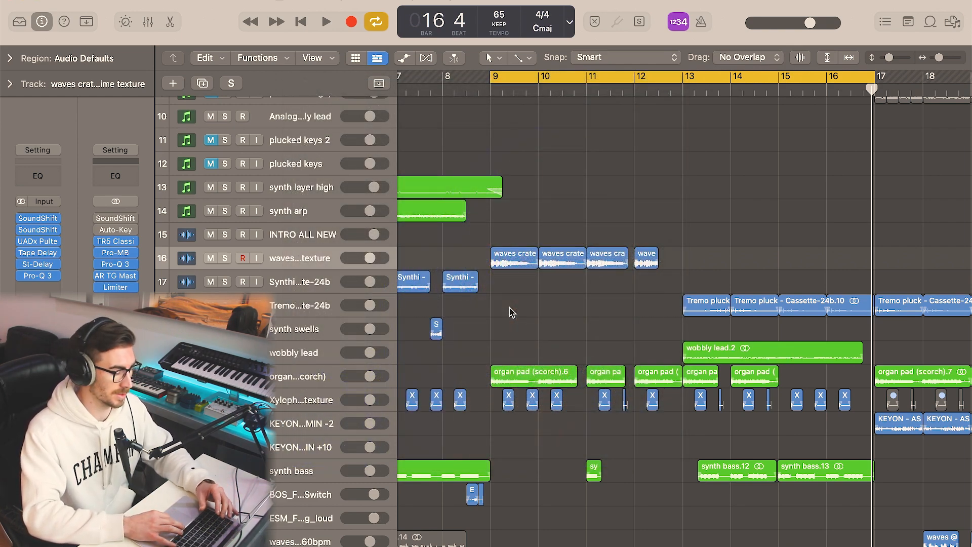
Examine the Stereo Out pitch semitones automation at bar 9 and its SoundShifter settings, then hide the automation
{"action": "key", "text": "a"}
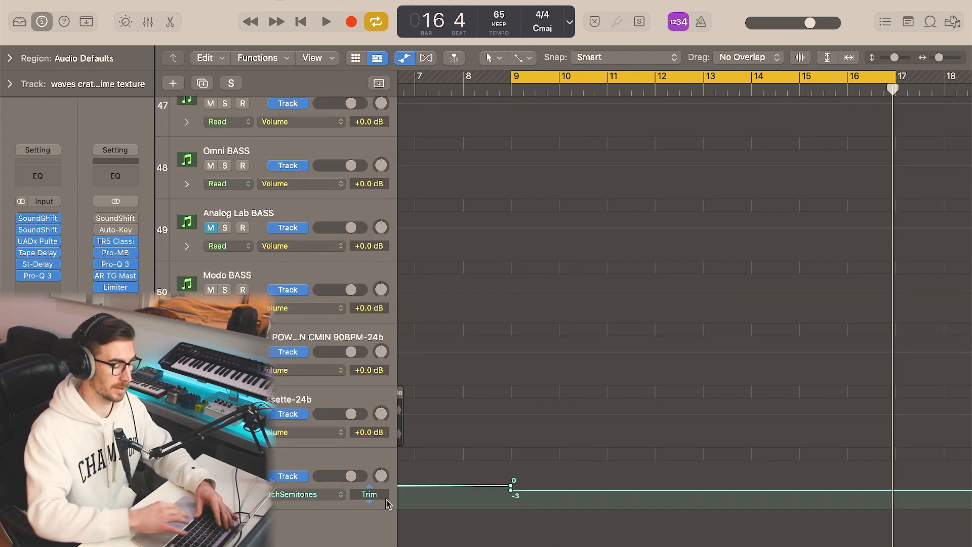
{"action": "left_click", "coordinate": [116, 219]}
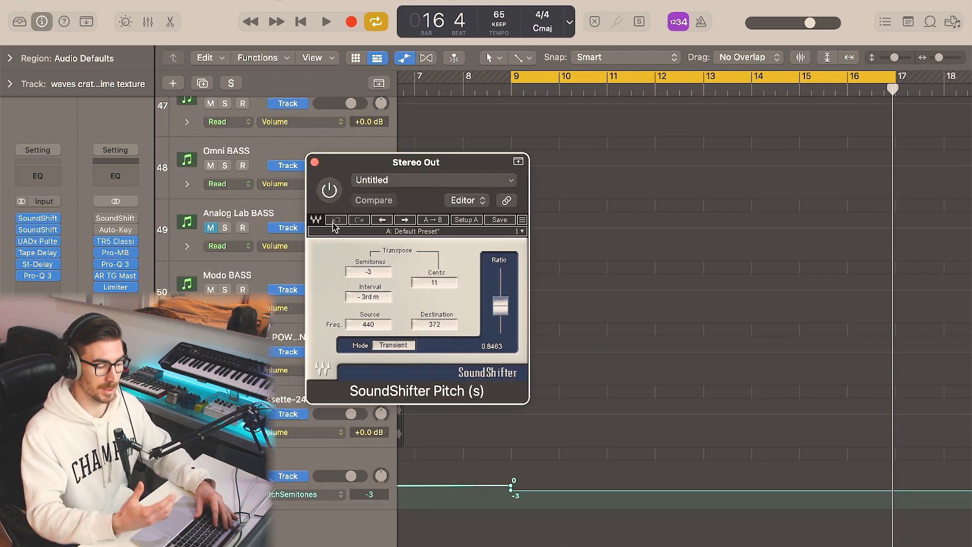
{"action": "left_click", "coordinate": [315, 162]}
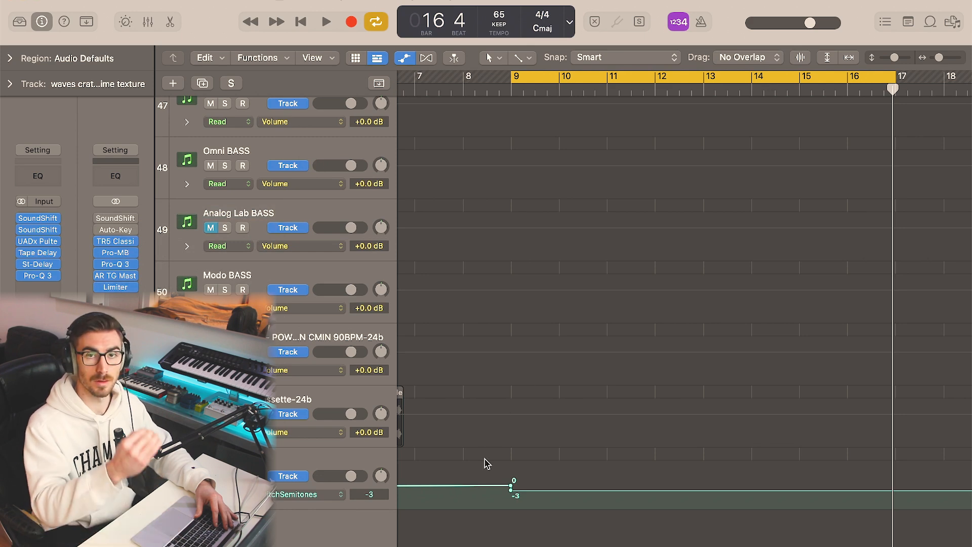
{"action": "key", "text": "a"}
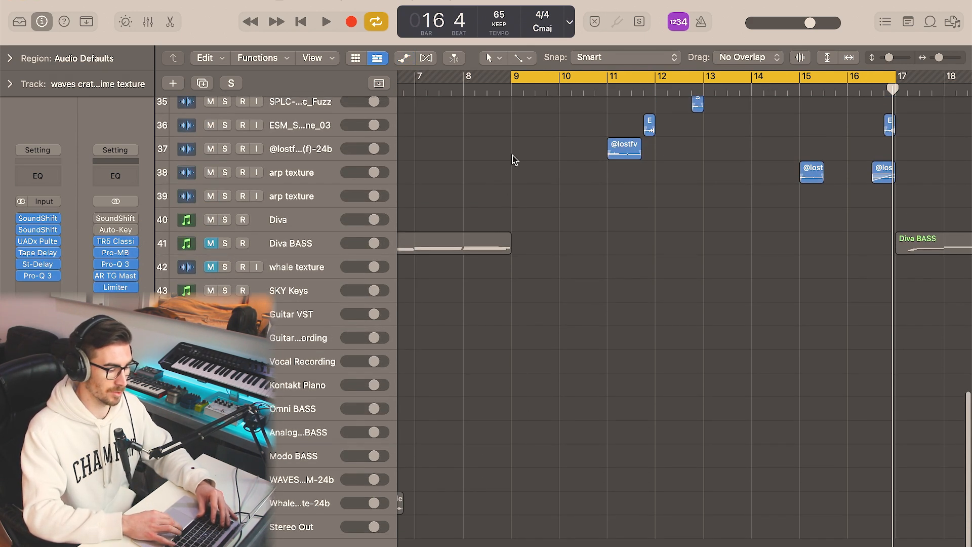
Show the global tracks and compare the project tempo just before and just after bar 9
{"action": "left_click", "coordinate": [379, 83]}
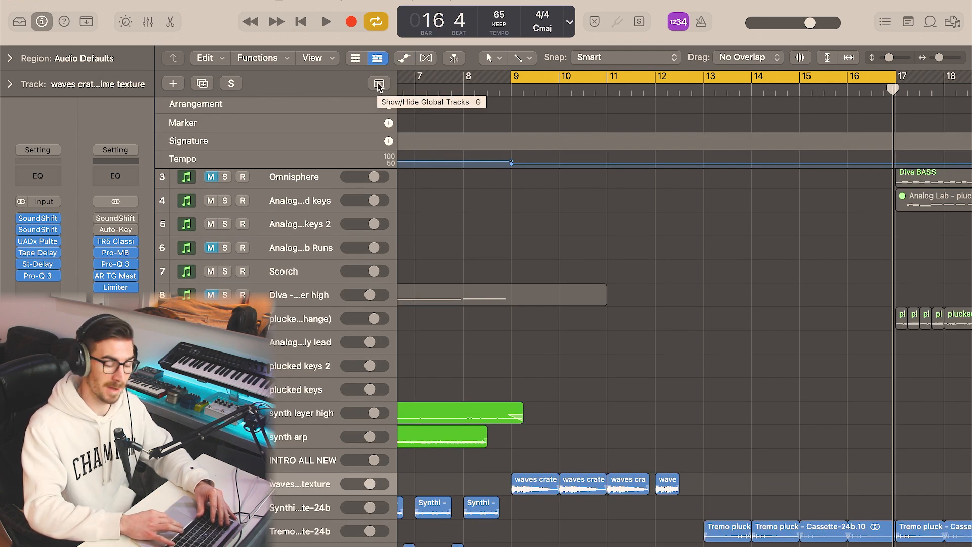
{"action": "left_click", "coordinate": [486, 88]}
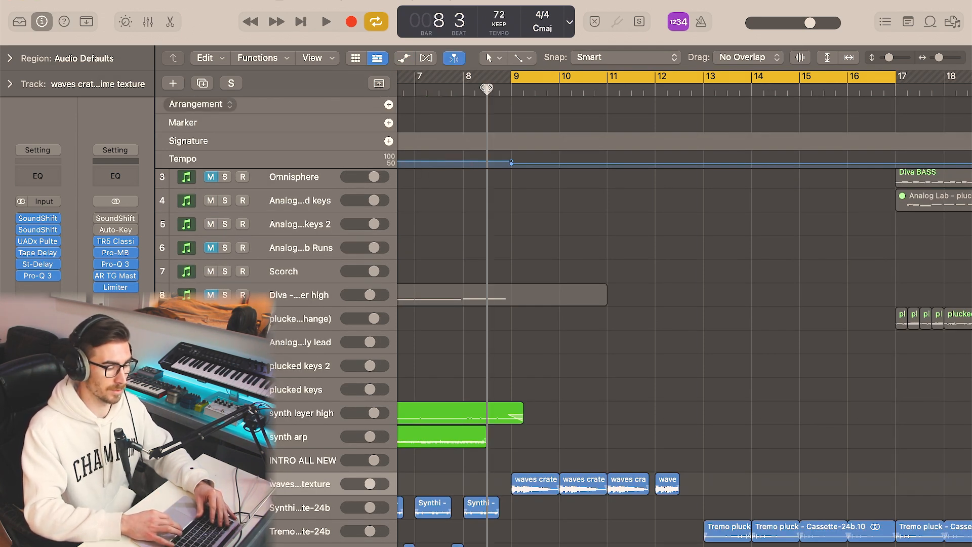
{"action": "left_click", "coordinate": [530, 95]}
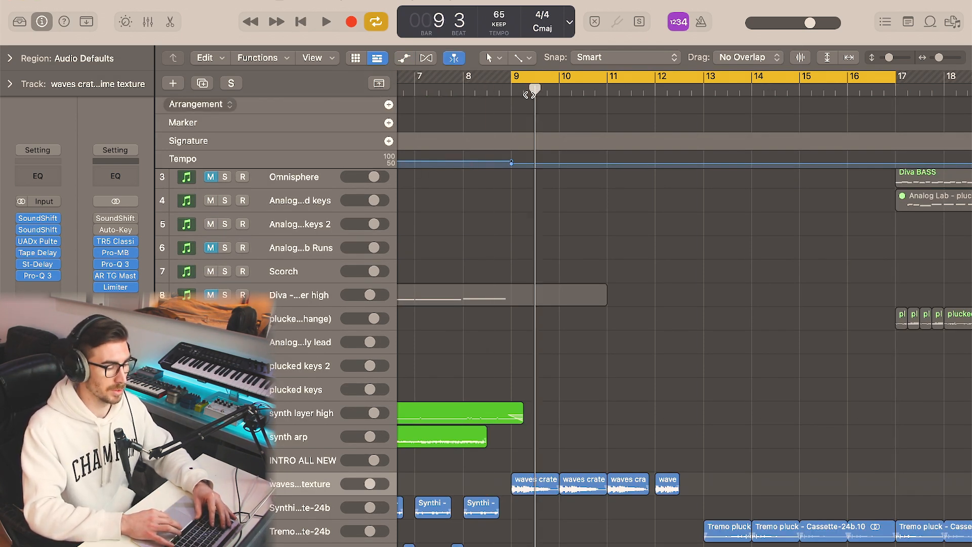
Turn off the cycle, play the full arrangement across the bar 9 tempo change into bar 11, and hide the global tracks
{"action": "key", "text": "a"}
{"action": "key", "text": "a"}
{"action": "key", "text": "c"}
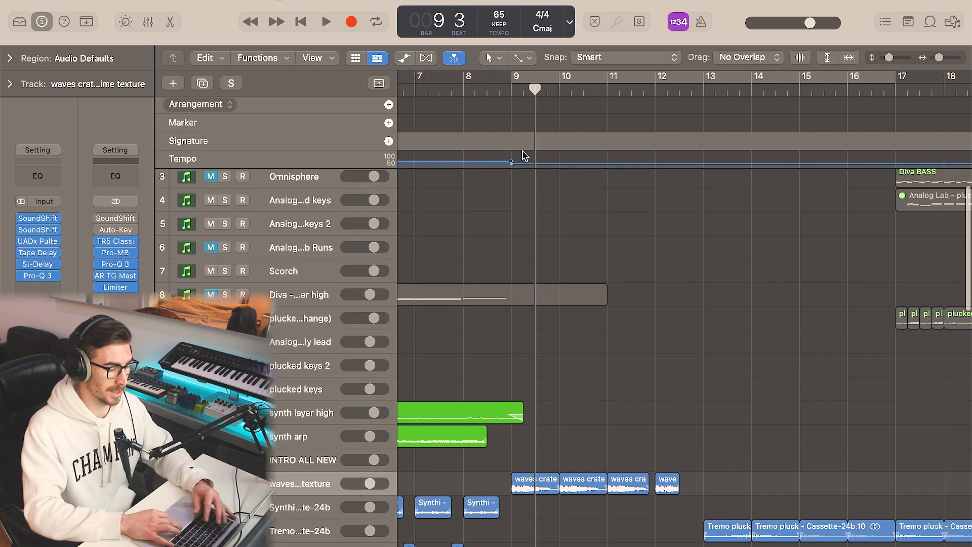
{"action": "left_click", "coordinate": [477, 89]}
{"action": "key", "text": "space"}
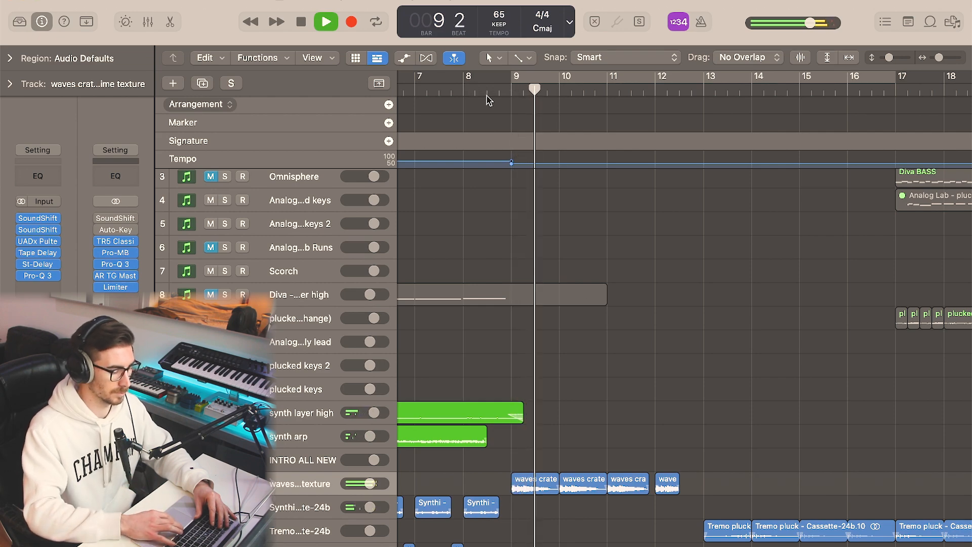
{"action": "scroll", "coordinate": [614, 290], "scroll_direction": "down", "scroll_amount": 2}
{"action": "scroll", "coordinate": [614, 290], "scroll_direction": "down", "scroll_amount": 4}
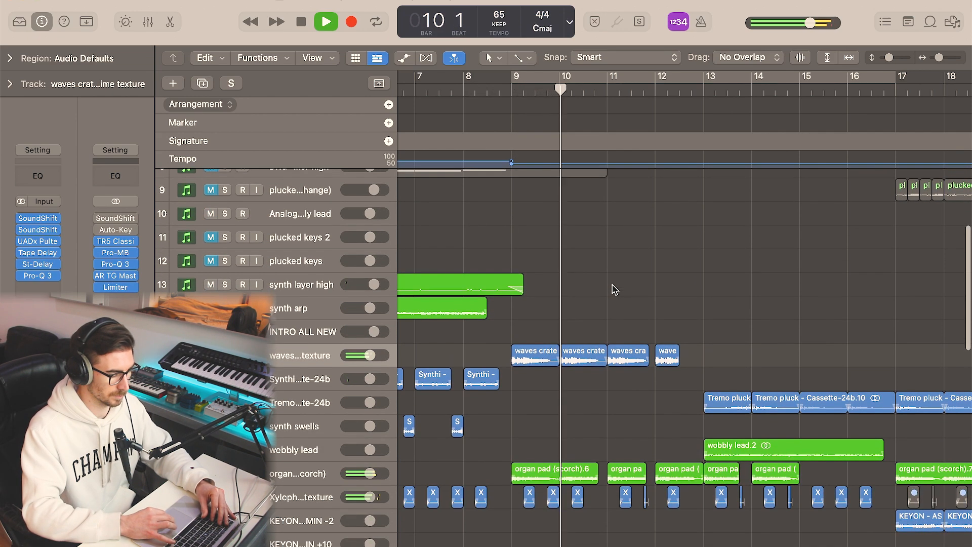
{"action": "key", "text": "g"}
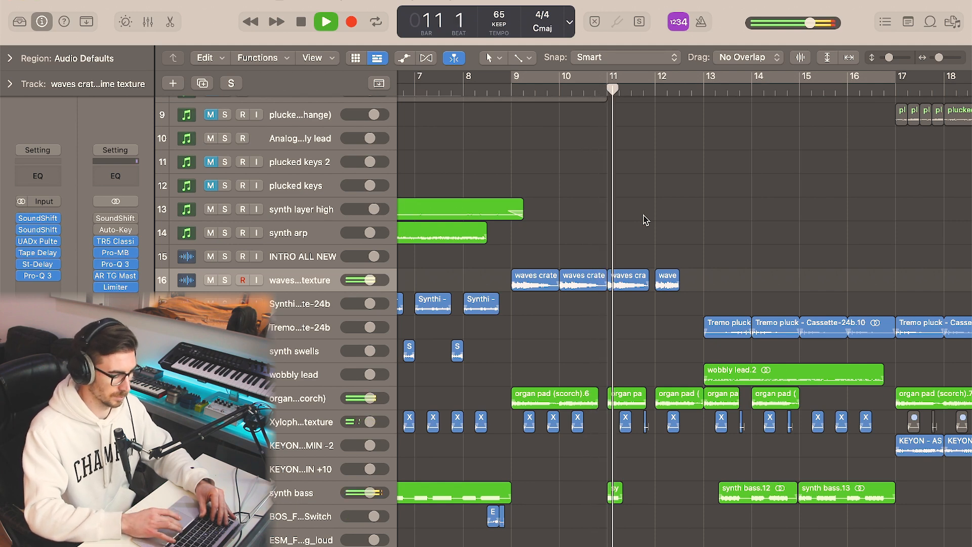
{"action": "key", "text": "space"}
{"action": "scroll", "coordinate": [645, 219], "scroll_direction": "down", "scroll_amount": 2}
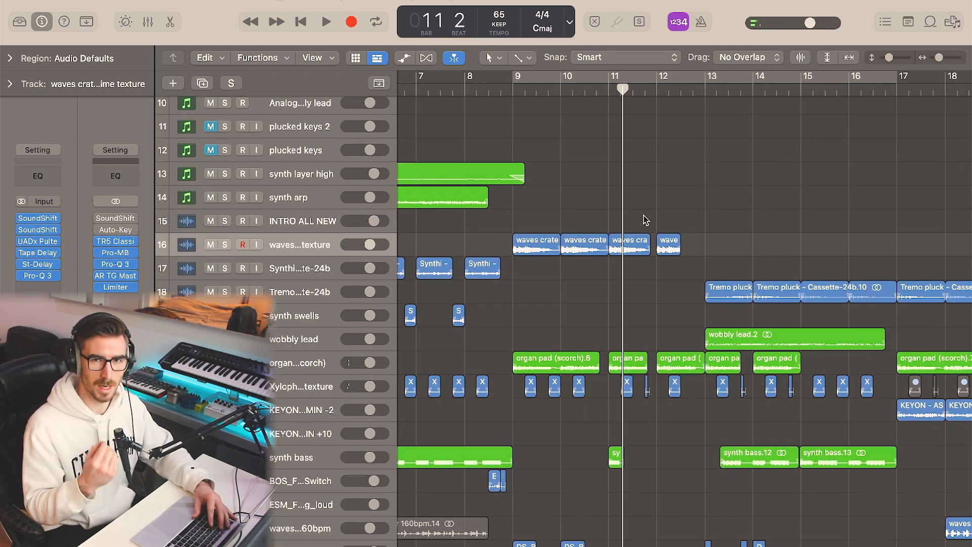
Turn the cycle back on, solo the waves crate halftime texture track, and play it from bar 9 with its regions enlarged
{"action": "left_click", "coordinate": [313, 246]}
{"action": "key", "text": "c"}
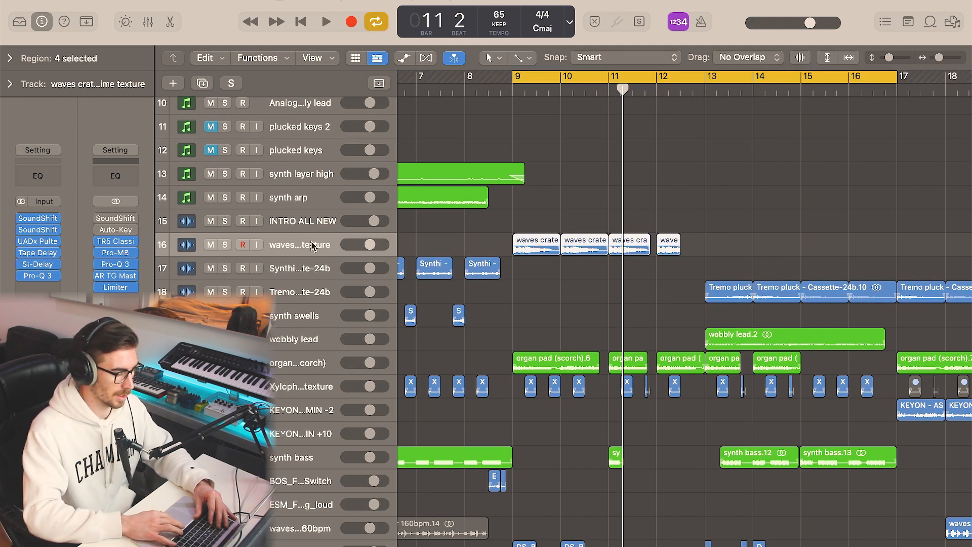
{"action": "key", "text": "z"}
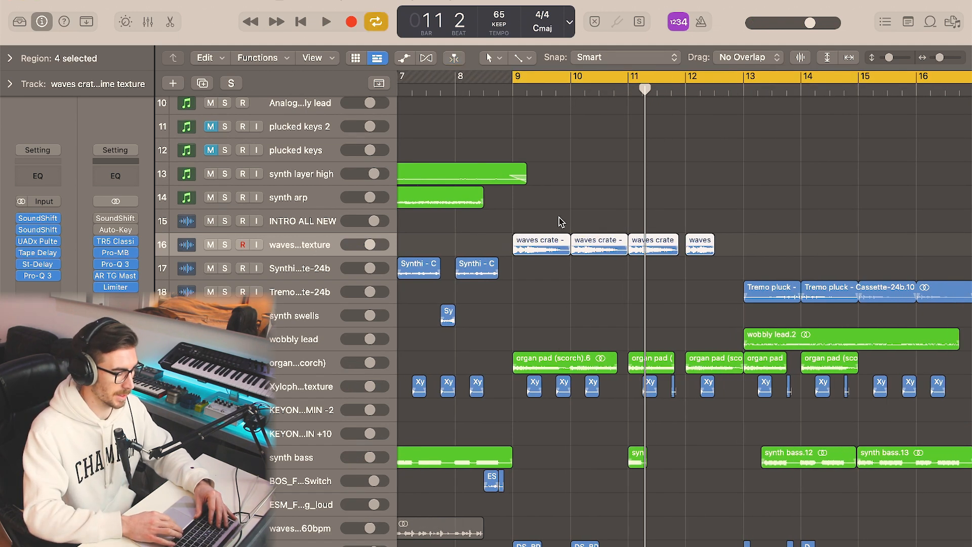
{"action": "key", "text": "s"}
{"action": "key", "text": "space"}
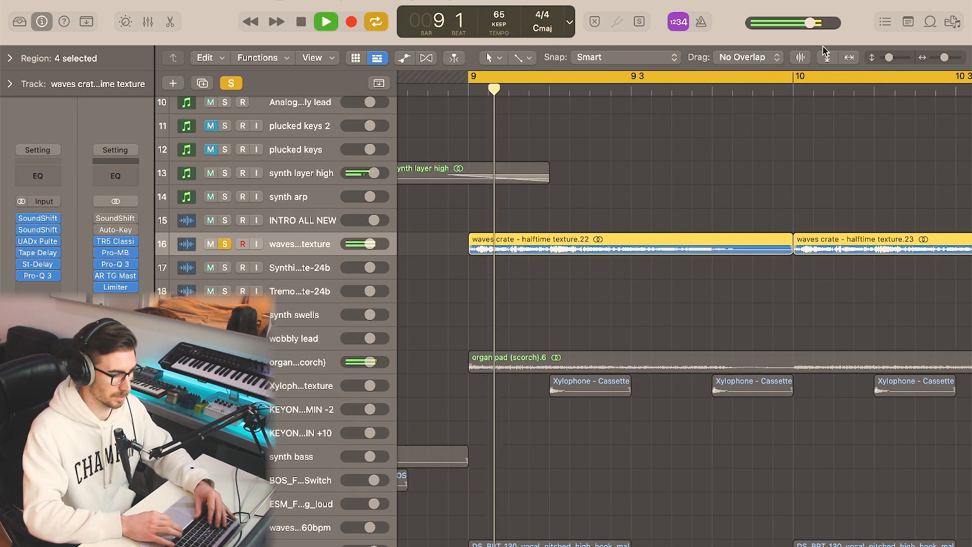
{"action": "left_click_drag", "start_coordinate": [890, 59], "coordinate": [893, 59]}
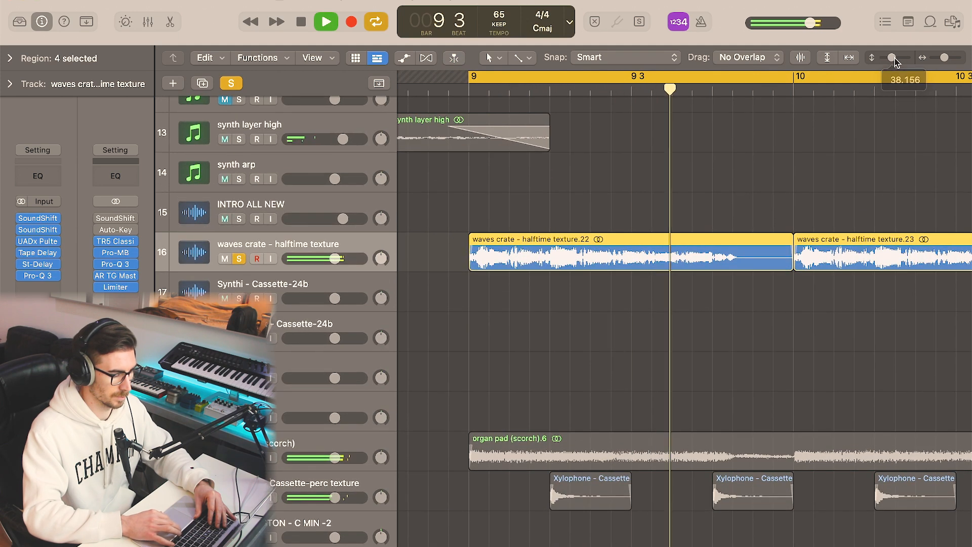
{"action": "key", "text": "space"}
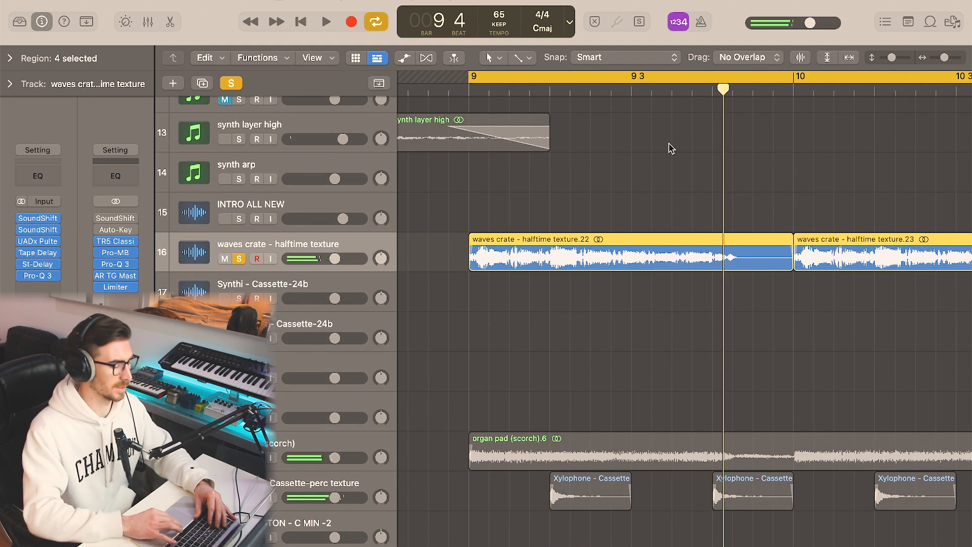
Bypass all six plug-ins on the waves crate halftime texture track and play the dry sound from bar 9
{"action": "mouse_move", "coordinate": [29, 225]}
{"action": "left_click_drag", "start_coordinate": [23, 222], "coordinate": [21, 258]}
{"action": "key", "text": "space"}
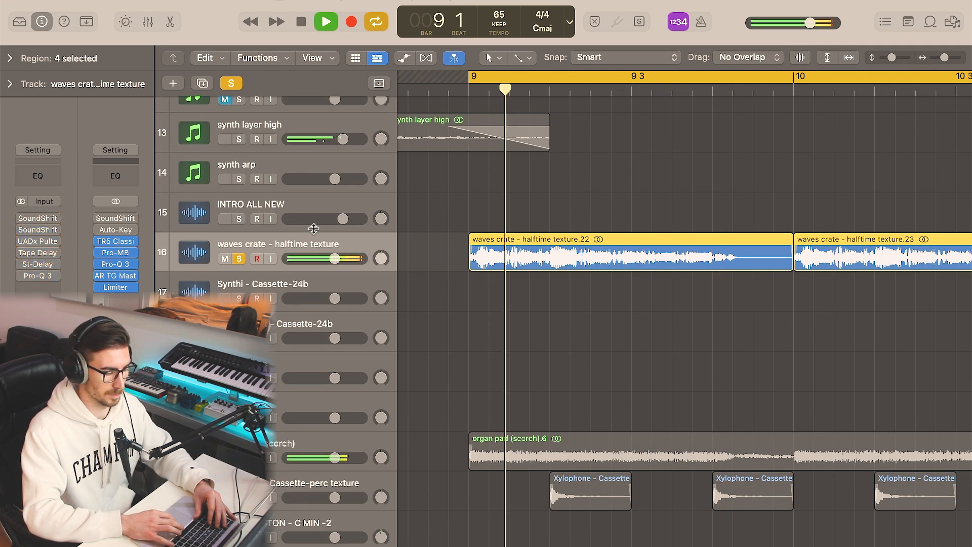
Re-enable the two SoundShifter plug-ins on the halftime texture track and check the pitch shift in each
{"action": "left_click", "coordinate": [43, 219]}
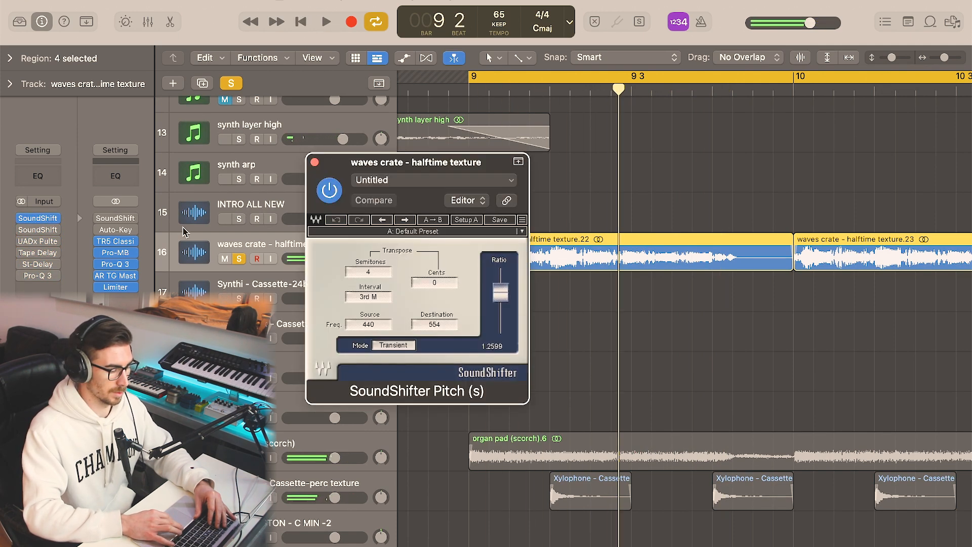
{"action": "left_click", "coordinate": [314, 162]}
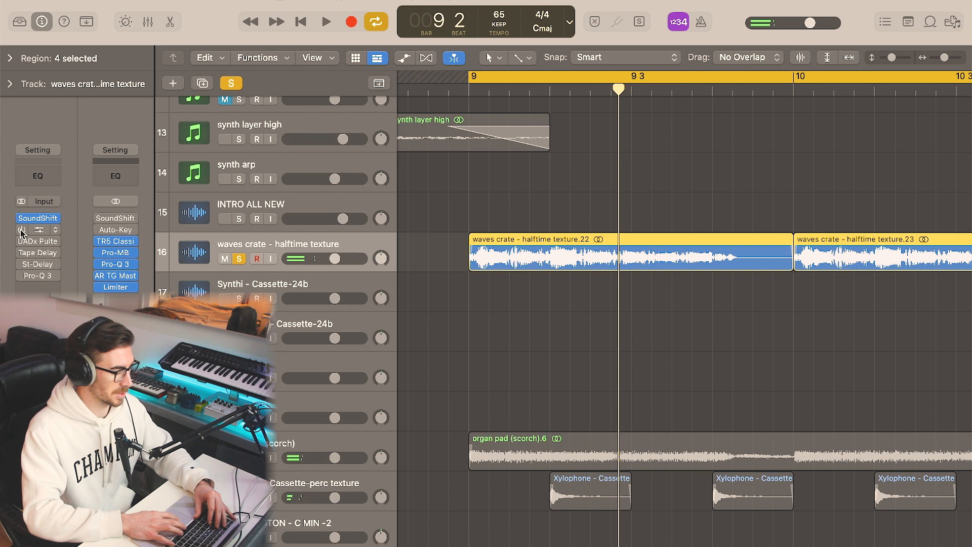
{"action": "left_click", "coordinate": [38, 229]}
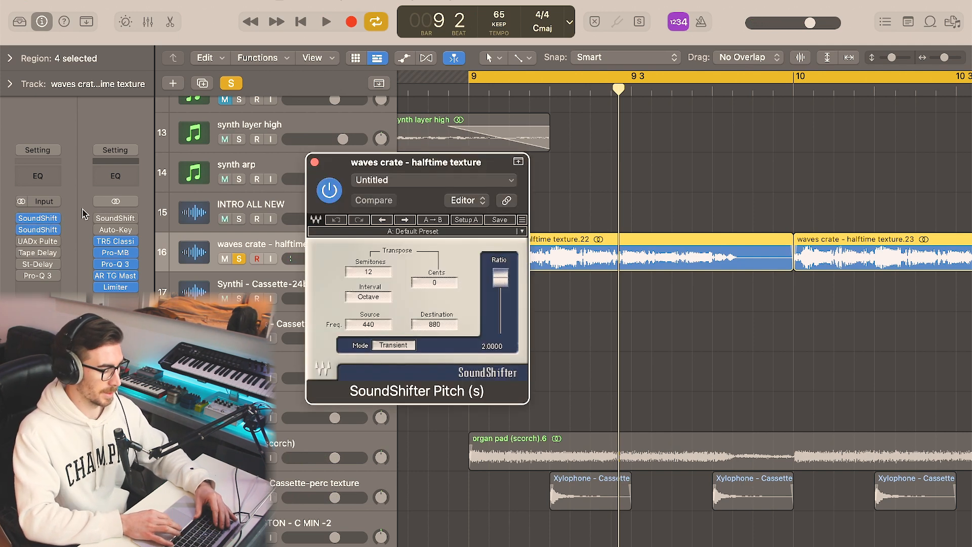
{"action": "left_click", "coordinate": [314, 162]}
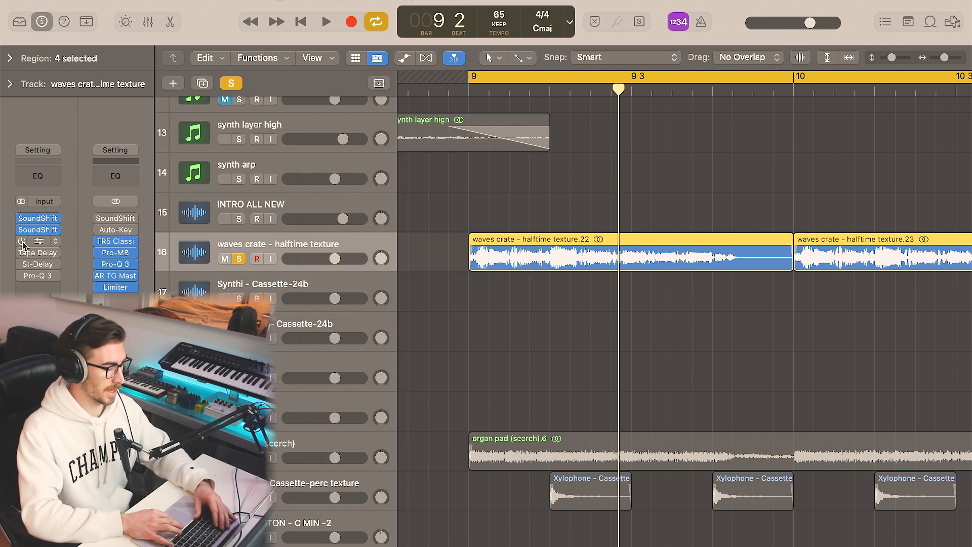
Re-enable the Pultec HLF-3C EQ, Tape Delay and St-Delay on the halftime texture track, checking their settings
{"action": "left_click", "coordinate": [40, 241]}
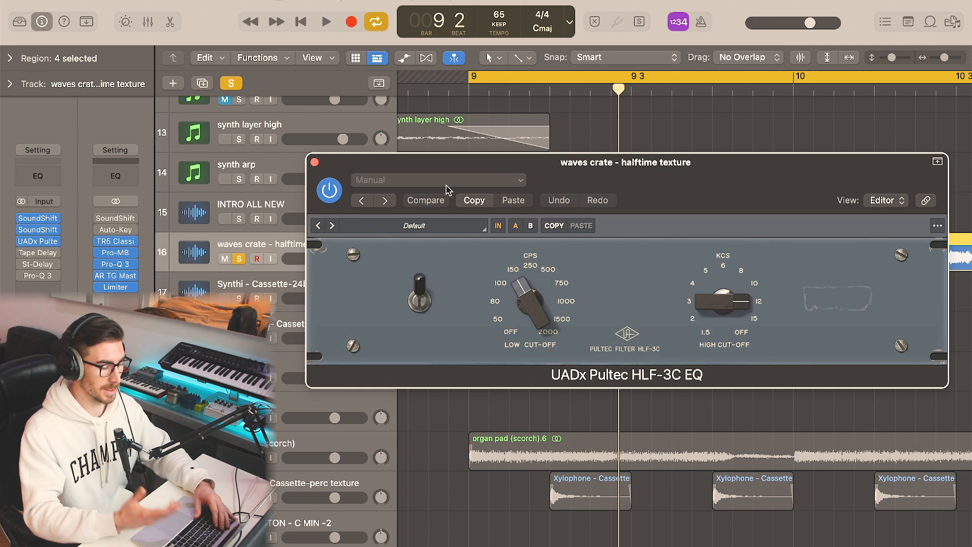
{"action": "left_click", "coordinate": [314, 162]}
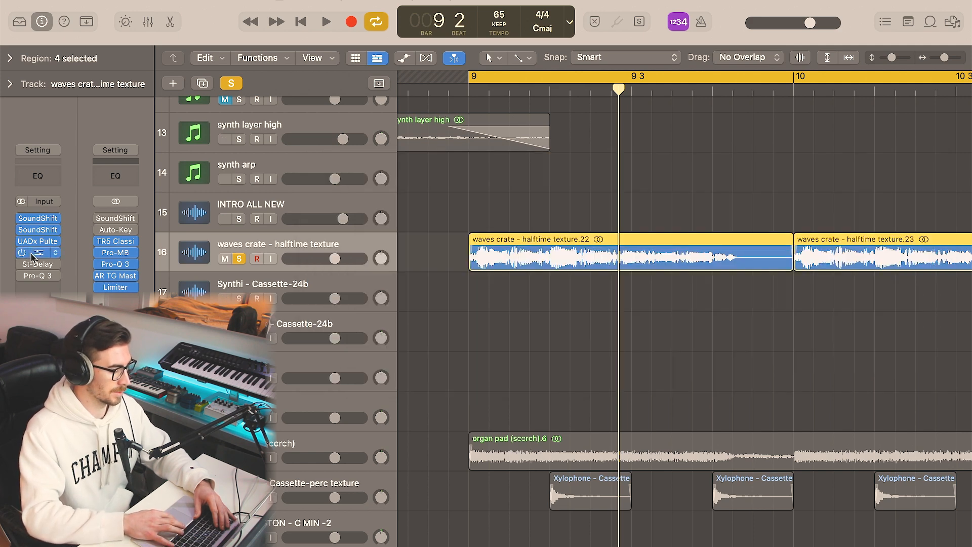
{"action": "left_click", "coordinate": [46, 256]}
{"action": "left_click", "coordinate": [315, 162]}
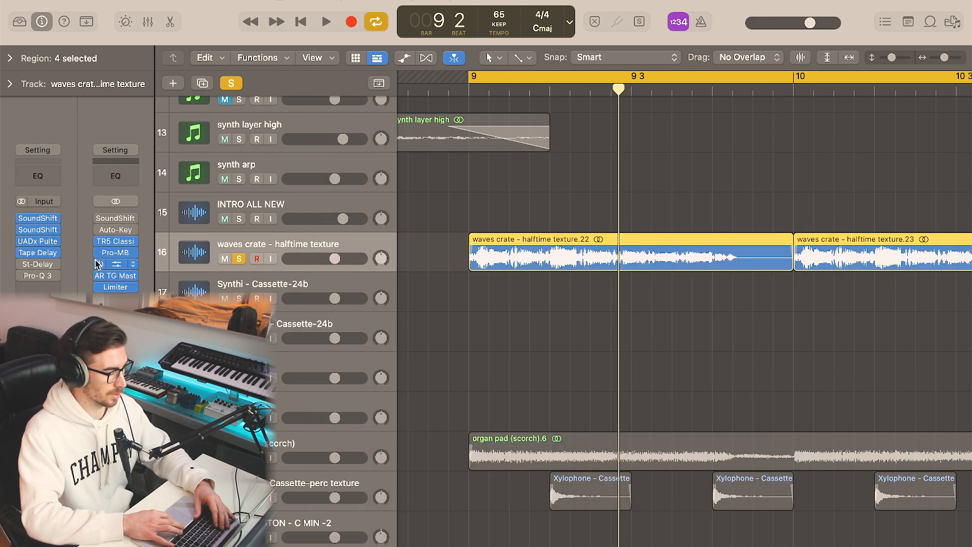
{"action": "left_click", "coordinate": [21, 264]}
{"action": "left_click", "coordinate": [39, 264]}
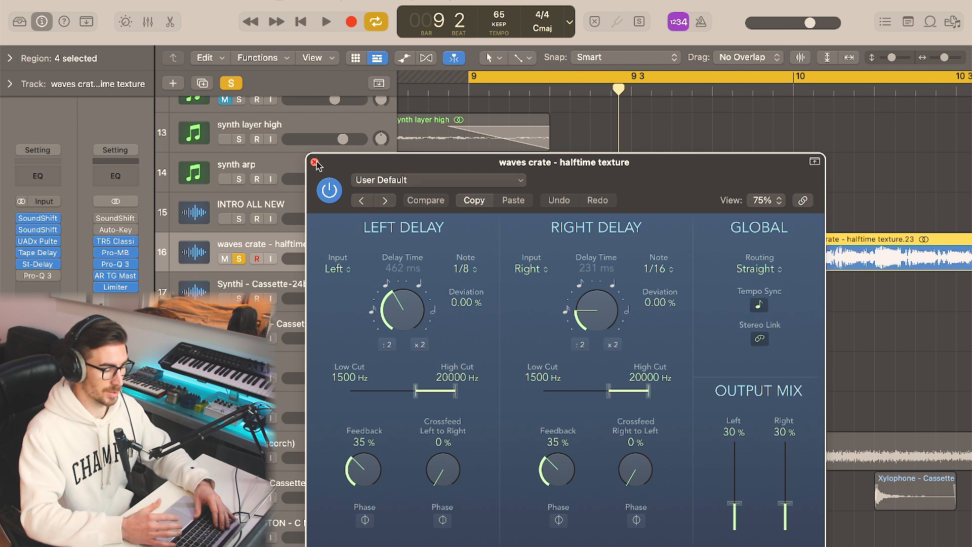
{"action": "left_click", "coordinate": [315, 162]}
Re-enable the Pro-Q 3 on the halftime texture track, play the complete effects chain from bar 9, and clear the solo
{"action": "left_click", "coordinate": [22, 278]}
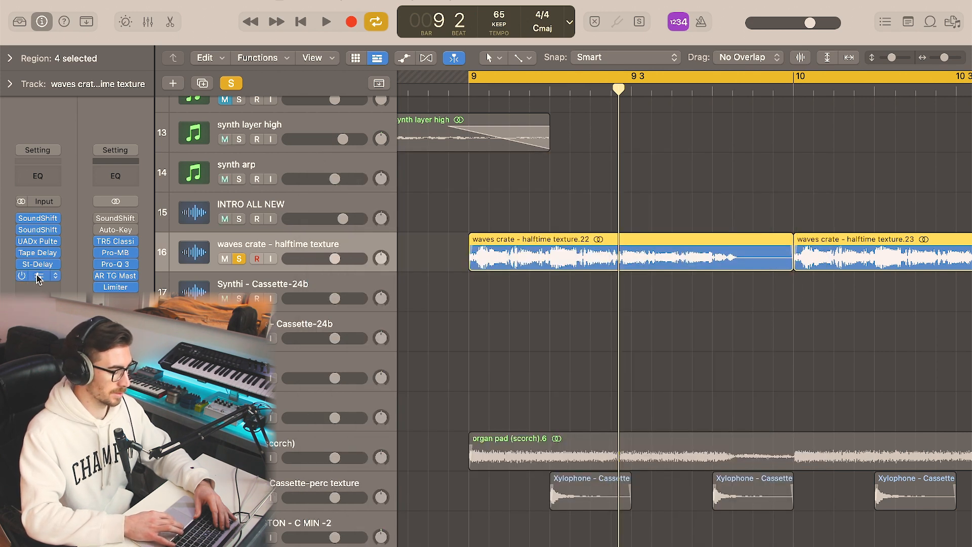
{"action": "left_click", "coordinate": [38, 275]}
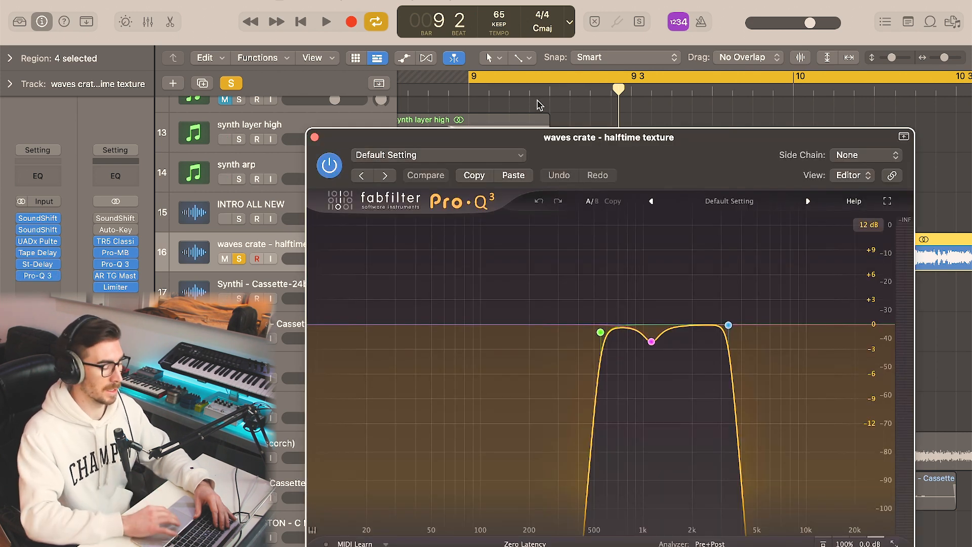
{"action": "key", "text": "space"}
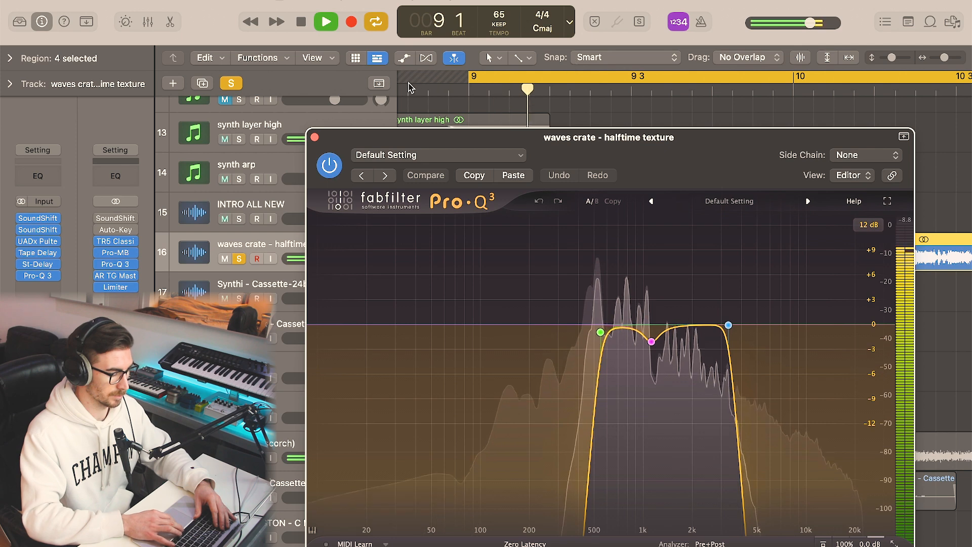
{"action": "left_click", "coordinate": [314, 137]}
{"action": "key", "text": "space"}
{"action": "key", "text": "s"}
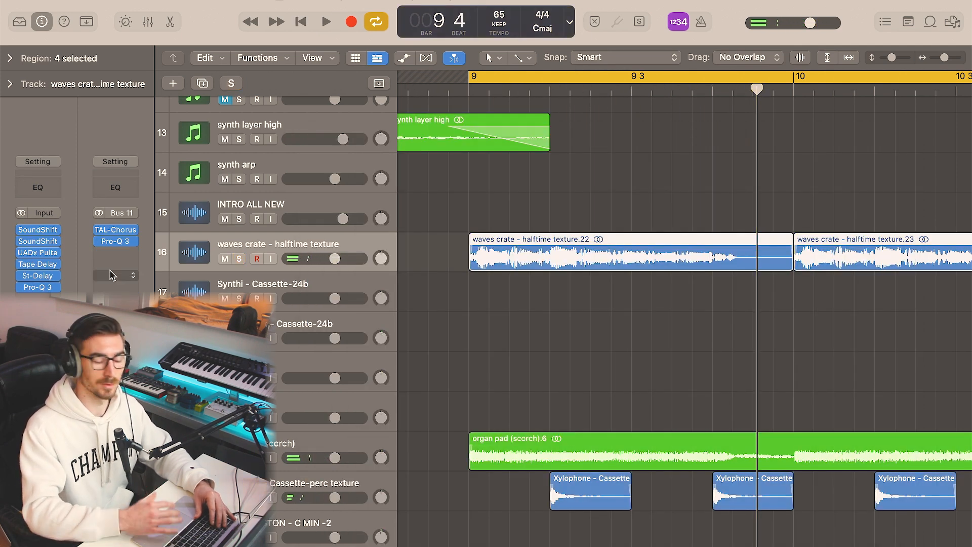
Examine the TAL-Chorus-LX and Pro-Q 3 settings on the Bus 11 aux fed by the halftime texture
{"action": "left_click", "coordinate": [118, 231]}
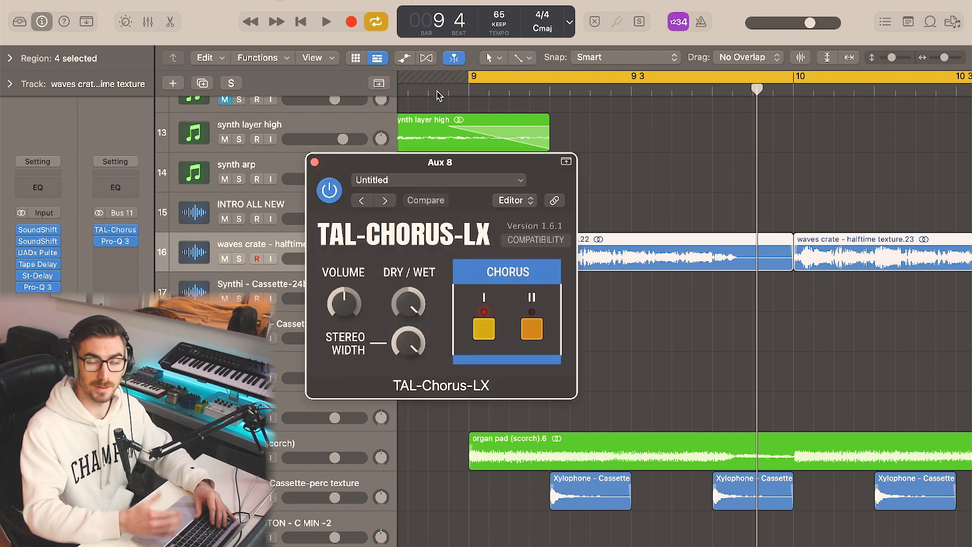
{"action": "left_click", "coordinate": [314, 162]}
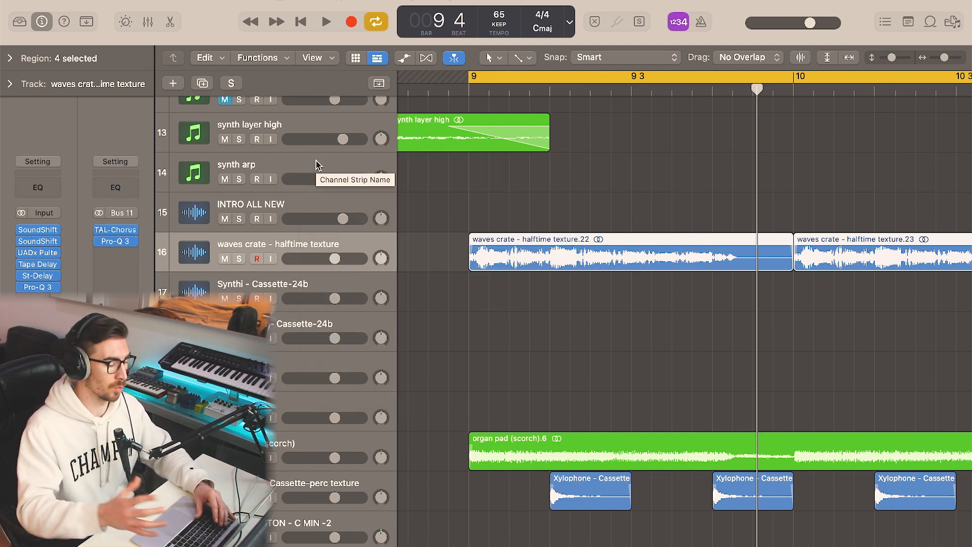
{"action": "left_click", "coordinate": [116, 241]}
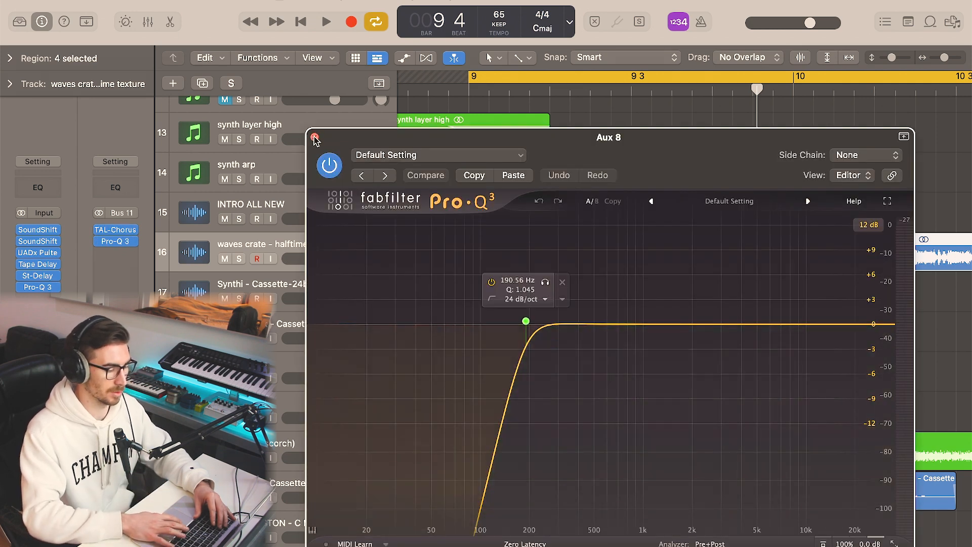
{"action": "left_click", "coordinate": [315, 137]}
Solo the organ pad (scorch) track and play it from bar 9
{"action": "key", "text": "super+Left"}
{"action": "key", "text": "super+Left"}
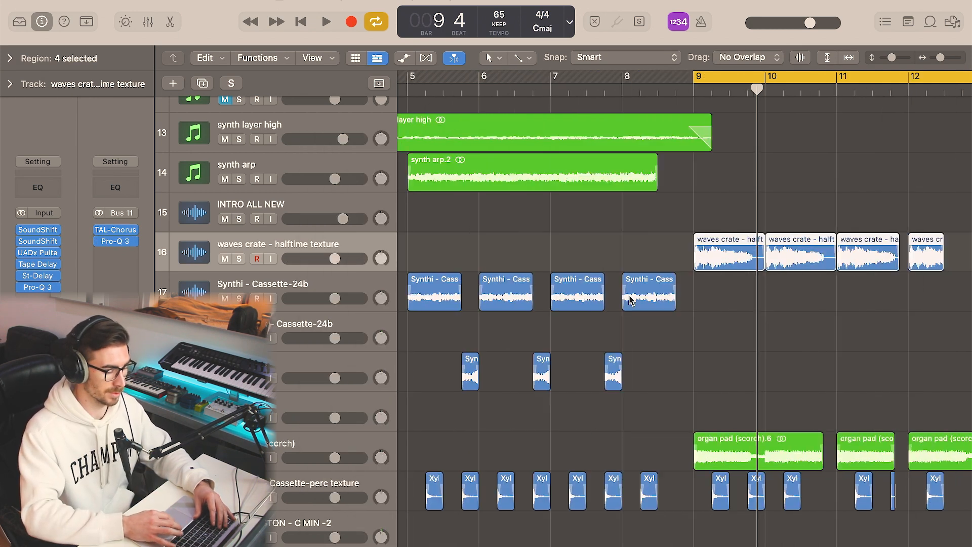
{"action": "scroll", "coordinate": [677, 336], "scroll_direction": "right", "scroll_amount": 2}
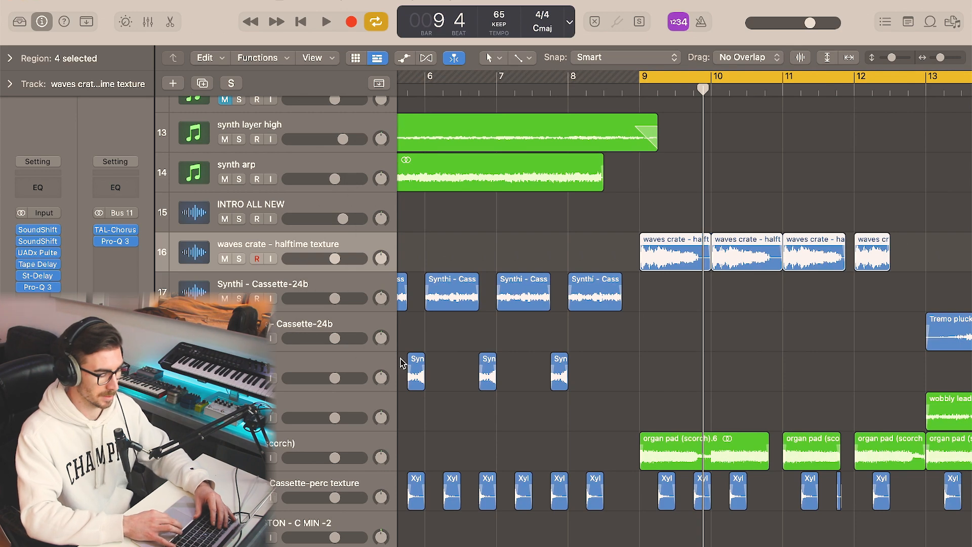
{"action": "left_click", "coordinate": [614, 442]}
{"action": "key", "text": "super+Left"}
{"action": "key", "text": "super+Left"}
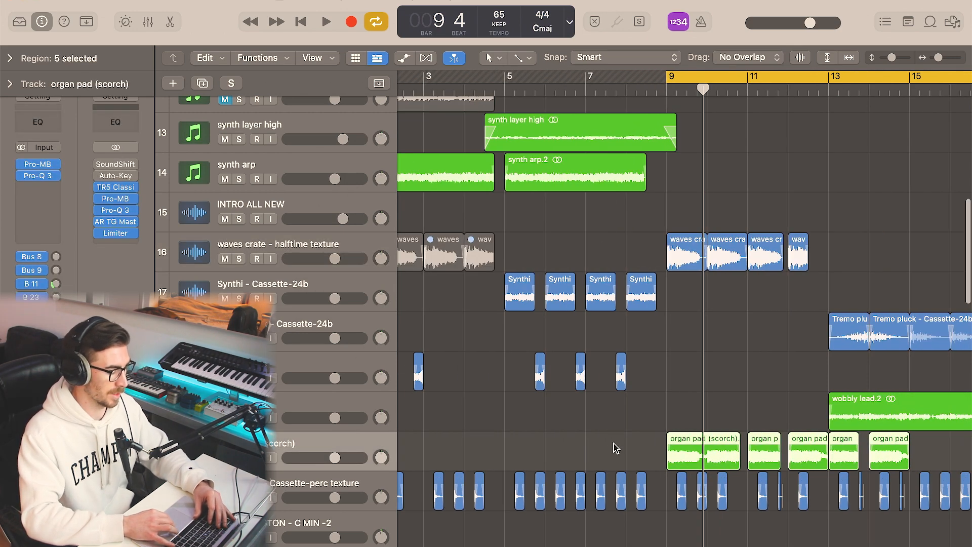
{"action": "scroll", "coordinate": [617, 448], "scroll_direction": "right", "scroll_amount": 4}
{"action": "scroll", "coordinate": [616, 449], "scroll_direction": "down", "scroll_amount": 2}
{"action": "key", "text": "ctrl+s"}
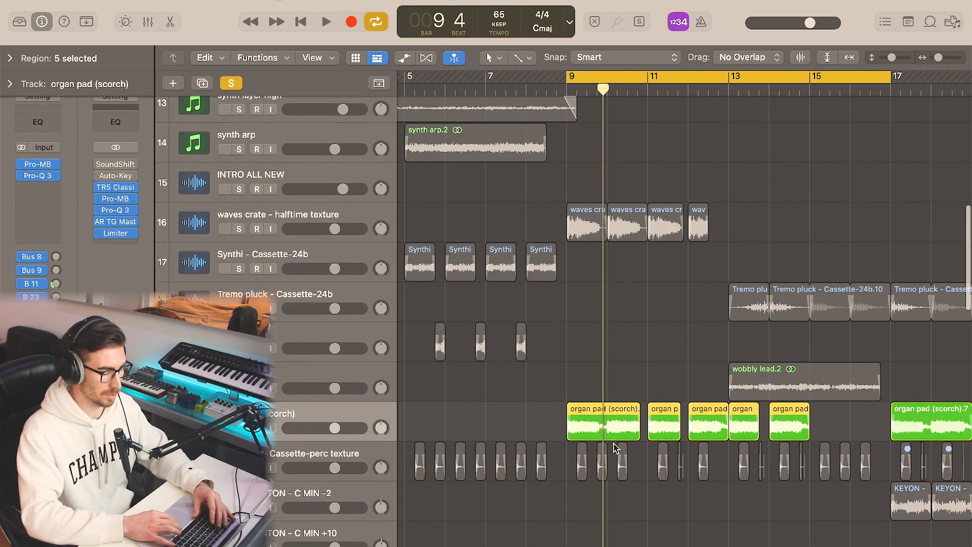
{"action": "key", "text": "space"}
{"action": "scroll", "coordinate": [628, 502], "scroll_direction": "down", "scroll_amount": 5}
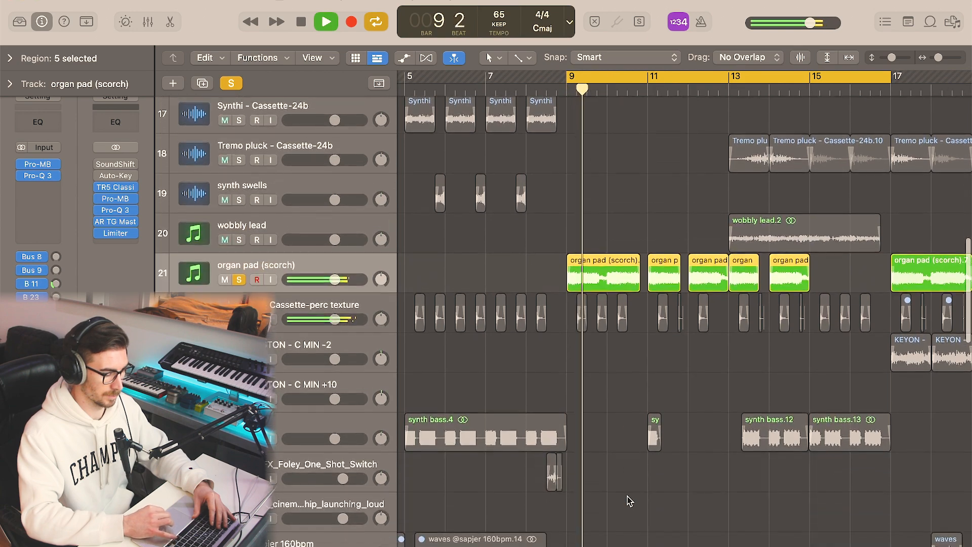
{"action": "scroll", "coordinate": [630, 500], "scroll_direction": "down", "scroll_amount": 3}
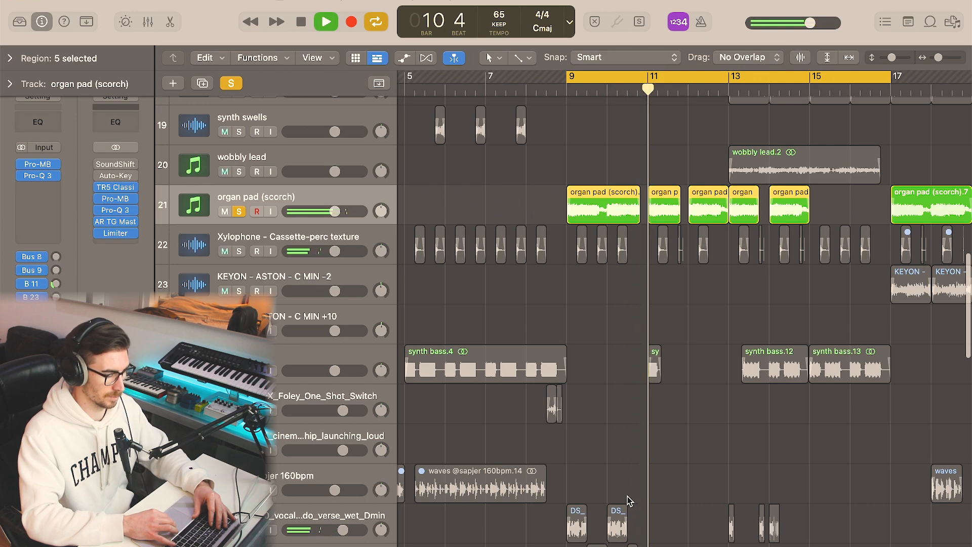
Stop playback, examine the organ pad (scorch) regions between bars 9 and 12 up close, and clear the solo
{"action": "scroll", "coordinate": [638, 456], "scroll_direction": "up", "scroll_amount": 1}
{"action": "key", "text": "space"}
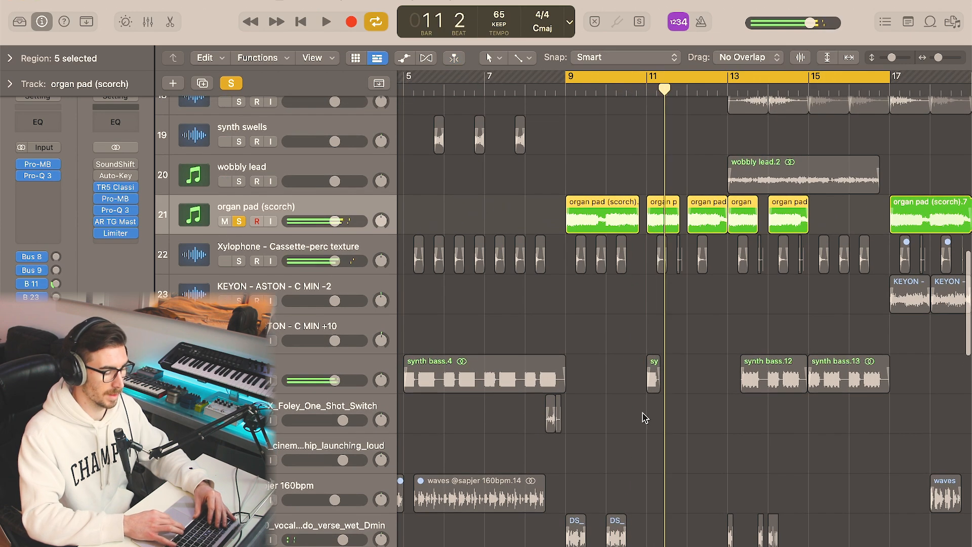
{"action": "scroll", "coordinate": [652, 190], "scroll_direction": "up", "scroll_amount": 6}
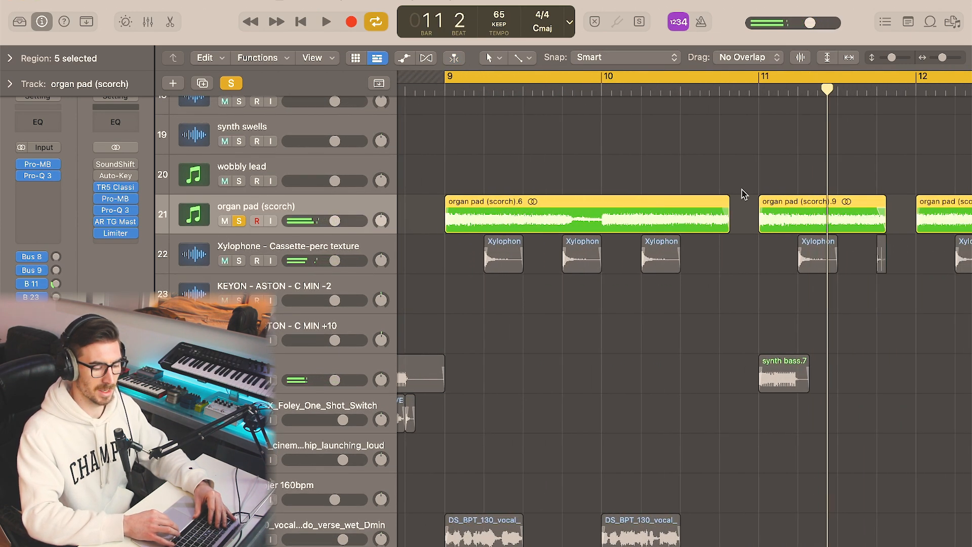
{"action": "left_click", "coordinate": [745, 210]}
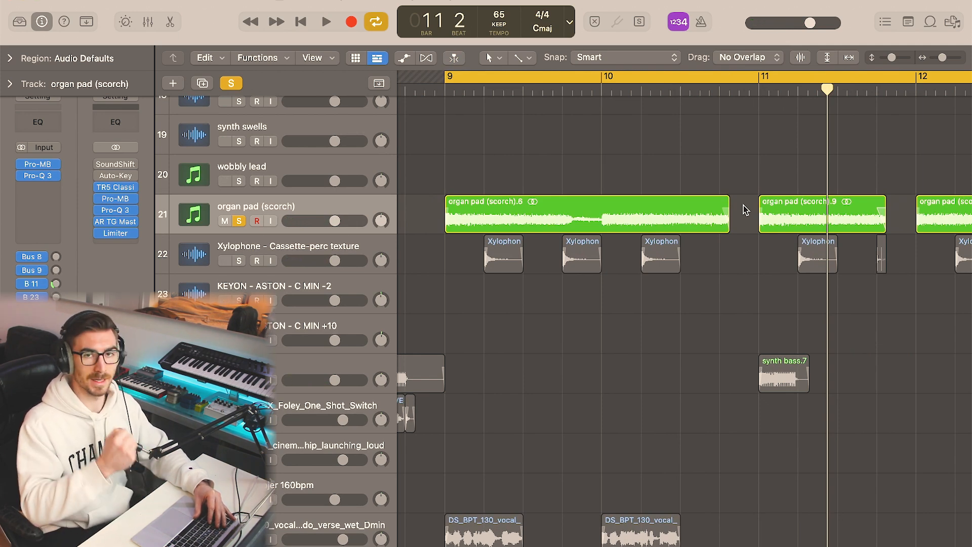
{"action": "key", "text": "s"}
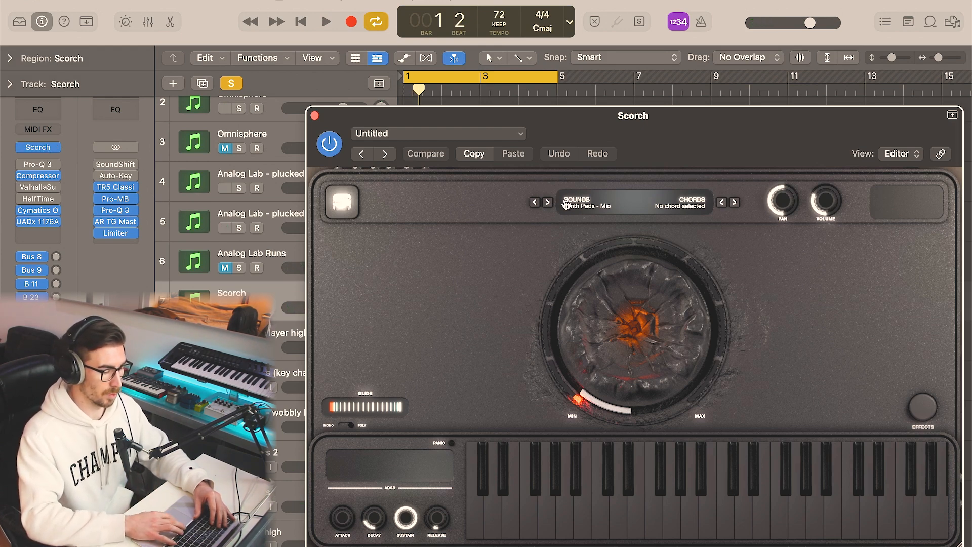
Examine the Cymatics Origin and UADx 1176AE Compressor settings on the Scorch instrument track in the 72 BPM project
{"action": "left_click", "coordinate": [314, 116]}
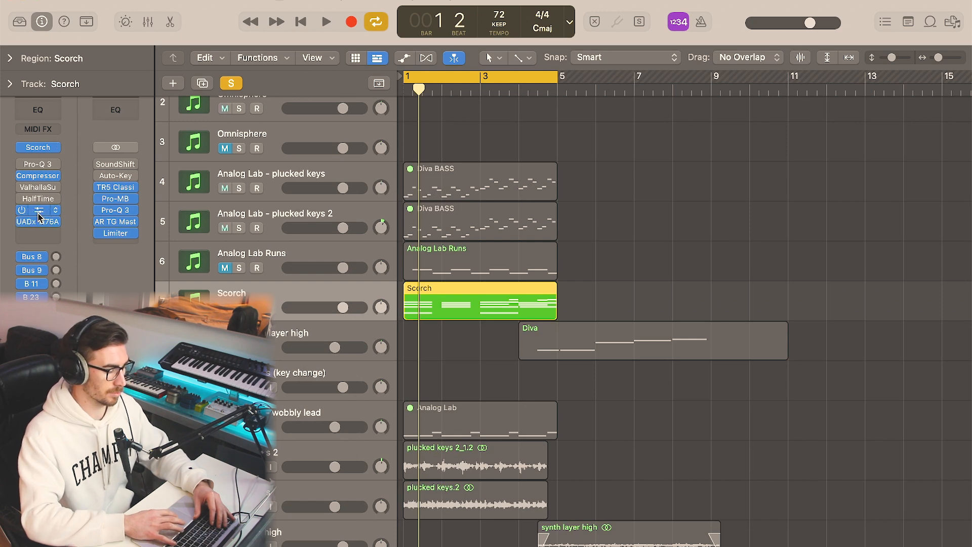
{"action": "left_click", "coordinate": [41, 211]}
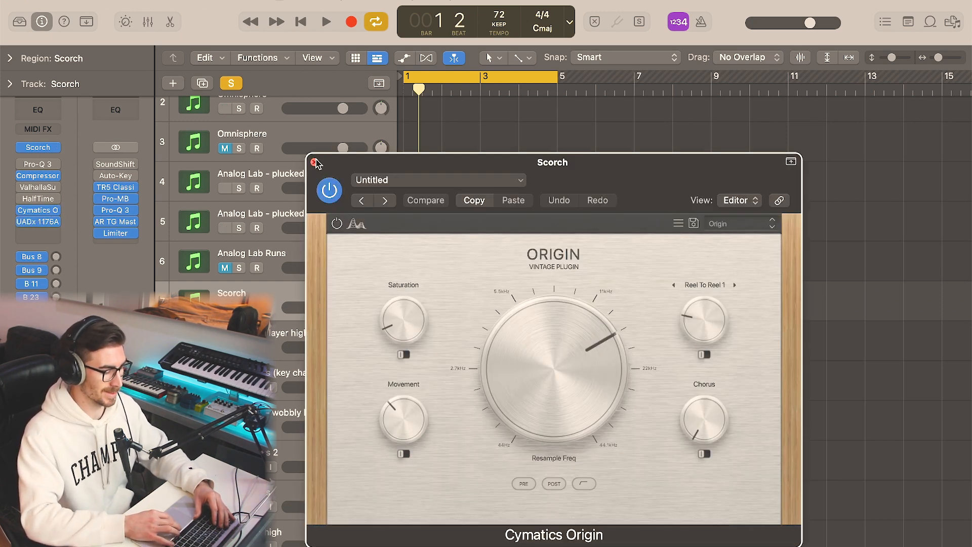
{"action": "left_click", "coordinate": [314, 163]}
{"action": "left_click", "coordinate": [38, 221]}
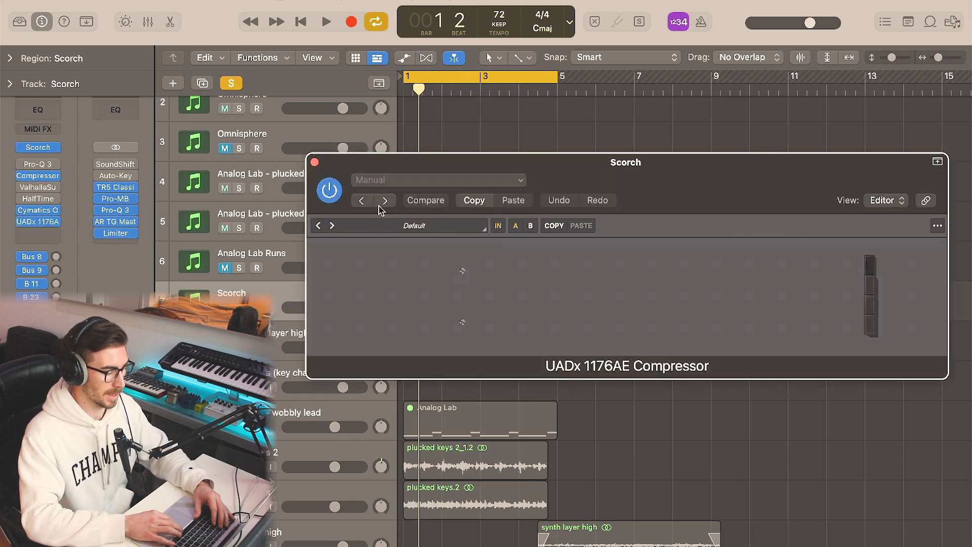
{"action": "left_click", "coordinate": [314, 162]}
Show the Scorch region's chord notes in the Piano Roll and play them
{"action": "key", "text": "e"}
{"action": "scroll", "coordinate": [511, 366], "scroll_direction": "left", "scroll_amount": 4}
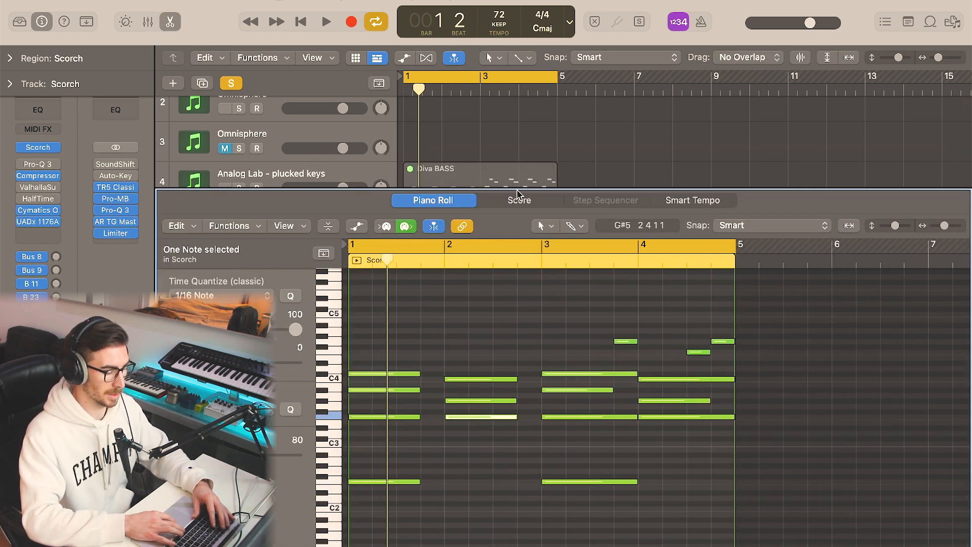
{"action": "key", "text": "space"}
{"action": "left_click", "coordinate": [464, 298]}
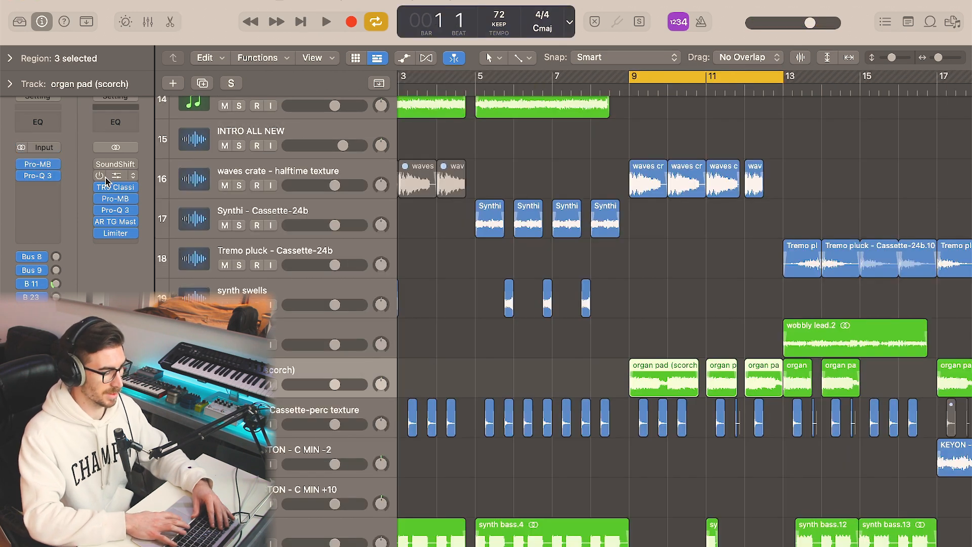
Examine the Pro-MB bands on the organ pad (scorch) track, including the high band's expand settings
{"action": "left_click", "coordinate": [38, 164]}
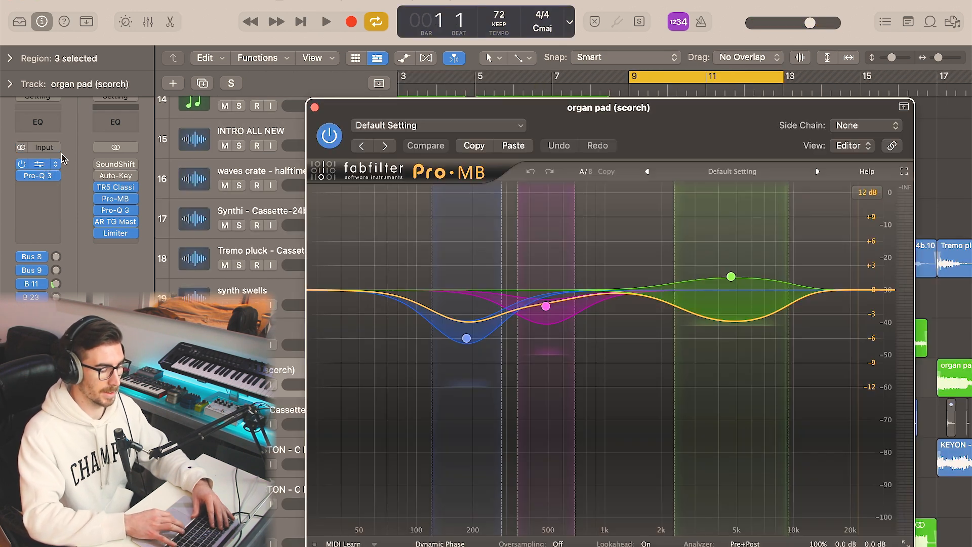
{"action": "mouse_move", "coordinate": [468, 342]}
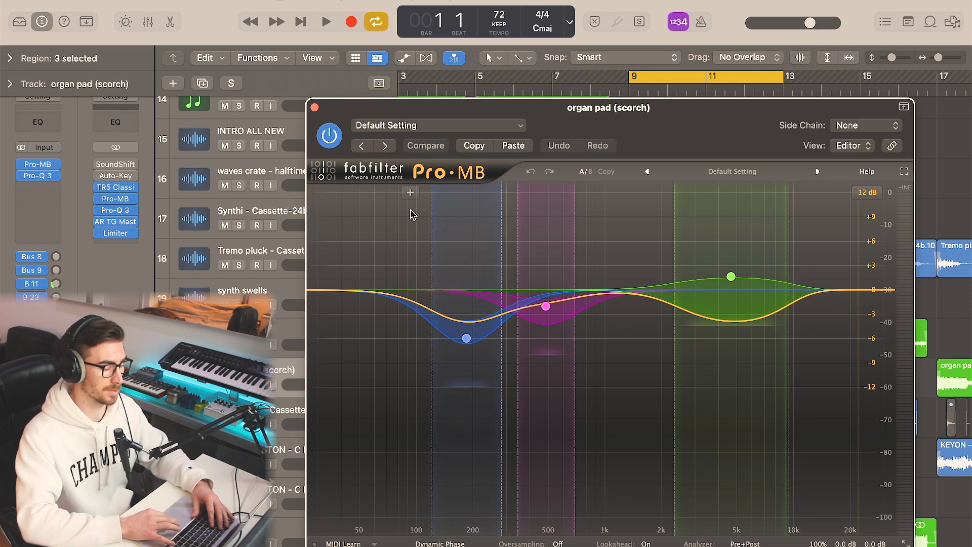
{"action": "mouse_move", "coordinate": [723, 291]}
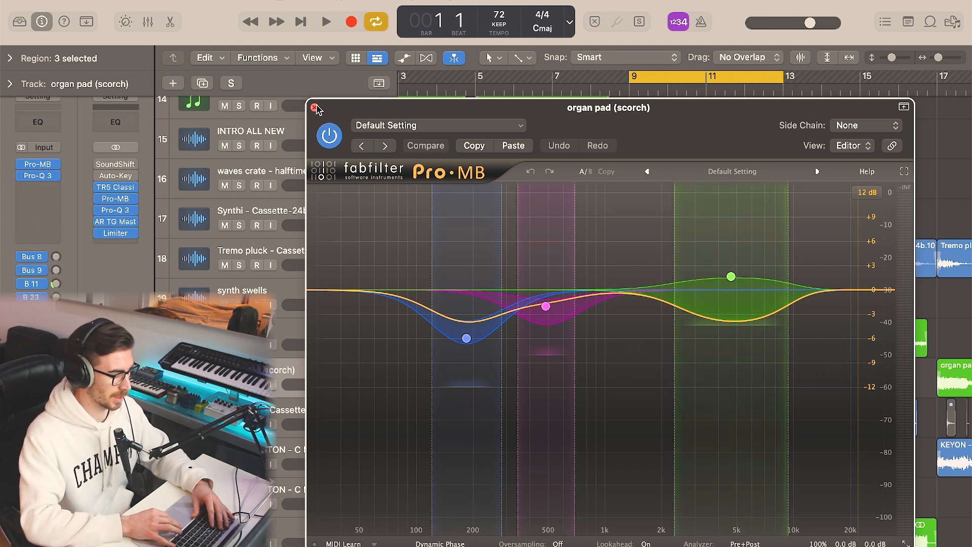
{"action": "left_click", "coordinate": [731, 276]}
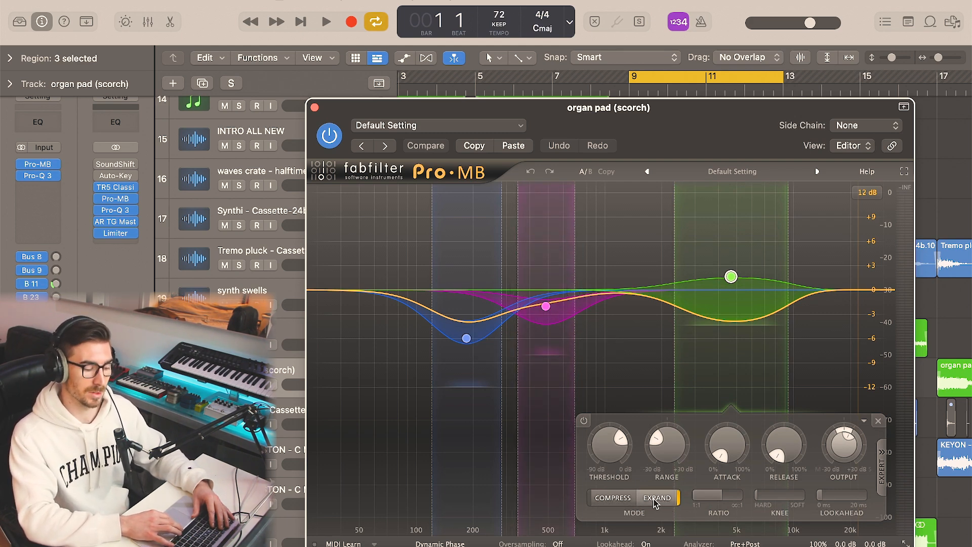
{"action": "left_click", "coordinate": [315, 107]}
Examine the Pro-Q 3 low cut on the organ pad (scorch) track
{"action": "left_click", "coordinate": [40, 170]}
{"action": "left_click", "coordinate": [38, 175]}
{"action": "left_click", "coordinate": [38, 175]}
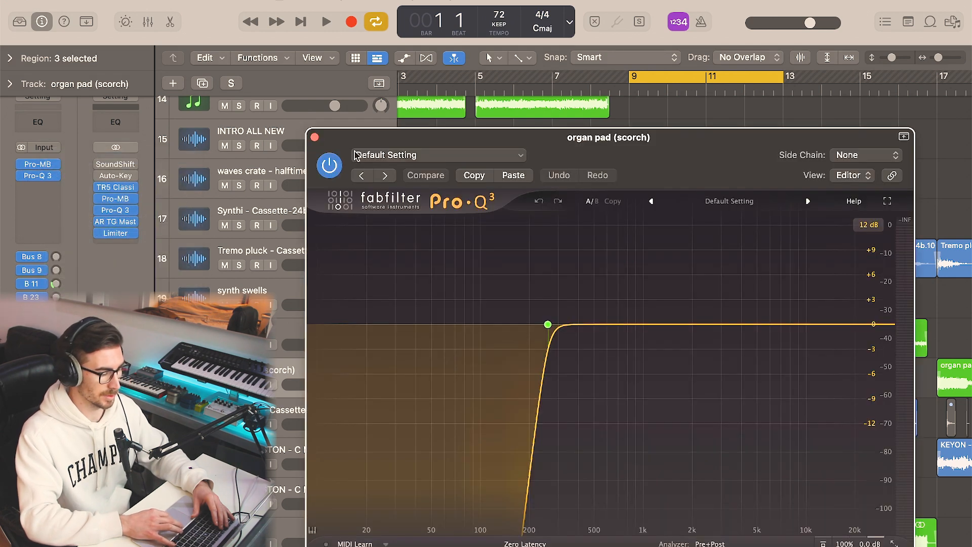
{"action": "left_click", "coordinate": [315, 138]}
Play the soloed organ pad (scorch) and Xylophone - Cassette-perc texture tracks together from bar 9
{"action": "scroll", "coordinate": [766, 274], "scroll_direction": "down", "scroll_amount": 5}
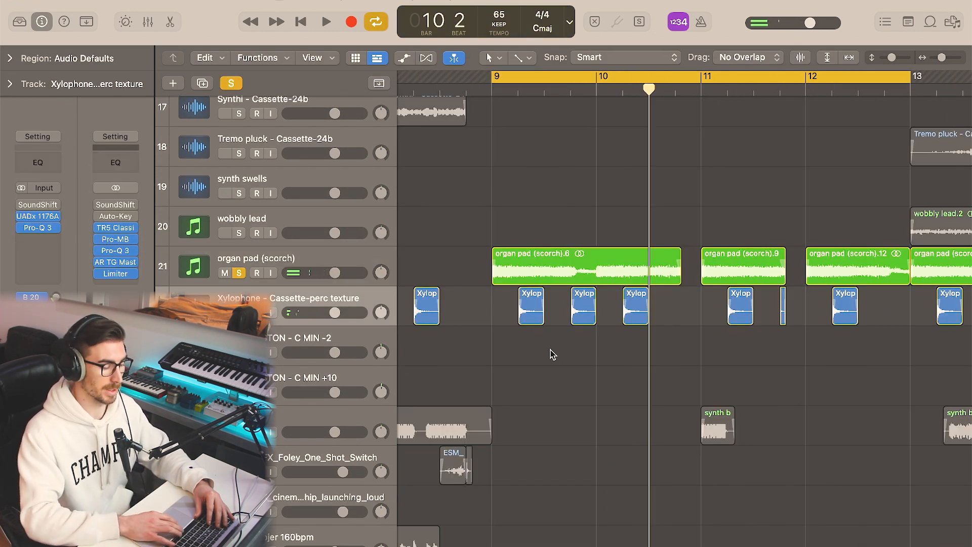
{"action": "key", "text": "space"}
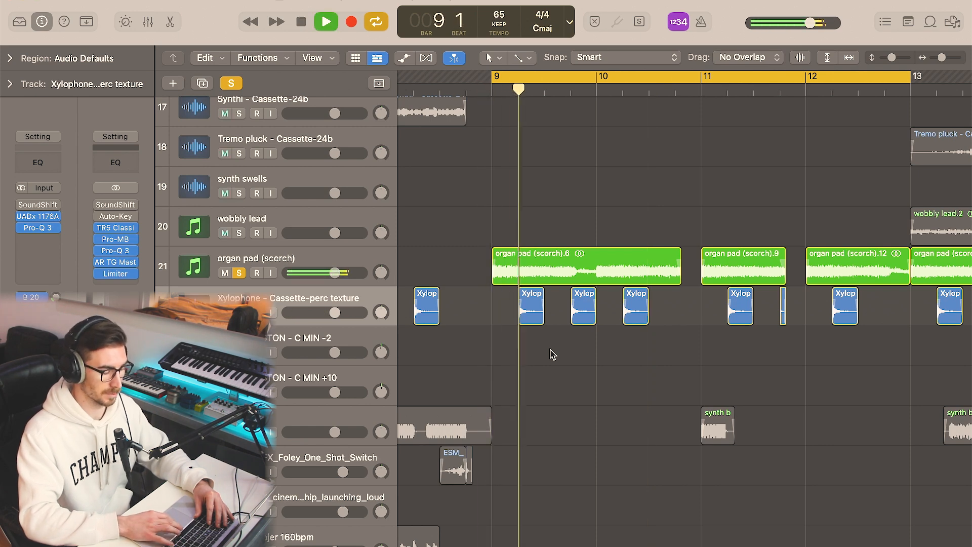
{"action": "scroll", "coordinate": [552, 355], "scroll_direction": "down", "scroll_amount": 1}
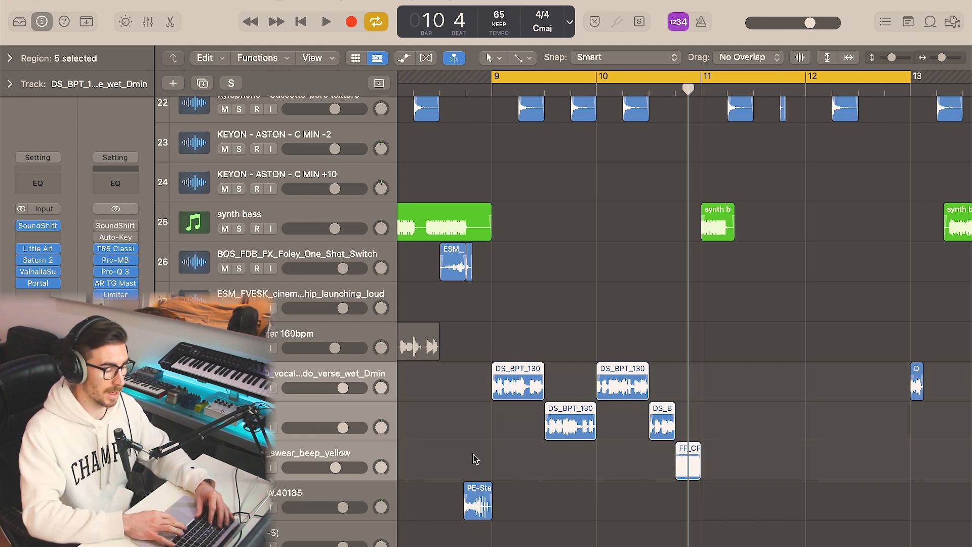
Solo the two DS_BPT_130 vocal tracks with their effects bypassed and play them from bar 9
{"action": "left_click", "coordinate": [345, 376]}
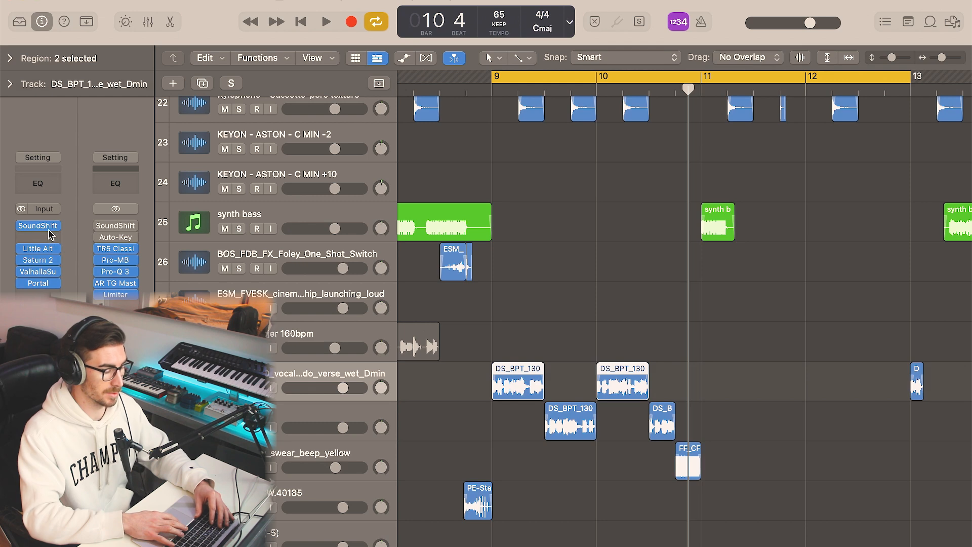
{"action": "mouse_move", "coordinate": [46, 229]}
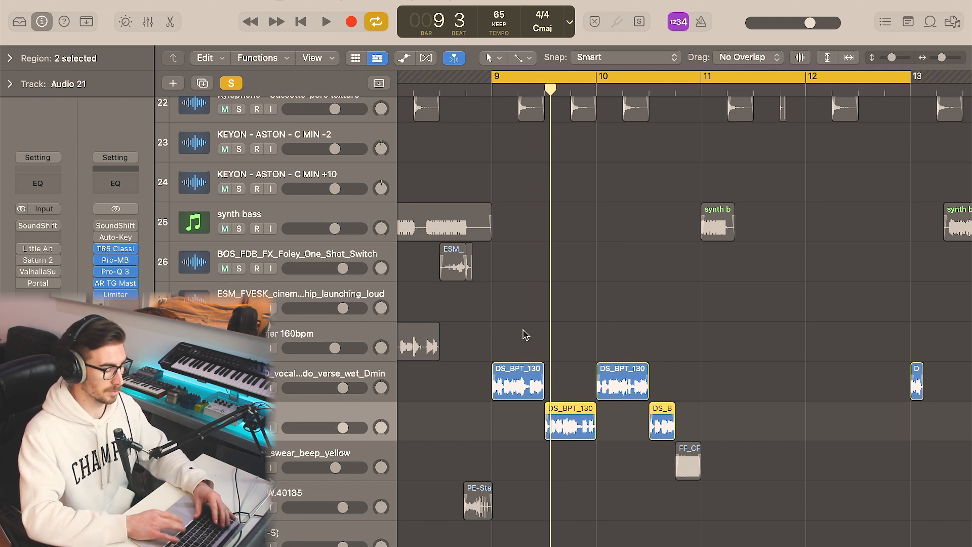
{"action": "key", "text": "space"}
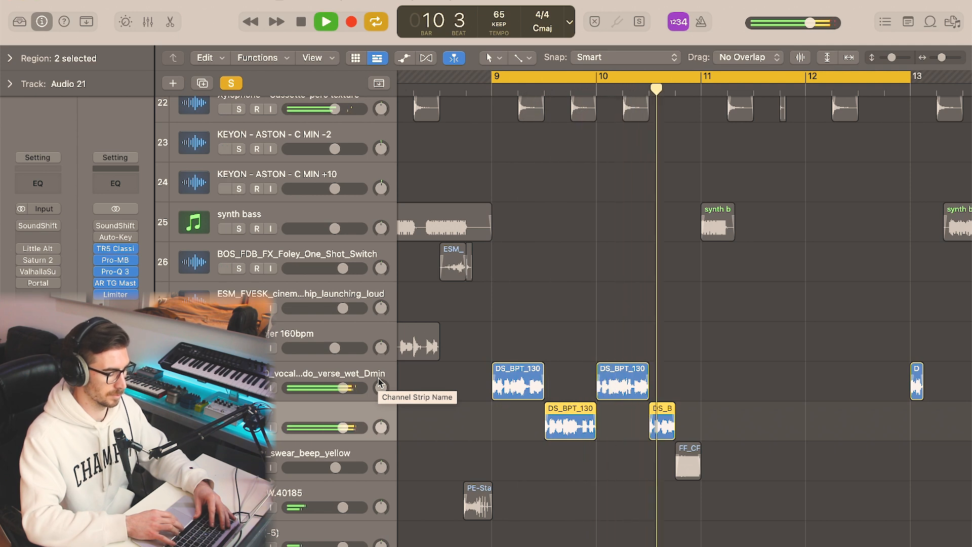
{"action": "key", "text": "space"}
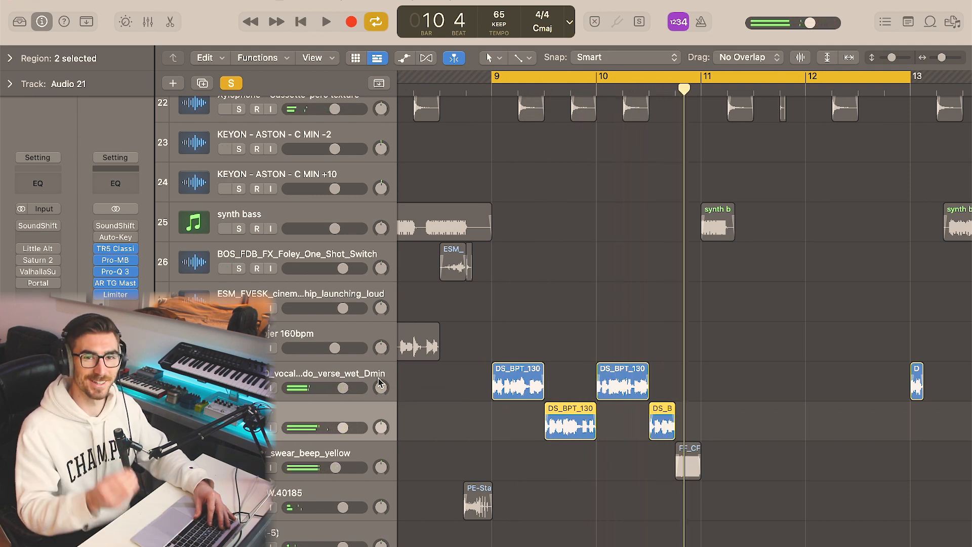
Clear the vocal solos and re-enable SoundShifter Pitch on the Audio 21 vocal track
{"action": "left_click", "coordinate": [239, 428]}
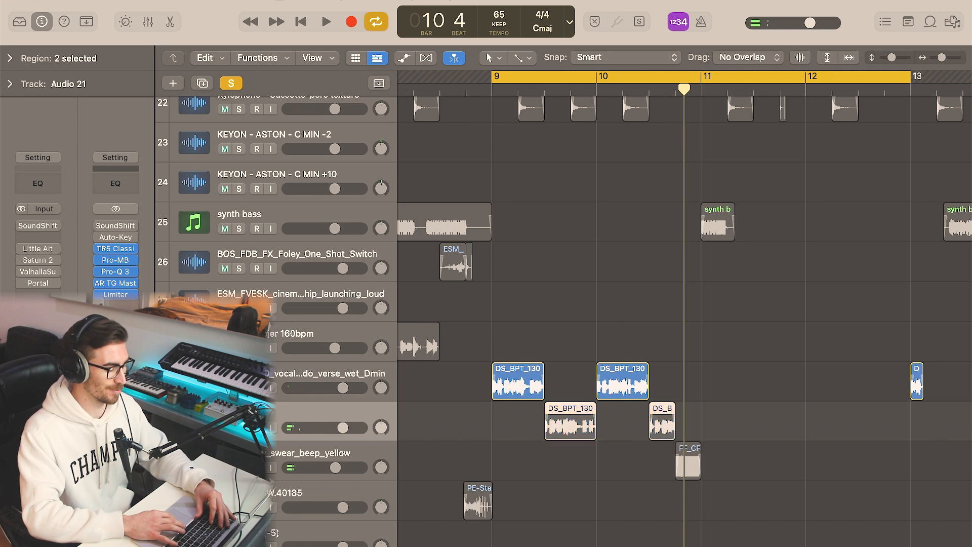
{"action": "key", "text": "ctrl+s"}
{"action": "left_click", "coordinate": [21, 225]}
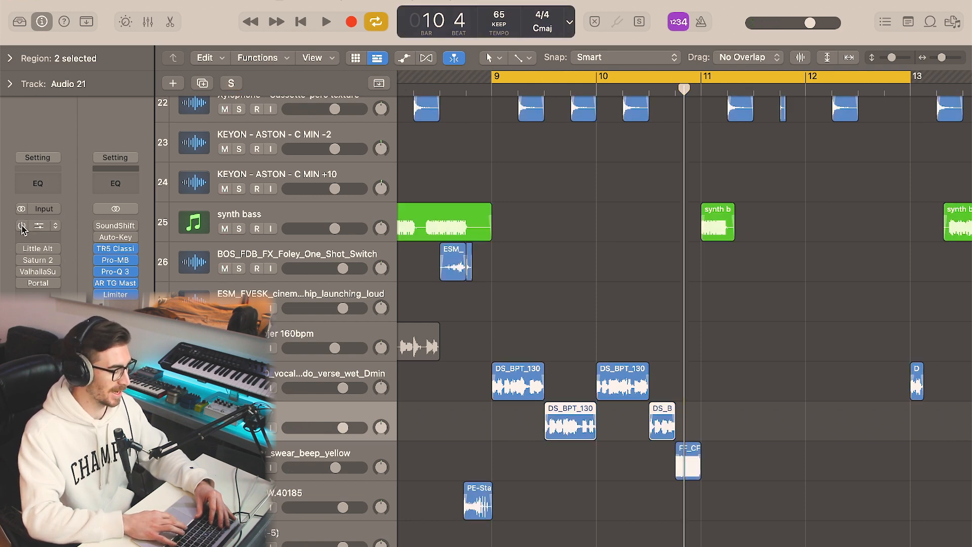
Examine the SoundShifter Pitch and Little AlterBoy settings on the DS_BPT_130 vocal track above Audio 21
{"action": "key", "text": "Up"}
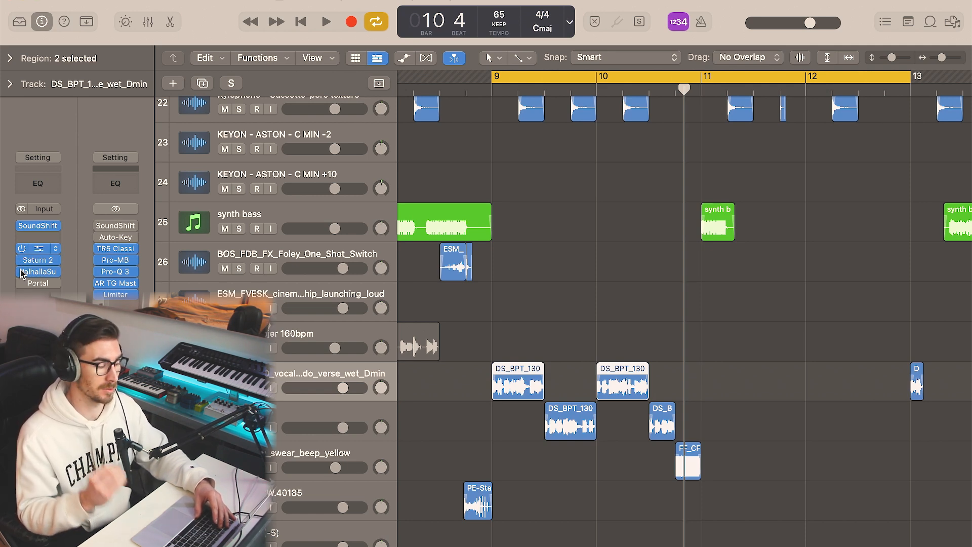
{"action": "left_click", "coordinate": [38, 226]}
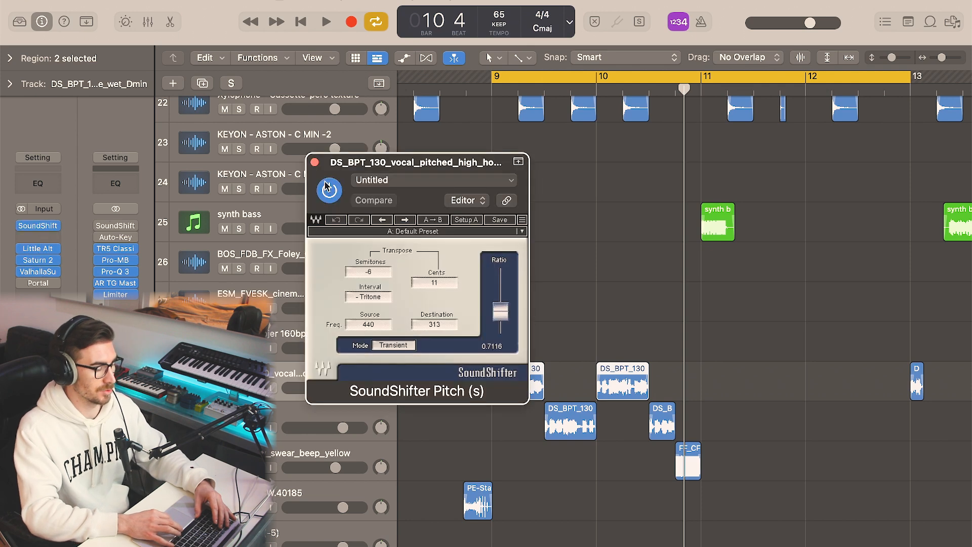
{"action": "left_click", "coordinate": [315, 162]}
{"action": "mouse_move", "coordinate": [41, 250]}
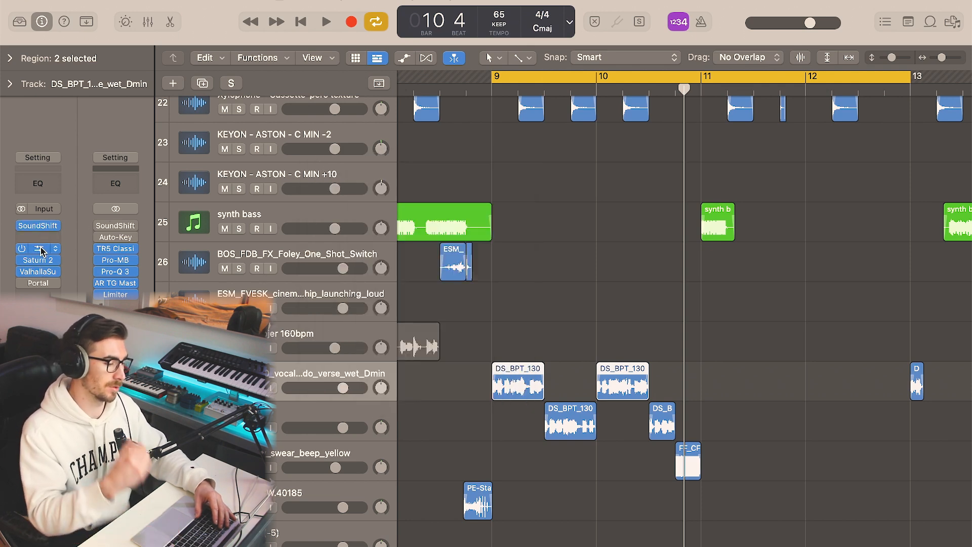
{"action": "left_click", "coordinate": [41, 250]}
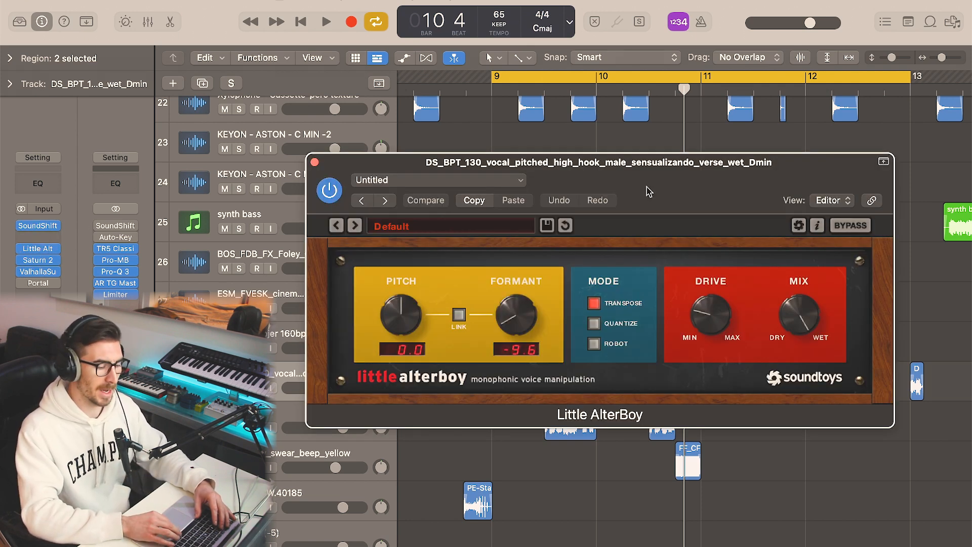
{"action": "left_click_drag", "start_coordinate": [650, 191], "coordinate": [584, 208]}
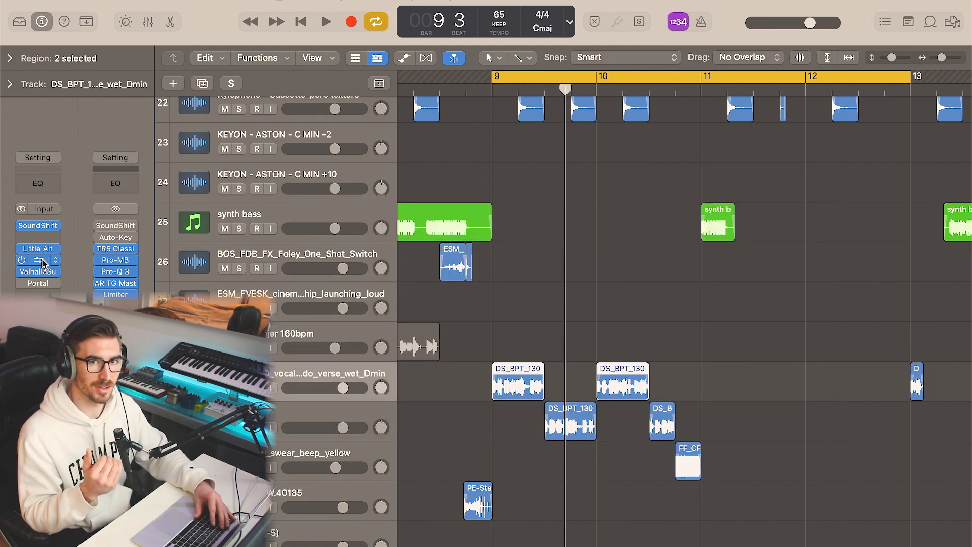
Examine the Saturn 2 and ValhallaSupermassive settings on the DS_BPT_130 vocal track
{"action": "left_click", "coordinate": [43, 261]}
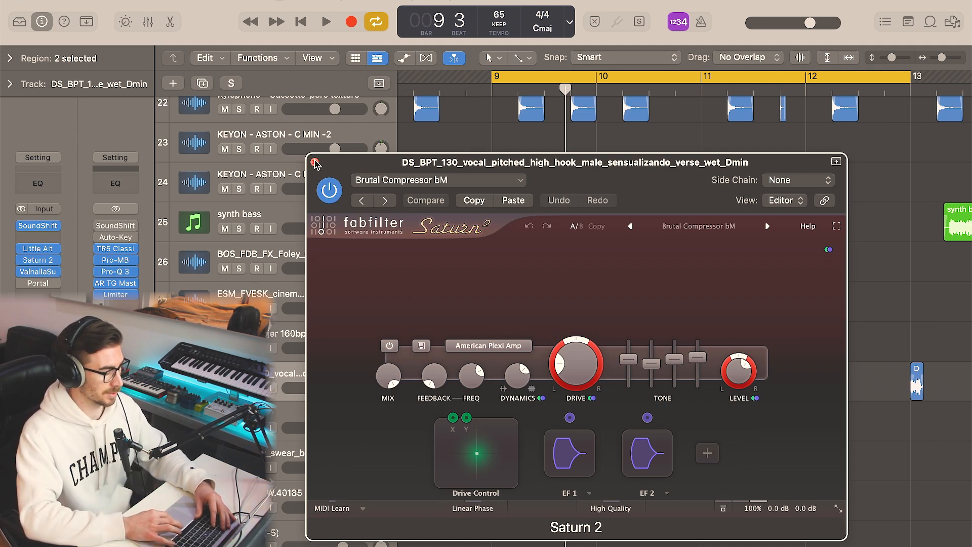
{"action": "left_click", "coordinate": [314, 162]}
{"action": "left_click", "coordinate": [38, 273]}
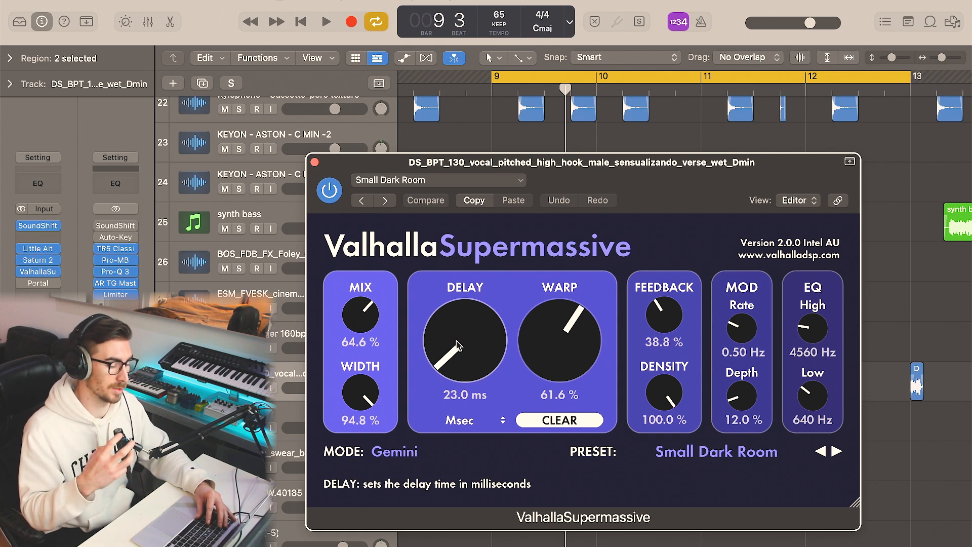
Solo the swear beep track together with both DS_BPT_130 vocal tracks and play them from bar 9
{"action": "left_click", "coordinate": [337, 343]}
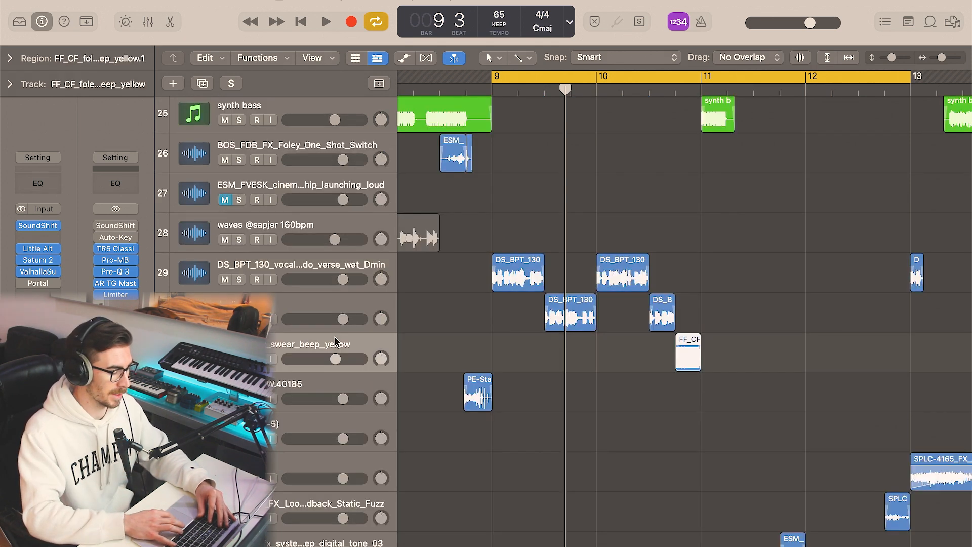
{"action": "key", "text": "s"}
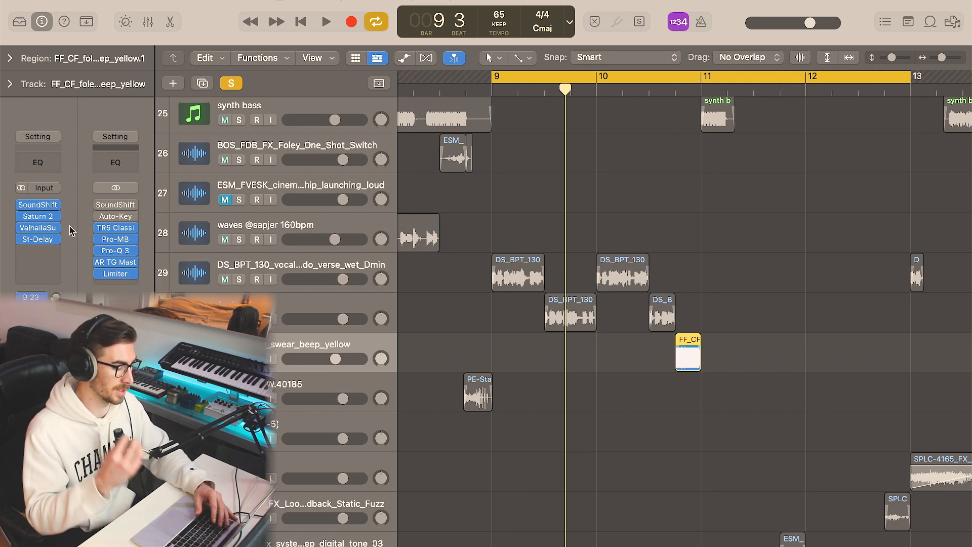
{"action": "left_click", "coordinate": [294, 267], "text": "shift"}
{"action": "key", "text": "s"}
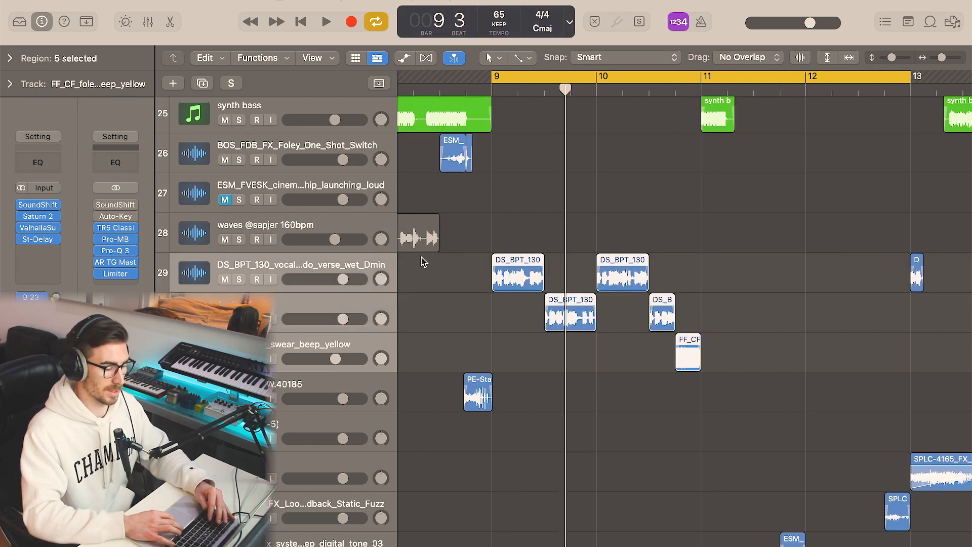
{"action": "key", "text": "s"}
{"action": "key", "text": "space"}
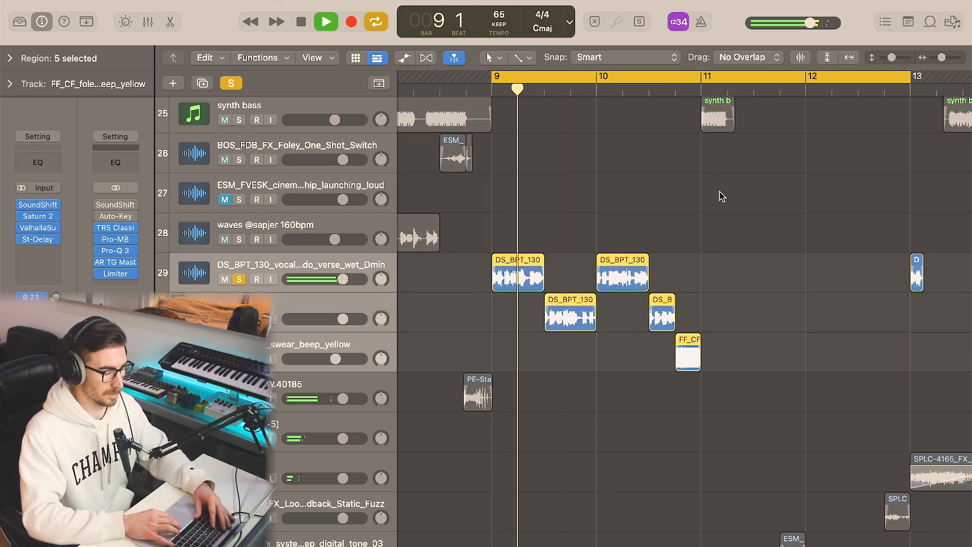
{"action": "scroll", "coordinate": [721, 196], "scroll_direction": "right", "scroll_amount": 2}
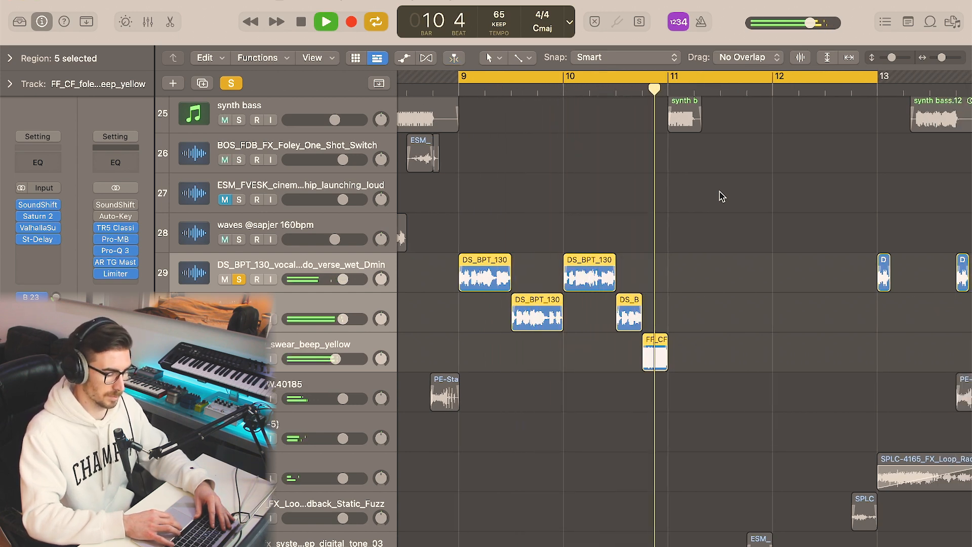
Examine the SoundShifter Pitch, Saturn 2, ValhallaSupermassive and Stereo Delay settings on the swear beep track
{"action": "left_click", "coordinate": [306, 345]}
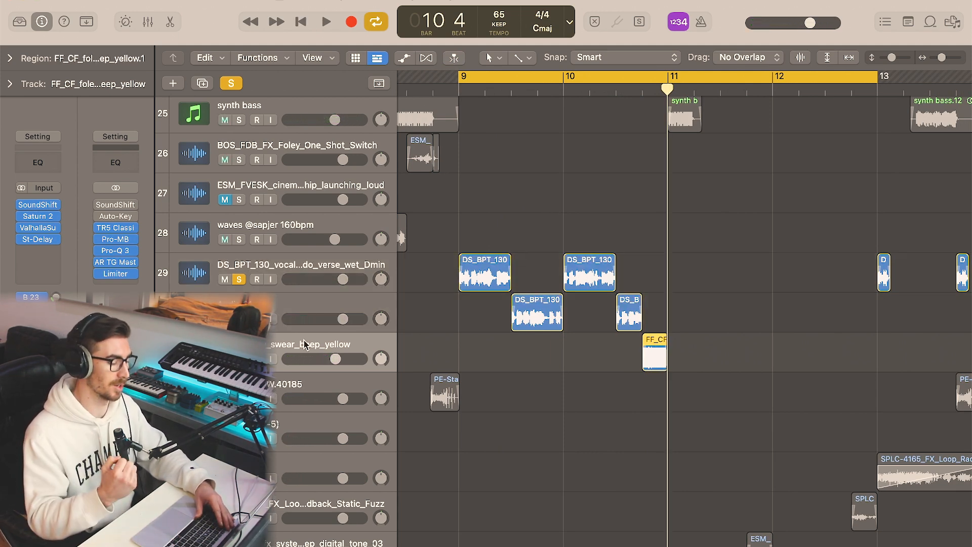
{"action": "left_click", "coordinate": [41, 205]}
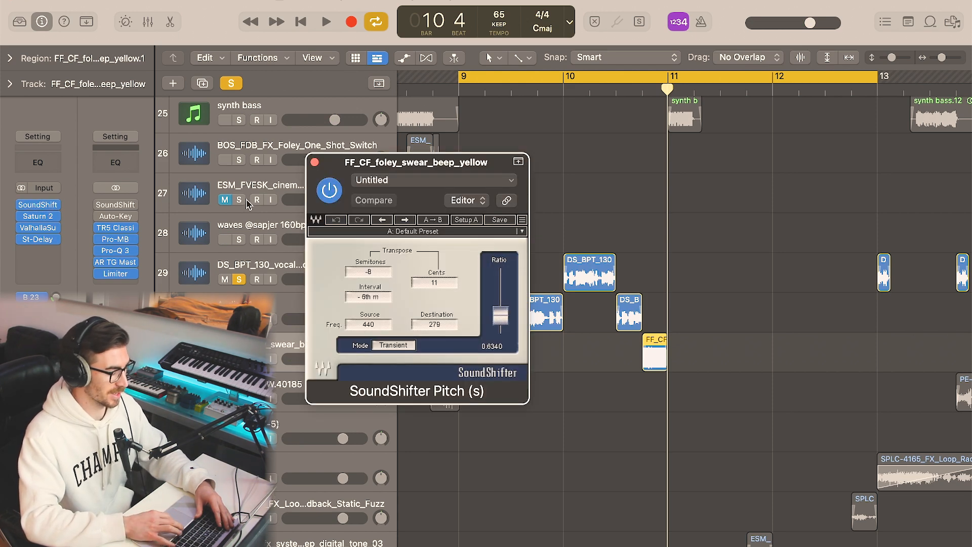
{"action": "left_click", "coordinate": [314, 162]}
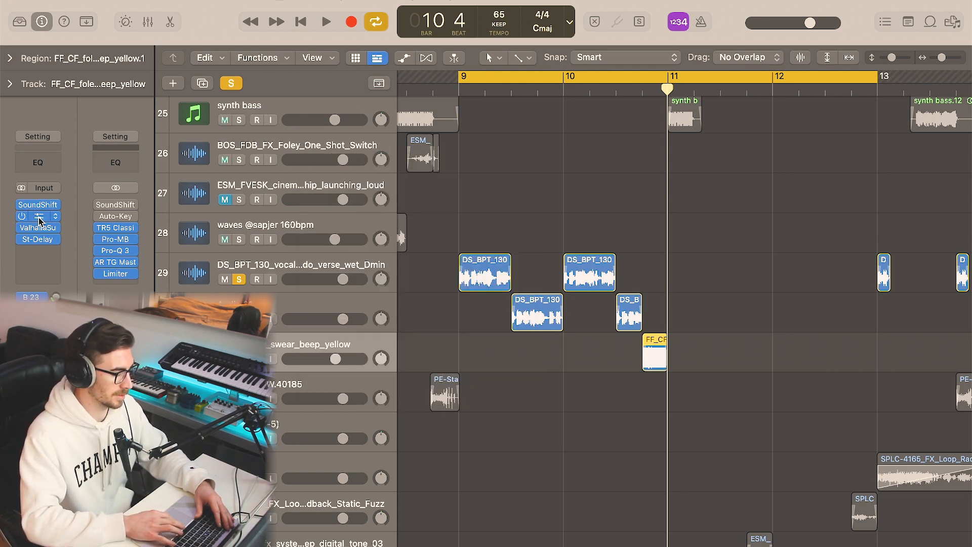
{"action": "left_click", "coordinate": [39, 218]}
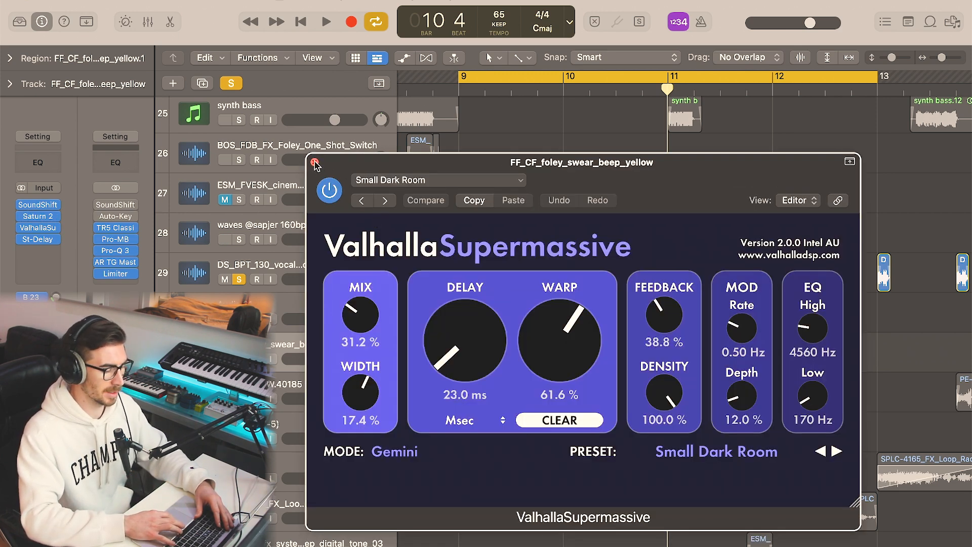
{"action": "left_click", "coordinate": [314, 162]}
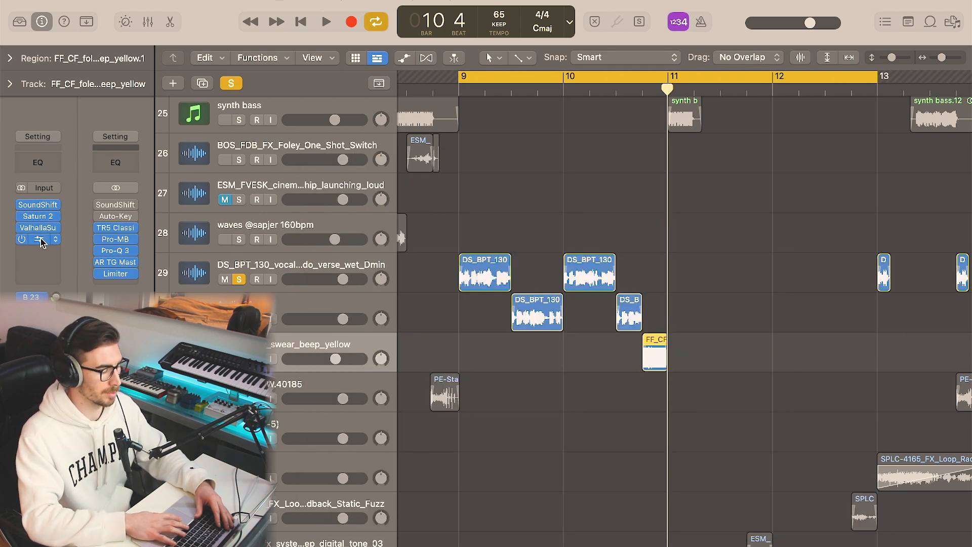
{"action": "left_click", "coordinate": [39, 240]}
{"action": "left_click", "coordinate": [315, 162]}
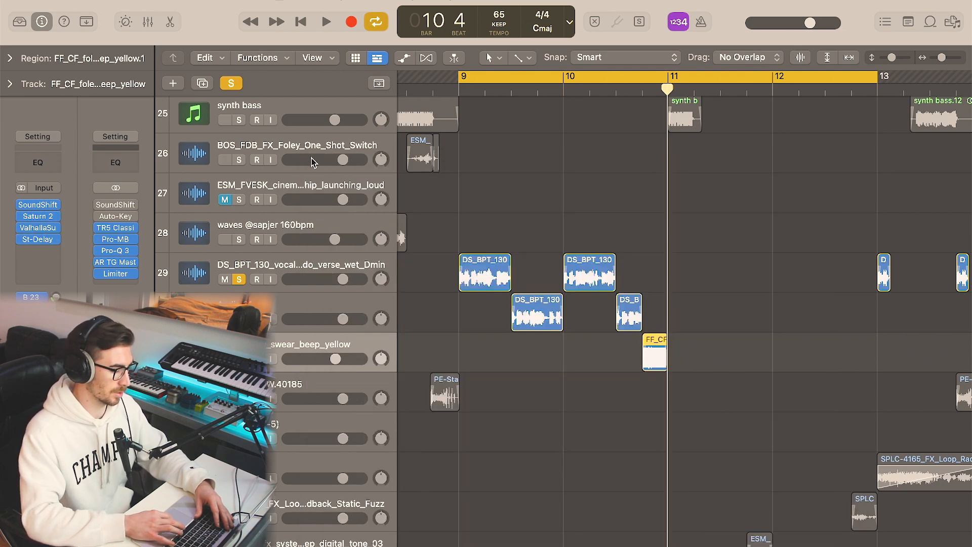
Turn off solo and cycle playback, and play the full mix into the short synth bass region at bar 11
{"action": "key", "text": "super+Right"}
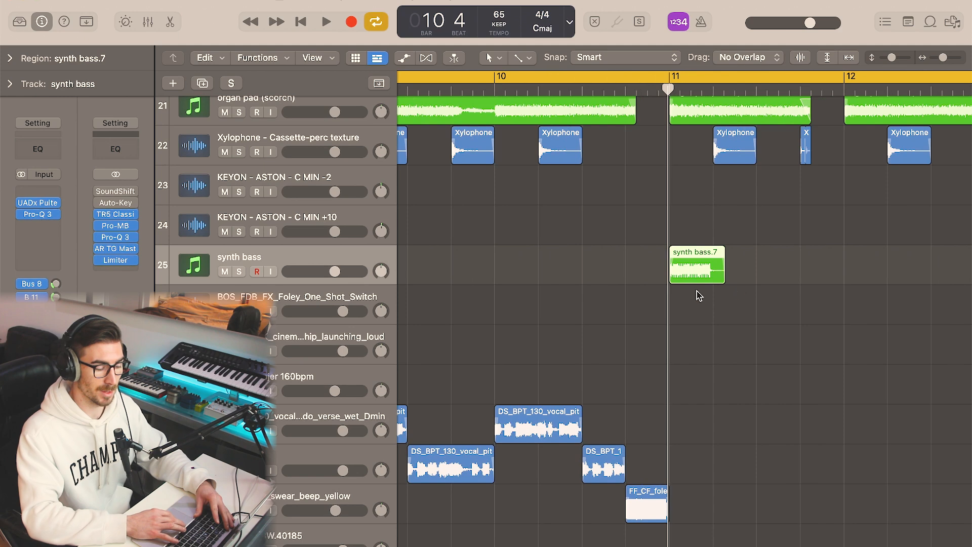
{"action": "scroll", "coordinate": [708, 295], "scroll_direction": "down", "scroll_amount": 4}
{"action": "key", "text": "super+Left"}
{"action": "key", "text": "super+Left"}
{"action": "key", "text": "super+Left"}
{"action": "key", "text": "c"}
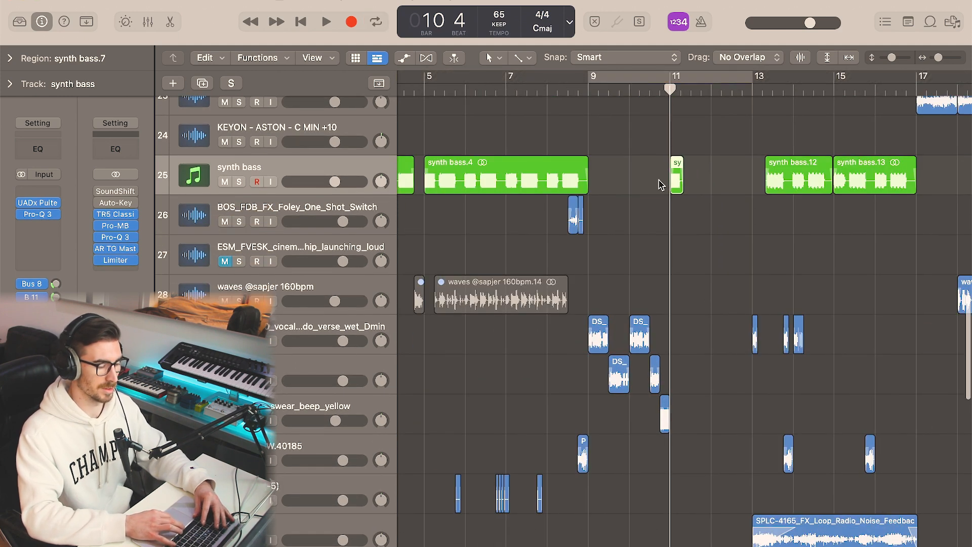
{"action": "left_click", "coordinate": [649, 93]}
{"action": "key", "text": "space"}
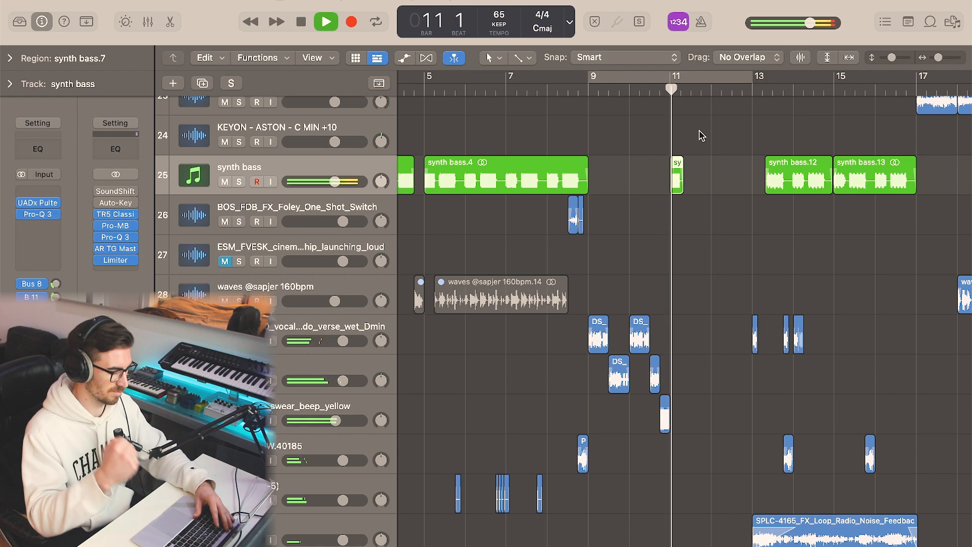
{"action": "key", "text": "space"}
{"action": "scroll", "coordinate": [701, 177], "scroll_direction": "up", "scroll_amount": 4}
{"action": "scroll", "coordinate": [700, 174], "scroll_direction": "down", "scroll_amount": 10}
{"action": "key", "text": "ctrl+s"}
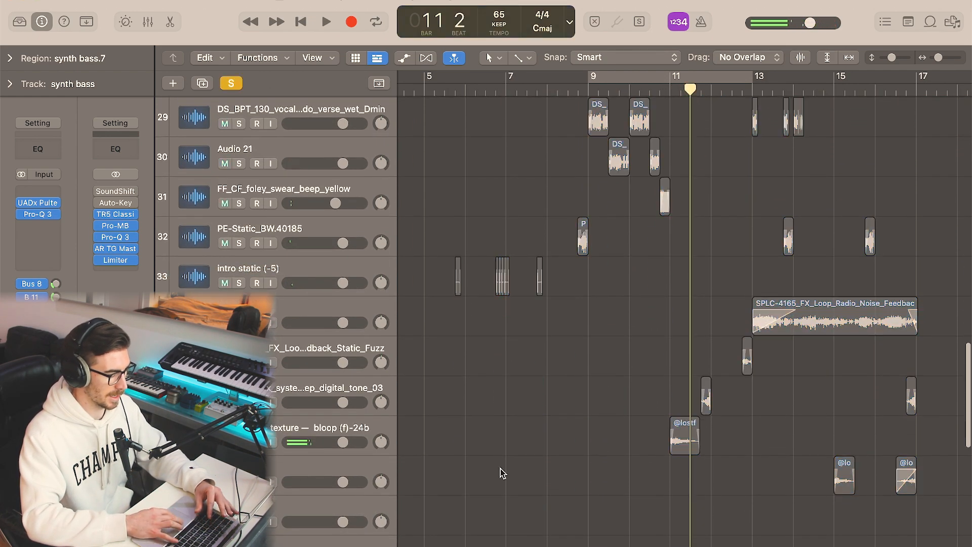
{"action": "key", "text": "ctrl+s"}
{"action": "left_click", "coordinate": [336, 425]}
{"action": "key", "text": "ctrl+s"}
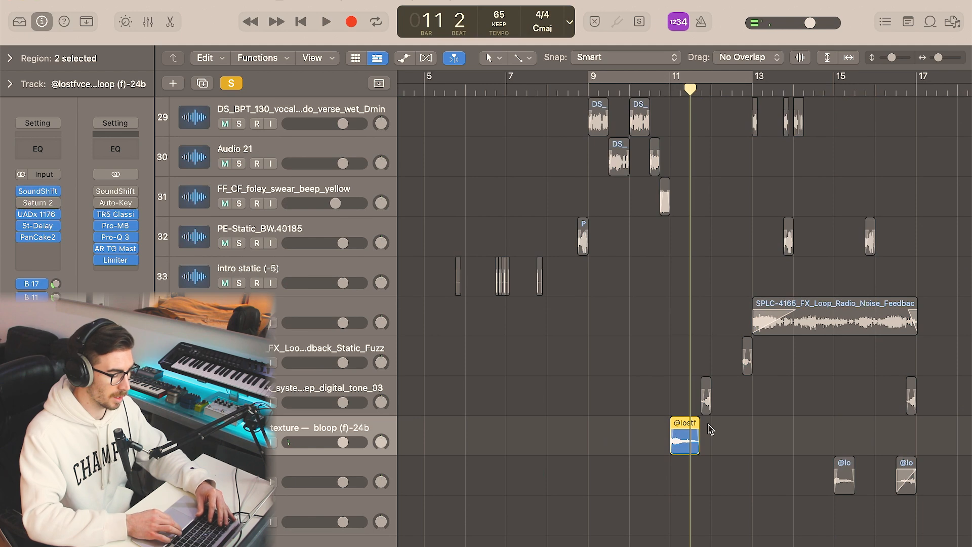
Play the bloop texture region from bar 11 with its insert effects bypassed, and re-enable those effects except Saturn 2
{"action": "key", "text": "super+Right"}
{"action": "key", "text": "super+Right"}
{"action": "key", "text": "super+Right"}
{"action": "key", "text": "super+Right"}
{"action": "key", "text": "super+Right"}
{"action": "key", "text": "super+Right"}
{"action": "scroll", "coordinate": [603, 452], "scroll_direction": "right", "scroll_amount": 2}
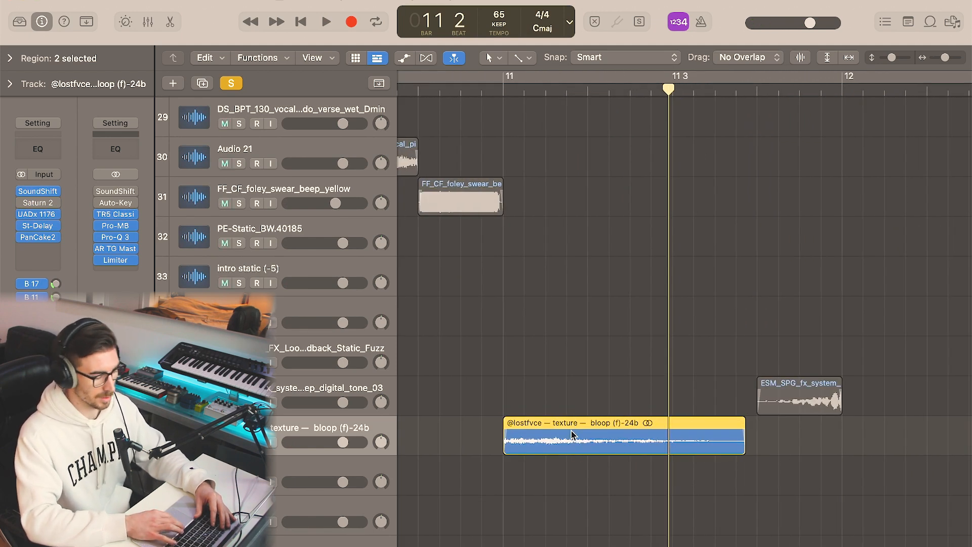
{"action": "left_click", "coordinate": [501, 90]}
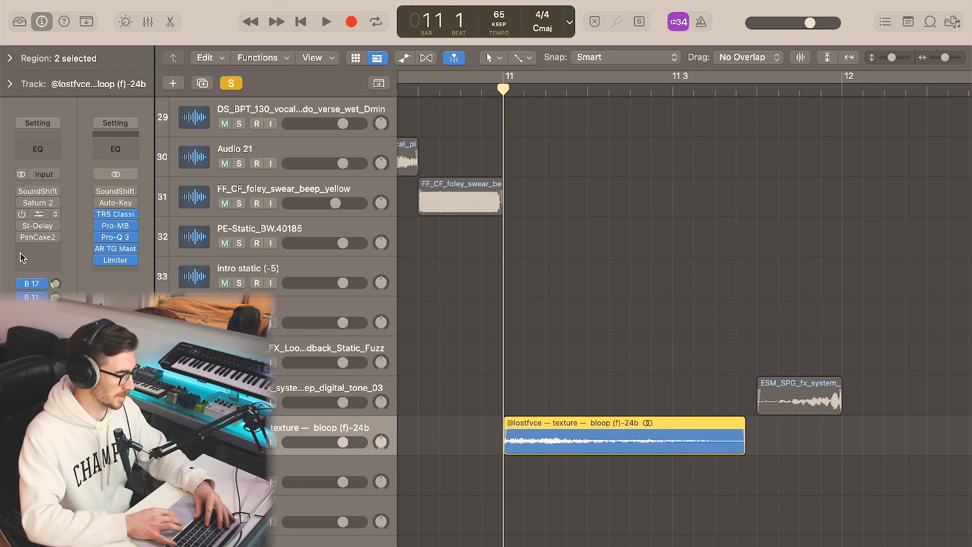
{"action": "key", "text": "space"}
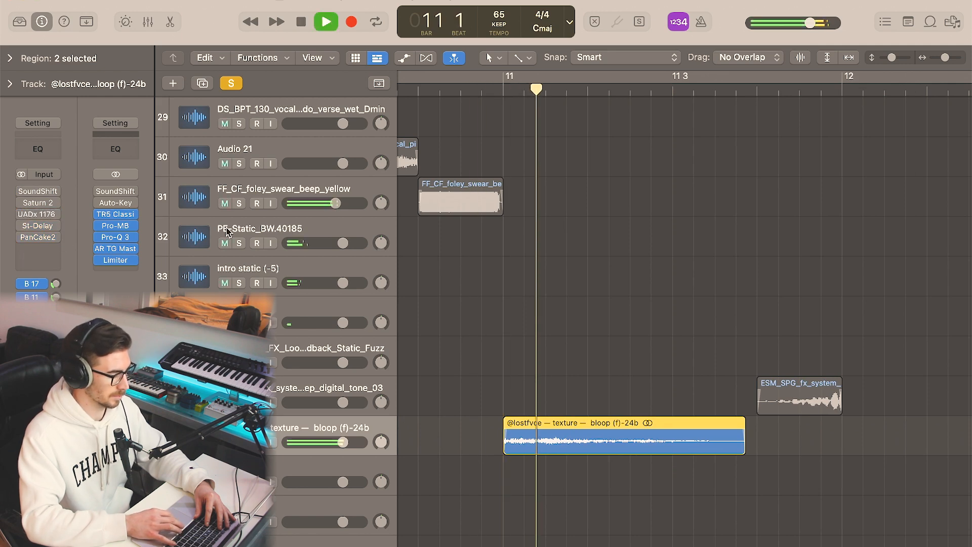
{"action": "key", "text": "space"}
{"action": "mouse_move", "coordinate": [21, 193]}
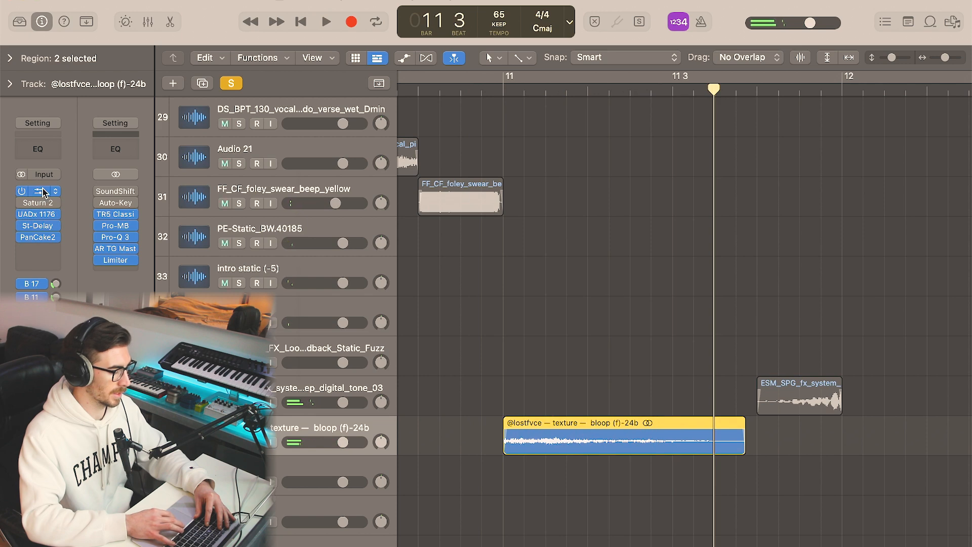
Examine the SoundShifter Pitch, UADx 1176, Stereo Delay and PanCake 2 settings on the bloop texture track
{"action": "left_click", "coordinate": [43, 189]}
{"action": "left_click", "coordinate": [314, 162]}
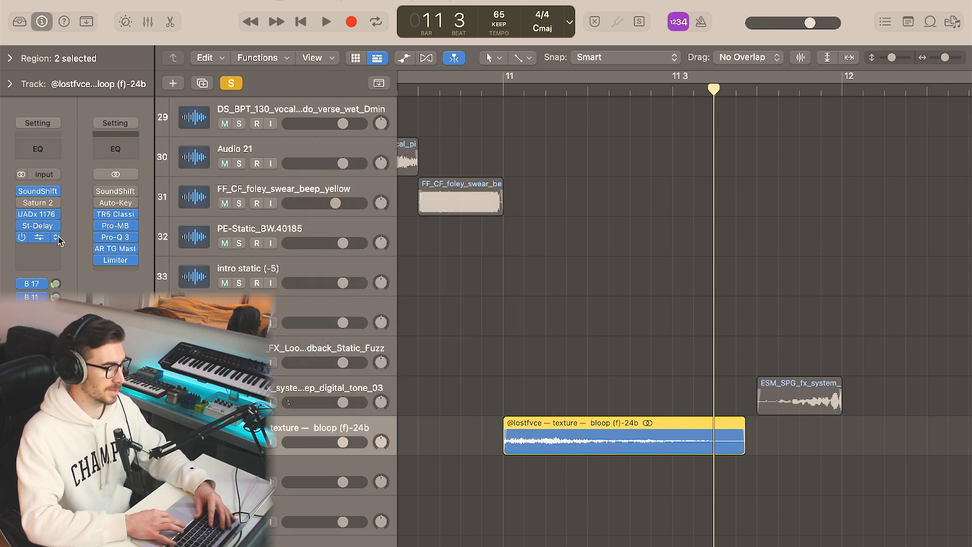
{"action": "left_click", "coordinate": [38, 216]}
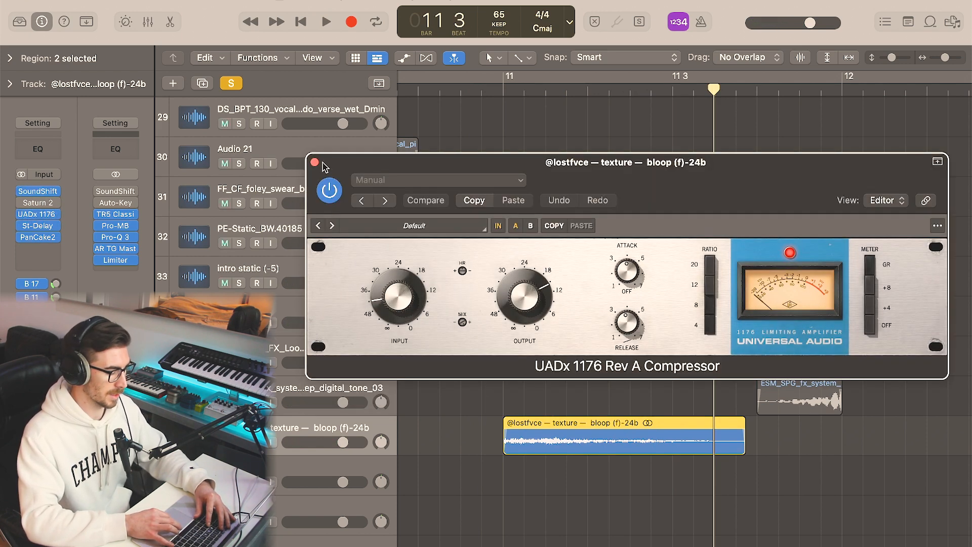
{"action": "left_click", "coordinate": [314, 162]}
{"action": "left_click", "coordinate": [38, 225]}
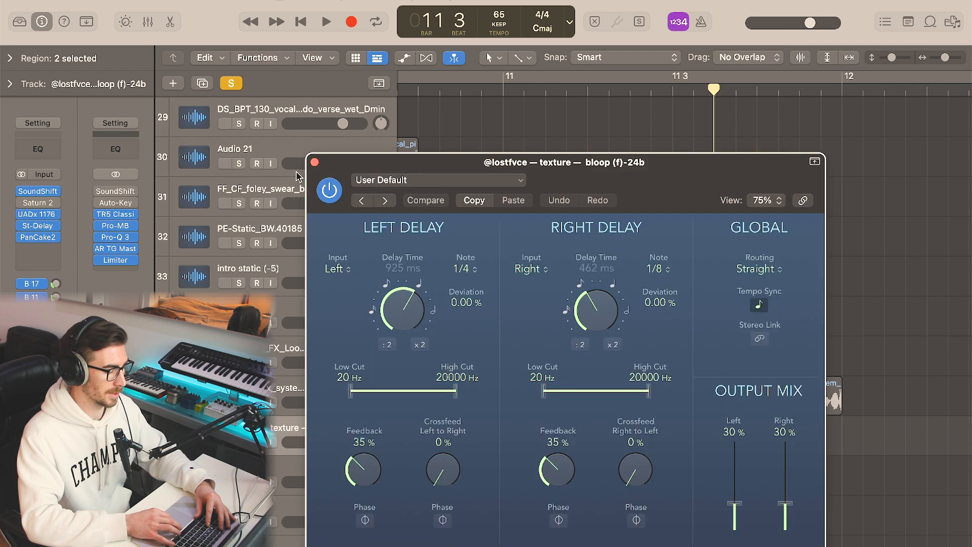
{"action": "left_click", "coordinate": [315, 162]}
{"action": "left_click", "coordinate": [38, 237]}
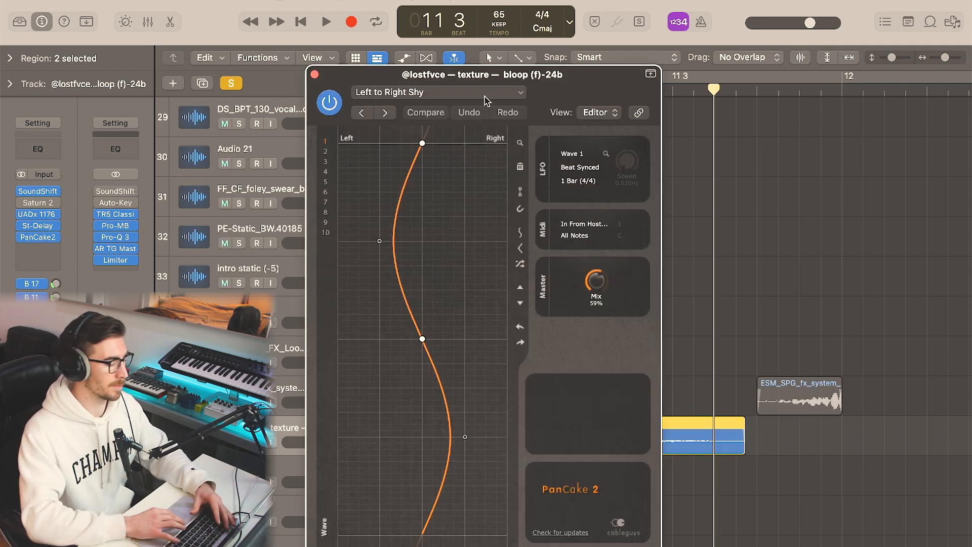
{"action": "left_click", "coordinate": [314, 75]}
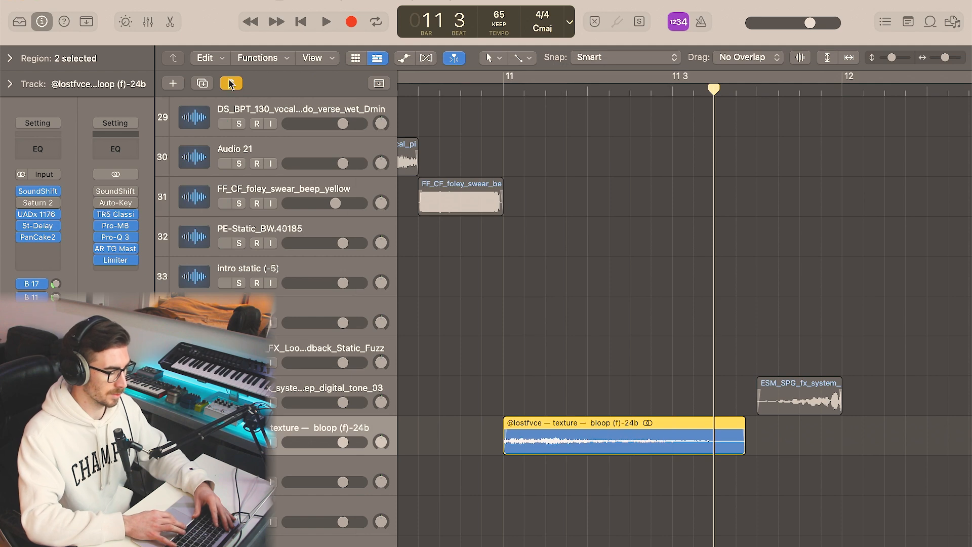
Play the soloed bloop texture from bar 11 to bar 12 with its effects active
{"action": "left_click", "coordinate": [496, 111]}
{"action": "key", "text": "space"}
{"action": "scroll", "coordinate": [734, 221], "scroll_direction": "right", "scroll_amount": 3}
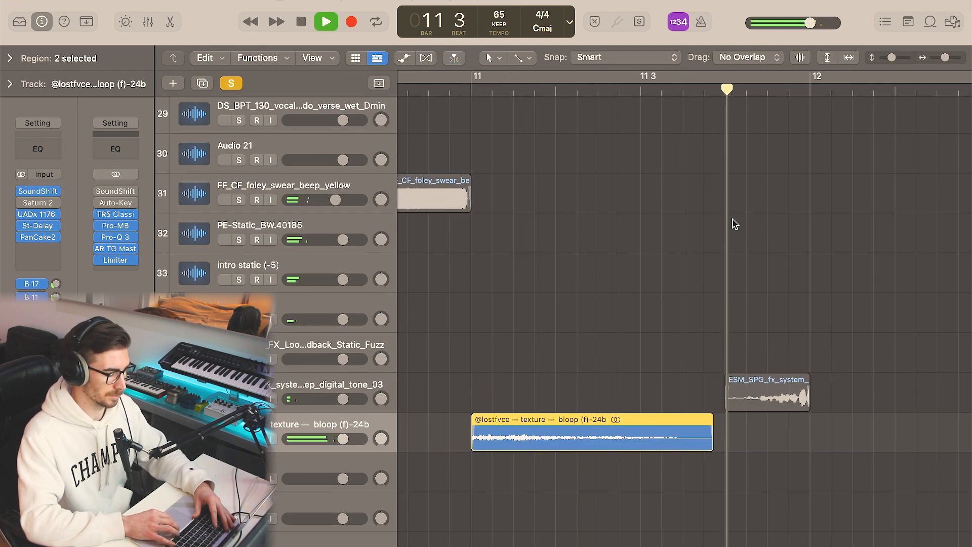
{"action": "key", "text": "space"}
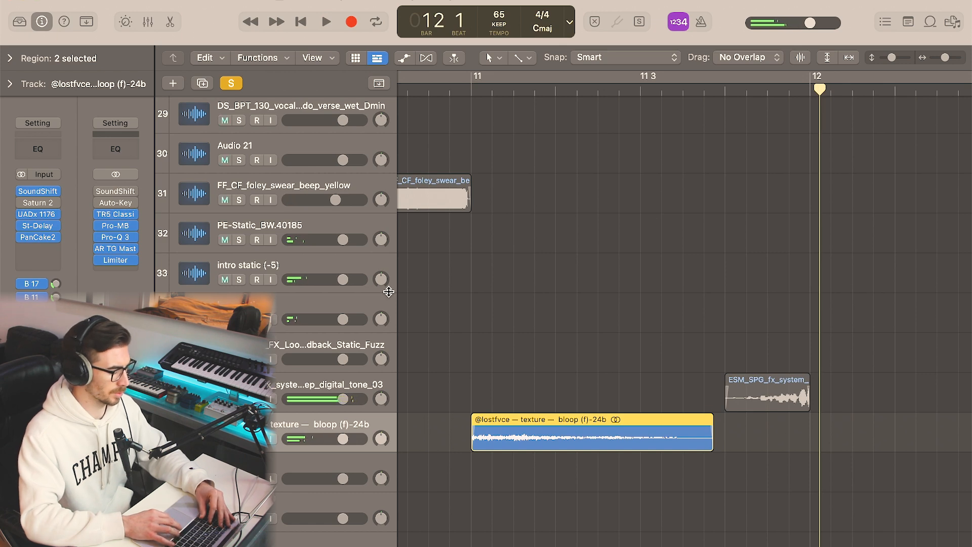
Solo the ESM_SPG sonar beep digital tone track instead of the bloop texture and play its region leading into bar 12
{"action": "key", "text": "s"}
{"action": "key", "text": "Up"}
{"action": "key", "text": "s"}
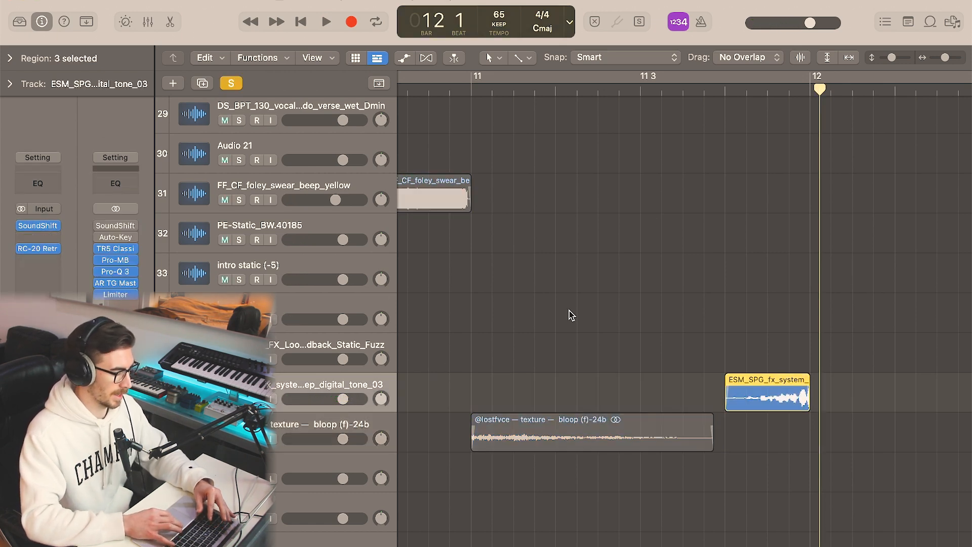
{"action": "left_click", "coordinate": [707, 90]}
{"action": "key", "text": "space"}
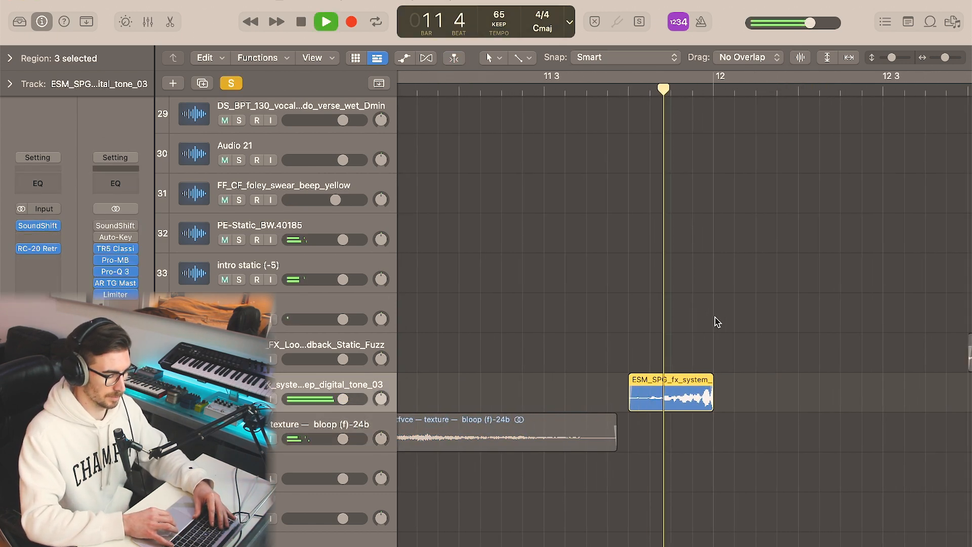
{"action": "key", "text": "space"}
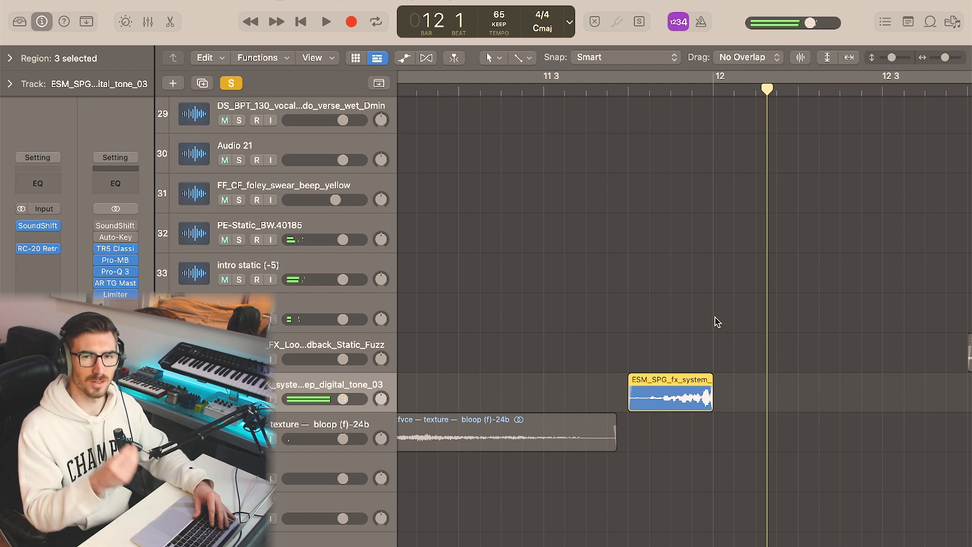
Examine the RC-20 Retro Color settings on the sonar beep digital tone track and turn off solo
{"action": "left_click", "coordinate": [39, 248]}
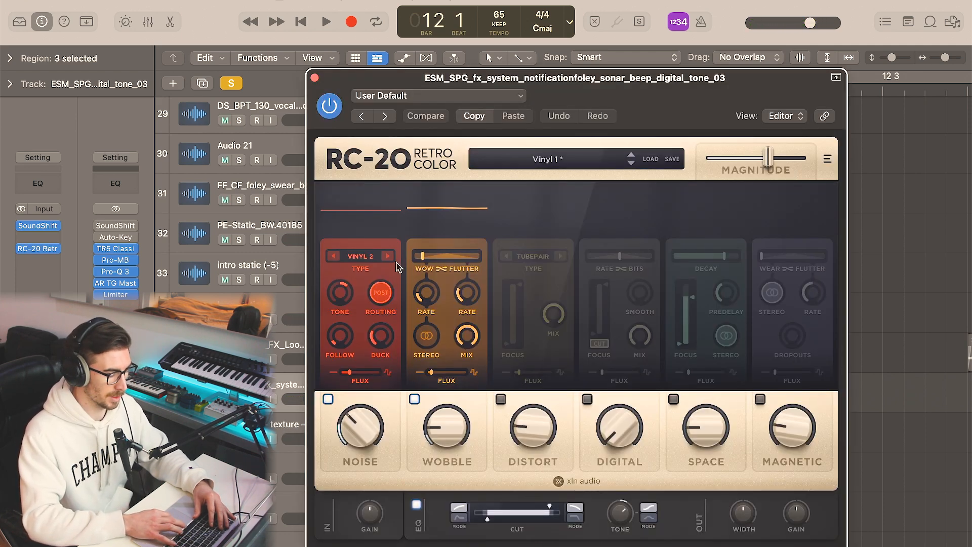
{"action": "left_click", "coordinate": [314, 77]}
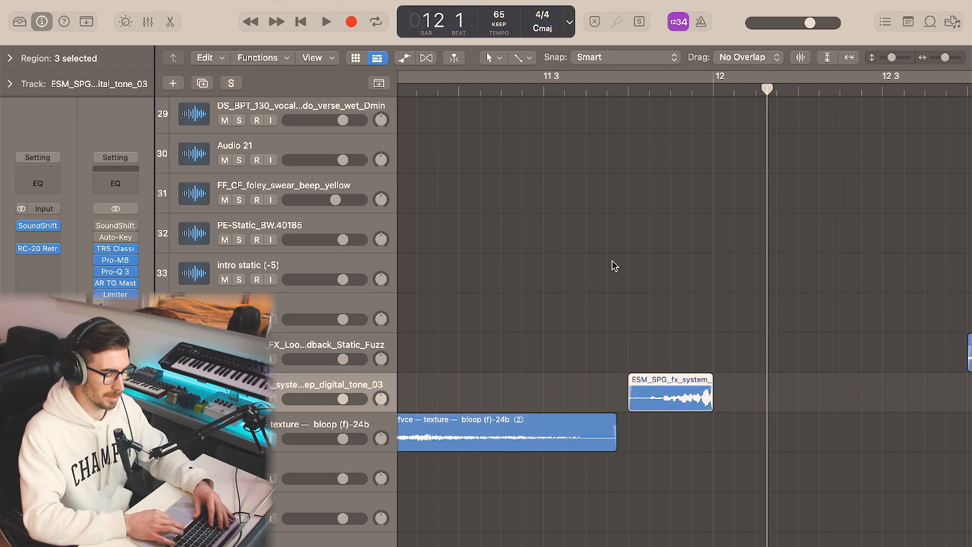
{"action": "scroll", "coordinate": [615, 266], "scroll_direction": "down", "scroll_amount": 3}
{"action": "scroll", "coordinate": [615, 266], "scroll_direction": "down", "scroll_amount": 6}
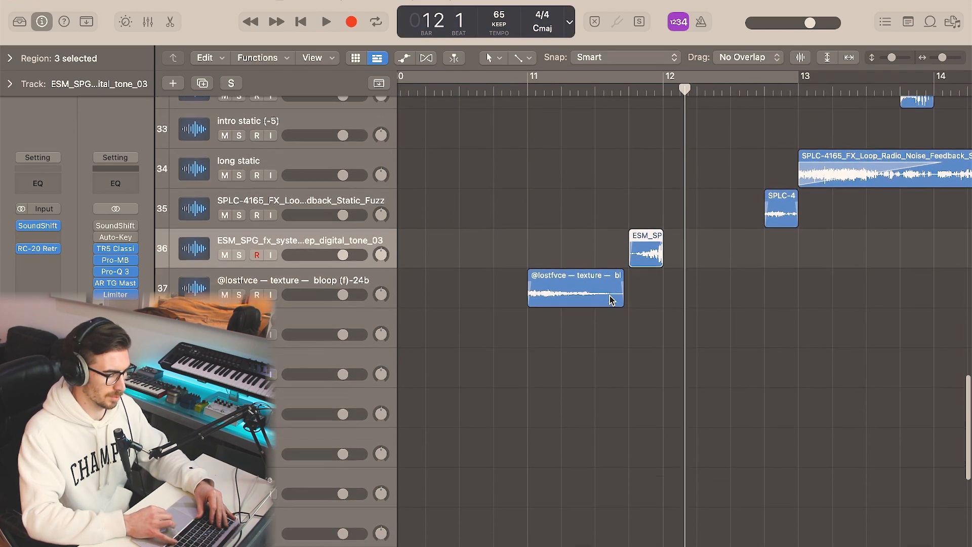
Loop the section from bar 9 to bar 13 and start playback
{"action": "scroll", "coordinate": [610, 300], "scroll_direction": "up", "scroll_amount": 9}
{"action": "scroll", "coordinate": [610, 301], "scroll_direction": "up", "scroll_amount": 7}
{"action": "scroll", "coordinate": [611, 301], "scroll_direction": "down", "scroll_amount": 5}
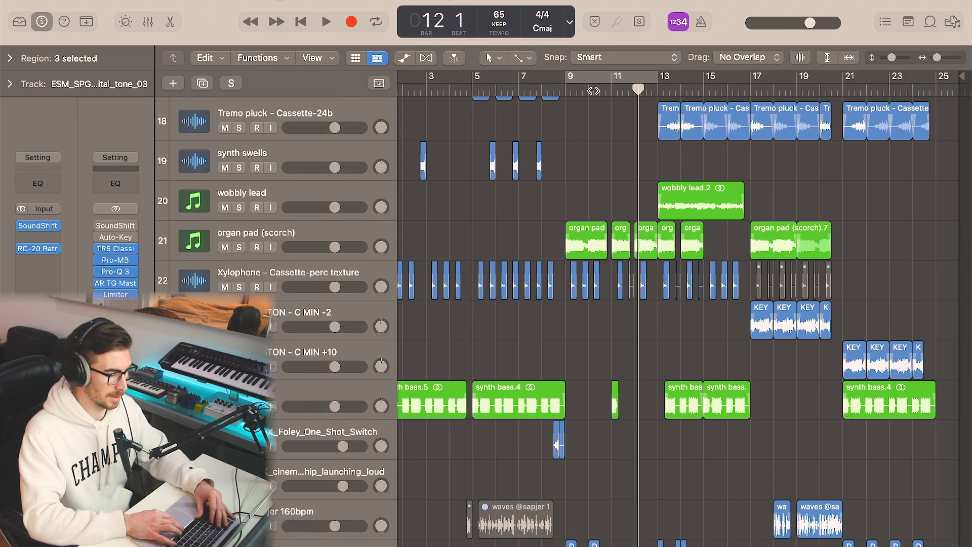
{"action": "key", "text": "c"}
{"action": "key", "text": "space"}
{"action": "scroll", "coordinate": [636, 332], "scroll_direction": "up", "scroll_amount": 5}
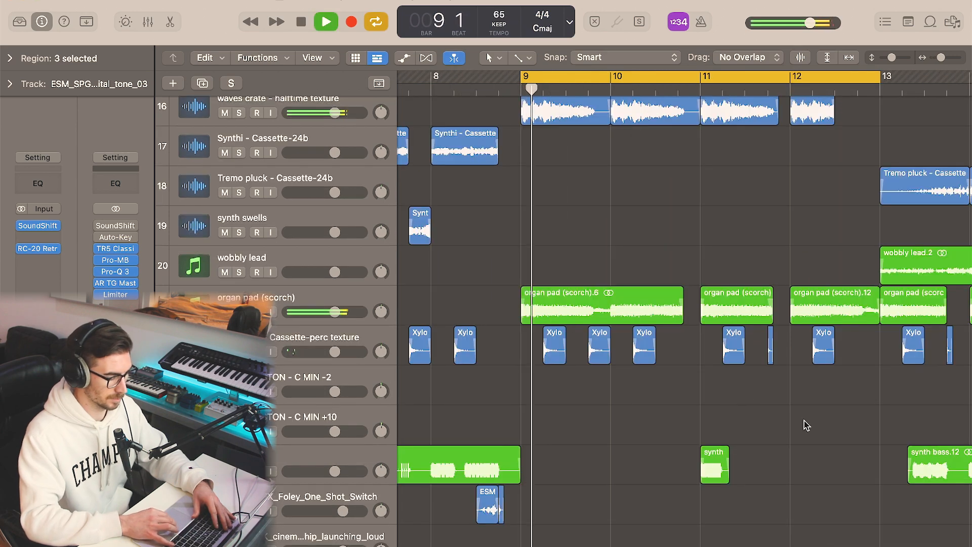
Examine the texture, organ pad, xylophone and vocal regions while bars 9 to 13 play, stopping near bar 13
{"action": "scroll", "coordinate": [832, 438], "scroll_direction": "up", "scroll_amount": 2}
{"action": "scroll", "coordinate": [833, 438], "scroll_direction": "down", "scroll_amount": 3}
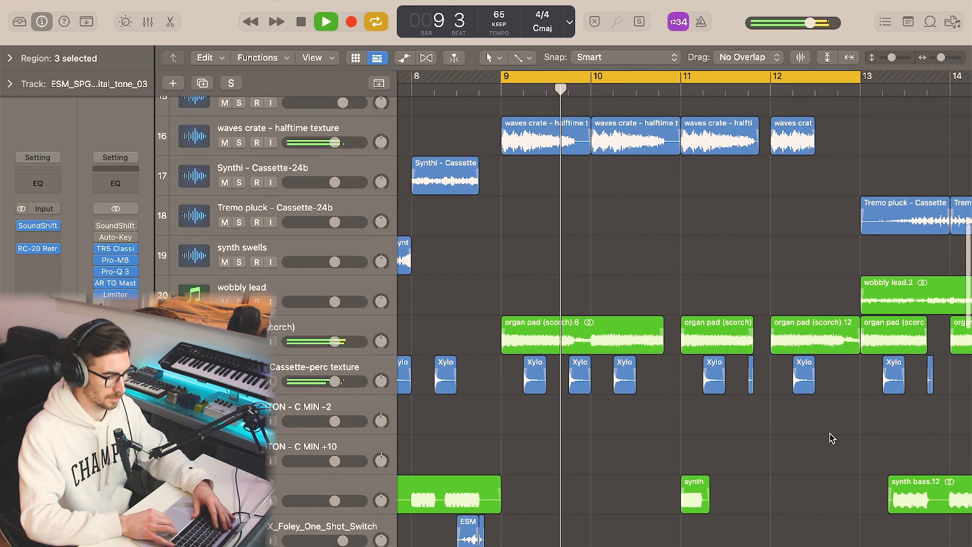
{"action": "scroll", "coordinate": [832, 438], "scroll_direction": "down", "scroll_amount": 5}
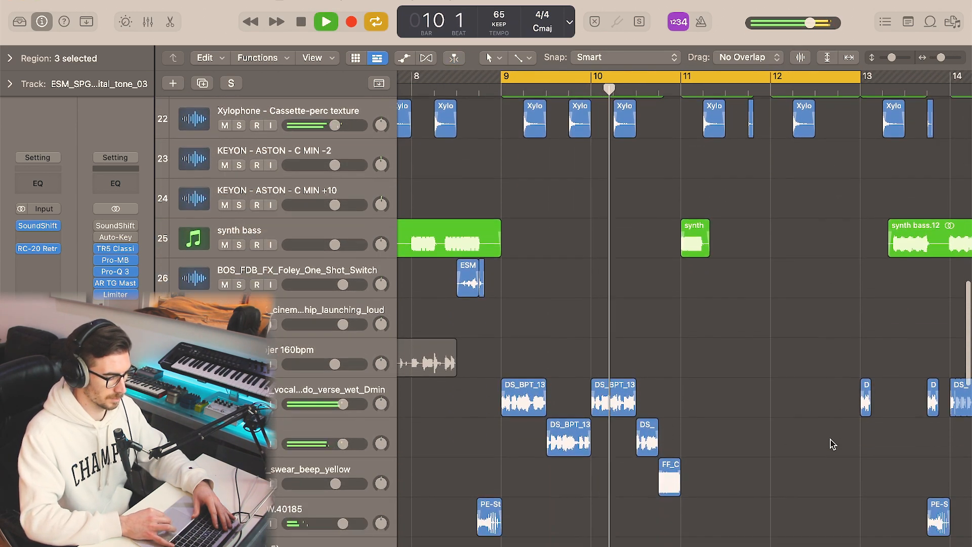
{"action": "scroll", "coordinate": [832, 444], "scroll_direction": "up", "scroll_amount": 2}
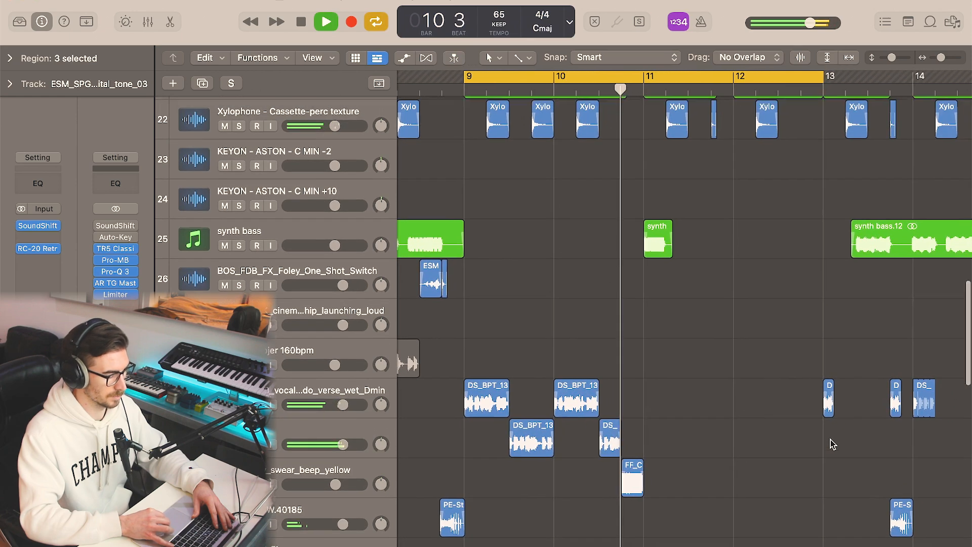
{"action": "scroll", "coordinate": [833, 444], "scroll_direction": "up", "scroll_amount": 3}
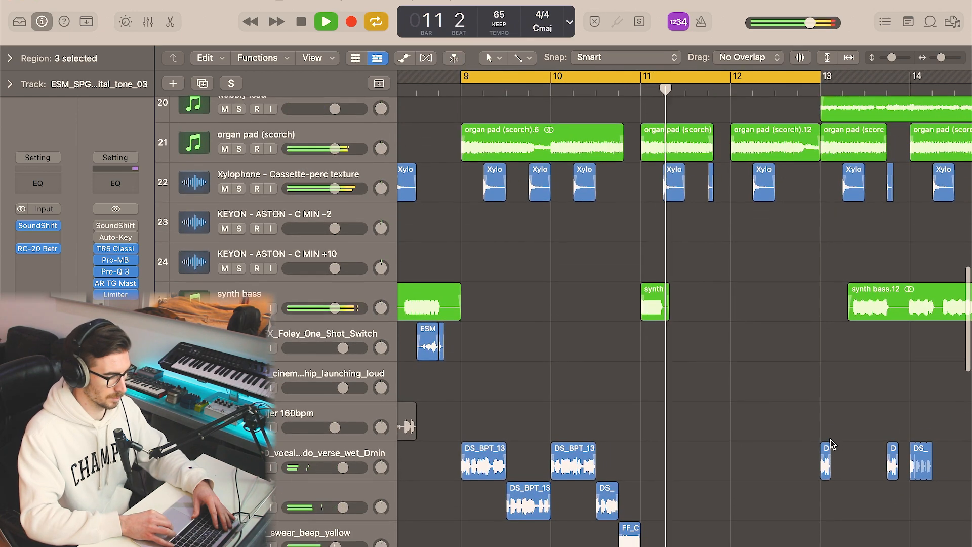
{"action": "scroll", "coordinate": [833, 445], "scroll_direction": "right", "scroll_amount": 2}
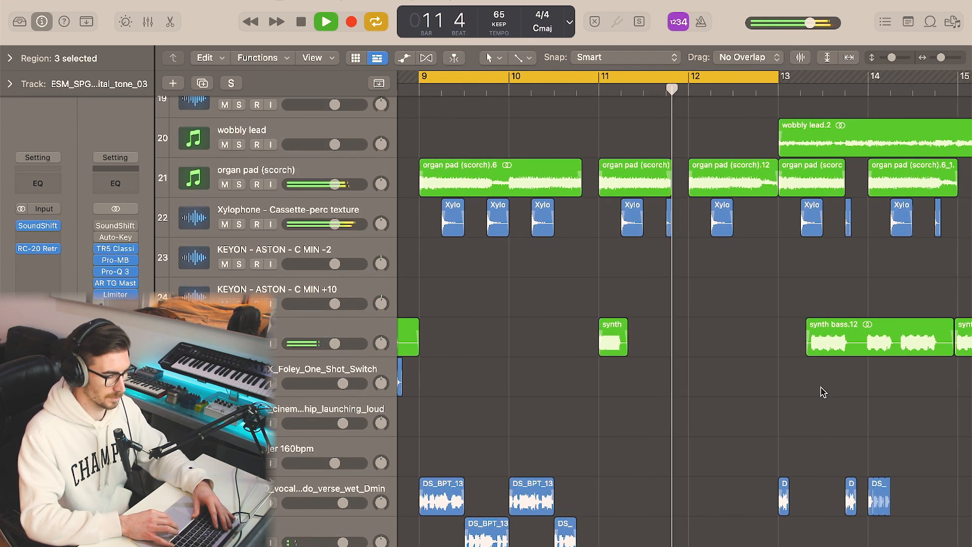
{"action": "scroll", "coordinate": [823, 393], "scroll_direction": "right", "scroll_amount": 1}
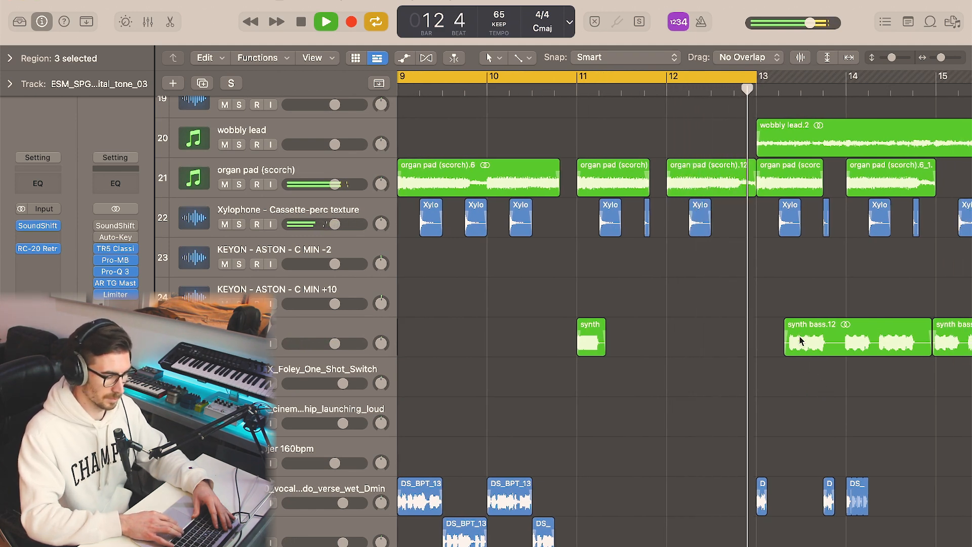
{"action": "key", "text": "space"}
Solo the static fuzz region just before bar 13, turn cycling off and play it from shortly before its start
{"action": "key", "text": "z"}
{"action": "key", "text": "Up"}
{"action": "scroll", "coordinate": [604, 396], "scroll_direction": "right", "scroll_amount": 6}
{"action": "key", "text": "ctrl+s"}
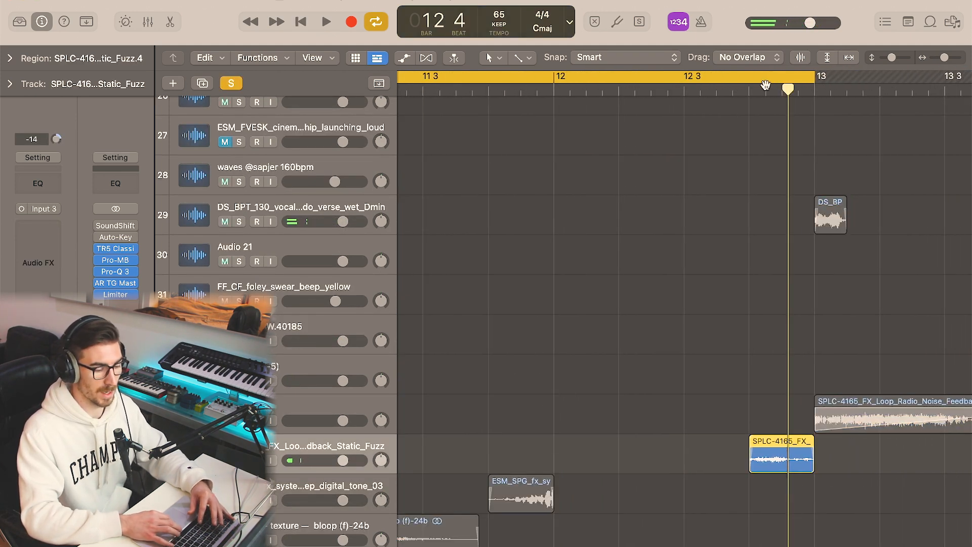
{"action": "key", "text": "c"}
{"action": "left_click", "coordinate": [715, 89]}
{"action": "key", "text": "space"}
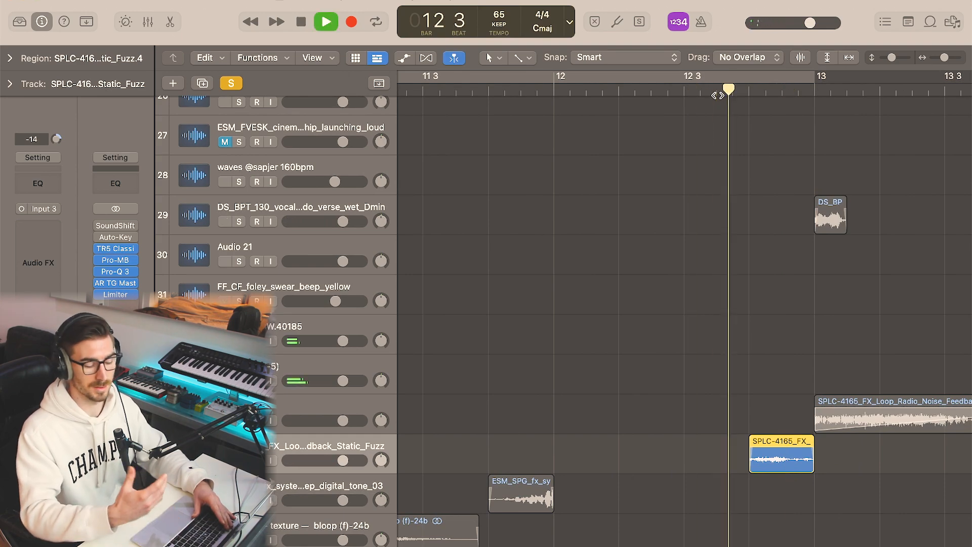
Stop playback and turn off solo so the whole arrangement is audible again
{"action": "key", "text": "space"}
{"action": "key", "text": "ctrl+s"}
{"action": "key", "text": "z"}
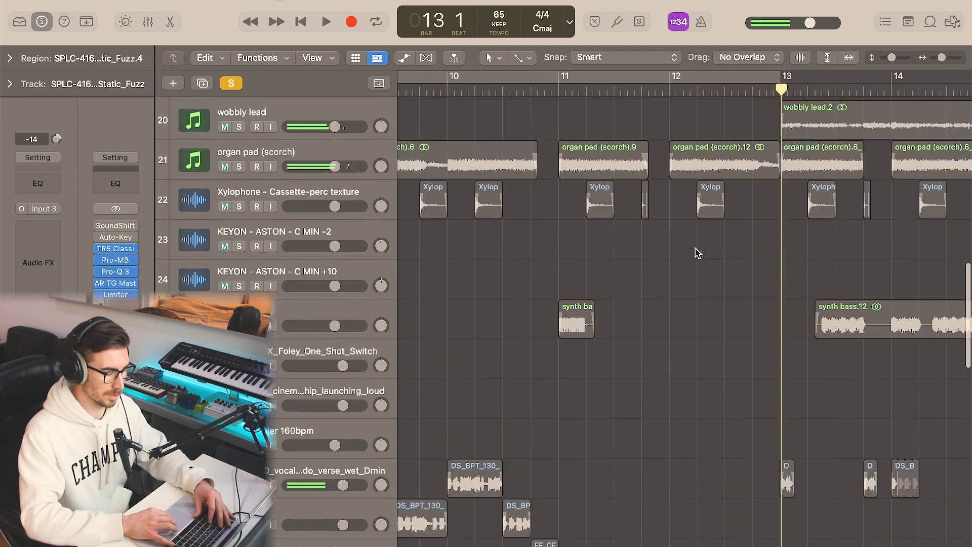
{"action": "scroll", "coordinate": [697, 253], "scroll_direction": "down", "scroll_amount": 5}
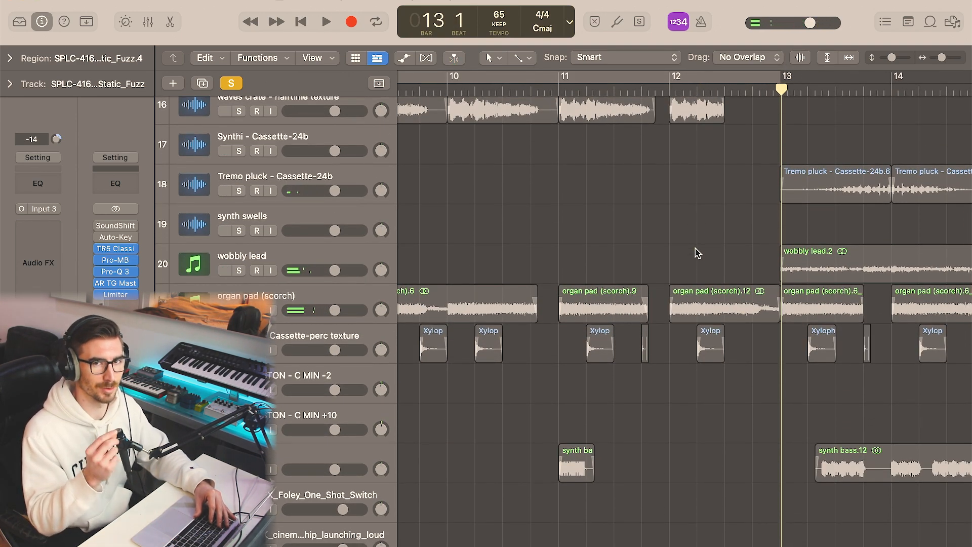
{"action": "key", "text": "ctrl+s"}
{"action": "scroll", "coordinate": [699, 253], "scroll_direction": "up", "scroll_amount": 4}
{"action": "key", "text": "super+Left"}
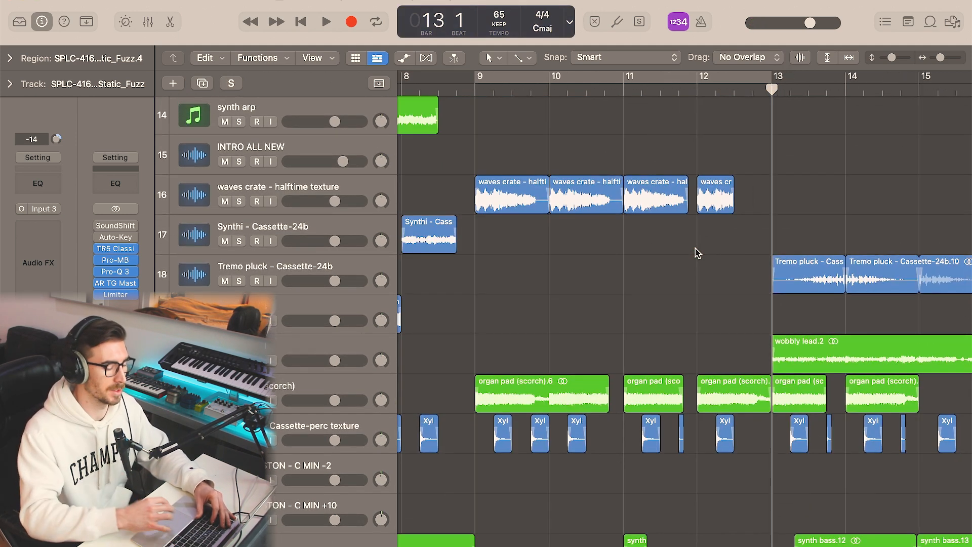
Play the full arrangement from bar 12 into the section starting at bar 13
{"action": "key", "text": "super+Left"}
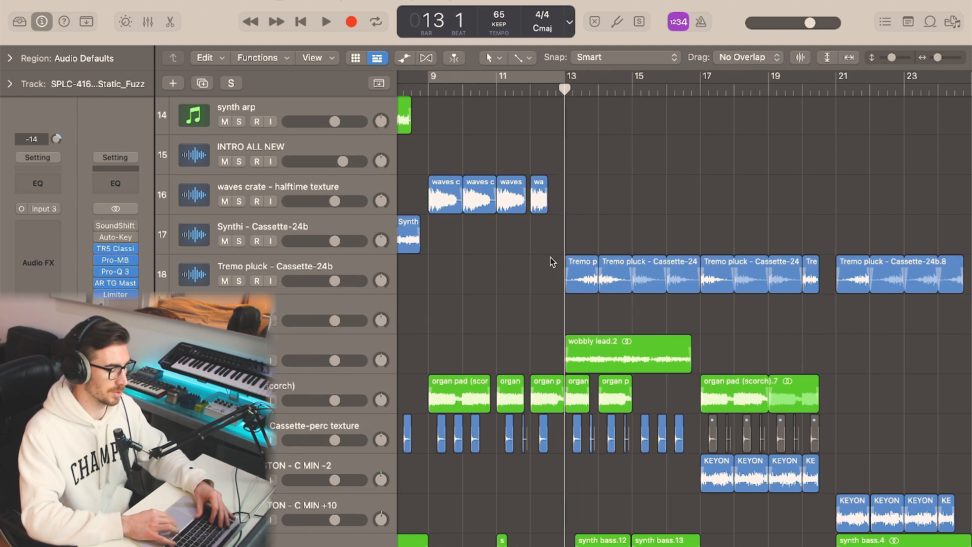
{"action": "scroll", "coordinate": [552, 262], "scroll_direction": "down", "scroll_amount": 1}
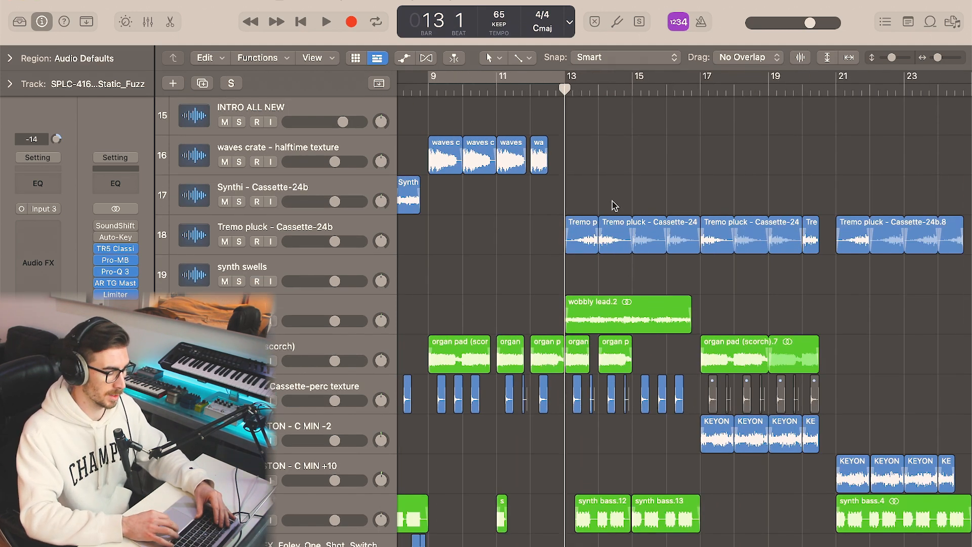
{"action": "scroll", "coordinate": [517, 197], "scroll_direction": "left", "scroll_amount": 3}
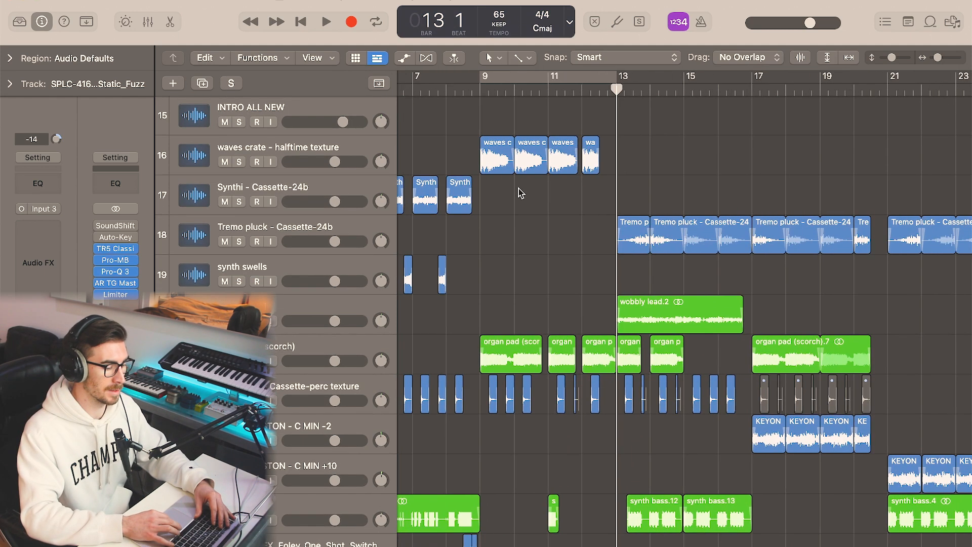
{"action": "left_click", "coordinate": [581, 91]}
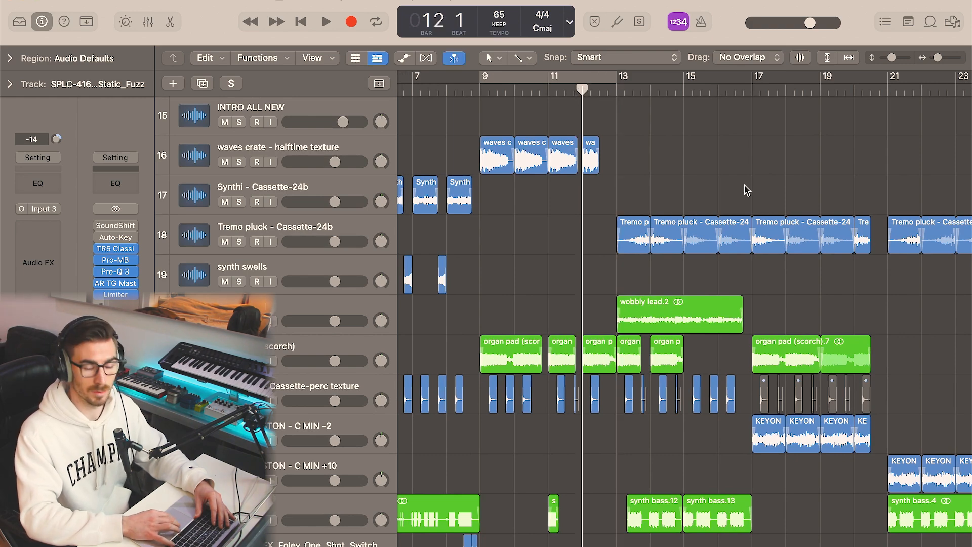
{"action": "scroll", "coordinate": [834, 156], "scroll_direction": "right", "scroll_amount": 2}
{"action": "scroll", "coordinate": [833, 156], "scroll_direction": "down", "scroll_amount": 1}
{"action": "key", "text": "space"}
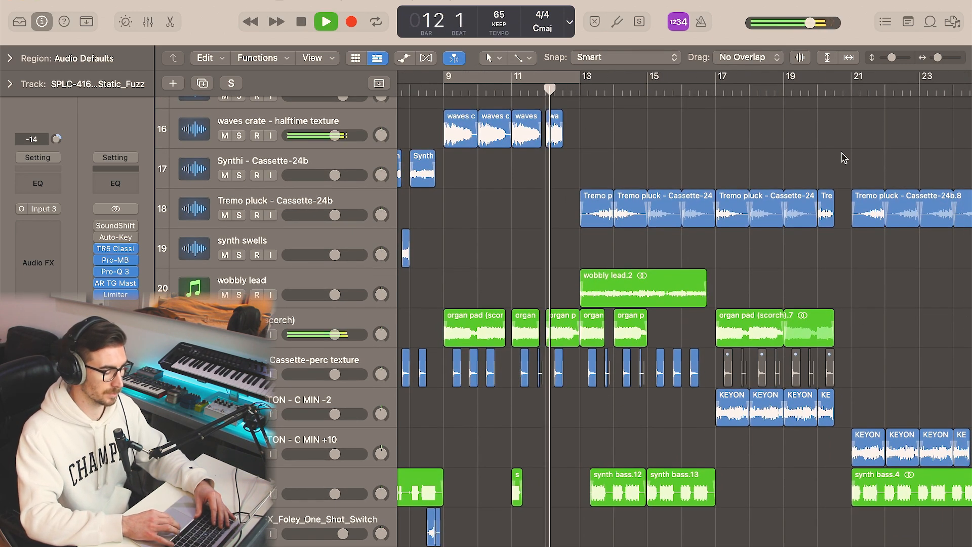
Set the cycle range to run from bar 13 to bar 21 during playback
{"action": "key", "text": "super+Right"}
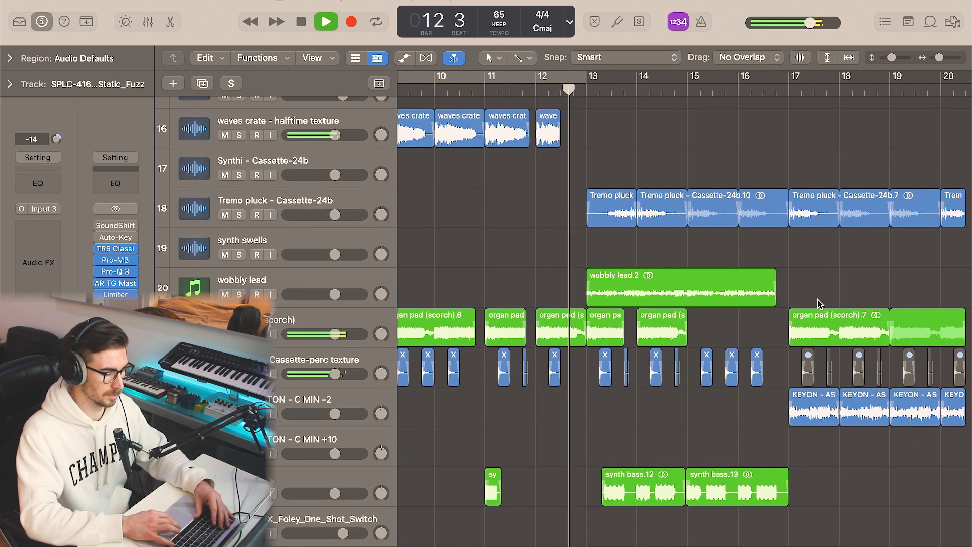
{"action": "scroll", "coordinate": [820, 304], "scroll_direction": "right", "scroll_amount": 3}
{"action": "left_click", "coordinate": [521, 88]}
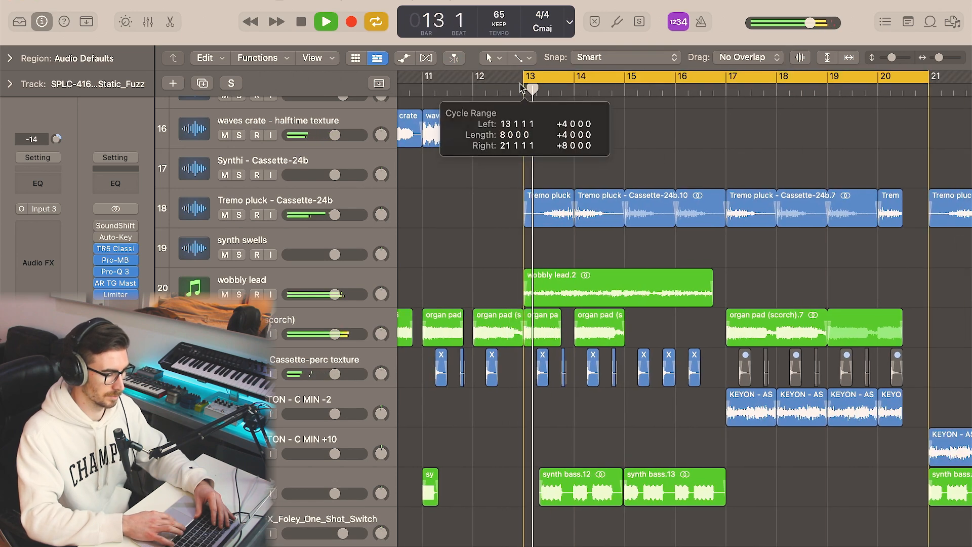
Examine the melodic, bass, vocal and effect regions while bars 13 to 21 play, stopping playback near bar 21
{"action": "scroll", "coordinate": [897, 323], "scroll_direction": "down", "scroll_amount": 1}
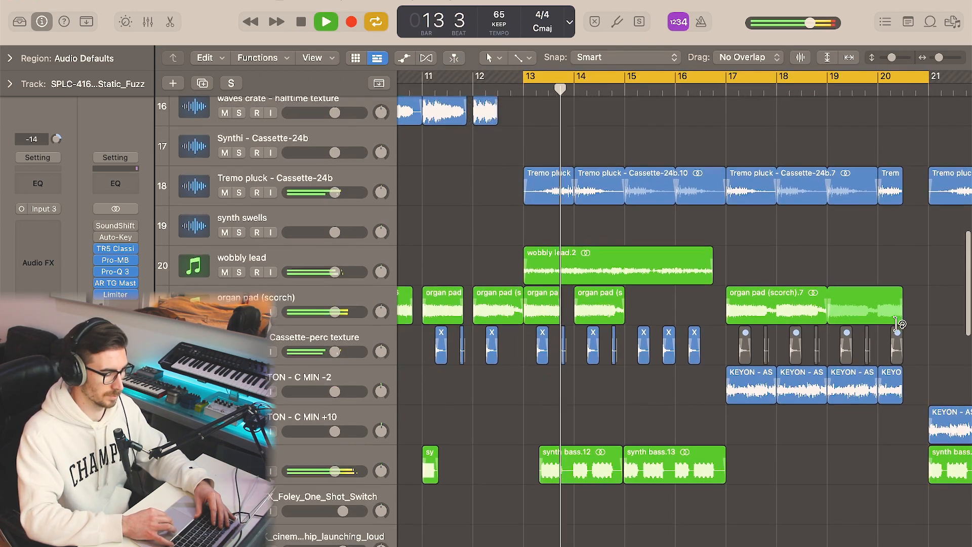
{"action": "scroll", "coordinate": [897, 323], "scroll_direction": "down", "scroll_amount": 10}
{"action": "scroll", "coordinate": [899, 324], "scroll_direction": "down", "scroll_amount": 3}
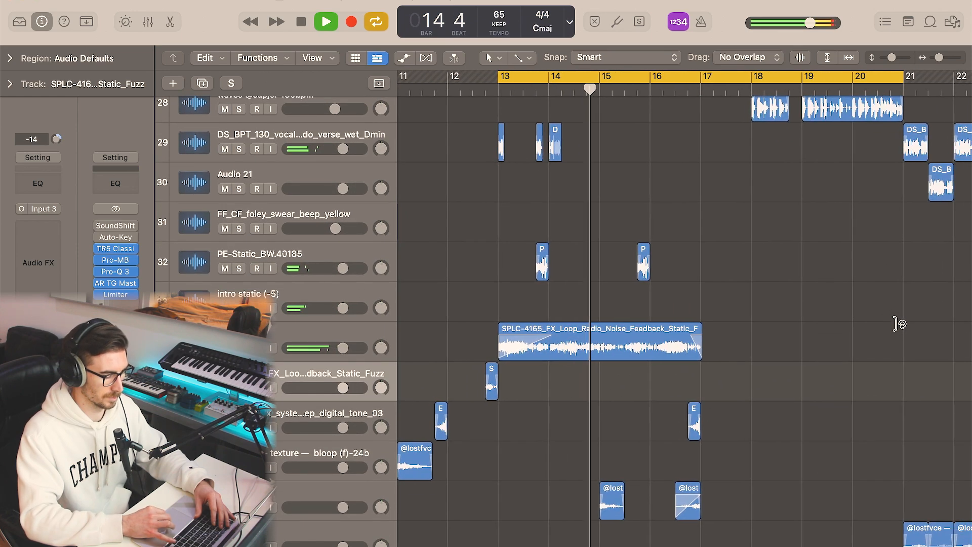
{"action": "scroll", "coordinate": [900, 323], "scroll_direction": "up", "scroll_amount": 4}
{"action": "scroll", "coordinate": [900, 324], "scroll_direction": "up", "scroll_amount": 8}
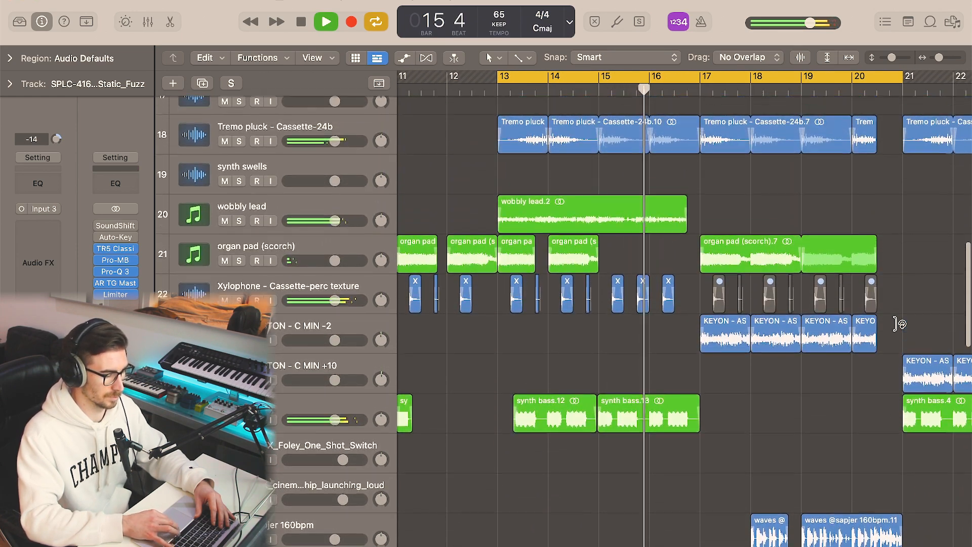
{"action": "scroll", "coordinate": [900, 324], "scroll_direction": "up", "scroll_amount": 1}
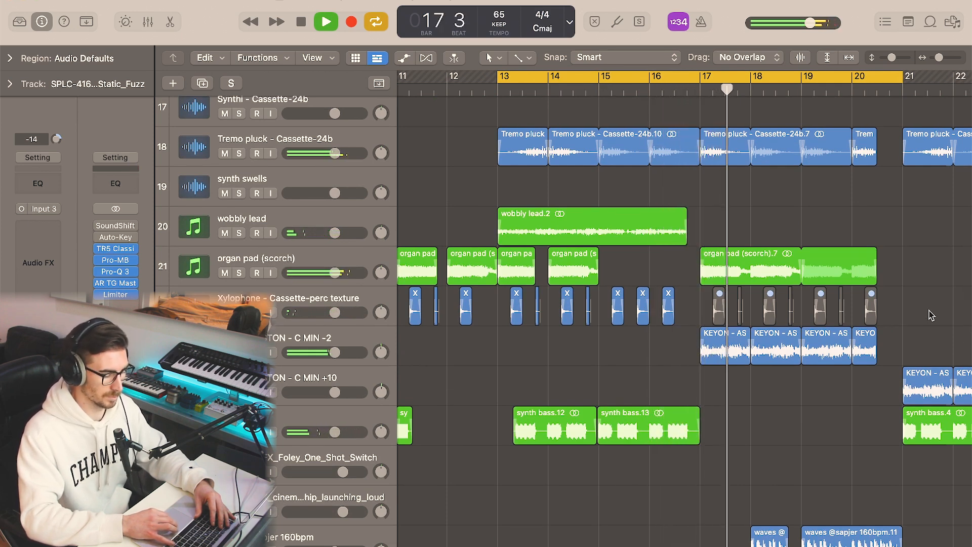
{"action": "scroll", "coordinate": [931, 315], "scroll_direction": "down", "scroll_amount": 1}
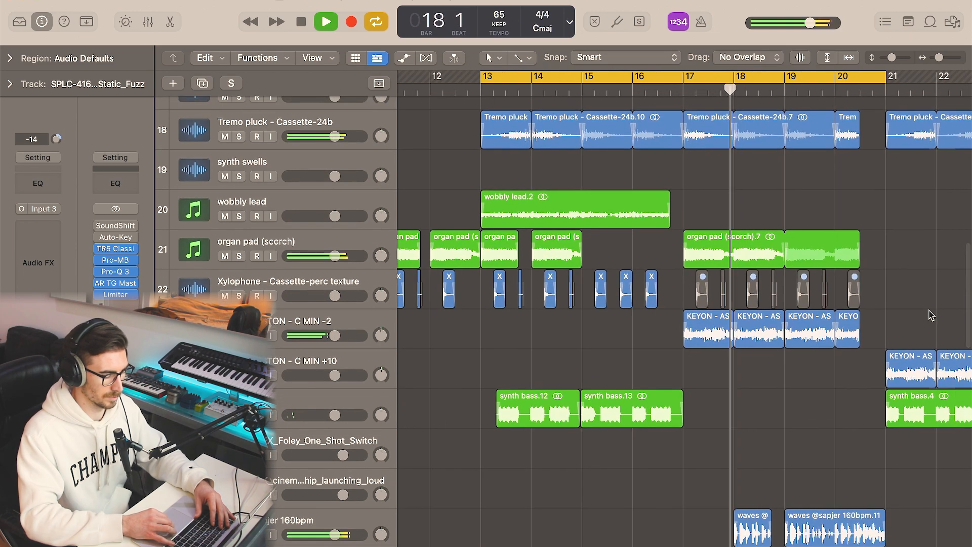
{"action": "scroll", "coordinate": [932, 315], "scroll_direction": "down", "scroll_amount": 2}
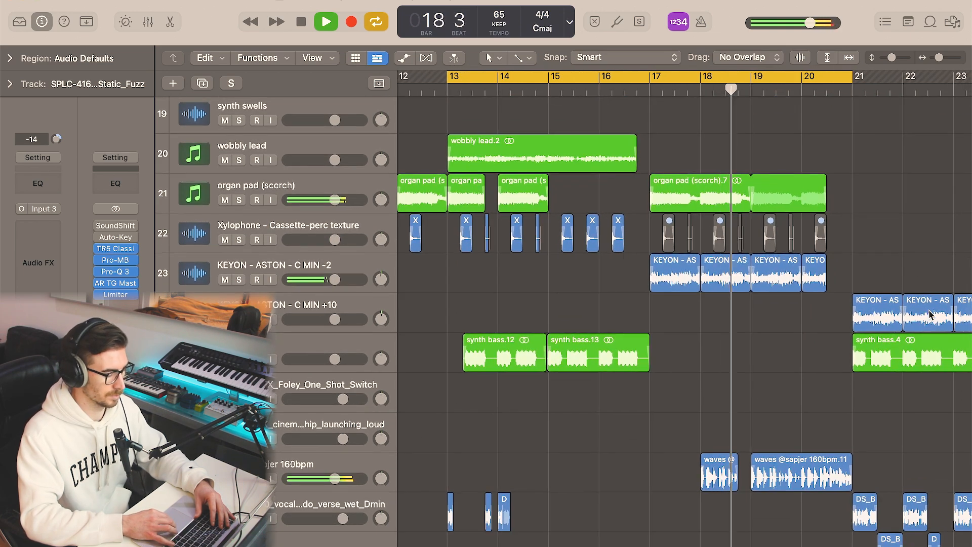
{"action": "scroll", "coordinate": [932, 315], "scroll_direction": "right", "scroll_amount": 2}
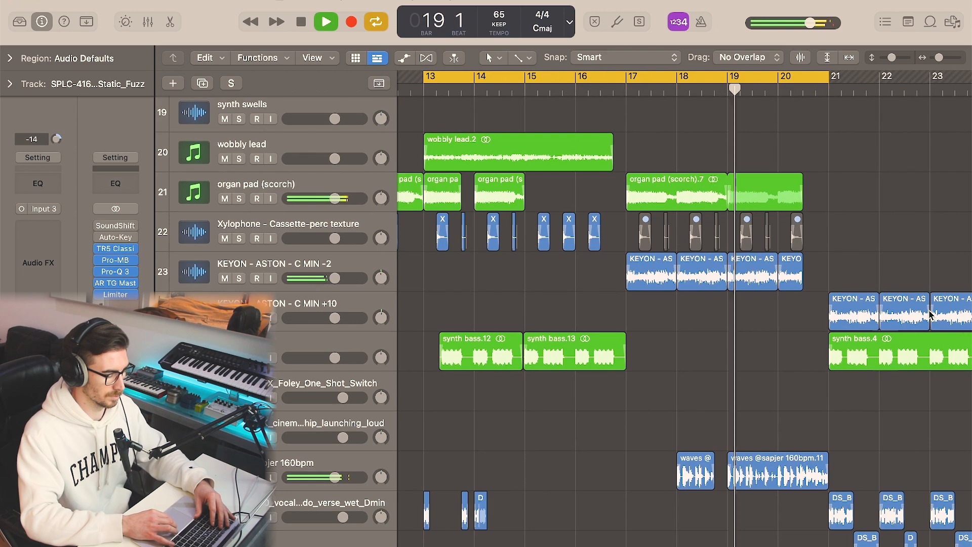
{"action": "scroll", "coordinate": [932, 315], "scroll_direction": "down", "scroll_amount": 10}
{"action": "scroll", "coordinate": [931, 315], "scroll_direction": "down", "scroll_amount": 6}
{"action": "scroll", "coordinate": [932, 315], "scroll_direction": "up", "scroll_amount": 16}
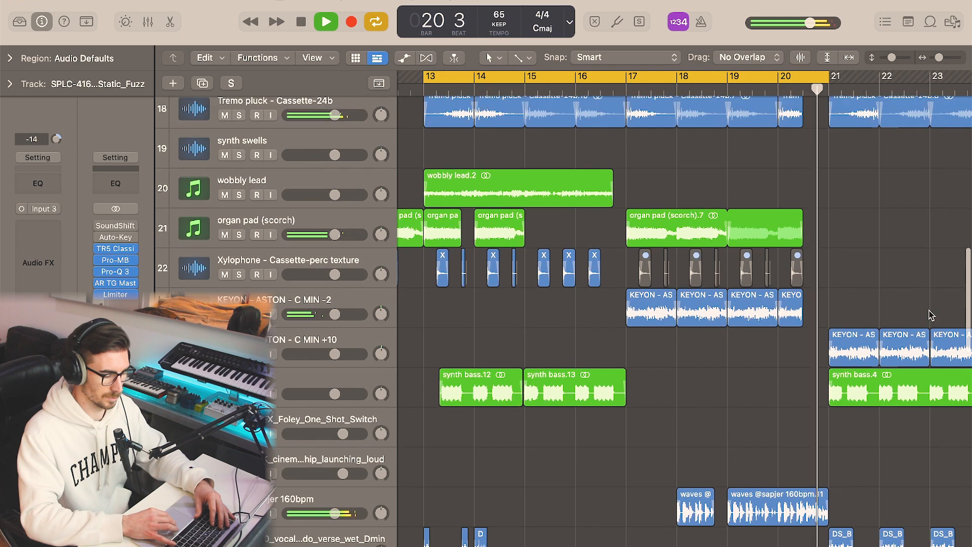
{"action": "key", "text": "space"}
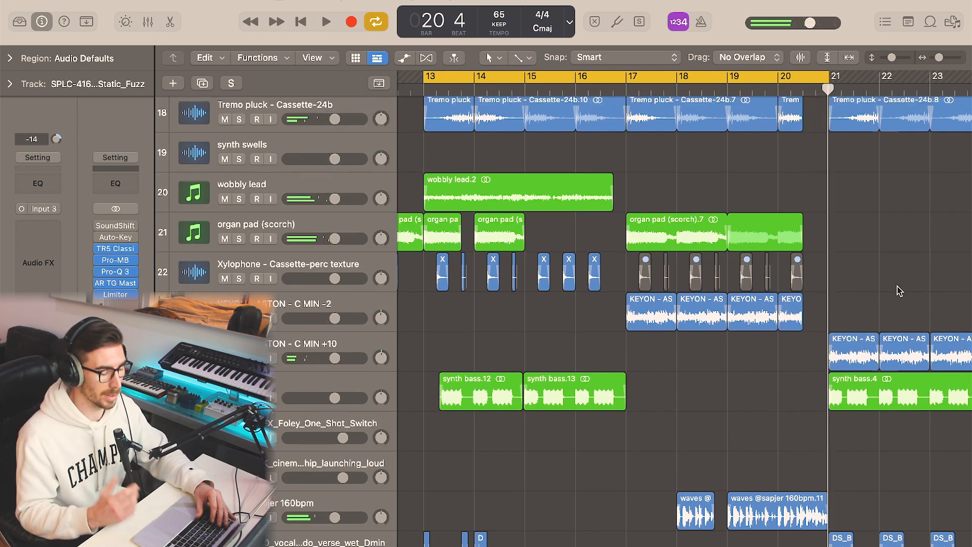
Select the wobbly lead track and solo its region starting at bar 13
{"action": "scroll", "coordinate": [898, 286], "scroll_direction": "up", "scroll_amount": 4}
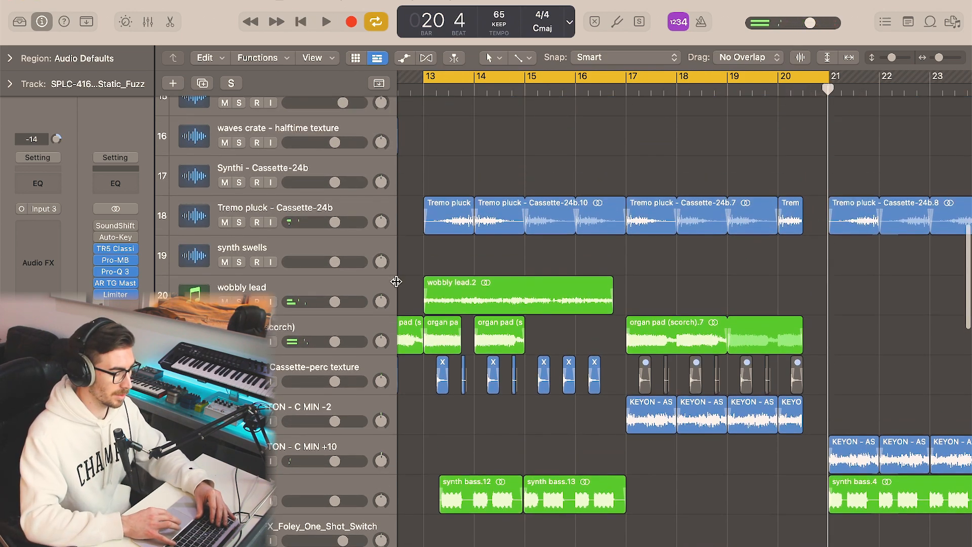
{"action": "left_click", "coordinate": [323, 289]}
{"action": "scroll", "coordinate": [473, 299], "scroll_direction": "left", "scroll_amount": 3}
{"action": "key", "text": "s"}
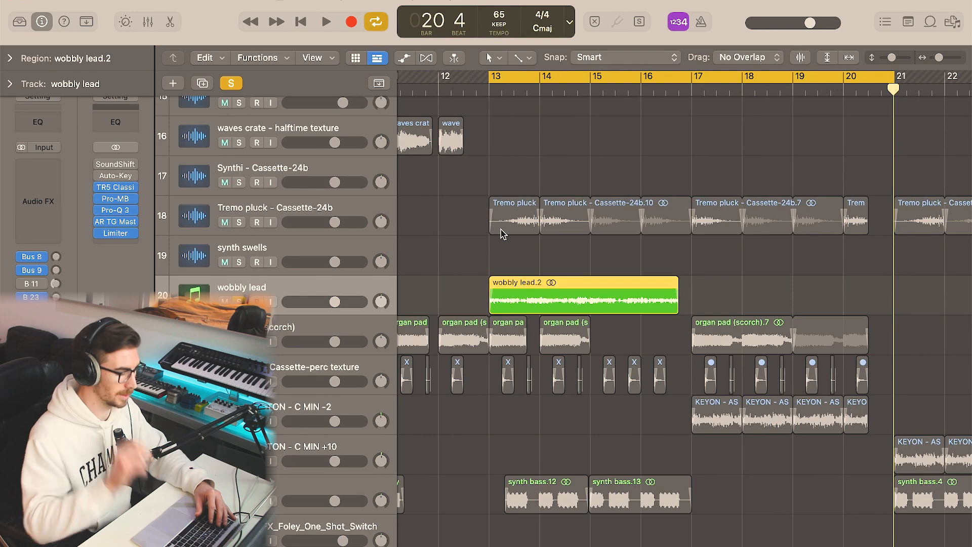
{"action": "scroll", "coordinate": [501, 230], "scroll_direction": "up", "scroll_amount": 5}
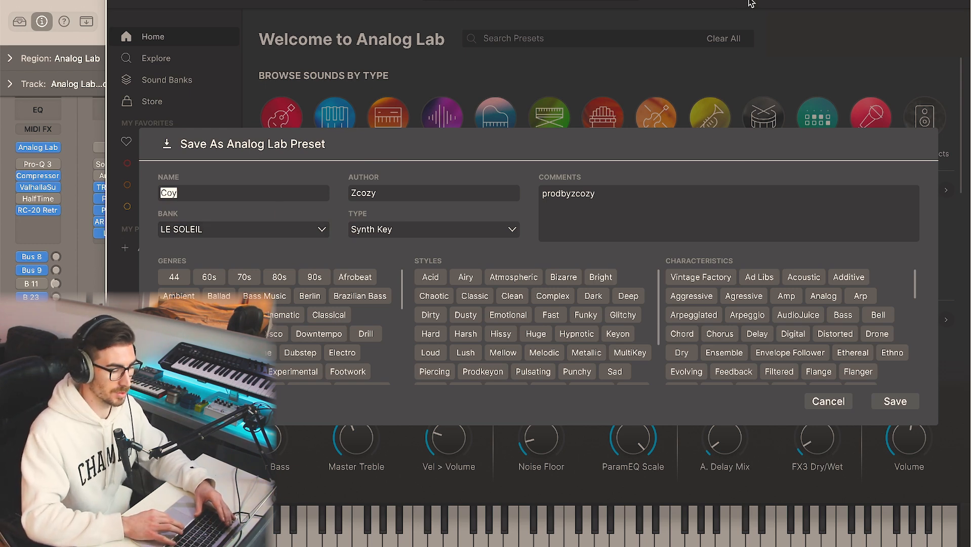
Cancel saving the Analog Lab preset, close the plug-in window and play the soloed wobbly lead MIDI loop
{"action": "left_click", "coordinate": [818, 405]}
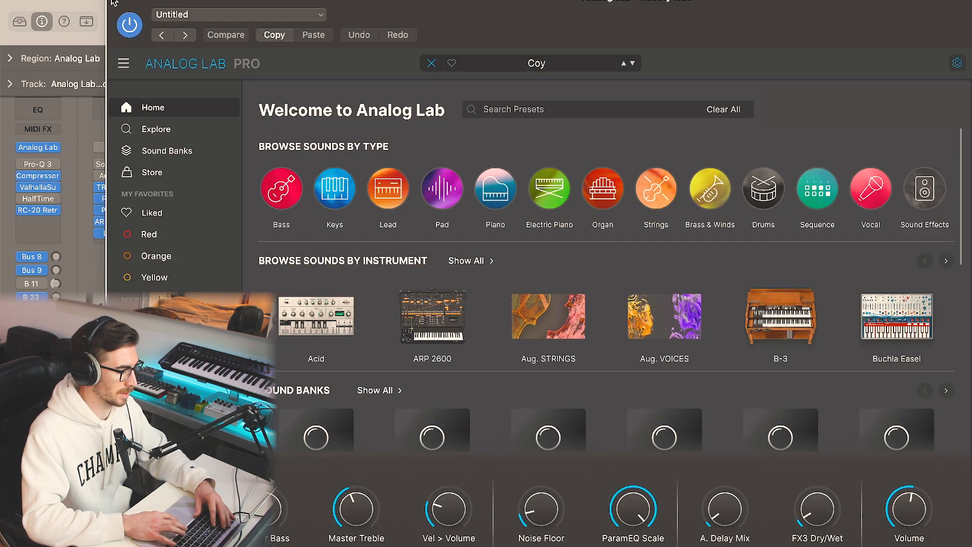
{"action": "left_click", "coordinate": [116, 1]}
{"action": "key", "text": "space"}
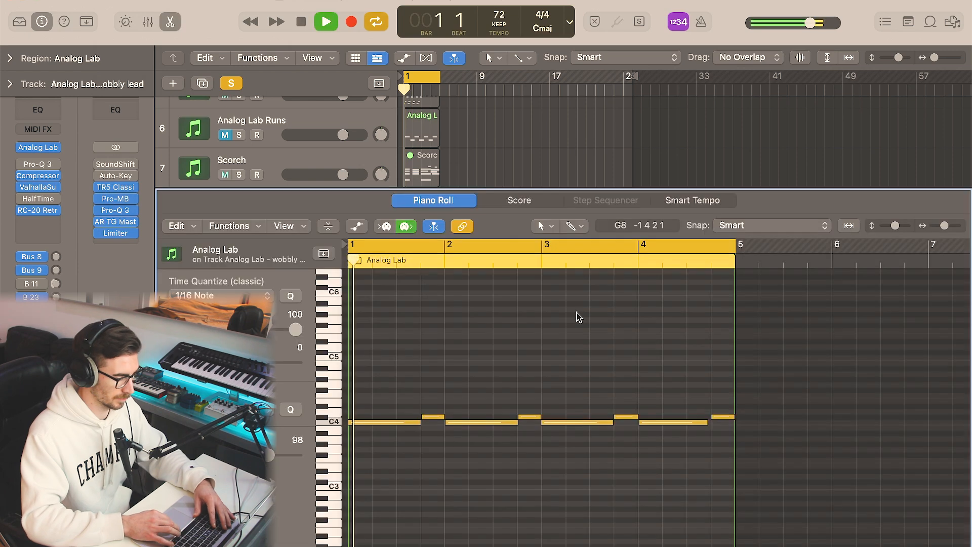
{"action": "key", "text": "super+Right"}
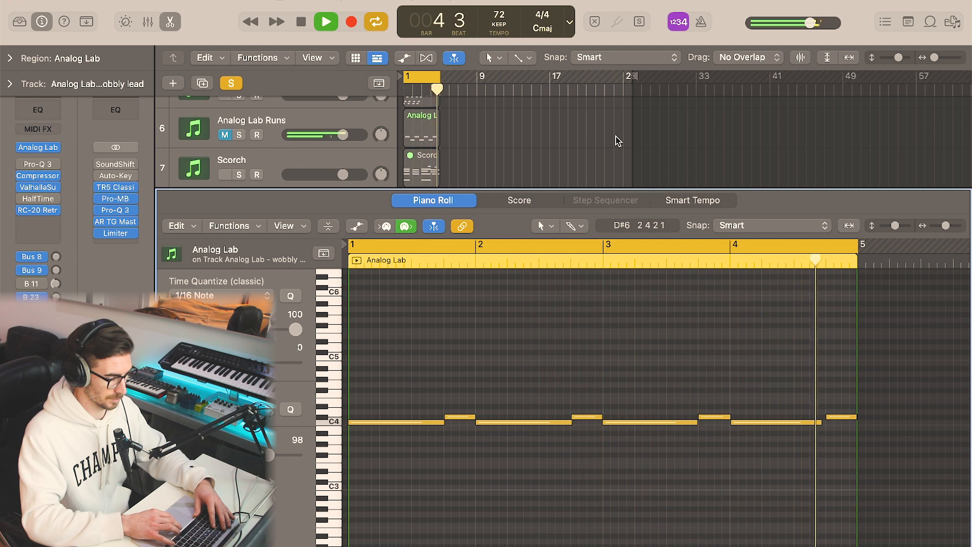
Stop playback and examine where the wobbly lead's notes meet at bar 3 beat 4 in the piano roll
{"action": "key", "text": "space"}
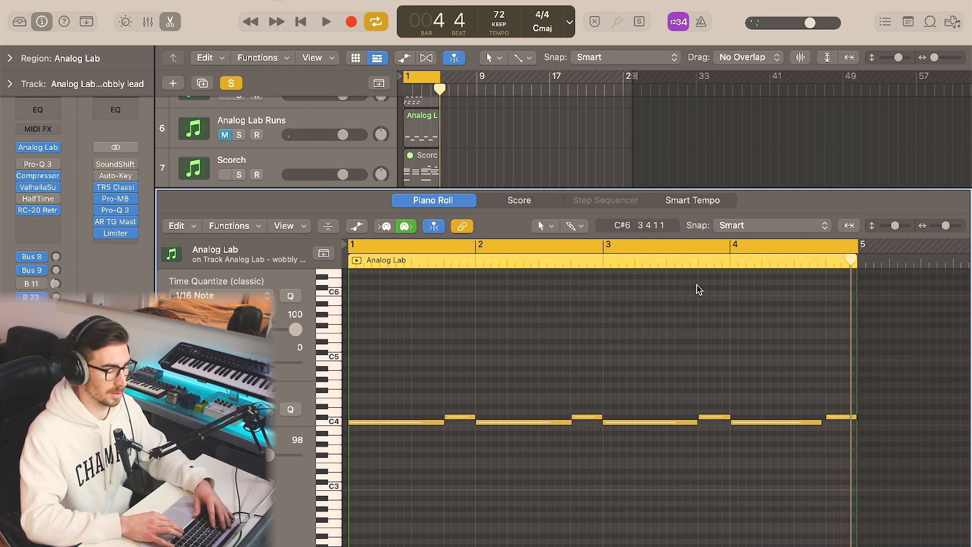
{"action": "left_click", "coordinate": [697, 263]}
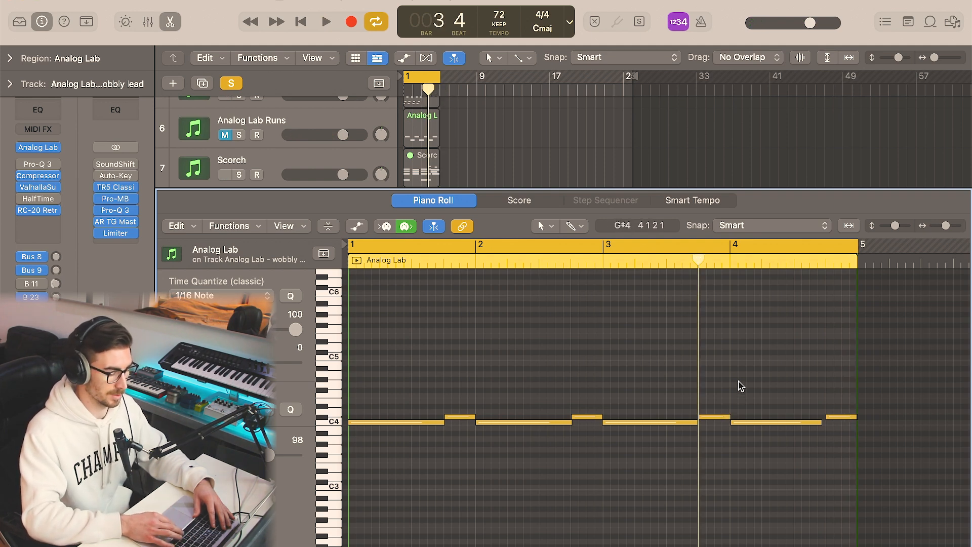
{"action": "key", "text": "super+Right"}
{"action": "key", "text": "super+Right"}
{"action": "key", "text": "super+Right"}
{"action": "key", "text": "super+Right"}
{"action": "key", "text": "super+Right"}
{"action": "key", "text": "super+Left"}
{"action": "key", "text": "super+Left"}
{"action": "scroll", "coordinate": [741, 384], "scroll_direction": "right", "scroll_amount": 5}
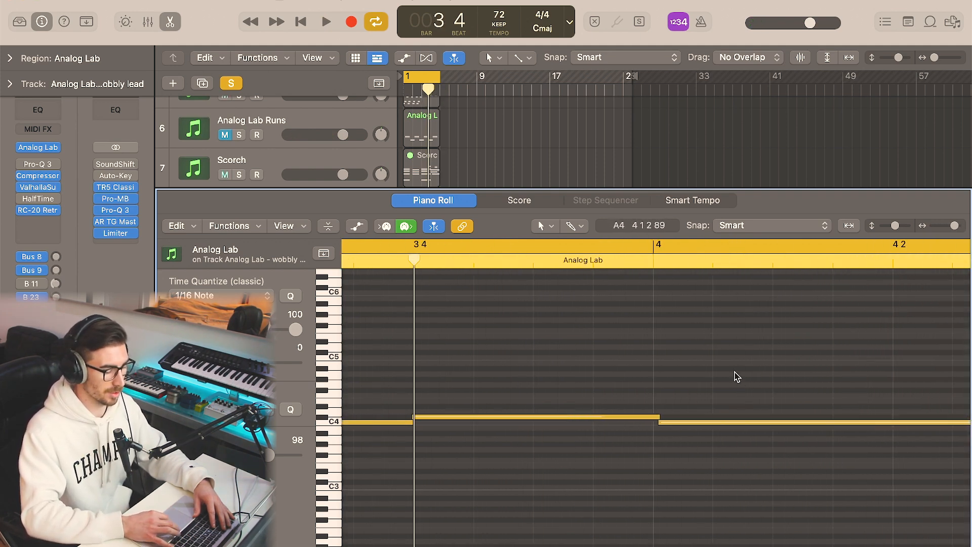
Place the playhead at the start of bar 4 and inspect the overlap between the two neighbouring wobbly lead notes
{"action": "left_click", "coordinate": [659, 266]}
{"action": "key", "text": "super+Right"}
{"action": "key", "text": "super+Right"}
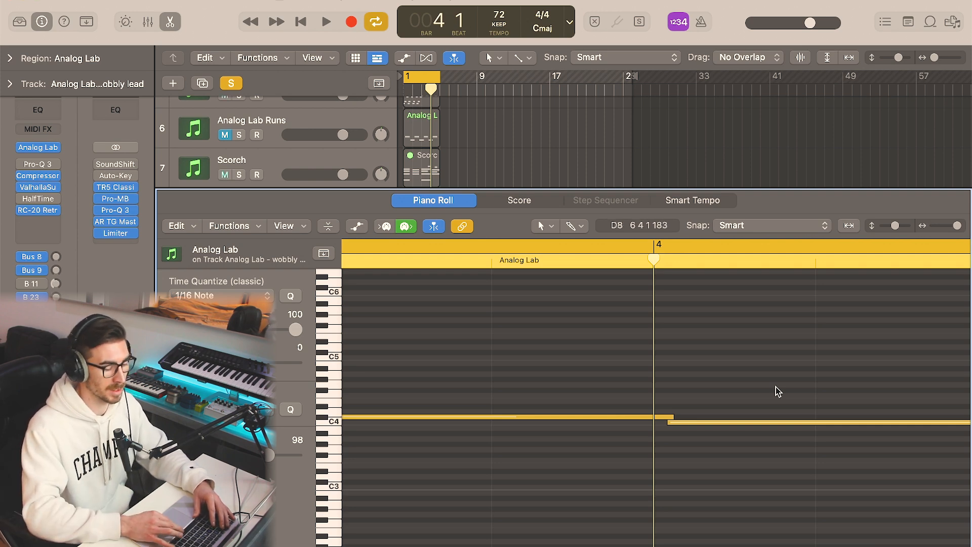
{"action": "key", "text": "super+Left"}
{"action": "key", "text": "super+Left"}
{"action": "key", "text": "super+Left"}
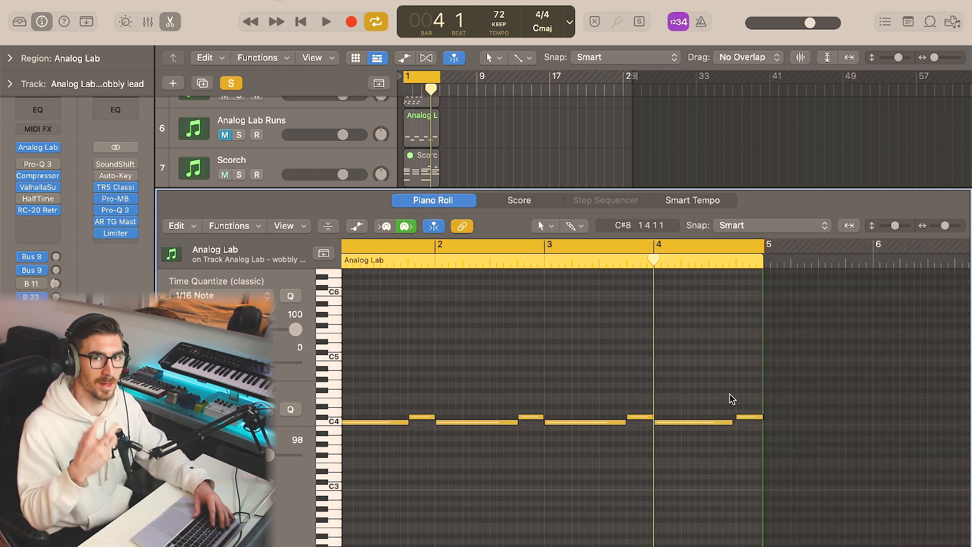
Review the Compressor and ValhallaSupermassive settings on the wobbly lead track, closing each plug-in window
{"action": "left_click", "coordinate": [37, 180]}
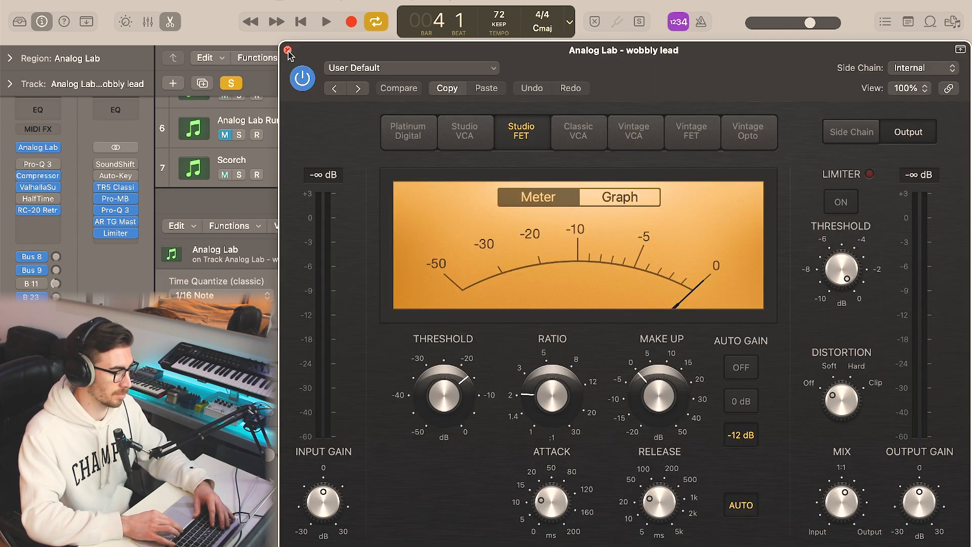
{"action": "left_click", "coordinate": [287, 51]}
{"action": "left_click", "coordinate": [38, 187]}
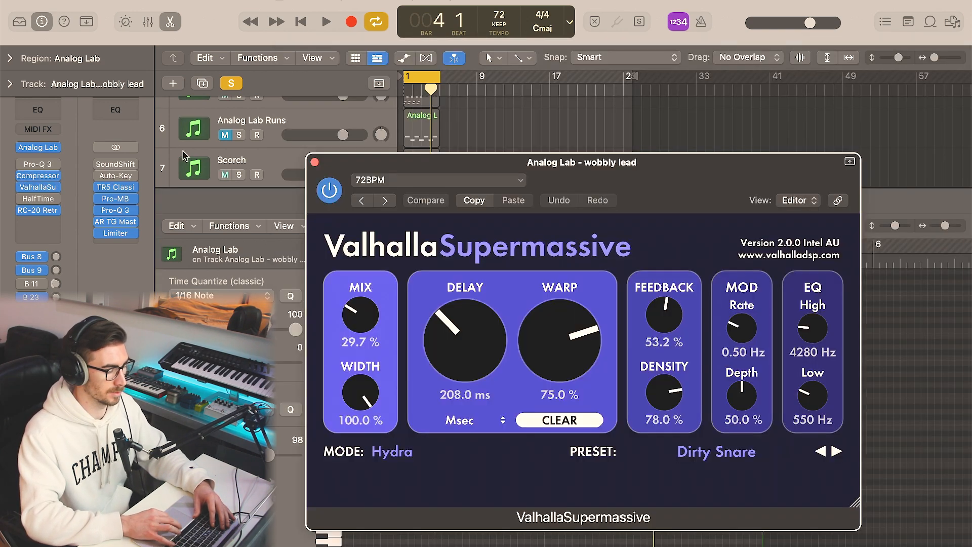
{"action": "left_click", "coordinate": [314, 163]}
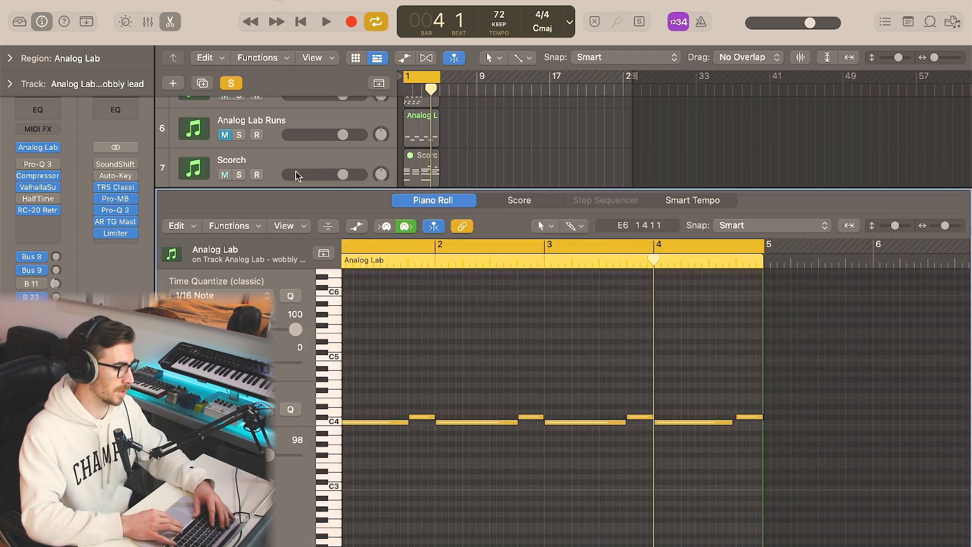
Review the RC-20 Retro Color settings on the wobbly lead track while briefly playing the soloed loop
{"action": "left_click", "coordinate": [38, 211]}
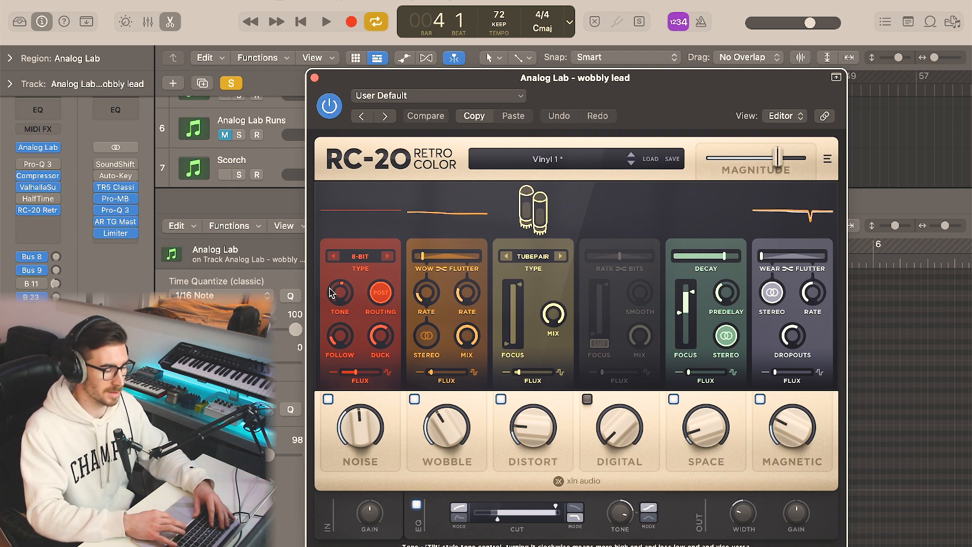
{"action": "left_click_drag", "start_coordinate": [628, 80], "coordinate": [571, 113]}
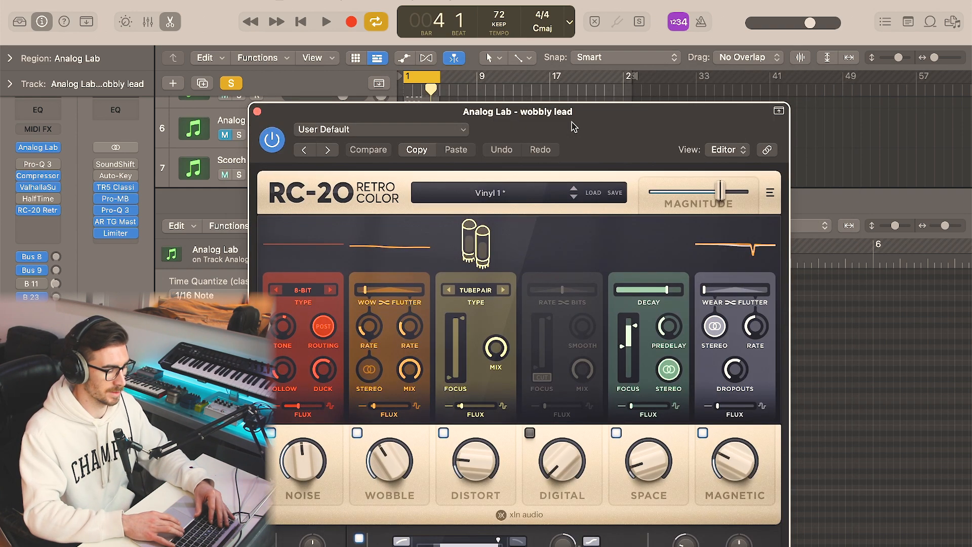
{"action": "key", "text": "space"}
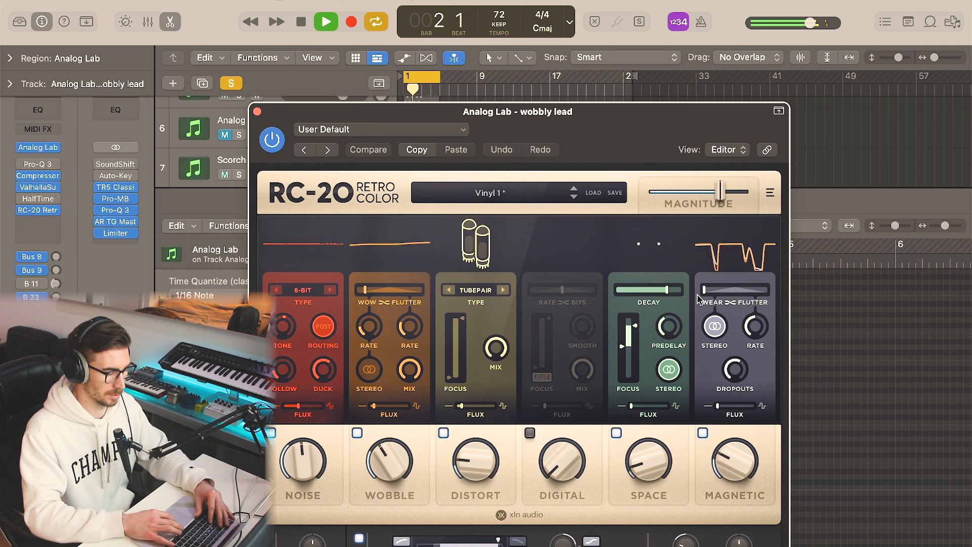
{"action": "key", "text": "space"}
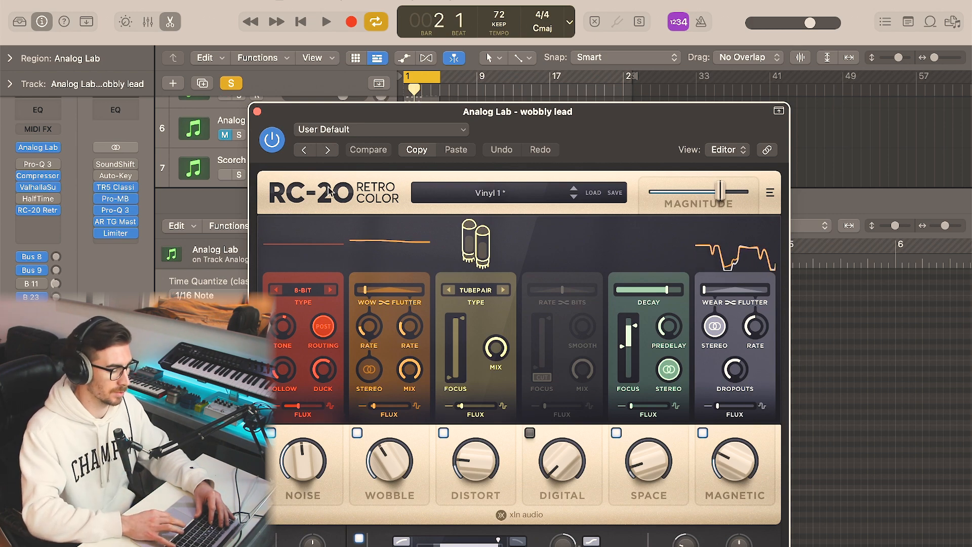
Close the RC-20 window and the piano roll, and mute the Analog Lab wobbly lead track
{"action": "left_click", "coordinate": [258, 112]}
{"action": "key", "text": "e"}
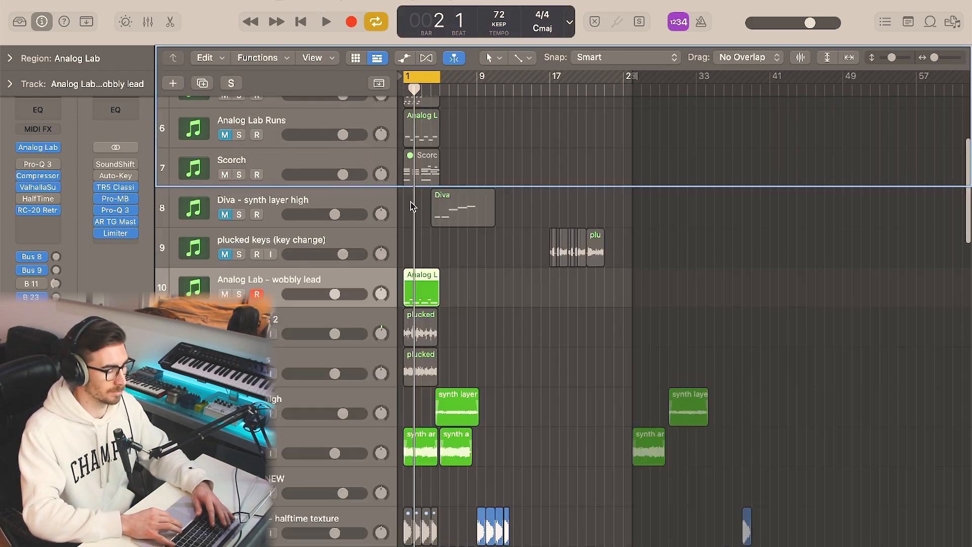
{"action": "key", "text": "m"}
Move the playhead to bar 13 and set the cycle range from bar 13 to bar 17
{"action": "scroll", "coordinate": [486, 253], "scroll_direction": "down", "scroll_amount": 5}
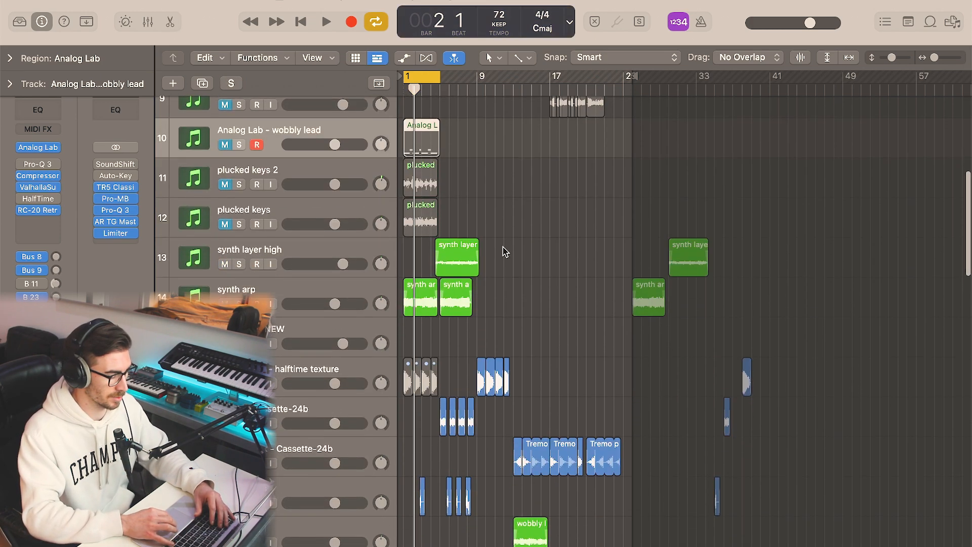
{"action": "key", "text": "super+Right"}
{"action": "key", "text": "super+Right"}
{"action": "scroll", "coordinate": [508, 240], "scroll_direction": "down", "scroll_amount": 5}
{"action": "left_click", "coordinate": [607, 90]}
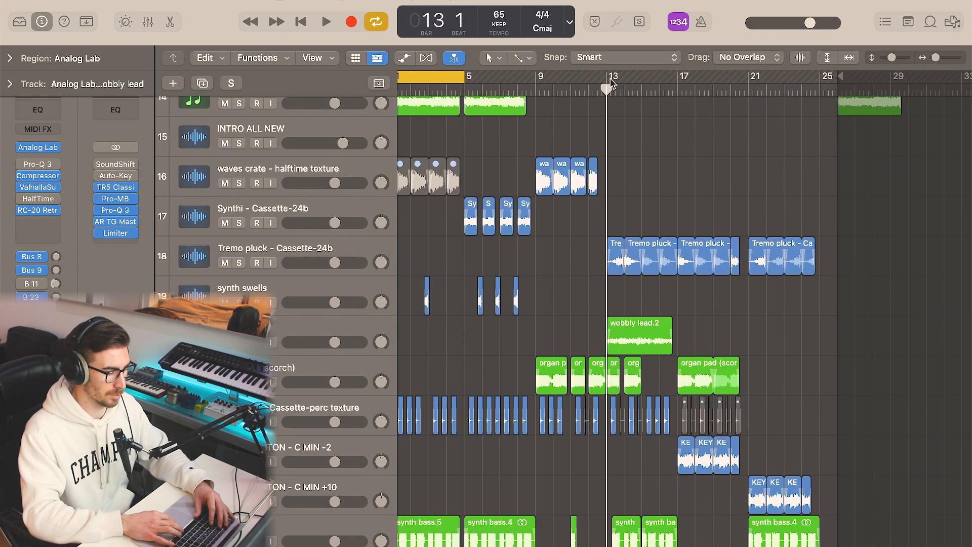
{"action": "left_click_drag", "start_coordinate": [609, 77], "coordinate": [677, 77]}
Solo the Tremo pluck - Cassette-24b track and listen to its processed regions from bar 13 to bar 17
{"action": "left_click", "coordinate": [350, 255]}
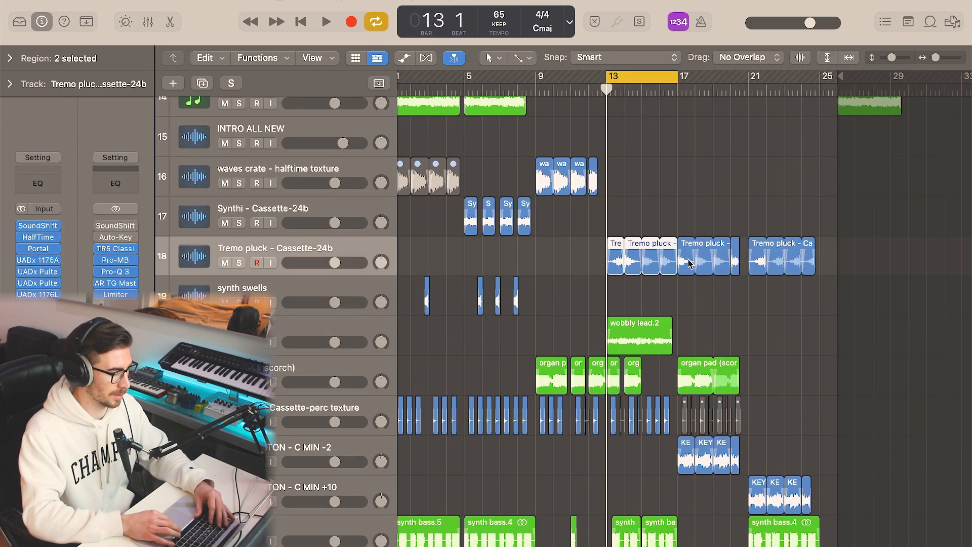
{"action": "key", "text": "super+Right"}
{"action": "key", "text": "super+Right"}
{"action": "scroll", "coordinate": [685, 262], "scroll_direction": "left", "scroll_amount": 5}
{"action": "scroll", "coordinate": [686, 261], "scroll_direction": "right", "scroll_amount": 4}
{"action": "scroll", "coordinate": [685, 261], "scroll_direction": "right", "scroll_amount": 3}
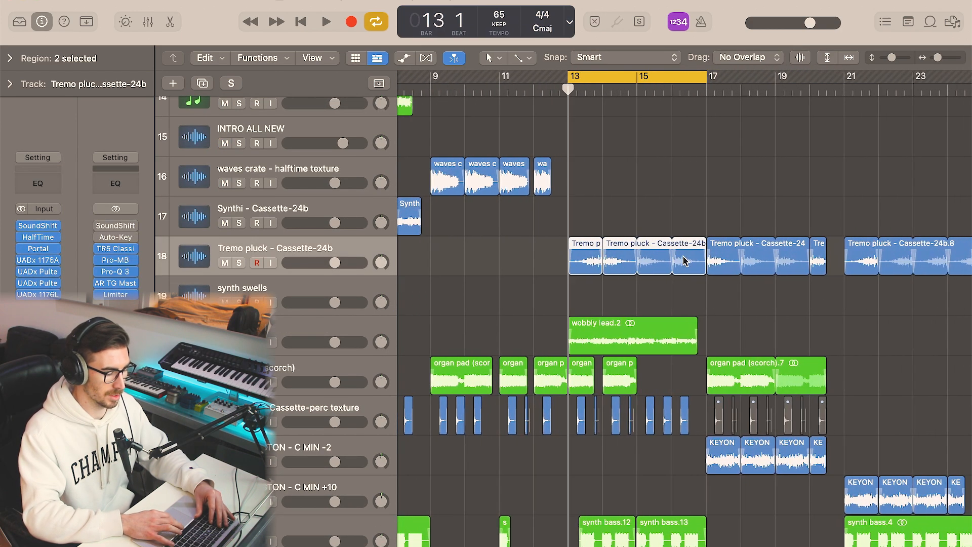
{"action": "key", "text": "s"}
{"action": "key", "text": "space"}
{"action": "key", "text": "super+Right"}
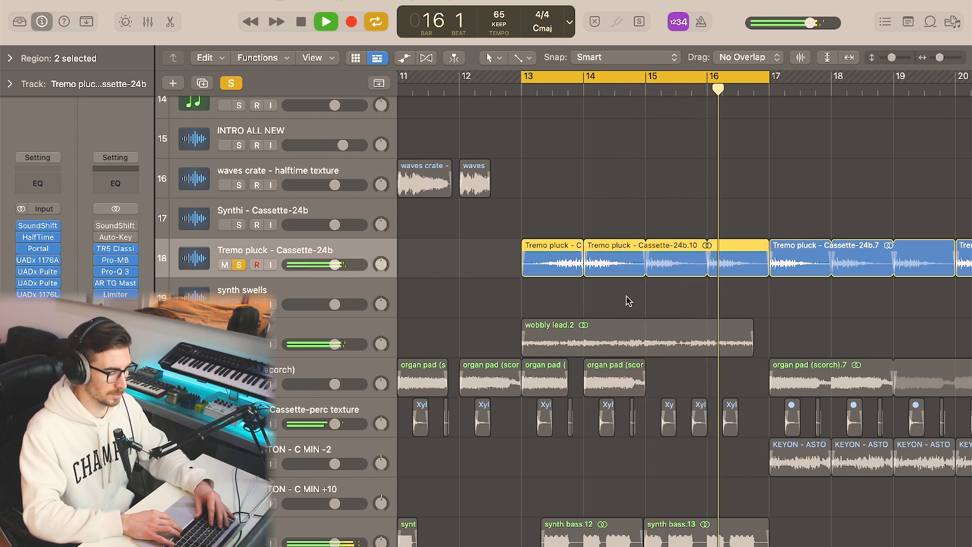
{"action": "left_click", "coordinate": [628, 301]}
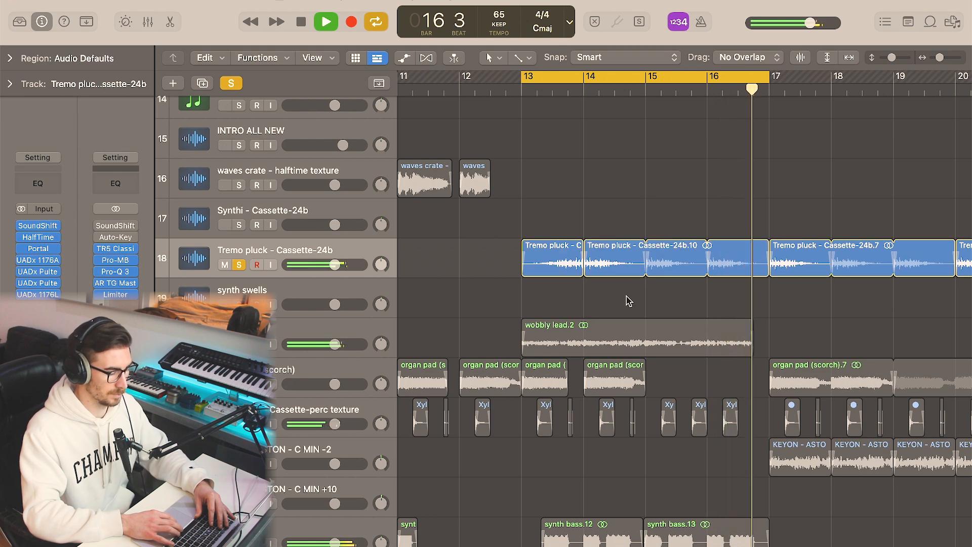
{"action": "key", "text": "space"}
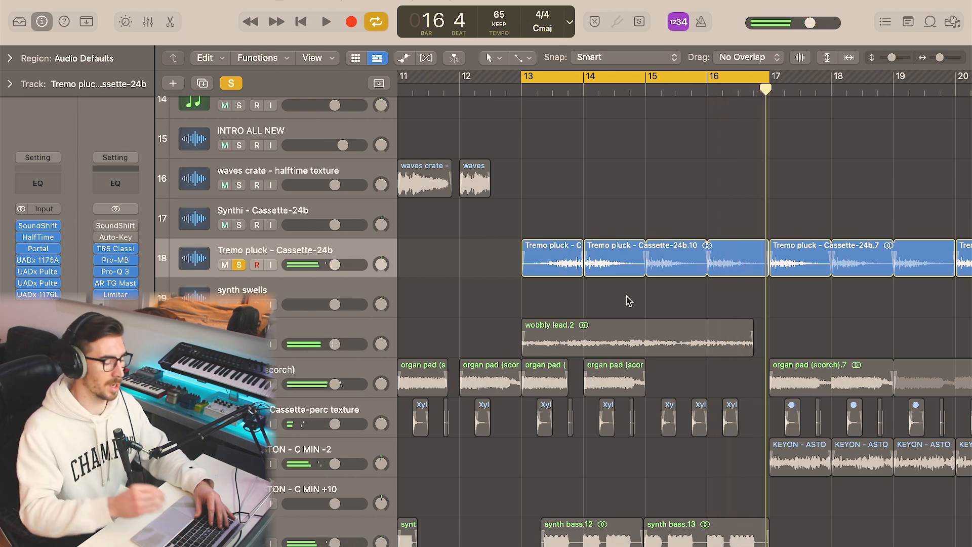
Bypass all insert plug-ins on the Tremo pluck track and play its unprocessed regions from bar 13
{"action": "left_click", "coordinate": [22, 226]}
{"action": "left_click_drag", "start_coordinate": [21, 237], "coordinate": [21, 298]}
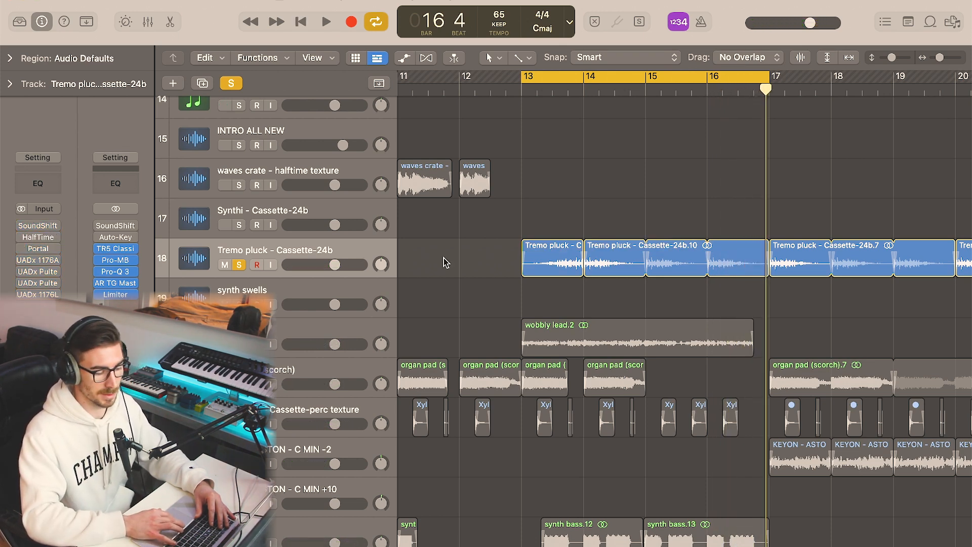
{"action": "left_click", "coordinate": [566, 252]}
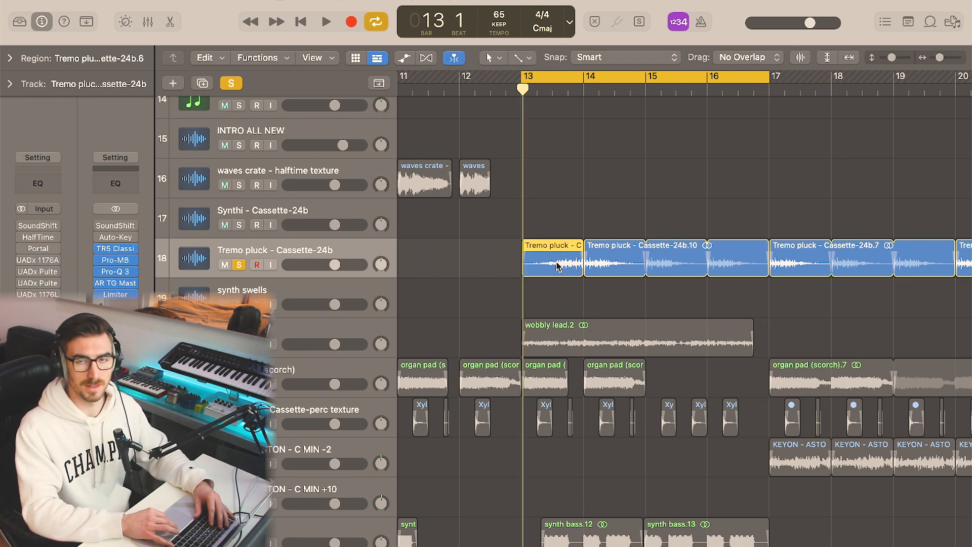
{"action": "left_click", "coordinate": [554, 223]}
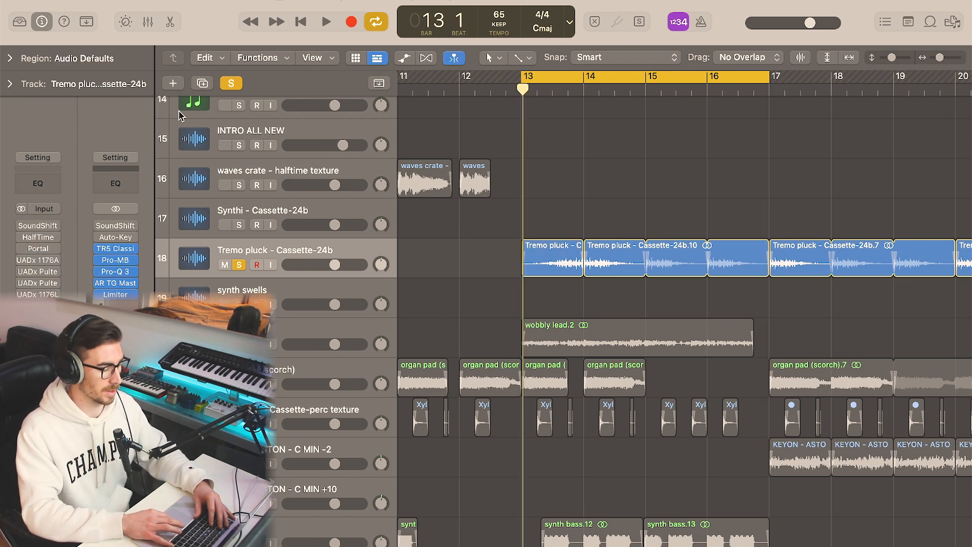
{"action": "key", "text": "space"}
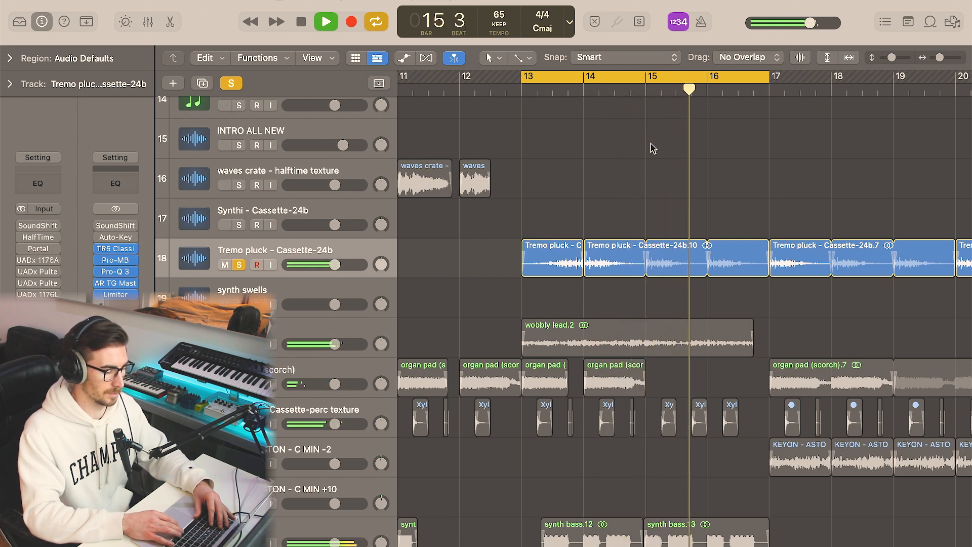
{"action": "key", "text": "space"}
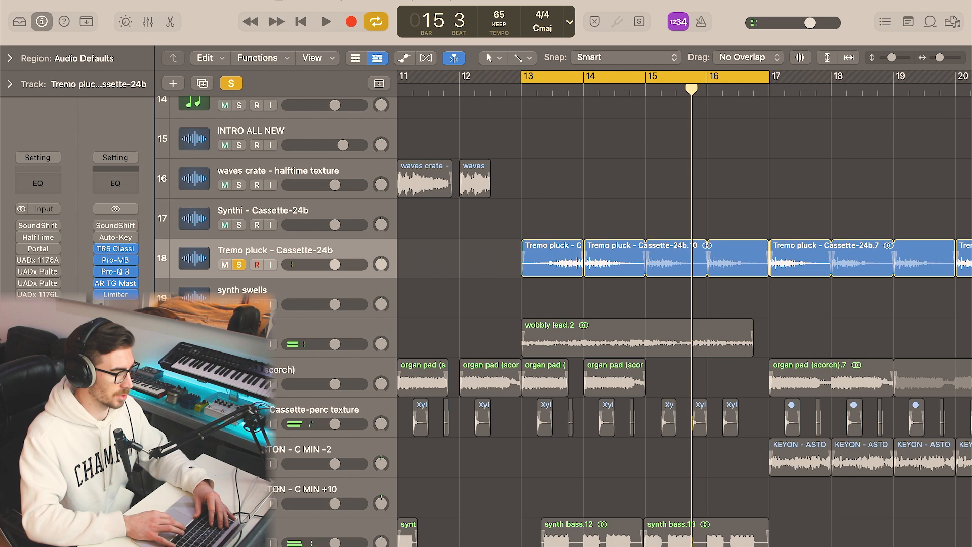
Re-enable the SoundShift and HalfTime inserts on the Tremo pluck track, reviewing each plug-in's settings
{"action": "left_click", "coordinate": [40, 226]}
{"action": "left_click", "coordinate": [41, 227]}
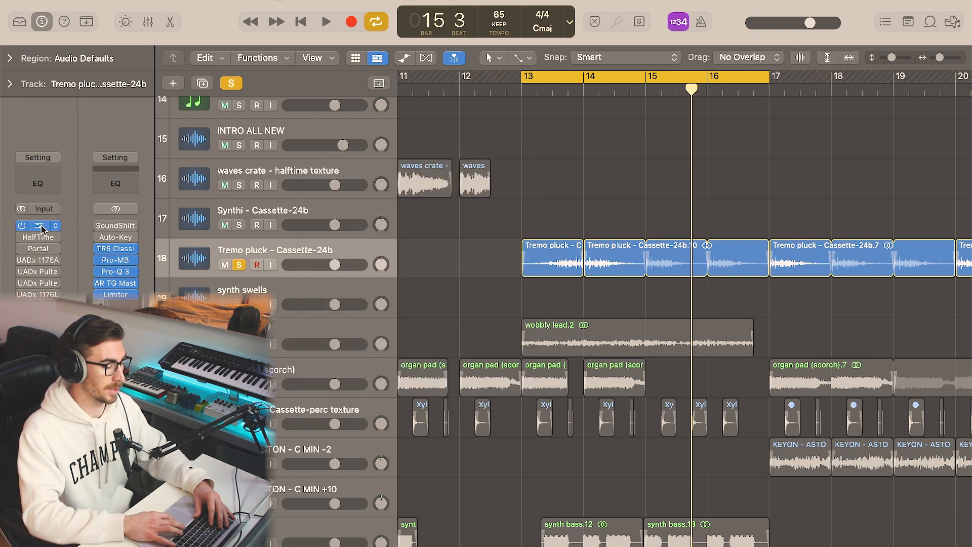
{"action": "left_click", "coordinate": [40, 226]}
{"action": "left_click", "coordinate": [315, 162]}
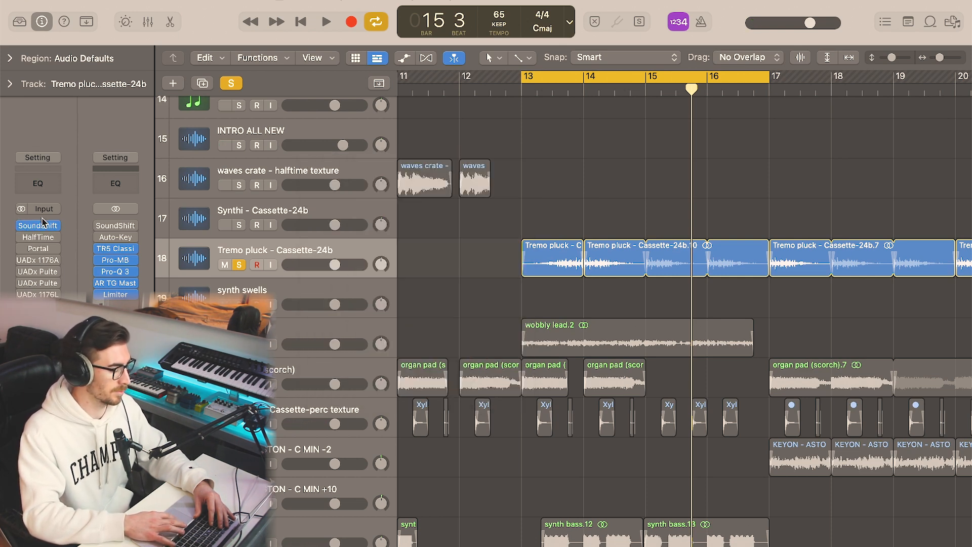
{"action": "left_click", "coordinate": [38, 237]}
{"action": "left_click", "coordinate": [315, 162]}
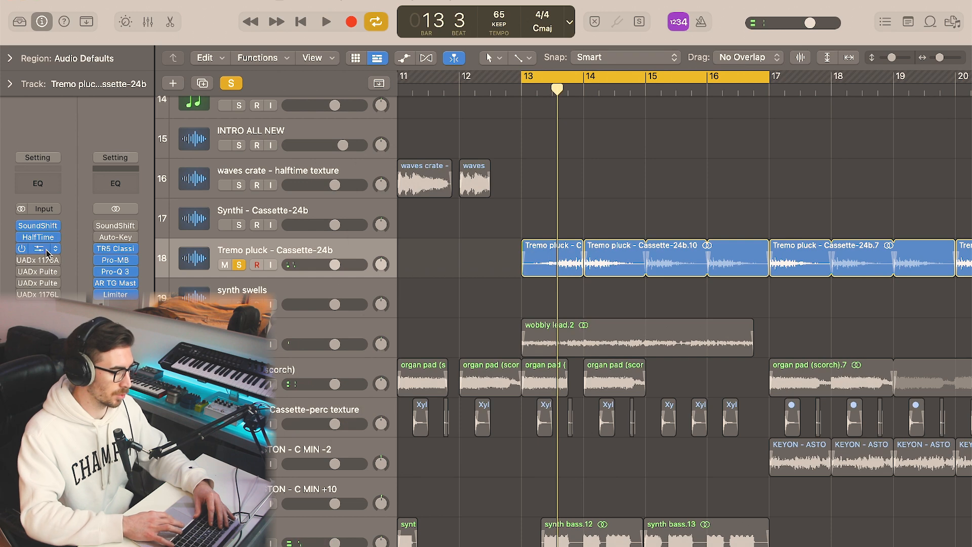
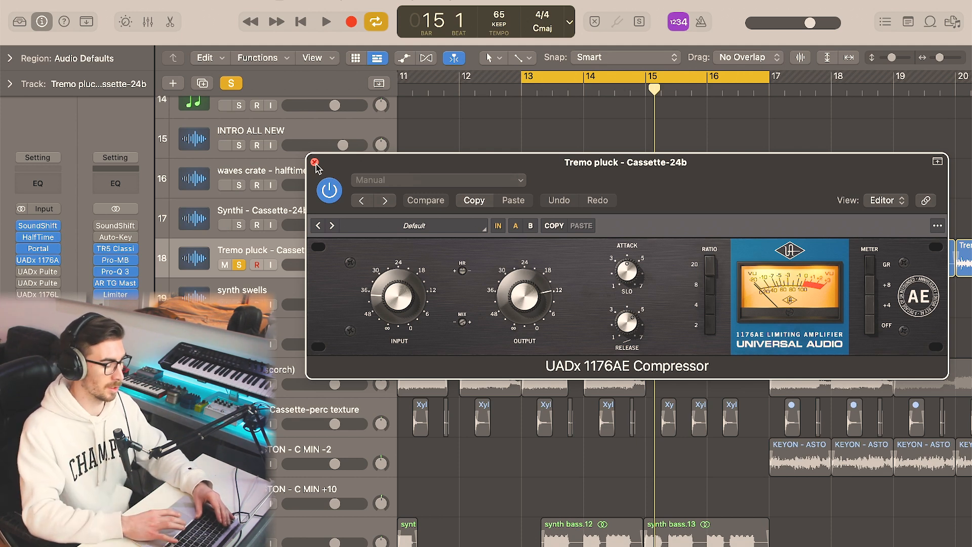
Close the 1176AE window, then re-enable and review the Pultec EQP-1A, Pultec HLF-3C and 1176LN Rev E inserts
{"action": "left_click", "coordinate": [314, 162]}
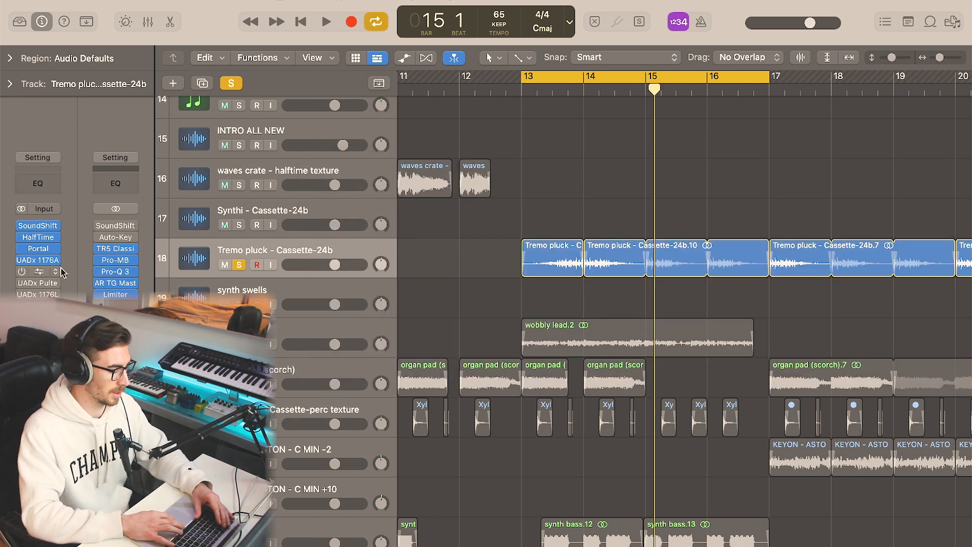
{"action": "left_click", "coordinate": [34, 274]}
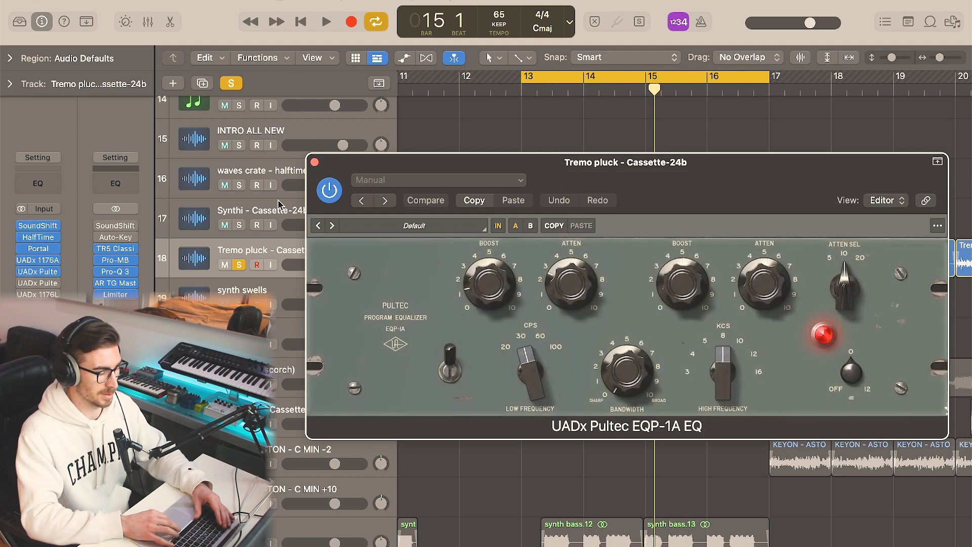
{"action": "left_click", "coordinate": [315, 162]}
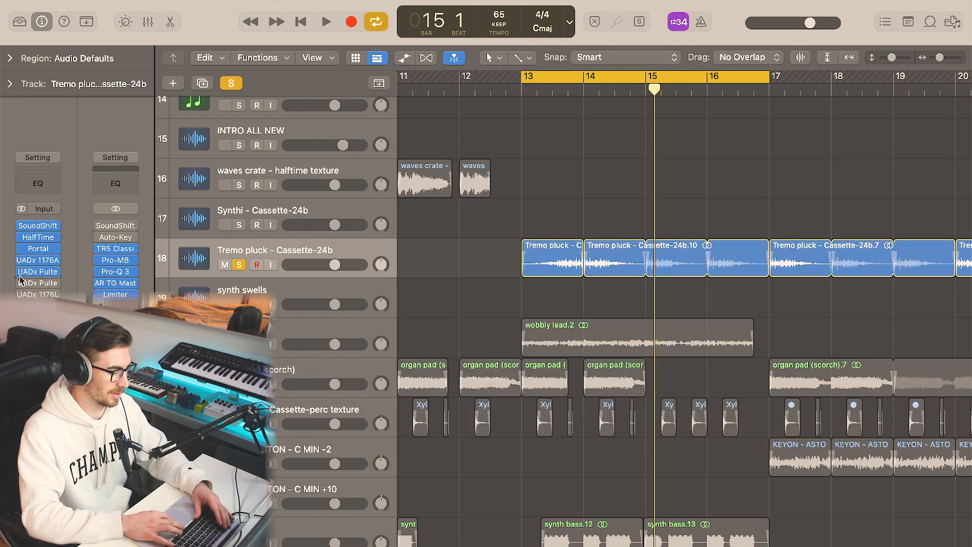
{"action": "left_click", "coordinate": [37, 283]}
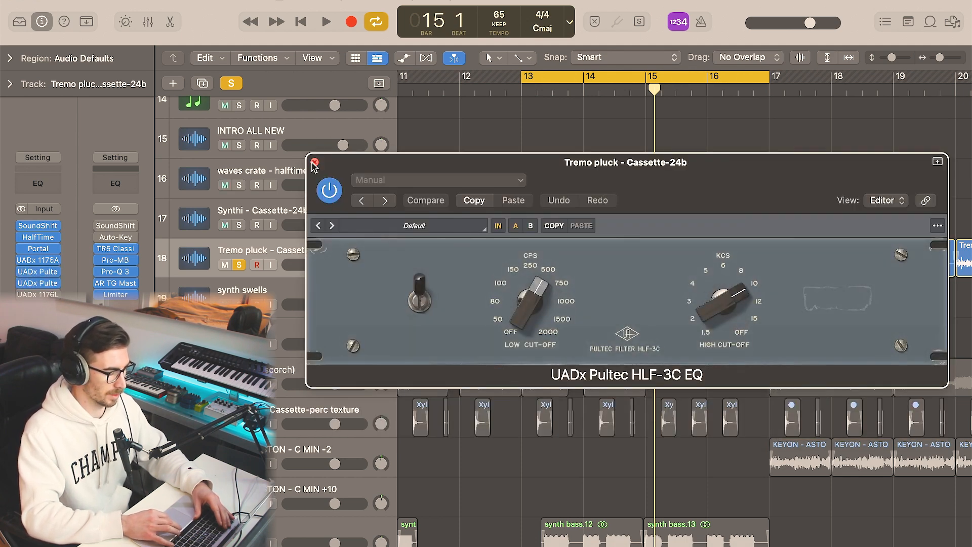
{"action": "left_click", "coordinate": [314, 162]}
{"action": "left_click", "coordinate": [36, 294]}
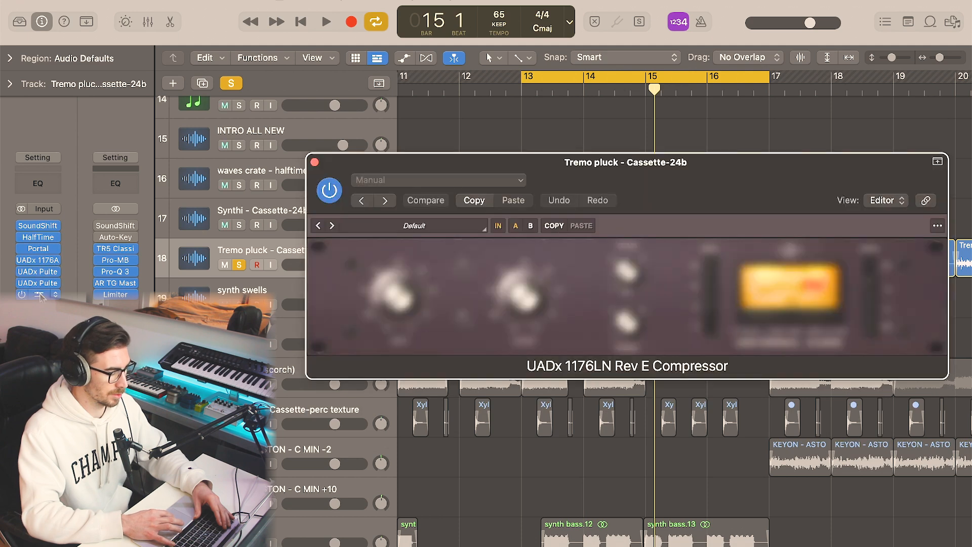
{"action": "left_click", "coordinate": [314, 162]}
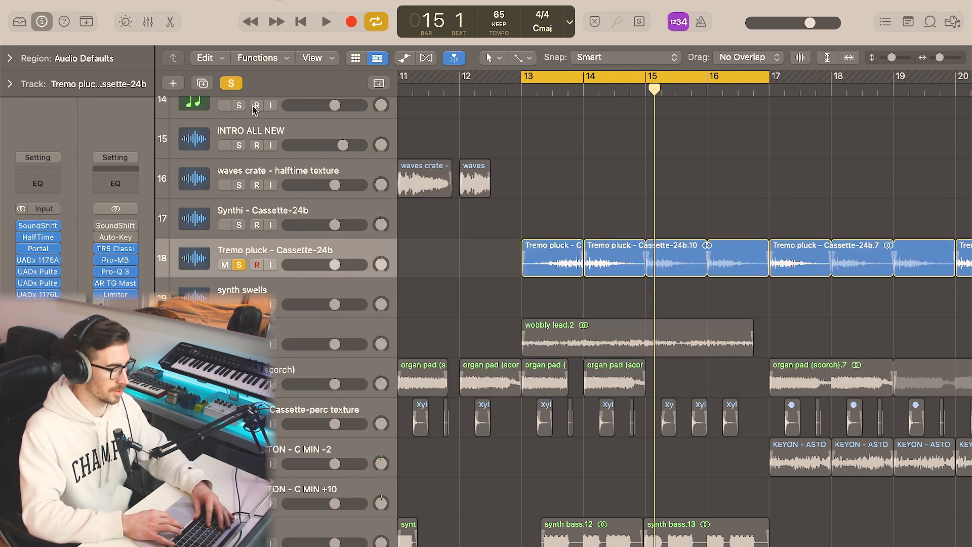
Play the soloed Tremo pluck track from bar 13 to hear its regions with the inserts enabled
{"action": "key", "text": "space"}
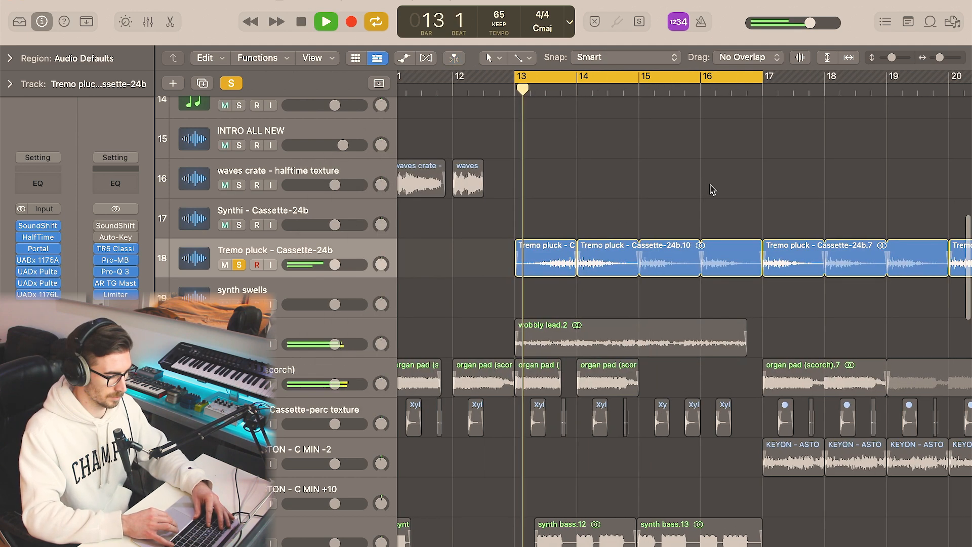
{"action": "key", "text": "super+Right"}
{"action": "key", "text": "super+Right"}
{"action": "key", "text": "super+Right"}
{"action": "scroll", "coordinate": [714, 186], "scroll_direction": "right", "scroll_amount": 1}
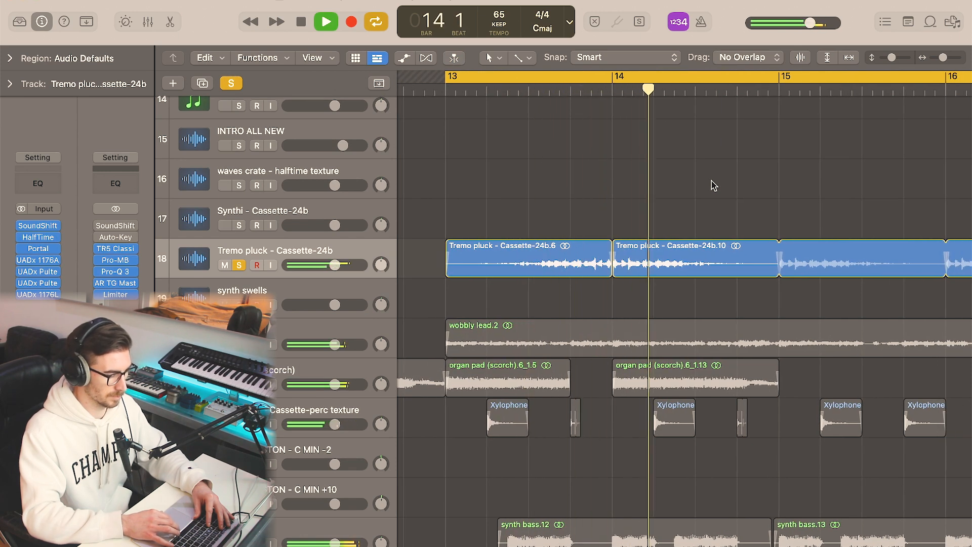
{"action": "key", "text": "super+Left"}
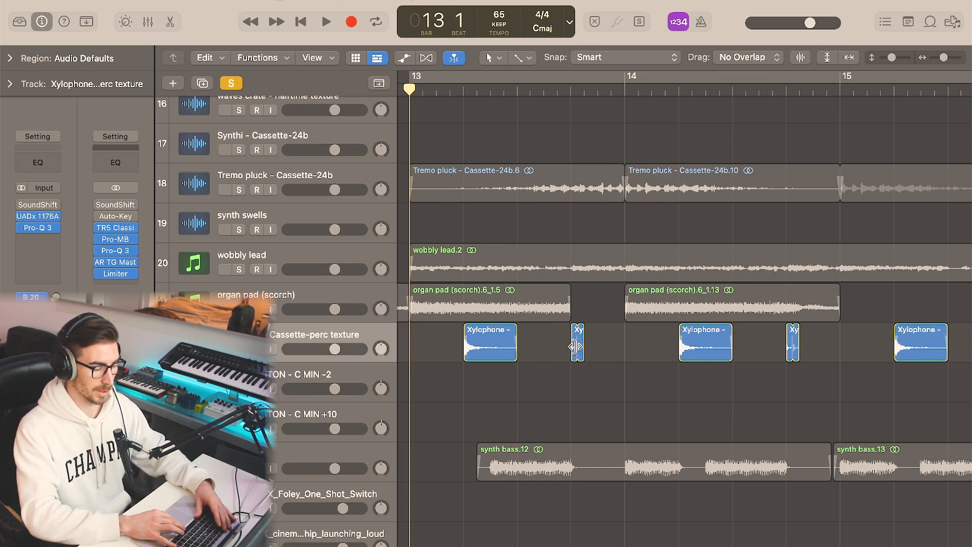
Listen to the soloed Xylophone - Cassette-perc texture regions from bar 13
{"action": "key", "text": "super+Right"}
{"action": "key", "text": "space"}
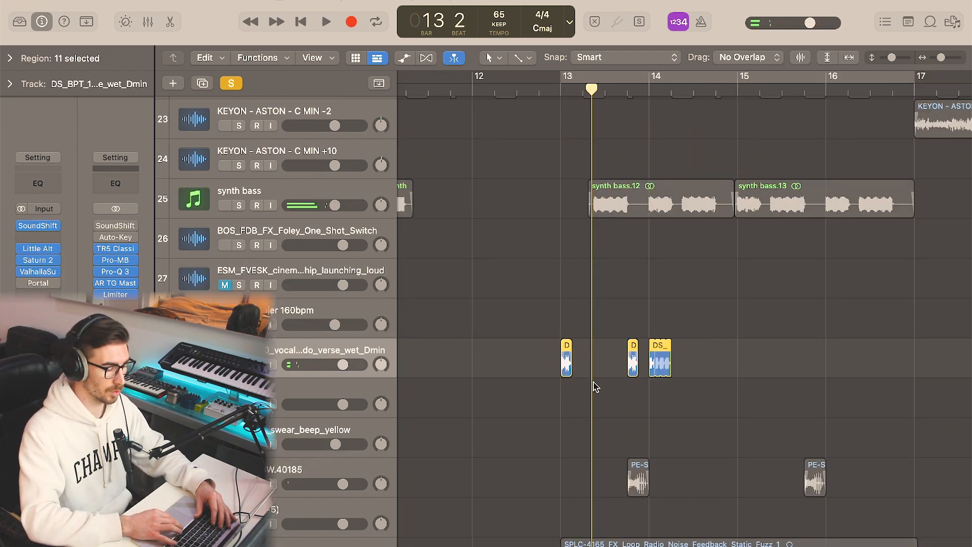
Solo the organ pad (scorch) and Xylophone tracks with the vocal chops and play them from just before bar 13
{"action": "key", "text": "super+Right"}
{"action": "left_click", "coordinate": [513, 89]}
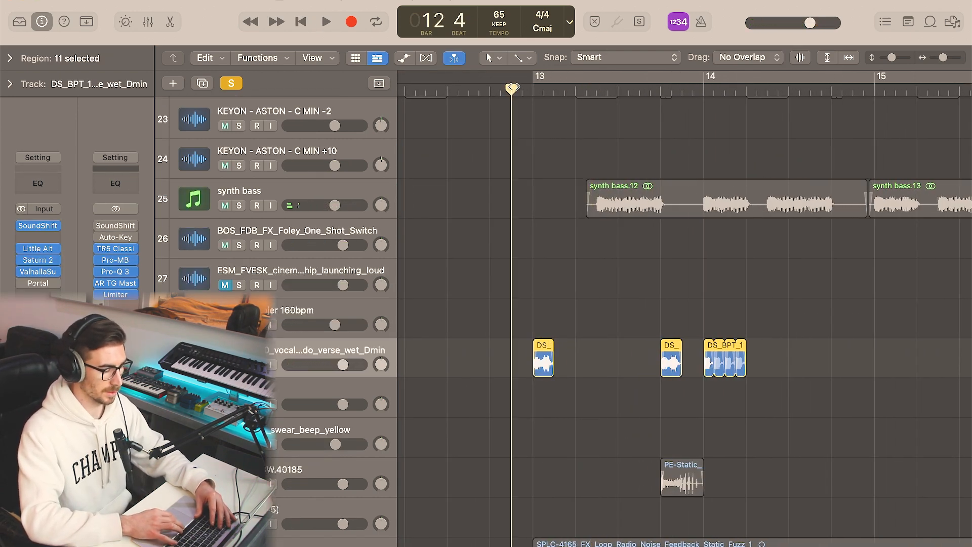
{"action": "scroll", "coordinate": [501, 221], "scroll_direction": "up", "scroll_amount": 5}
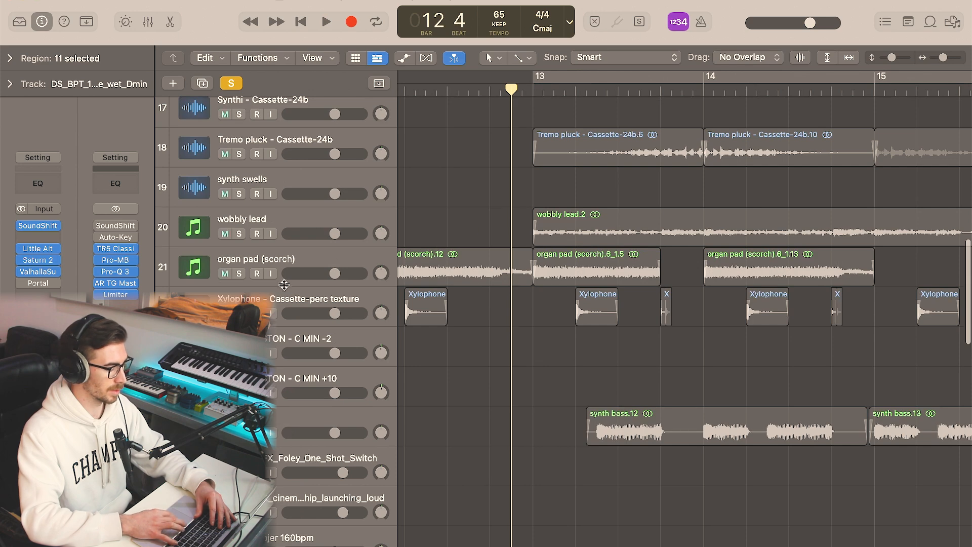
{"action": "left_click", "coordinate": [239, 273]}
{"action": "scroll", "coordinate": [283, 258], "scroll_direction": "down", "scroll_amount": 4}
{"action": "key", "text": "space"}
{"action": "left_click", "coordinate": [239, 223]}
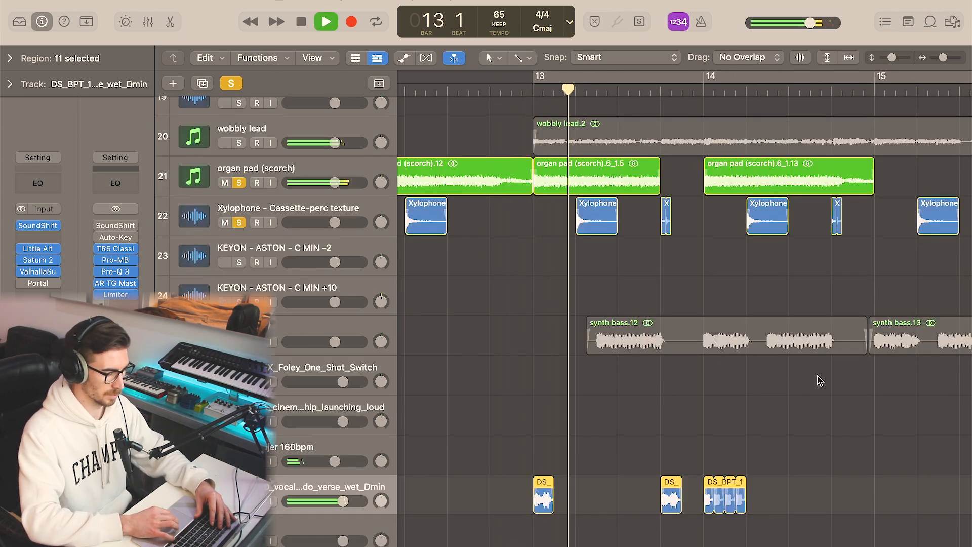
{"action": "scroll", "coordinate": [863, 412], "scroll_direction": "right", "scroll_amount": 2}
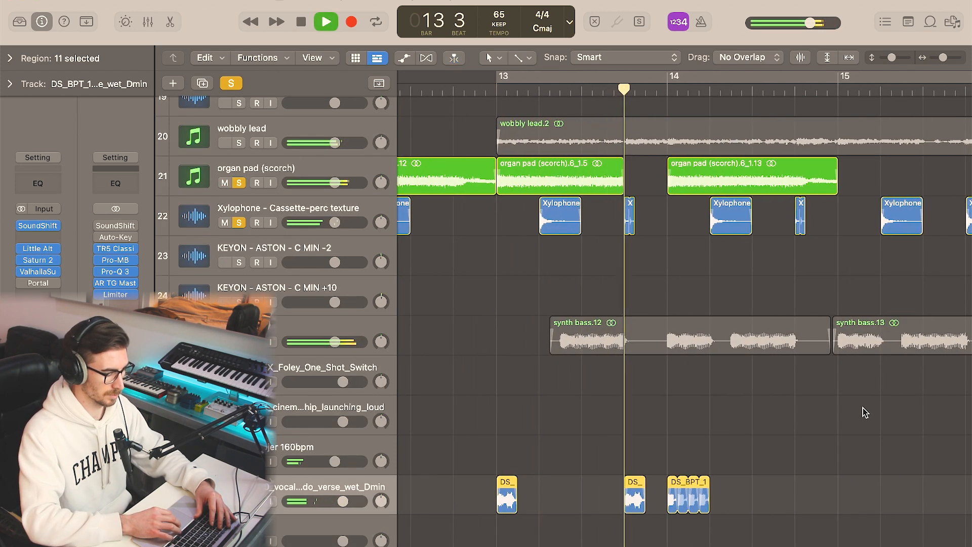
{"action": "scroll", "coordinate": [864, 412], "scroll_direction": "right", "scroll_amount": 2}
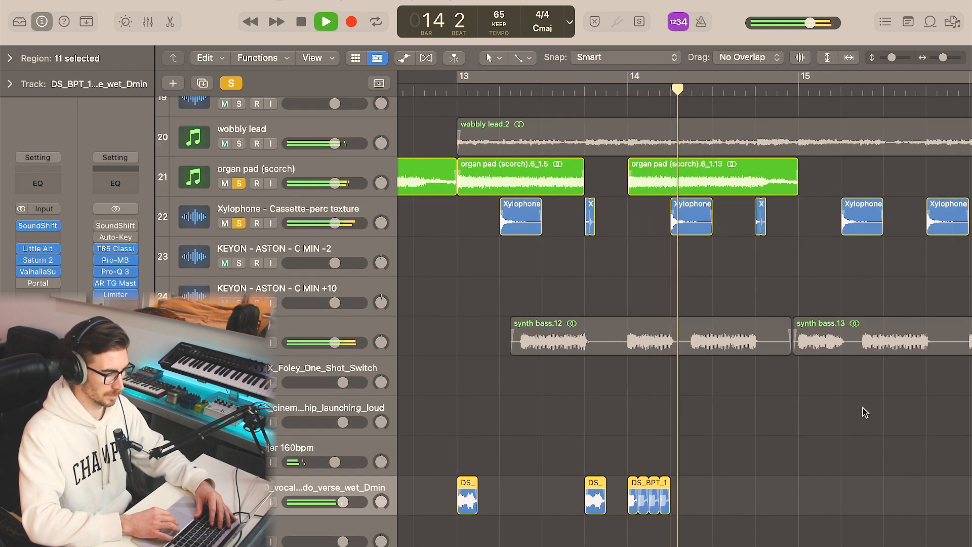
{"action": "scroll", "coordinate": [865, 412], "scroll_direction": "right", "scroll_amount": 2}
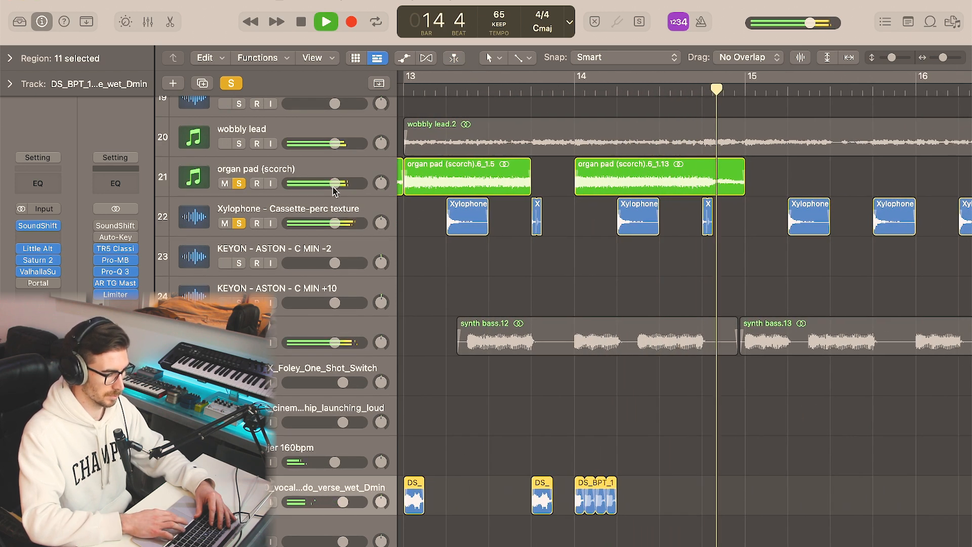
{"action": "key", "text": "space"}
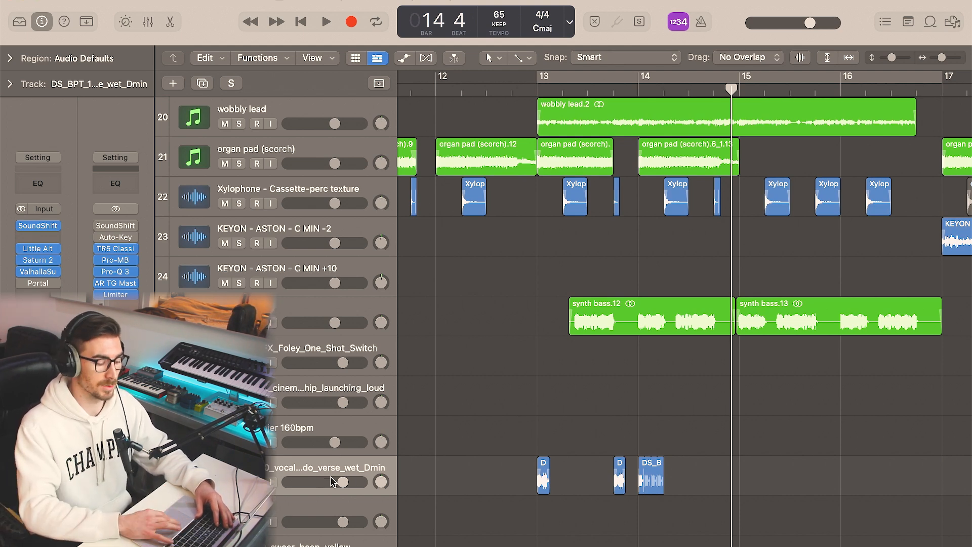
Examine the placement of the DS_BPT_130 vocal chops and nearby effects between bars 9 and 15
{"action": "scroll", "coordinate": [601, 413], "scroll_direction": "down", "scroll_amount": 5}
{"action": "key", "text": "super+Left"}
{"action": "key", "text": "super+Left"}
{"action": "key", "text": "super+Left"}
{"action": "key", "text": "super+Left"}
{"action": "key", "text": "super+Left"}
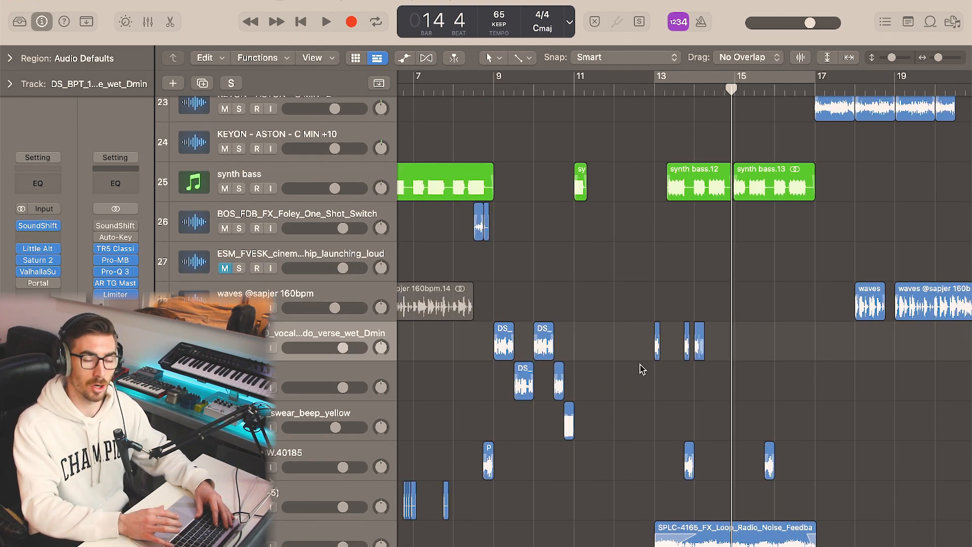
{"action": "key", "text": "super+Right"}
{"action": "key", "text": "super+Right"}
{"action": "key", "text": "super+Right"}
{"action": "key", "text": "super+Right"}
{"action": "key", "text": "super+Right"}
{"action": "key", "text": "super+Right"}
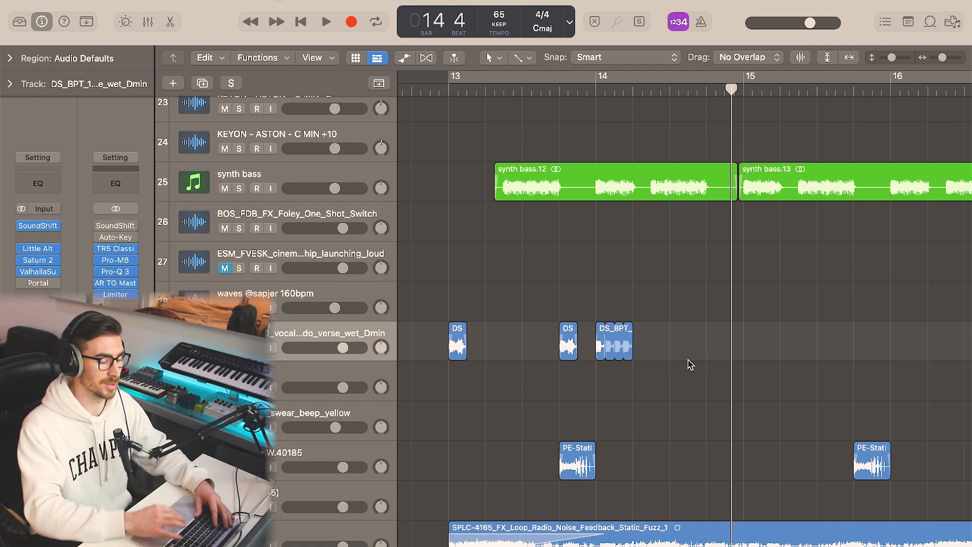
Solo the long static track's radio noise region and listen to it from bar 13
{"action": "scroll", "coordinate": [690, 364], "scroll_direction": "down", "scroll_amount": 2}
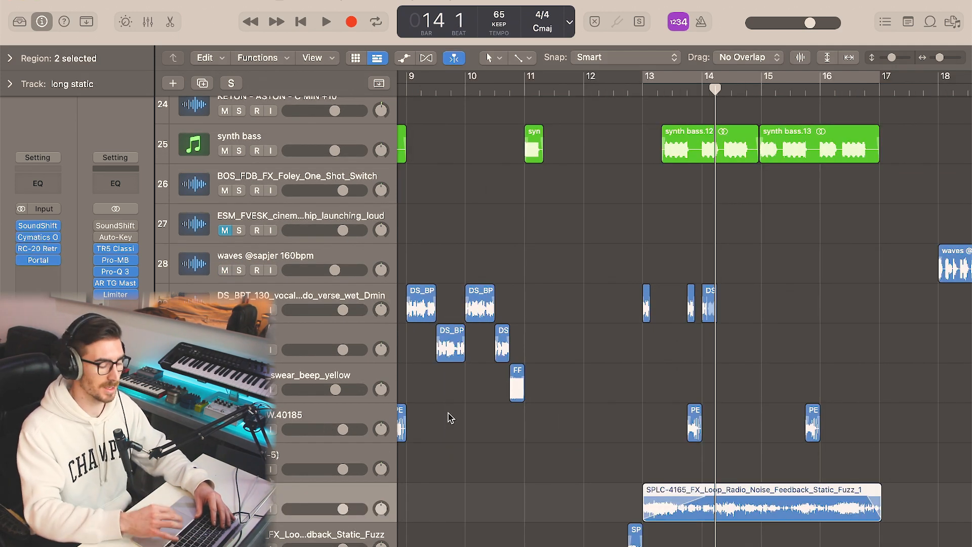
{"action": "scroll", "coordinate": [475, 463], "scroll_direction": "down", "scroll_amount": 2}
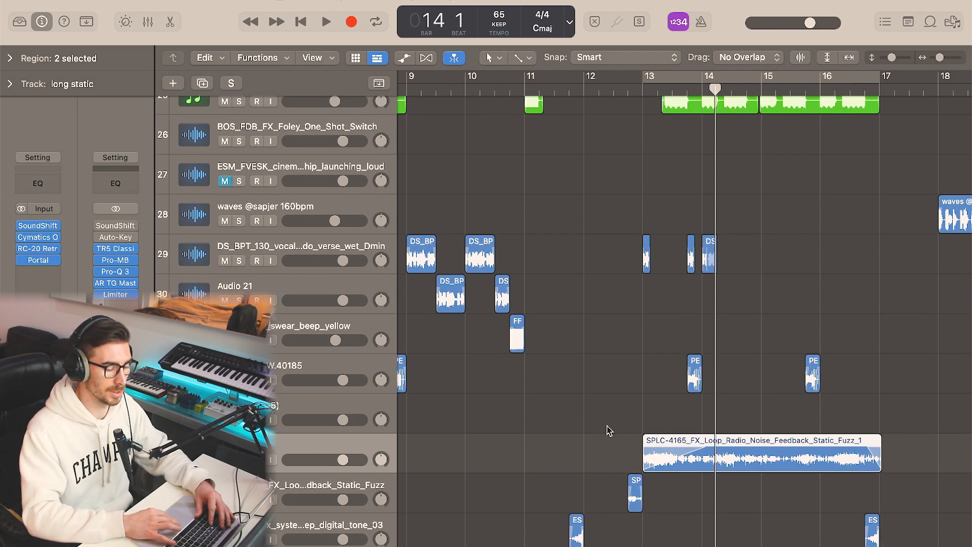
{"action": "left_click", "coordinate": [591, 409]}
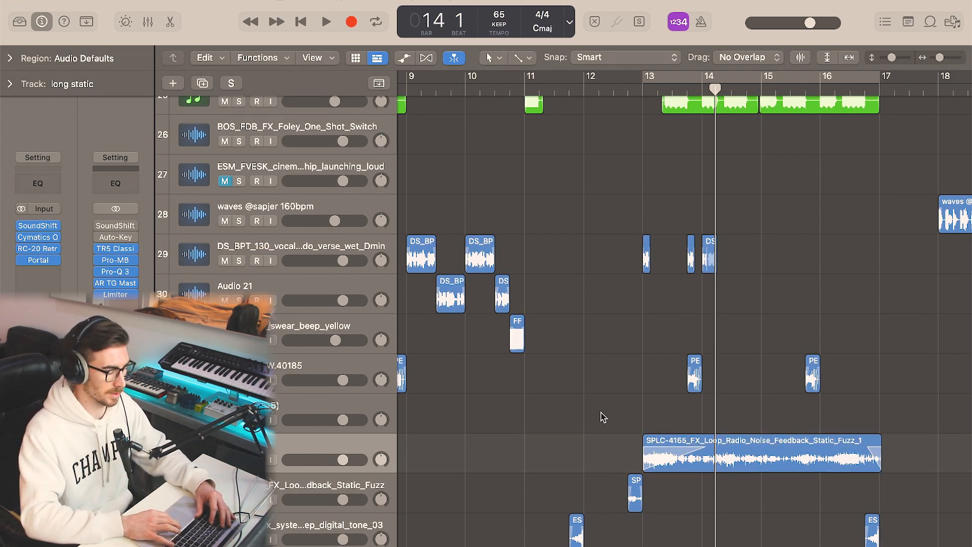
{"action": "scroll", "coordinate": [634, 433], "scroll_direction": "right", "scroll_amount": 3}
{"action": "key", "text": "ctrl+s"}
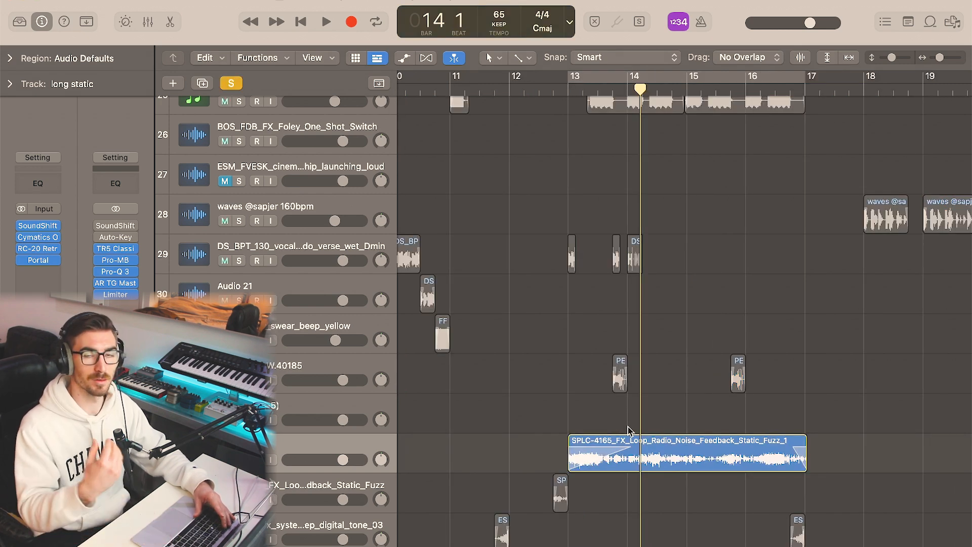
{"action": "left_click", "coordinate": [567, 93]}
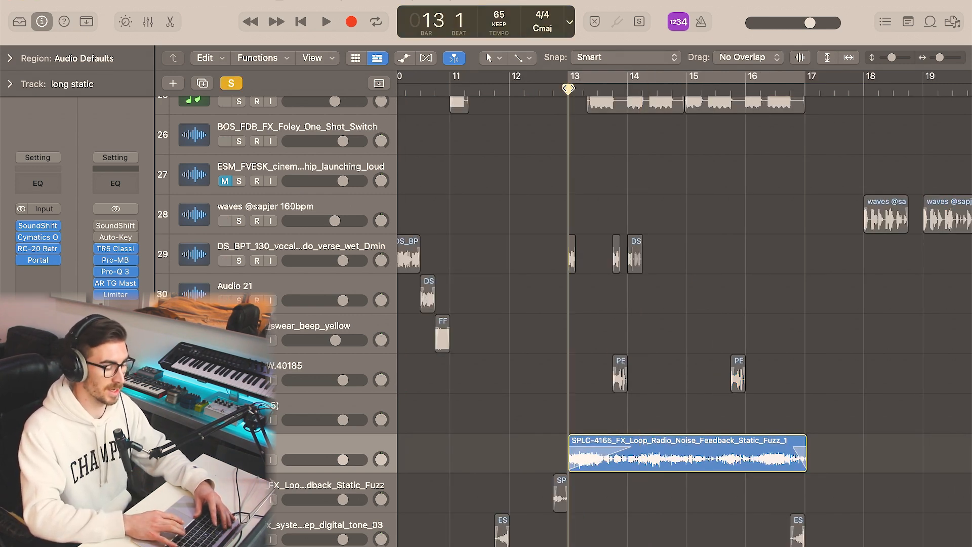
{"action": "key", "text": "space"}
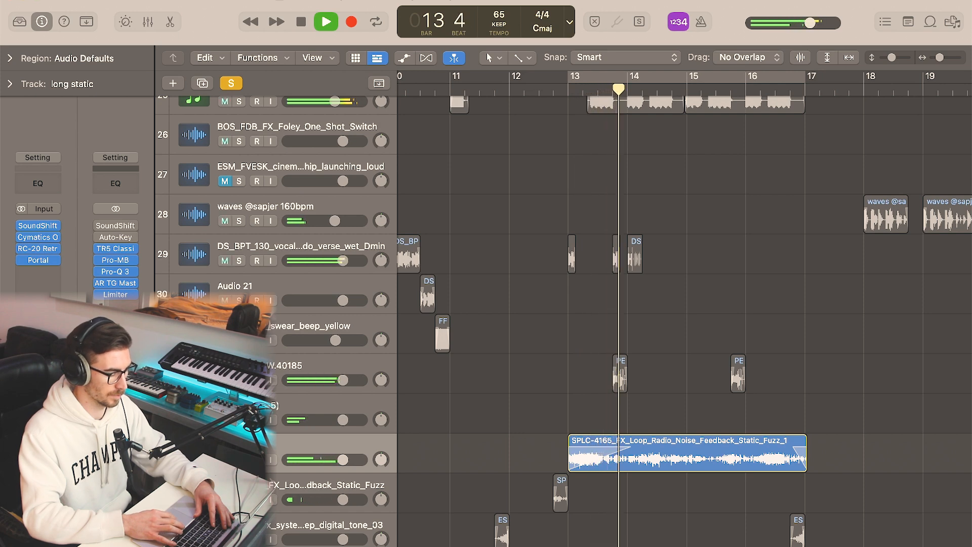
{"action": "key", "text": "space"}
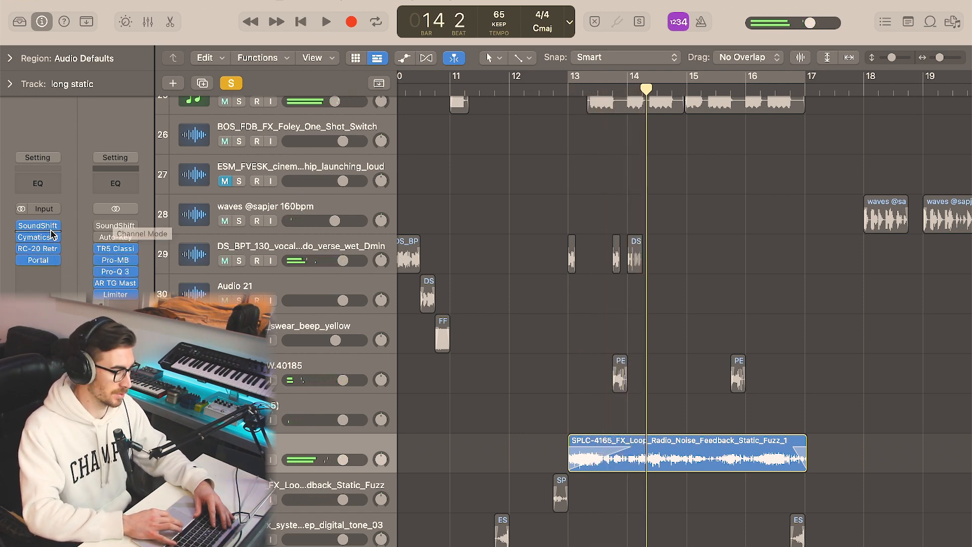
Review the settings of the SoundShift, Cymatics Origin, RC-20 and Portal inserts on the long static track
{"action": "left_click", "coordinate": [38, 225]}
{"action": "left_click", "coordinate": [315, 162]}
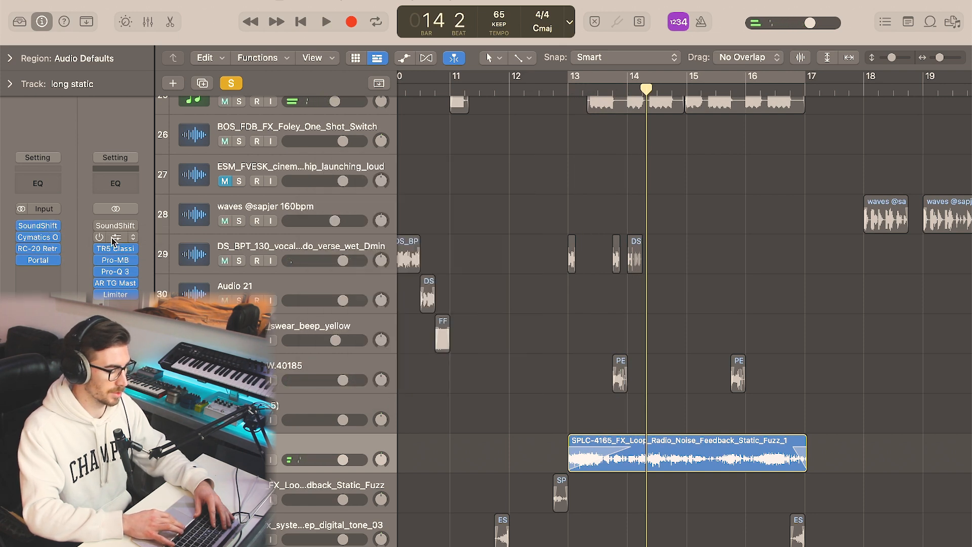
{"action": "left_click", "coordinate": [37, 237]}
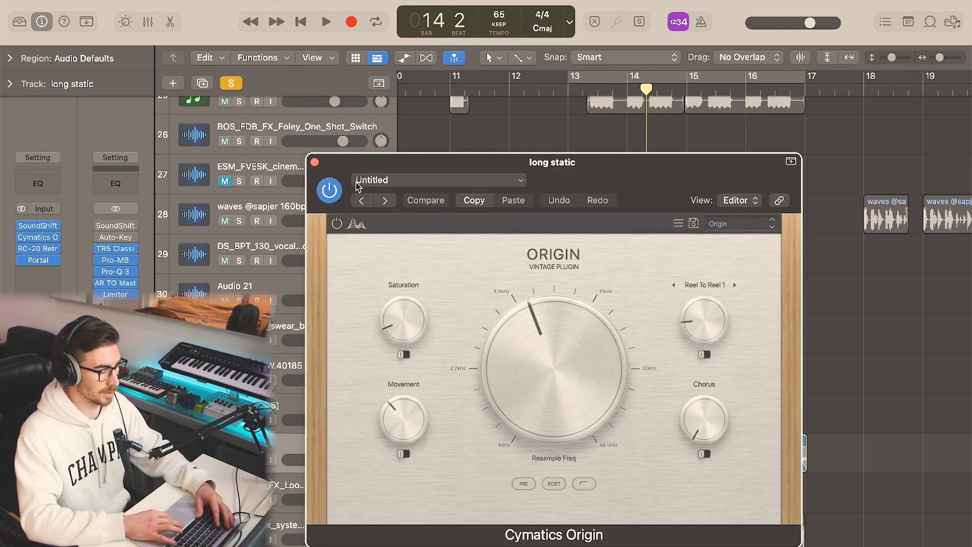
{"action": "left_click", "coordinate": [314, 162]}
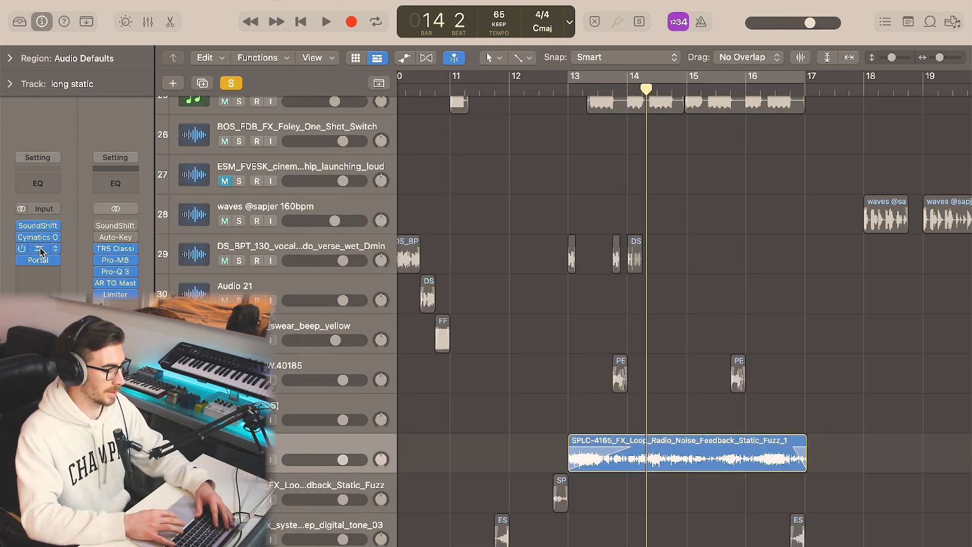
{"action": "left_click", "coordinate": [38, 248]}
{"action": "left_click", "coordinate": [314, 78]}
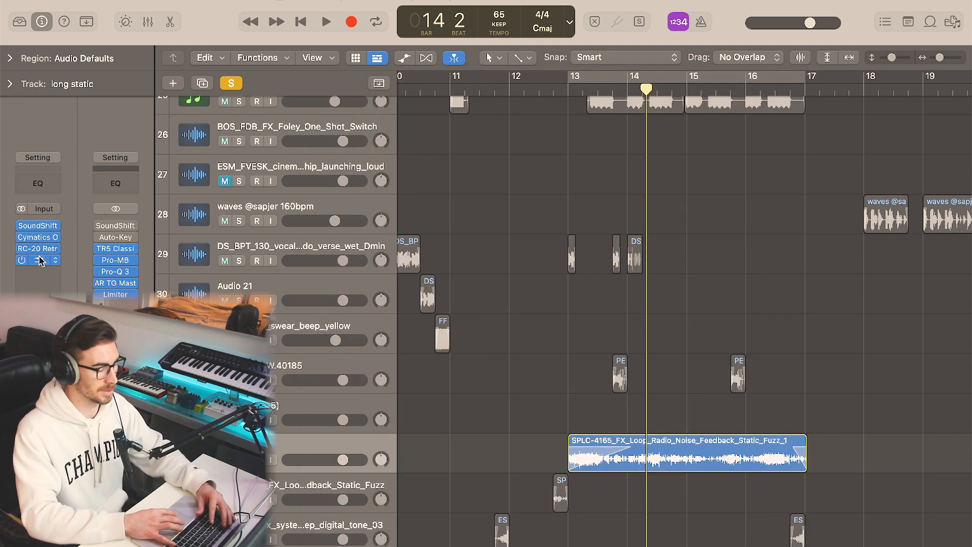
{"action": "left_click", "coordinate": [38, 260]}
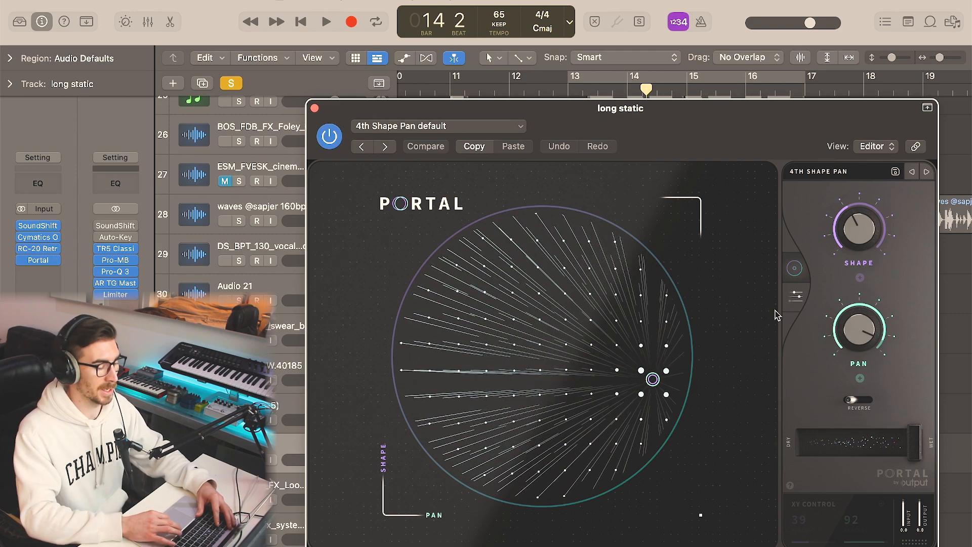
{"action": "left_click", "coordinate": [315, 108]}
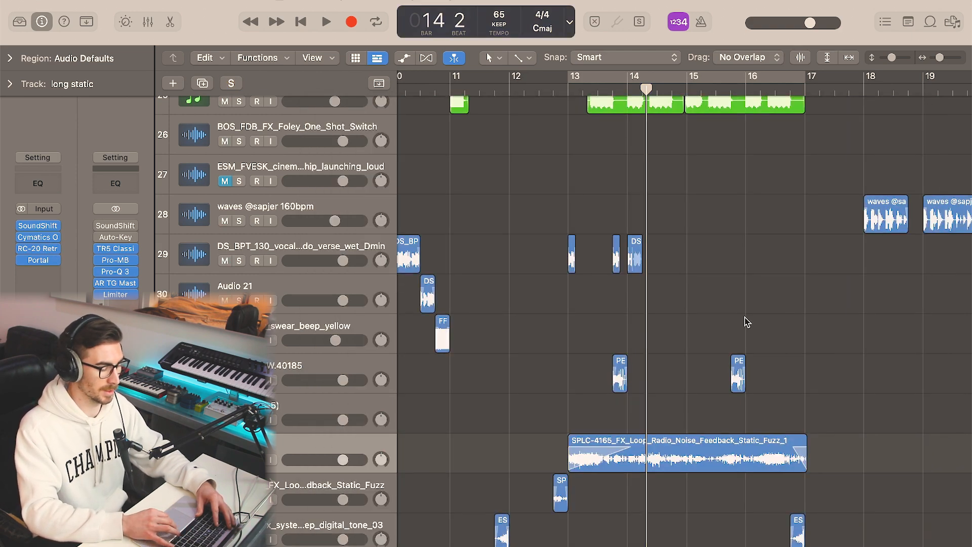
Review the SoundShift, UADx 1176 Rev A, stereo delay and PanCake 2 inserts on the arp texture track
{"action": "scroll", "coordinate": [745, 321], "scroll_direction": "down", "scroll_amount": 4}
{"action": "scroll", "coordinate": [745, 321], "scroll_direction": "down", "scroll_amount": 1}
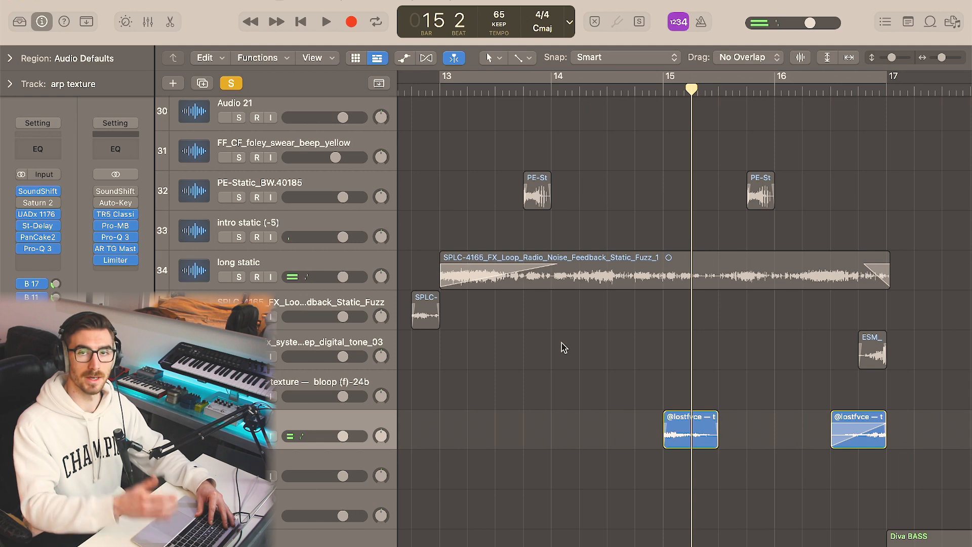
{"action": "left_click", "coordinate": [44, 192]}
{"action": "left_click", "coordinate": [315, 162]}
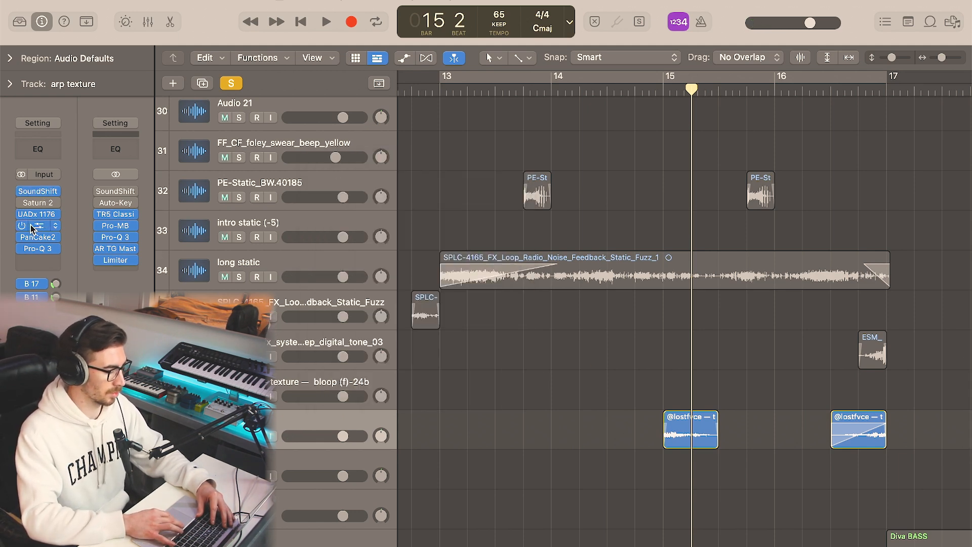
{"action": "left_click", "coordinate": [37, 214]}
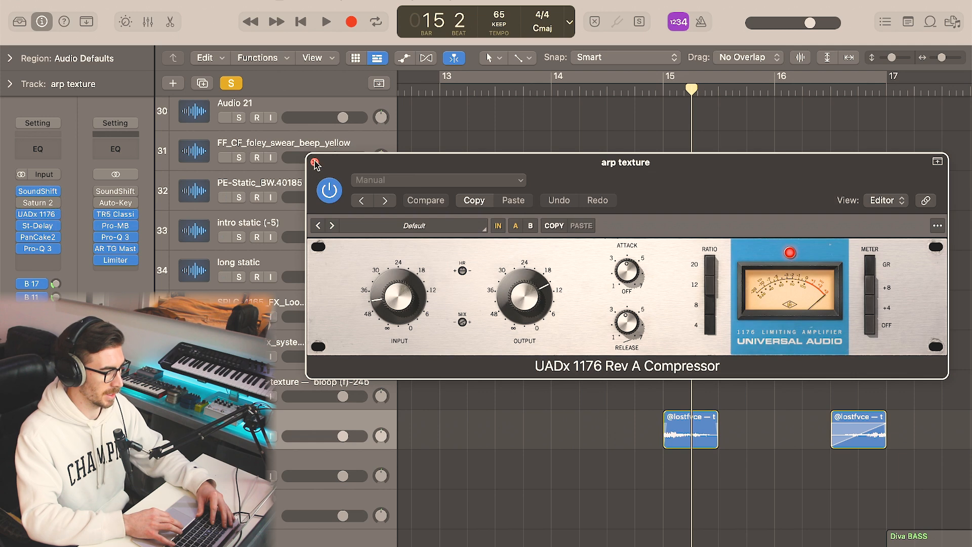
{"action": "left_click", "coordinate": [315, 162]}
{"action": "left_click", "coordinate": [38, 225]}
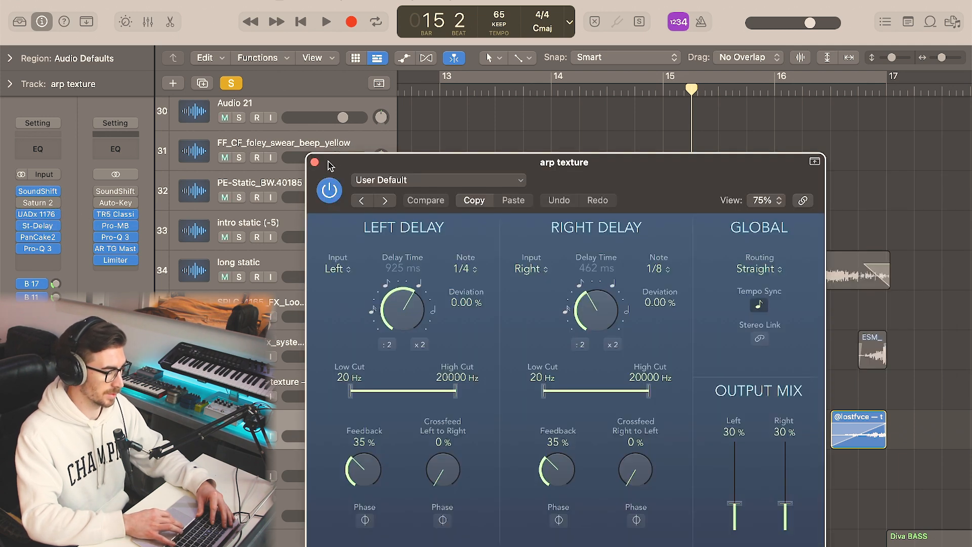
{"action": "left_click", "coordinate": [314, 162]}
{"action": "left_click", "coordinate": [38, 237]}
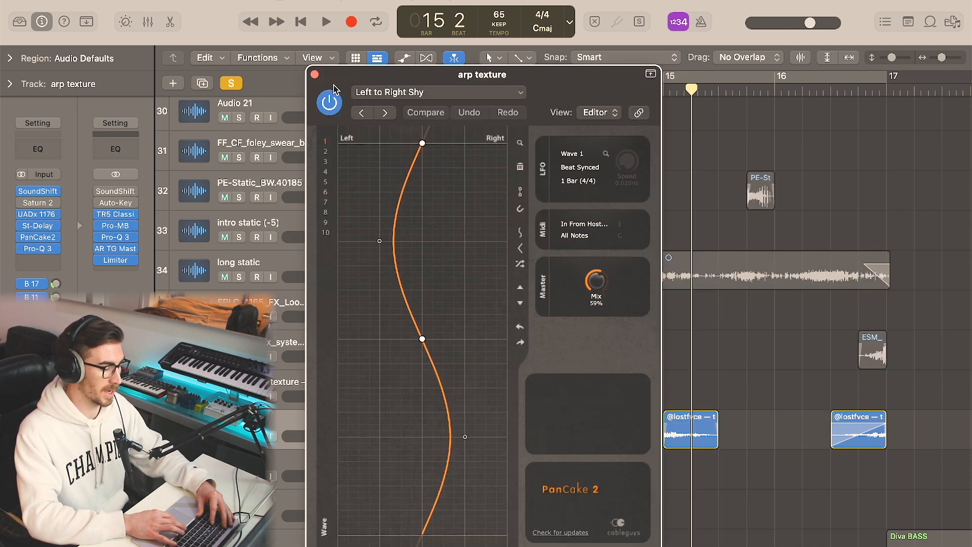
{"action": "left_click", "coordinate": [314, 75]}
Open Pro-Q 3 on the arp texture track and inspect the high-frequency bell's stereo placement and the low cut
{"action": "left_click", "coordinate": [38, 249]}
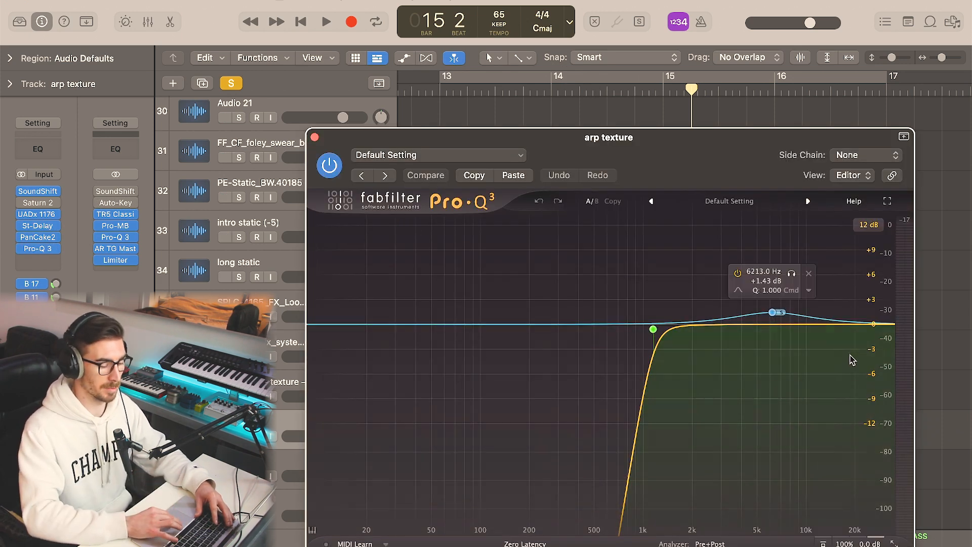
{"action": "mouse_move", "coordinate": [772, 314]}
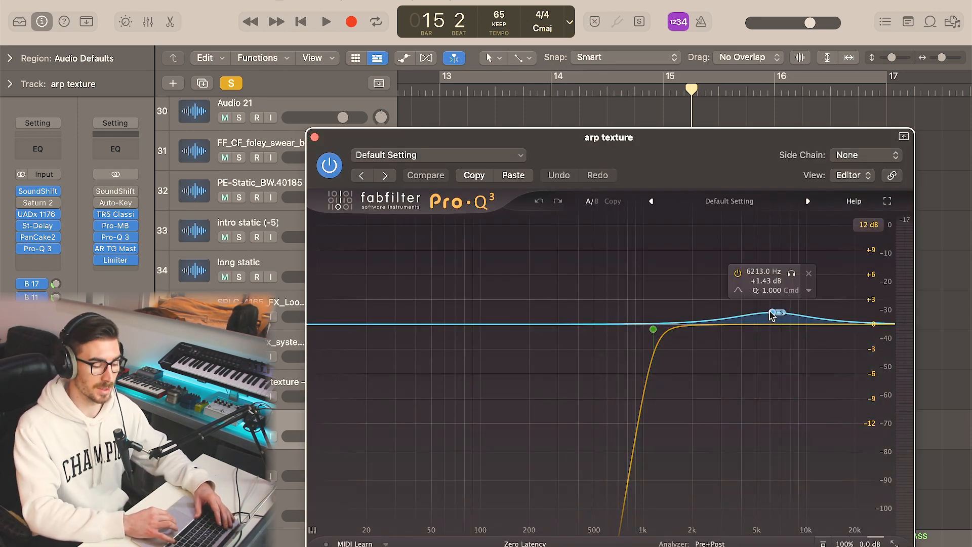
{"action": "right_click", "coordinate": [773, 314]}
{"action": "mouse_move", "coordinate": [836, 406]}
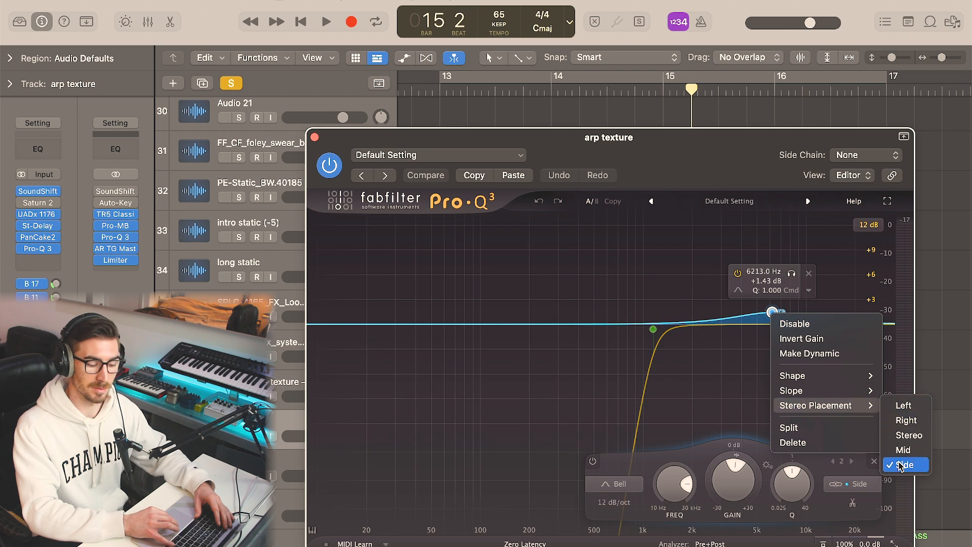
{"action": "left_click", "coordinate": [686, 278]}
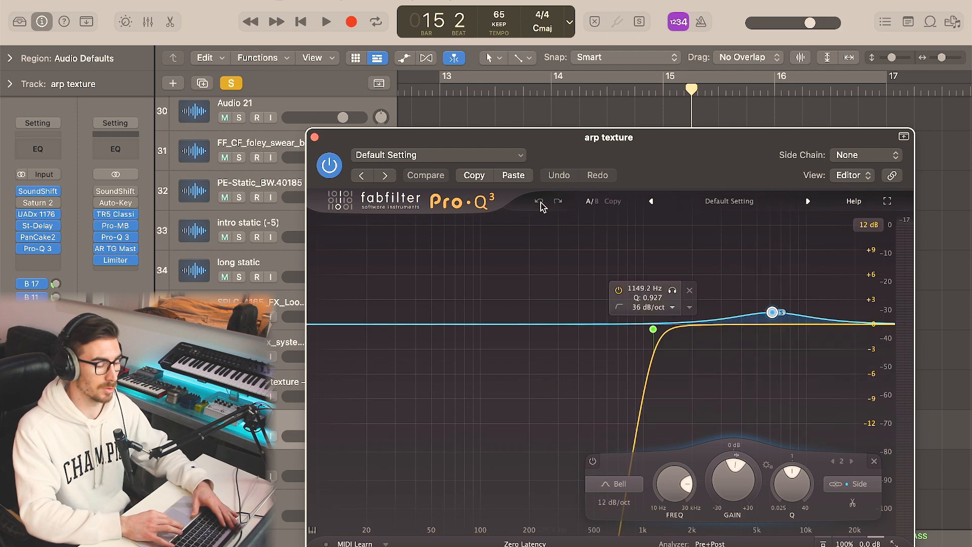
Close the arp texture's EQ and play the full arrangement from just before bar 16 into the section starting at bar 17
{"action": "left_click", "coordinate": [314, 137]}
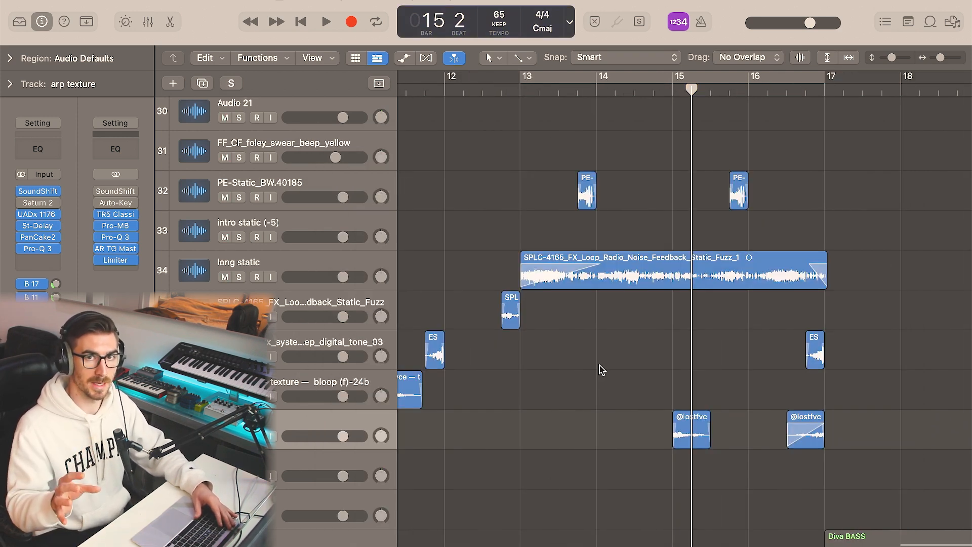
{"action": "key", "text": "super+Left"}
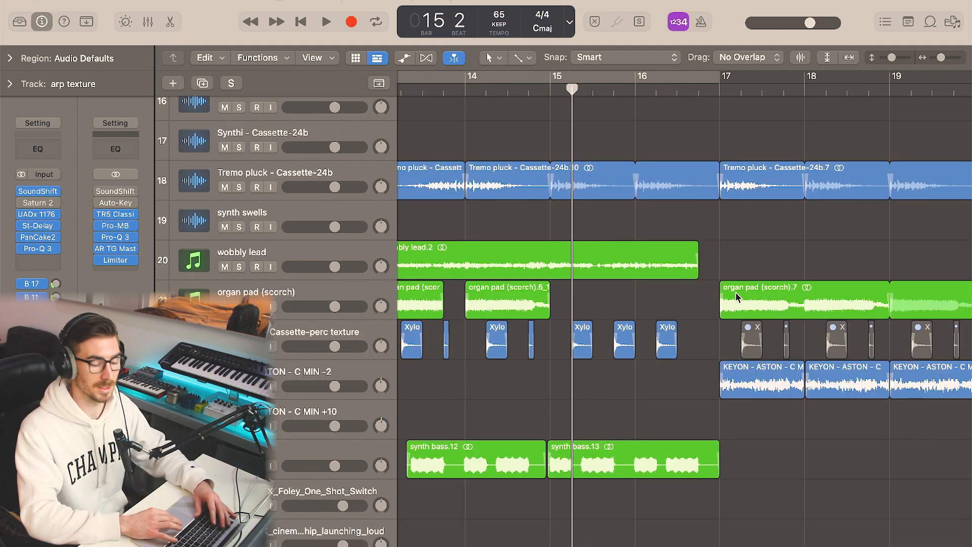
{"action": "left_click", "coordinate": [622, 92]}
{"action": "key", "text": "space"}
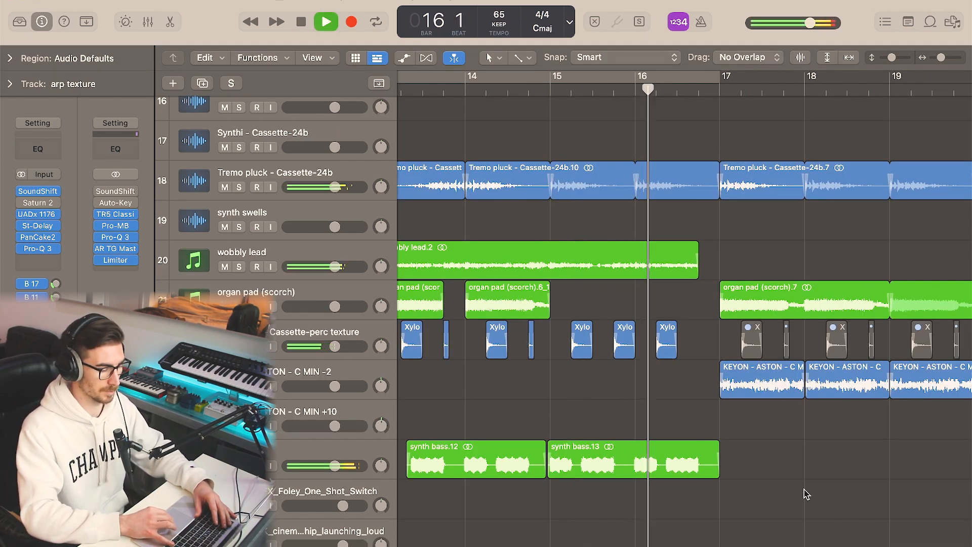
{"action": "scroll", "coordinate": [807, 493], "scroll_direction": "right", "scroll_amount": 1}
{"action": "key", "text": "super+Left"}
{"action": "key", "text": "super+Left"}
{"action": "scroll", "coordinate": [810, 492], "scroll_direction": "down", "scroll_amount": 5}
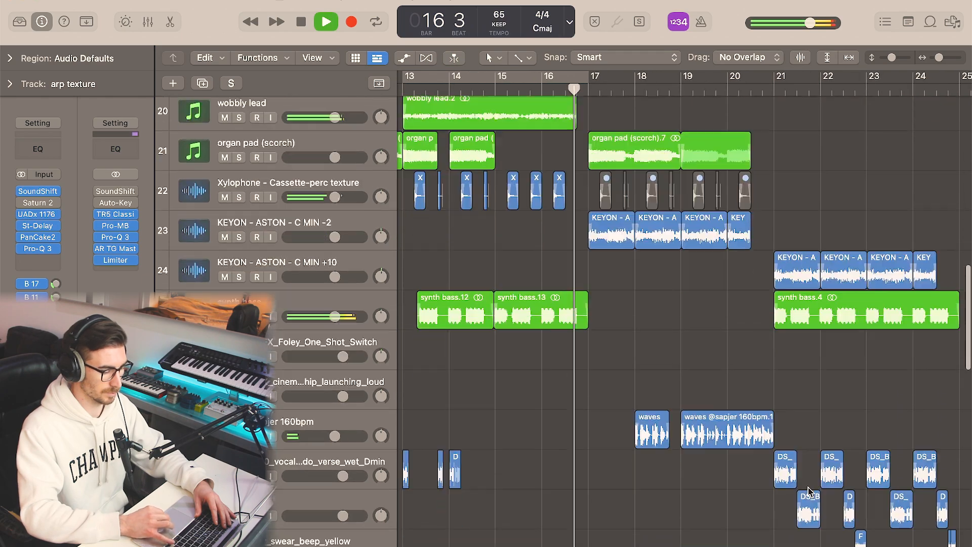
{"action": "scroll", "coordinate": [810, 491], "scroll_direction": "up", "scroll_amount": 3}
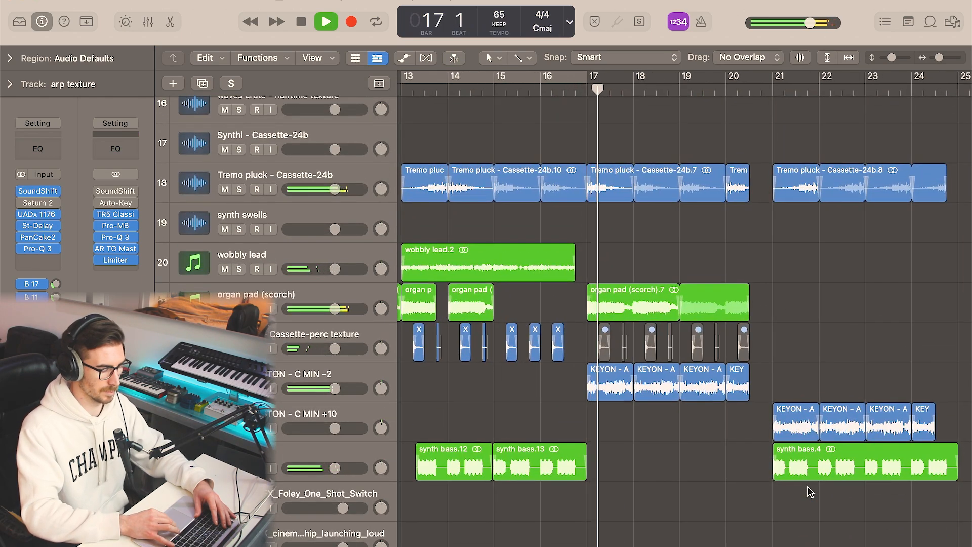
{"action": "scroll", "coordinate": [810, 492], "scroll_direction": "down", "scroll_amount": 2}
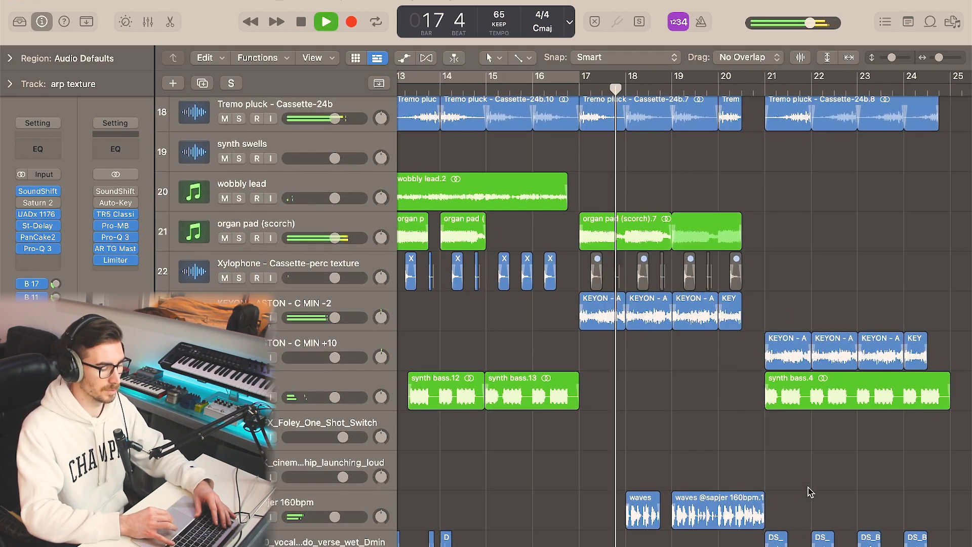
{"action": "scroll", "coordinate": [810, 491], "scroll_direction": "up", "scroll_amount": 1}
{"action": "scroll", "coordinate": [810, 491], "scroll_direction": "down", "scroll_amount": 1}
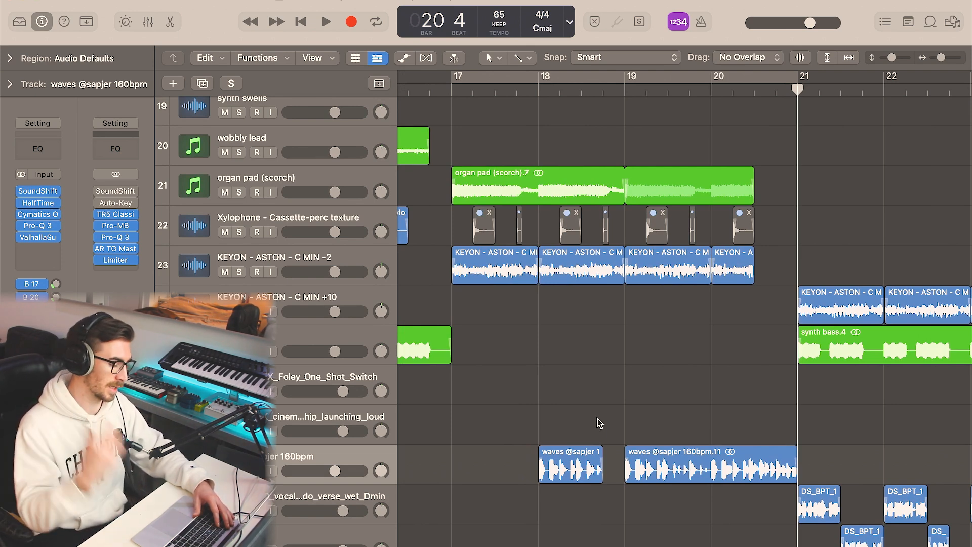
Turn on cycling for bars 17 to 21 and listen to the waves 160bpm regions within the full mix
{"action": "mouse_move", "coordinate": [109, 239]}
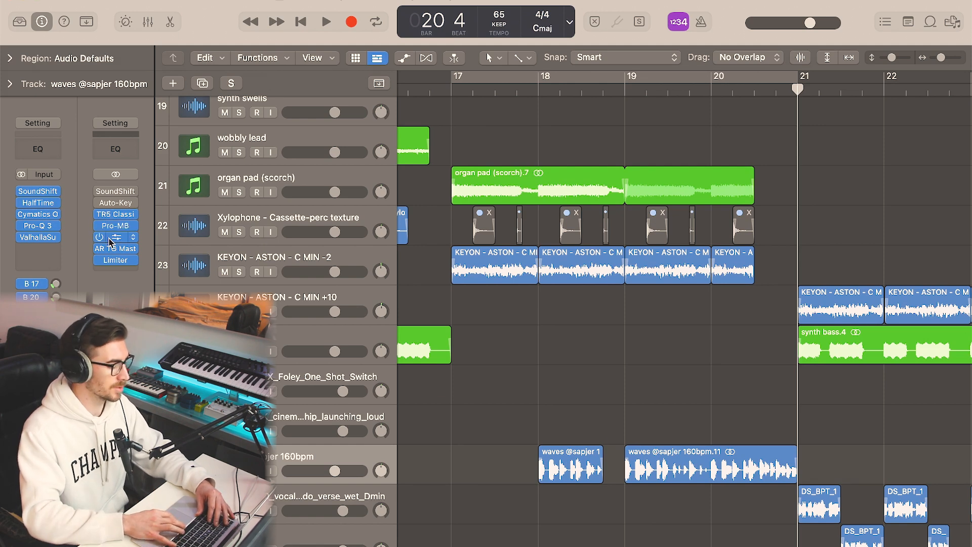
{"action": "scroll", "coordinate": [644, 375], "scroll_direction": "left", "scroll_amount": 2}
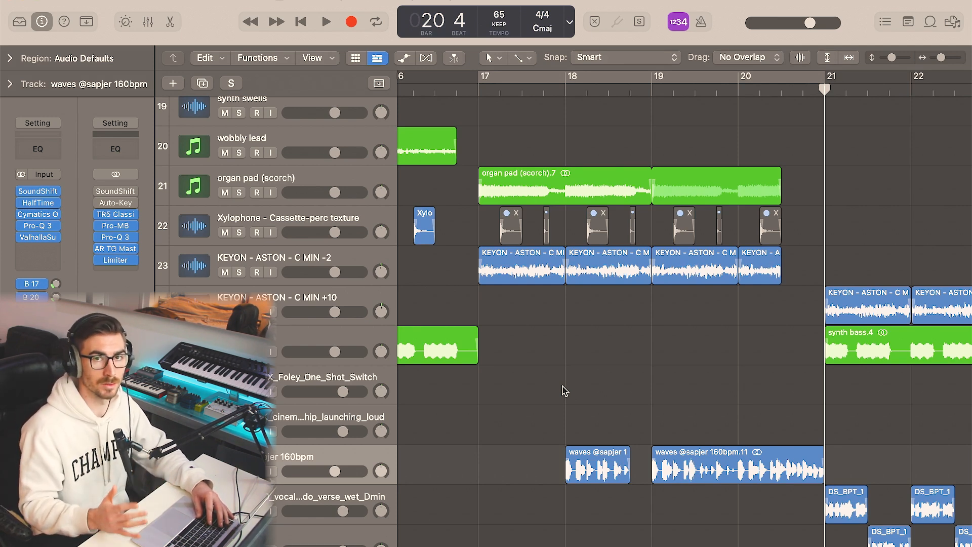
{"action": "key", "text": "c"}
{"action": "key", "text": "space"}
{"action": "scroll", "coordinate": [642, 407], "scroll_direction": "right", "scroll_amount": 1}
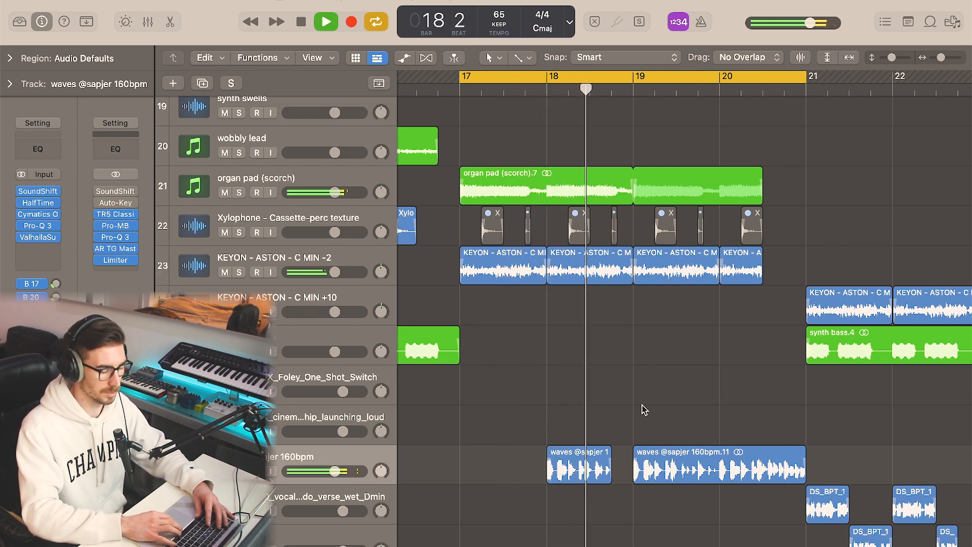
{"action": "key", "text": "space"}
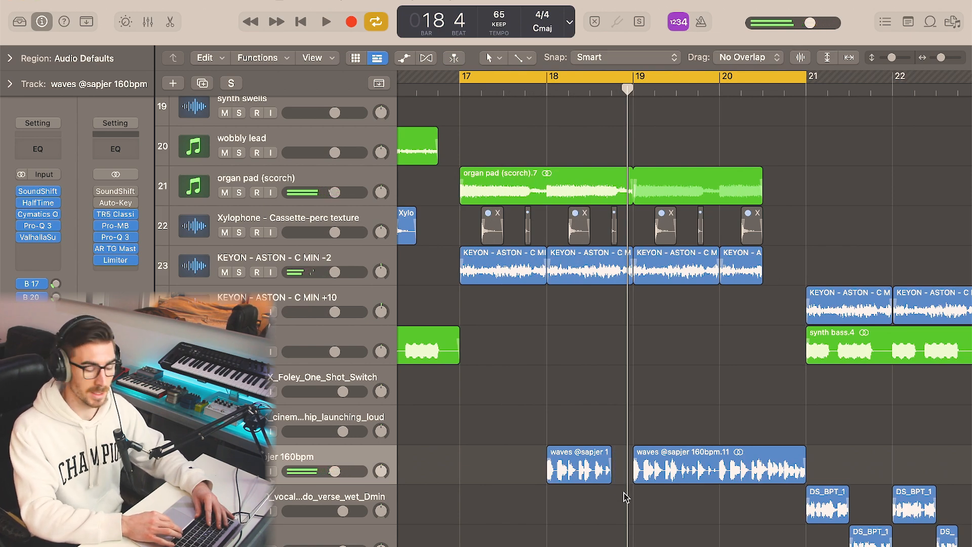
Review the SoundShifter Pitch and HalfTime settings on the waves 160bpm track
{"action": "key", "text": "super+Right"}
{"action": "scroll", "coordinate": [626, 497], "scroll_direction": "down", "scroll_amount": 1}
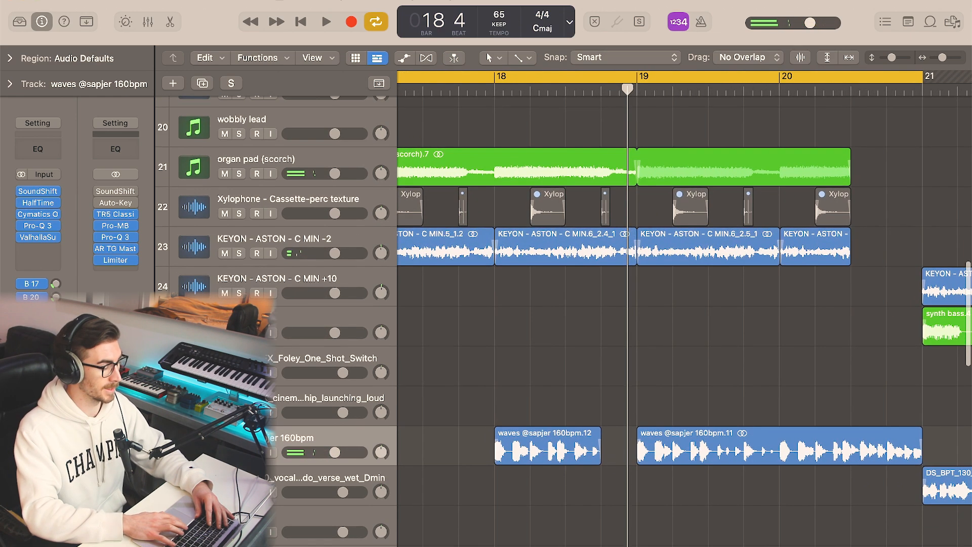
{"action": "left_click", "coordinate": [38, 202]}
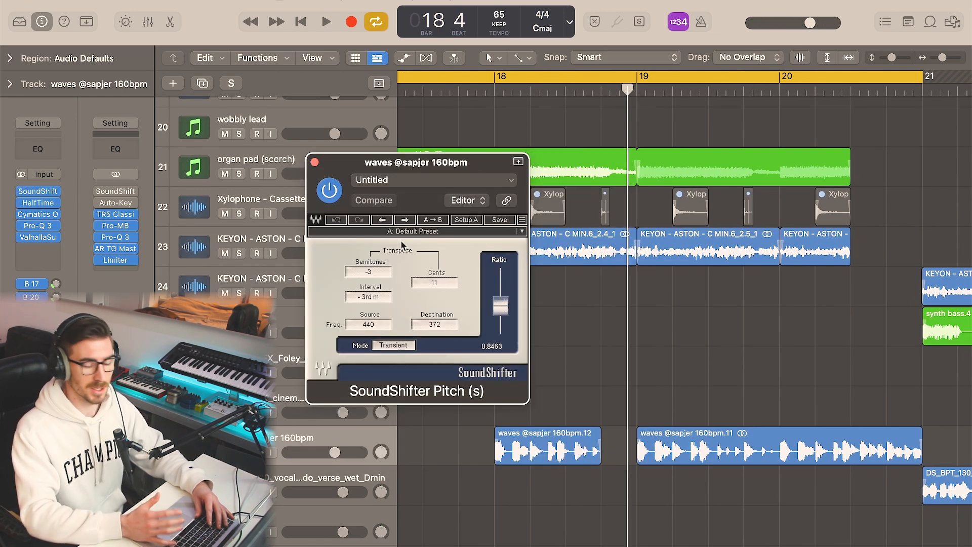
{"action": "left_click", "coordinate": [315, 163]}
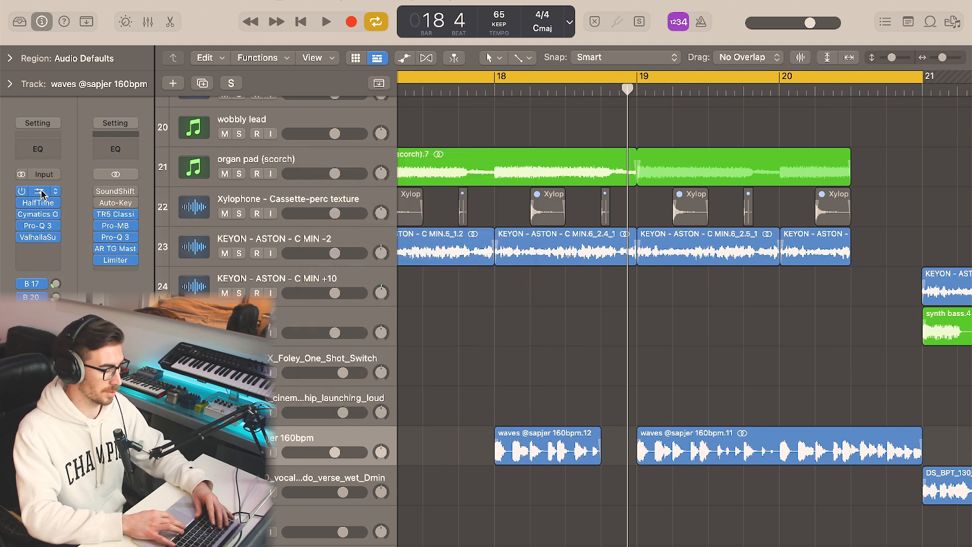
{"action": "left_click", "coordinate": [38, 203]}
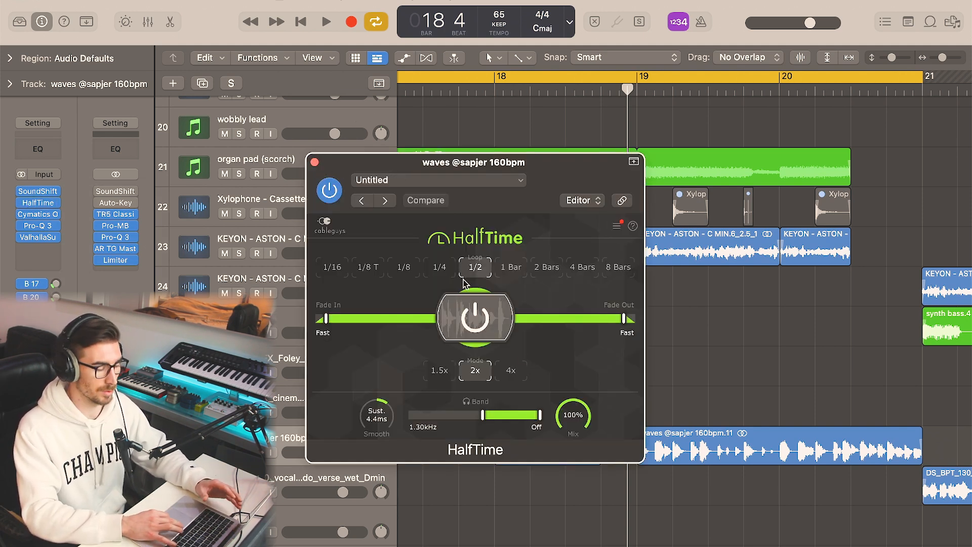
{"action": "left_click", "coordinate": [315, 162]}
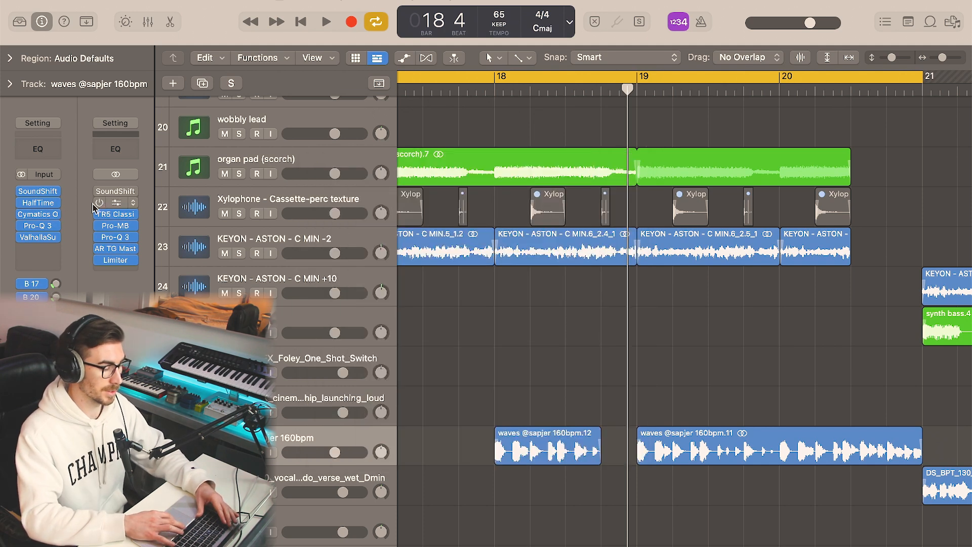
Review the Cymatics Origin, Pro-Q 3 and ValhallaSupermassive settings on the waves 160bpm track
{"action": "left_click", "coordinate": [38, 214]}
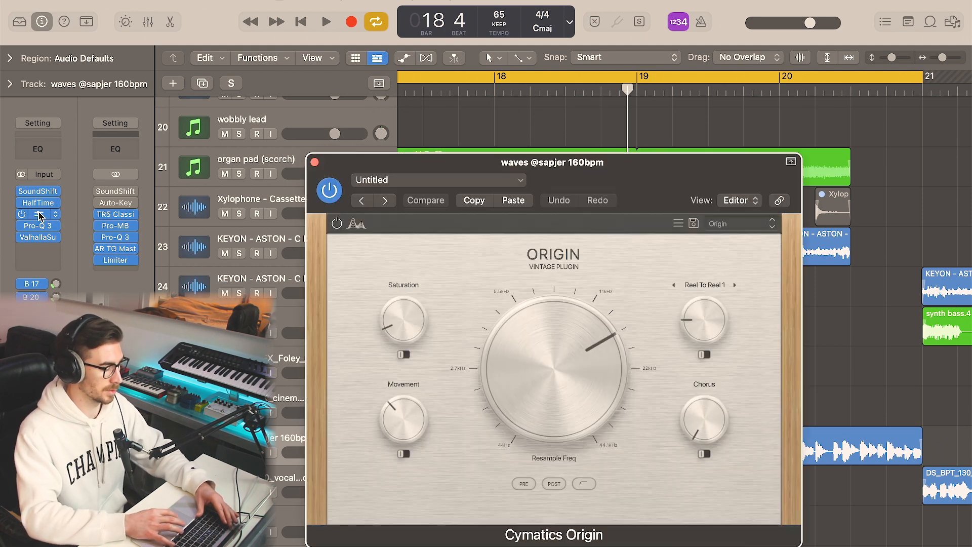
{"action": "left_click", "coordinate": [315, 163]}
{"action": "left_click", "coordinate": [38, 226]}
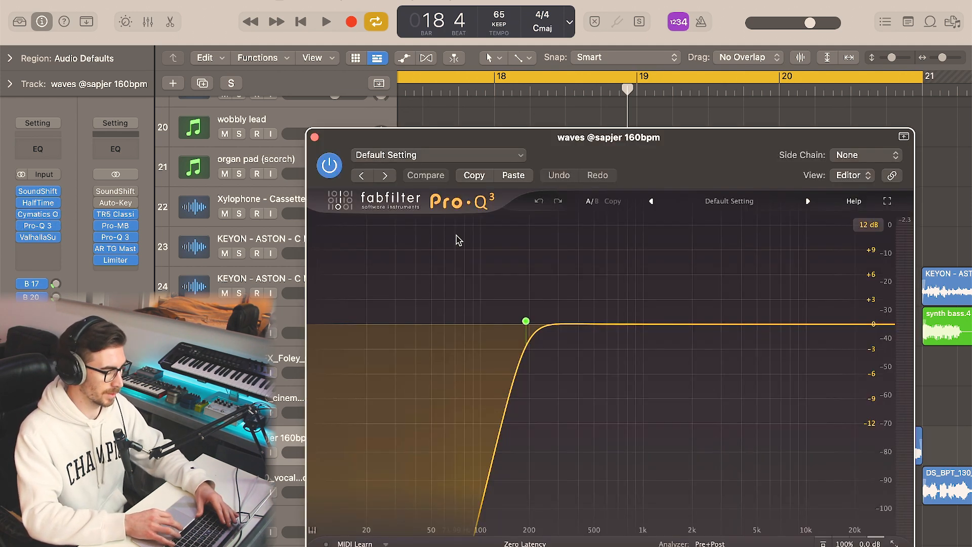
{"action": "left_click", "coordinate": [314, 137]}
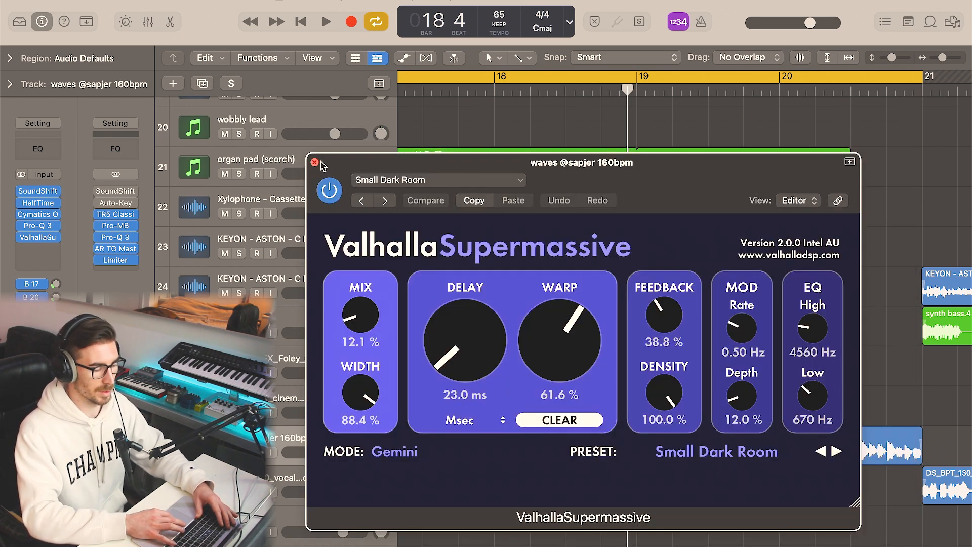
{"action": "left_click", "coordinate": [315, 163]}
Set the cycle range to bars 21 to 25
{"action": "scroll", "coordinate": [735, 463], "scroll_direction": "up", "scroll_amount": 5}
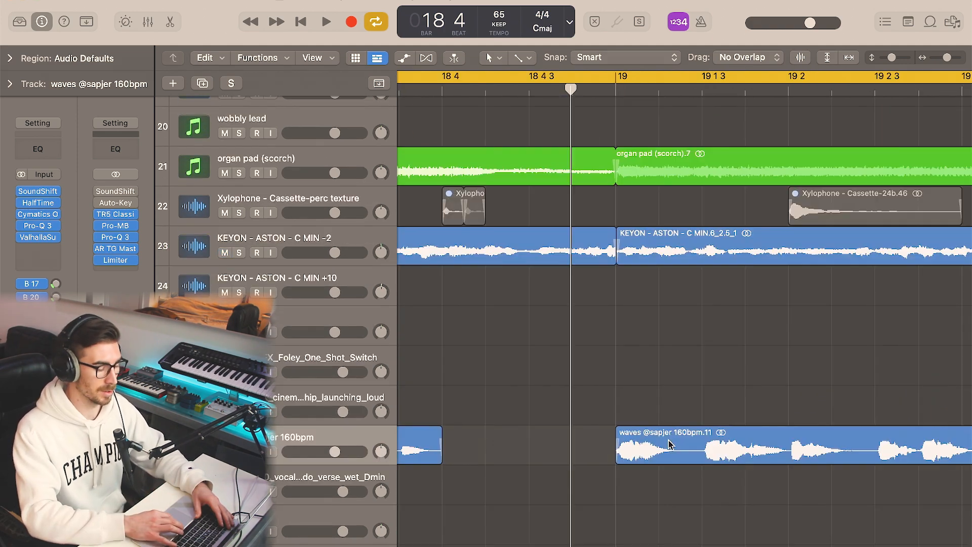
{"action": "scroll", "coordinate": [669, 444], "scroll_direction": "down", "scroll_amount": 5}
{"action": "scroll", "coordinate": [755, 128], "scroll_direction": "up", "scroll_amount": 3}
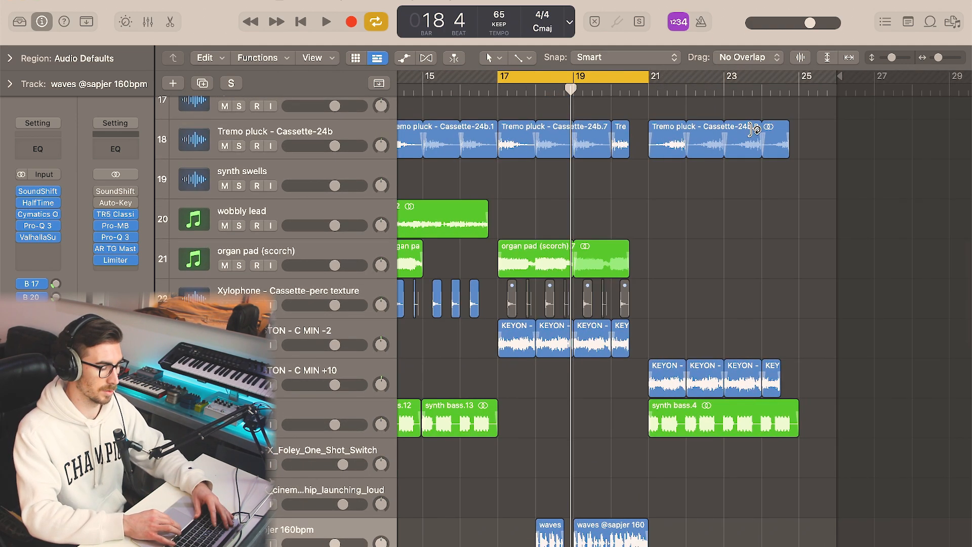
{"action": "left_click_drag", "start_coordinate": [803, 81], "coordinate": [653, 85]}
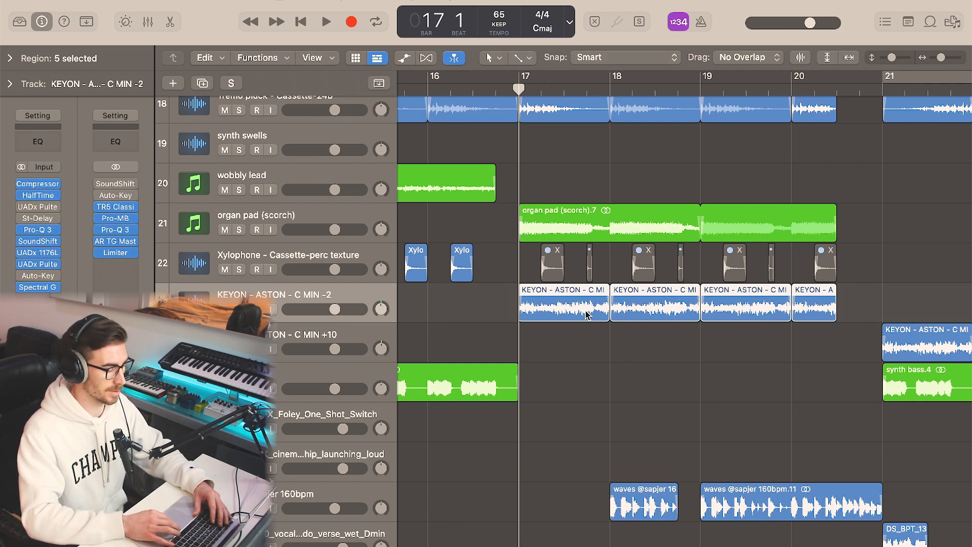
Solo the selected KEYON - ASTON - C MIN -2 regions, listen to them from bar 17, and turn solo off
{"action": "key", "text": "super+Right"}
{"action": "key", "text": "super+Right"}
{"action": "scroll", "coordinate": [419, 376], "scroll_direction": "right", "scroll_amount": 3}
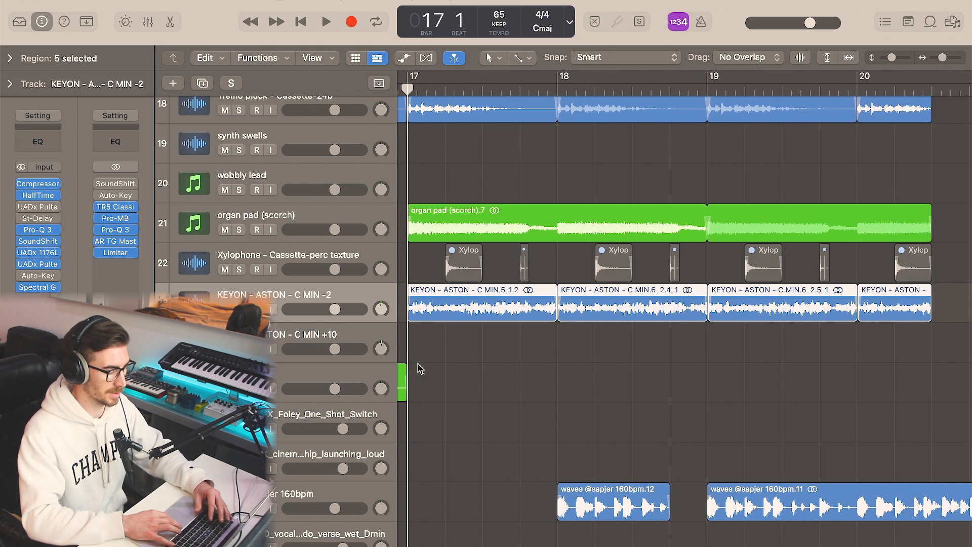
{"action": "key", "text": "ctrl+s"}
{"action": "key", "text": "space"}
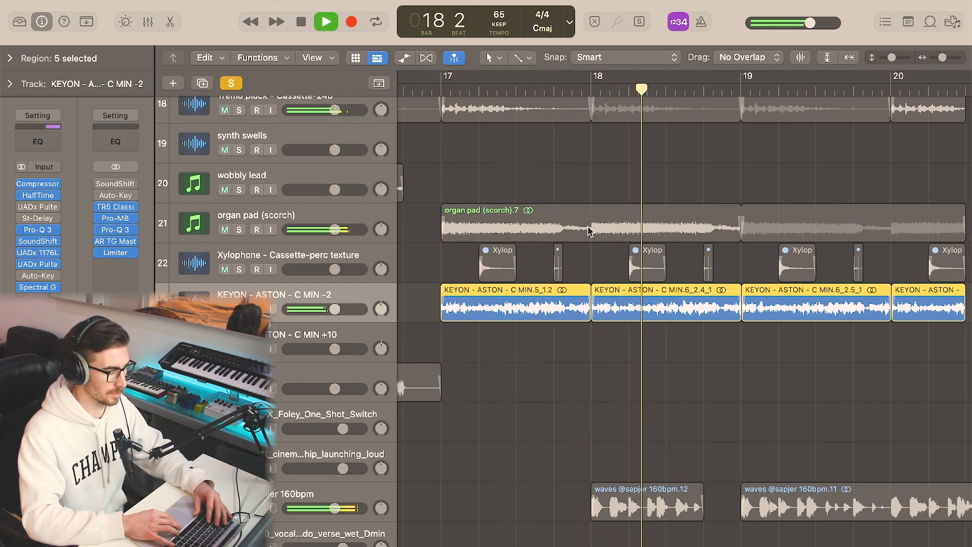
{"action": "key", "text": "space"}
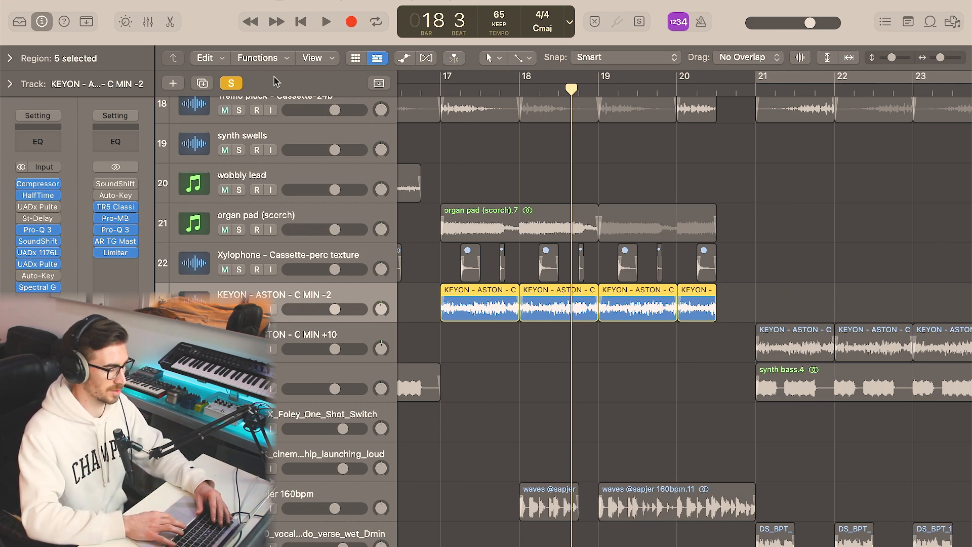
{"action": "left_click", "coordinate": [231, 83]}
Review the Studio FET compressor, HalfTime and Pro-Q 3 inserts on the KEYON - ASTON - C MIN -2 track
{"action": "left_click", "coordinate": [38, 183]}
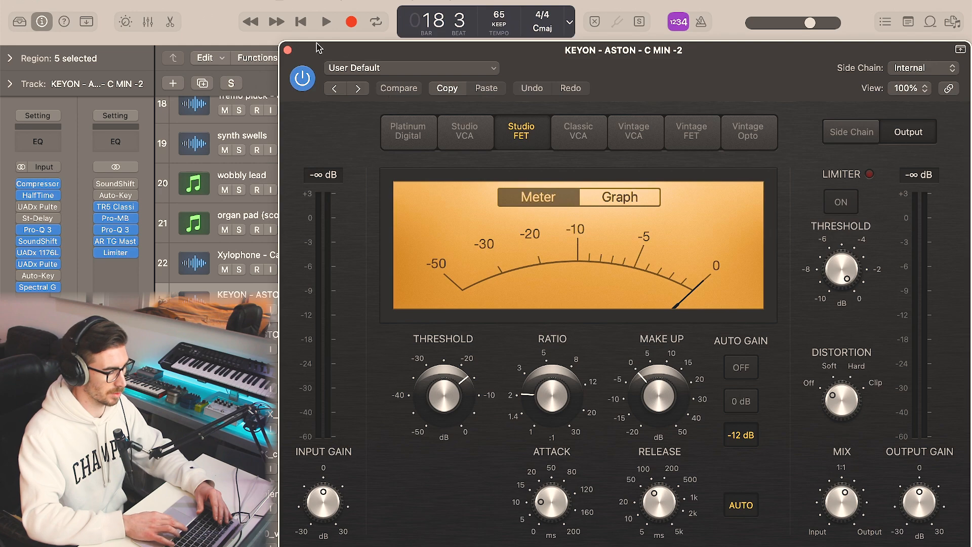
{"action": "left_click", "coordinate": [287, 50]}
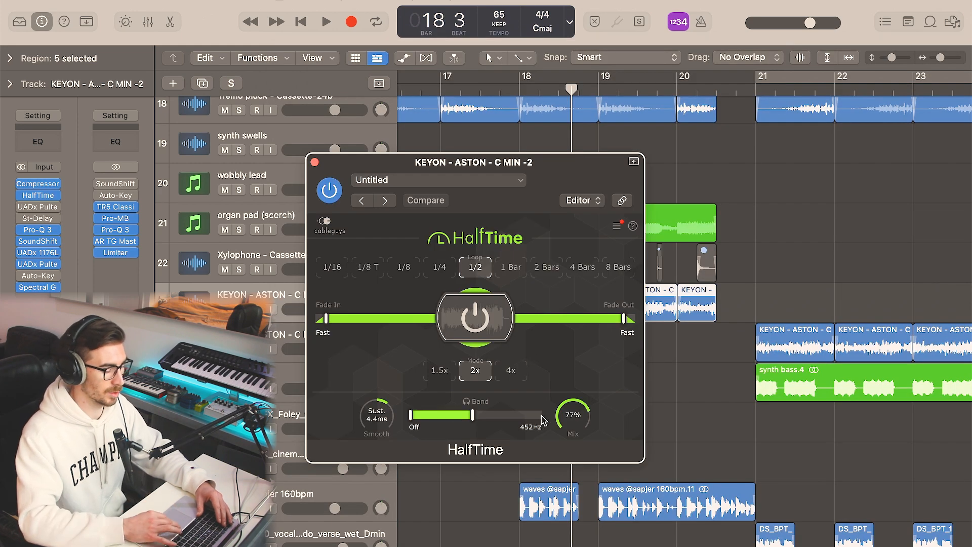
{"action": "left_click", "coordinate": [315, 162]}
{"action": "left_click", "coordinate": [45, 230]}
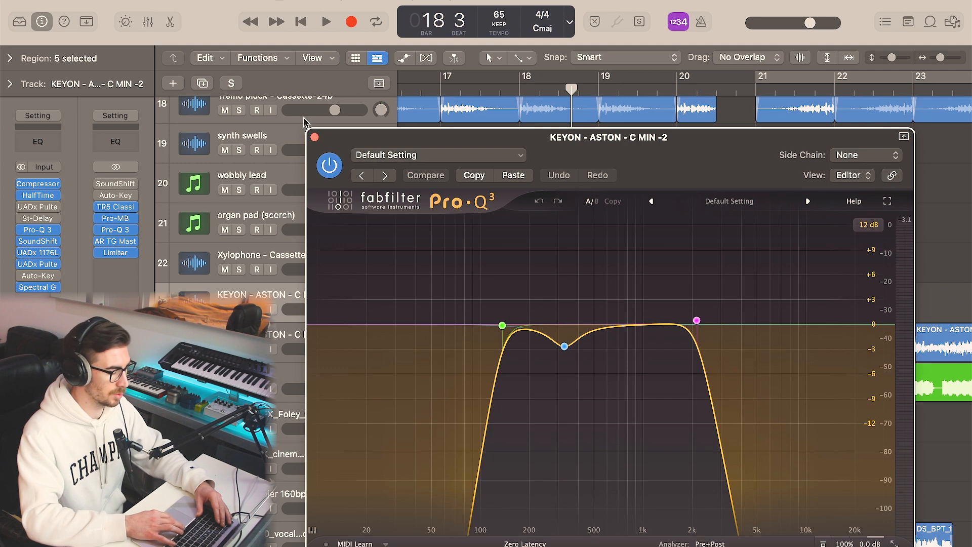
{"action": "left_click", "coordinate": [315, 137]}
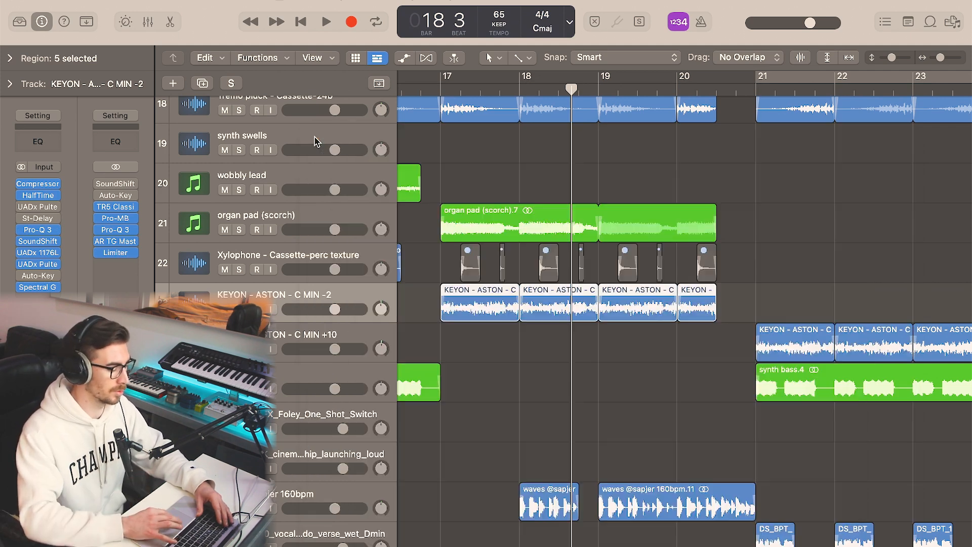
Review the SoundShifter Pitch, UADx 1176LN Rev E, UADx Pultec MEQ-5 and Spectral G inserts on the KEYON - ASTON - C MIN -2 track
{"action": "left_click", "coordinate": [37, 241]}
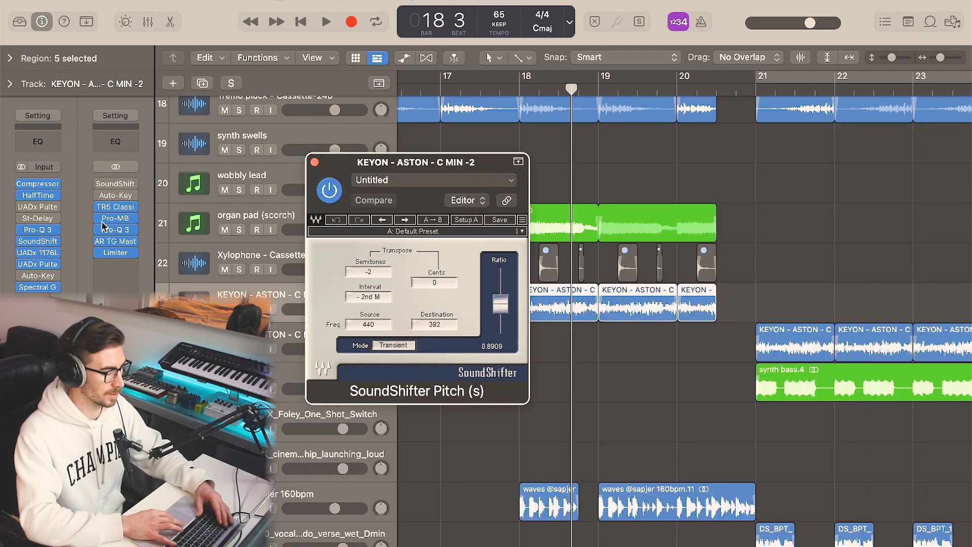
{"action": "left_click", "coordinate": [314, 162]}
{"action": "left_click", "coordinate": [38, 252]}
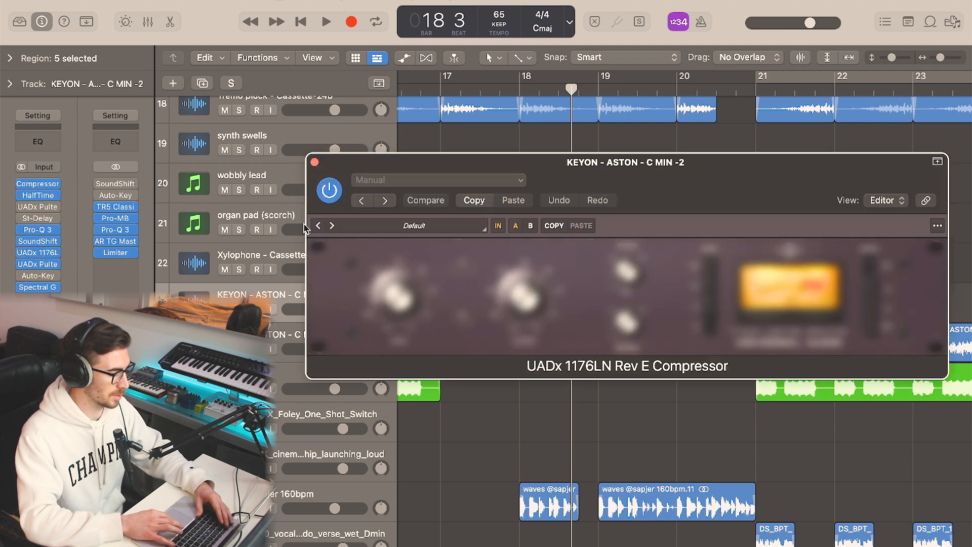
{"action": "left_click", "coordinate": [314, 162]}
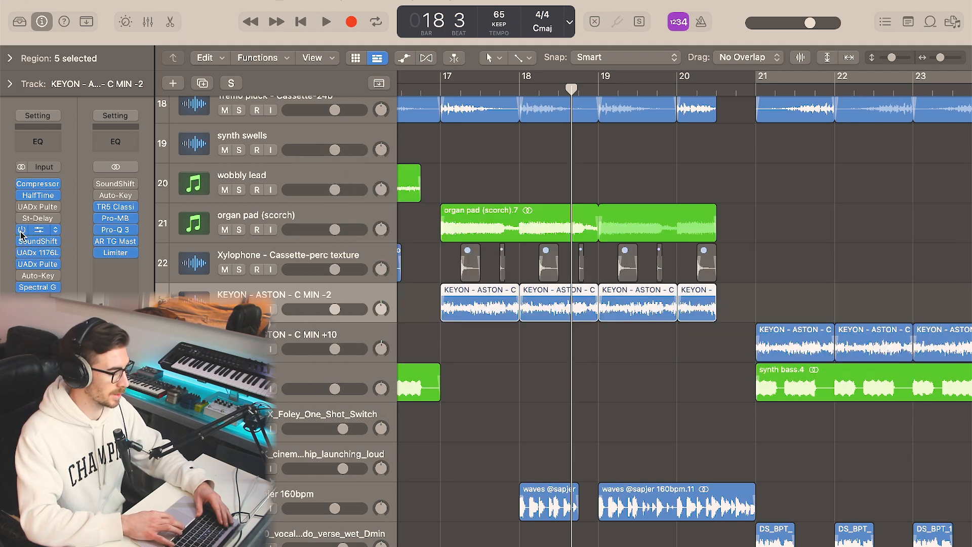
{"action": "left_click", "coordinate": [43, 264]}
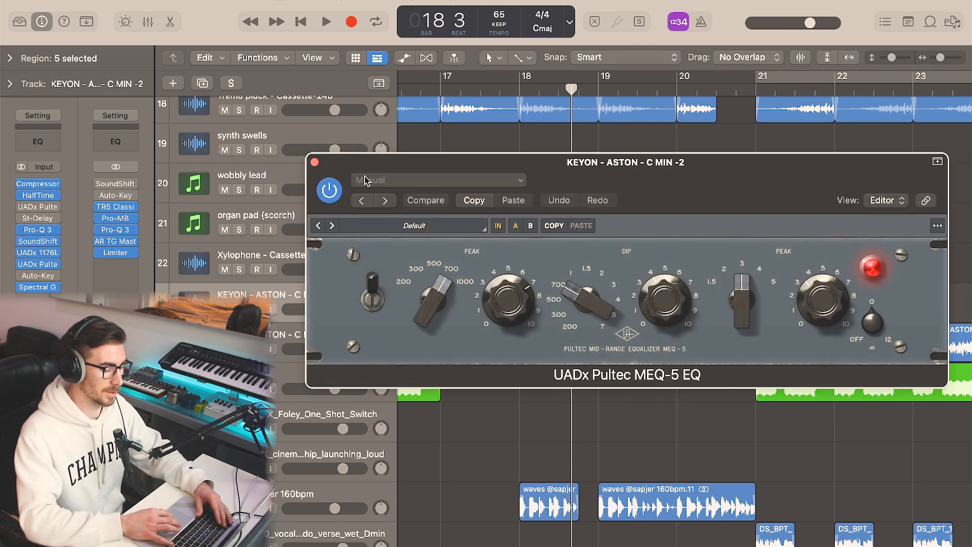
{"action": "left_click", "coordinate": [315, 162]}
{"action": "left_click", "coordinate": [37, 286]}
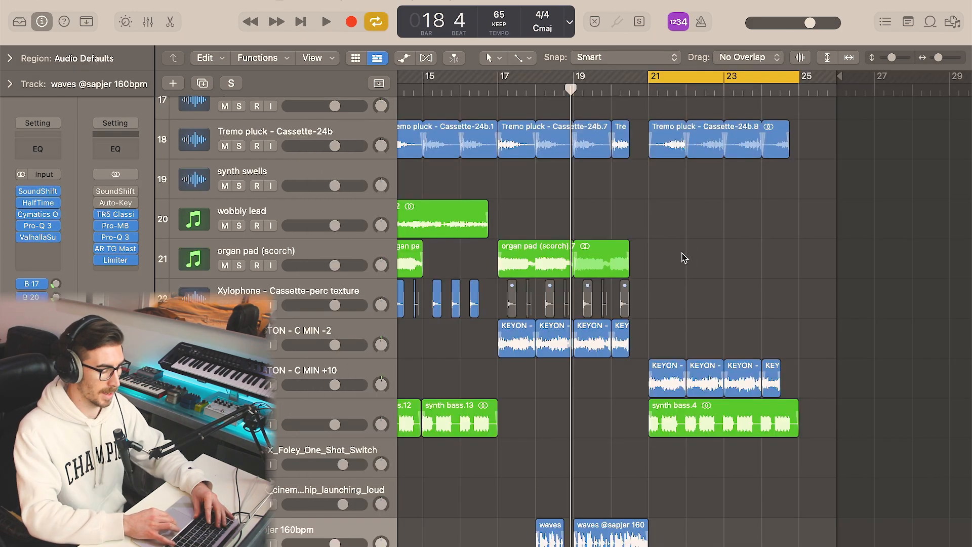
Turn cycle off and start playback just before bar 20 to hear the transition into bar 21
{"action": "scroll", "coordinate": [684, 257], "scroll_direction": "down", "scroll_amount": 4}
{"action": "scroll", "coordinate": [685, 256], "scroll_direction": "up", "scroll_amount": 4}
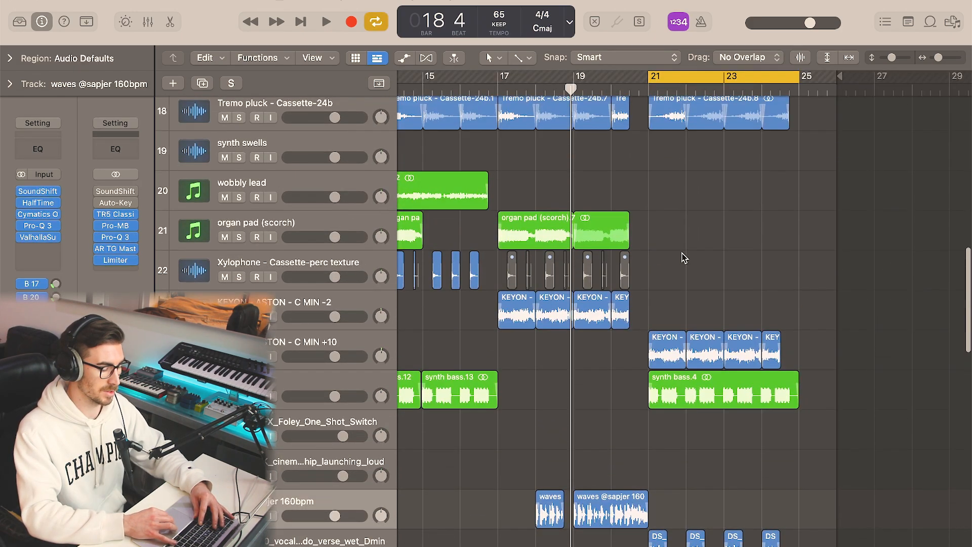
{"action": "scroll", "coordinate": [684, 256], "scroll_direction": "down", "scroll_amount": 5}
{"action": "scroll", "coordinate": [685, 257], "scroll_direction": "down", "scroll_amount": 8}
{"action": "scroll", "coordinate": [684, 258], "scroll_direction": "up", "scroll_amount": 15}
{"action": "scroll", "coordinate": [684, 258], "scroll_direction": "up", "scroll_amount": 5}
{"action": "scroll", "coordinate": [684, 258], "scroll_direction": "down", "scroll_amount": 10}
{"action": "key", "text": "c"}
{"action": "key", "text": "super+Right"}
{"action": "key", "text": "super+Right"}
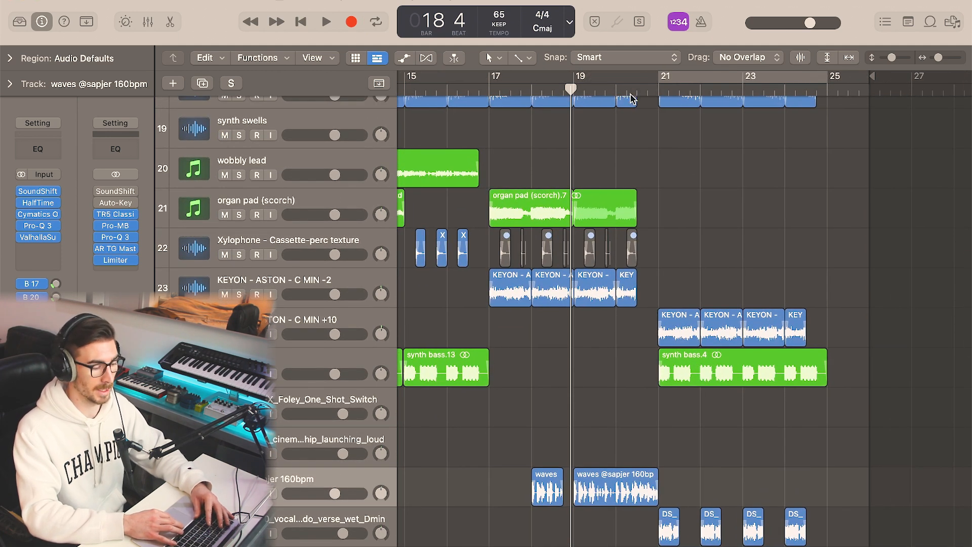
{"action": "left_click", "coordinate": [615, 90]}
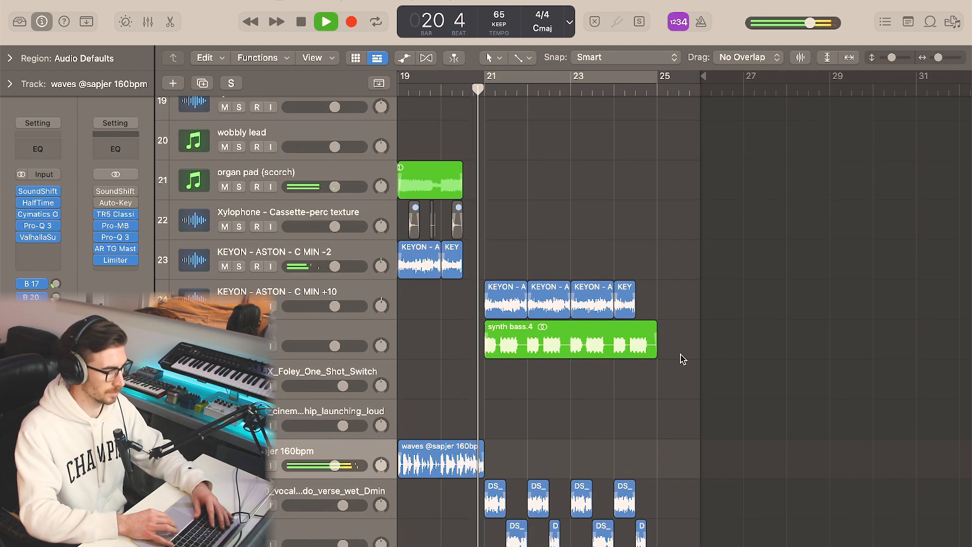
Listen through bars 21 to 25 while viewing the synth bass, vocal, beep and texture tracks, stop playback, and turn cycle back on
{"action": "scroll", "coordinate": [683, 358], "scroll_direction": "down", "scroll_amount": 3}
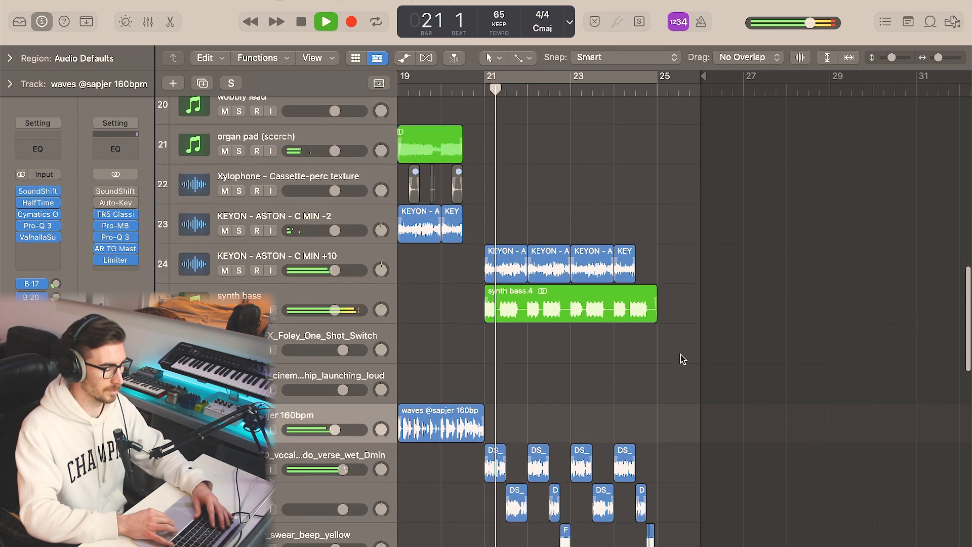
{"action": "key", "text": "super+Right"}
{"action": "scroll", "coordinate": [683, 358], "scroll_direction": "down", "scroll_amount": 8}
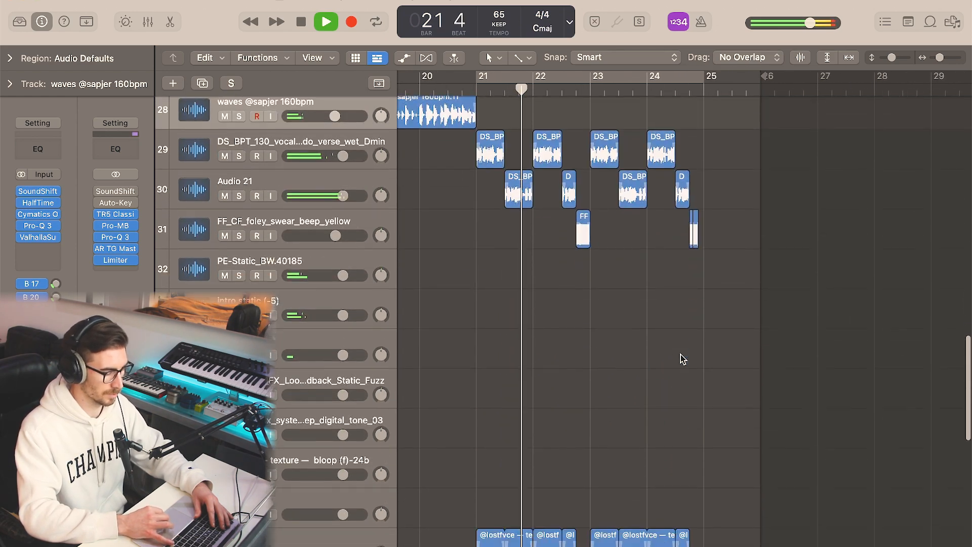
{"action": "scroll", "coordinate": [683, 358], "scroll_direction": "down", "scroll_amount": 1}
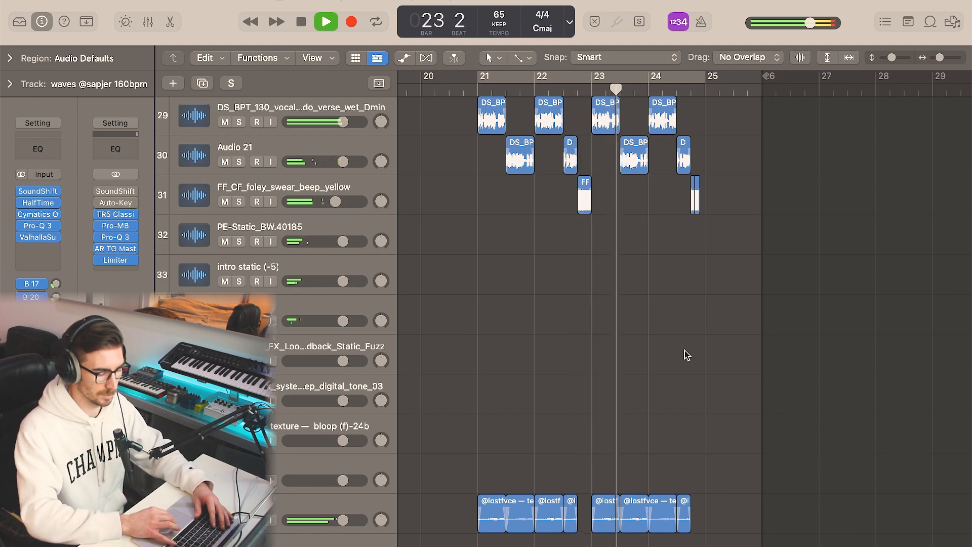
{"action": "scroll", "coordinate": [683, 353], "scroll_direction": "up", "scroll_amount": 5}
{"action": "scroll", "coordinate": [684, 353], "scroll_direction": "up", "scroll_amount": 2}
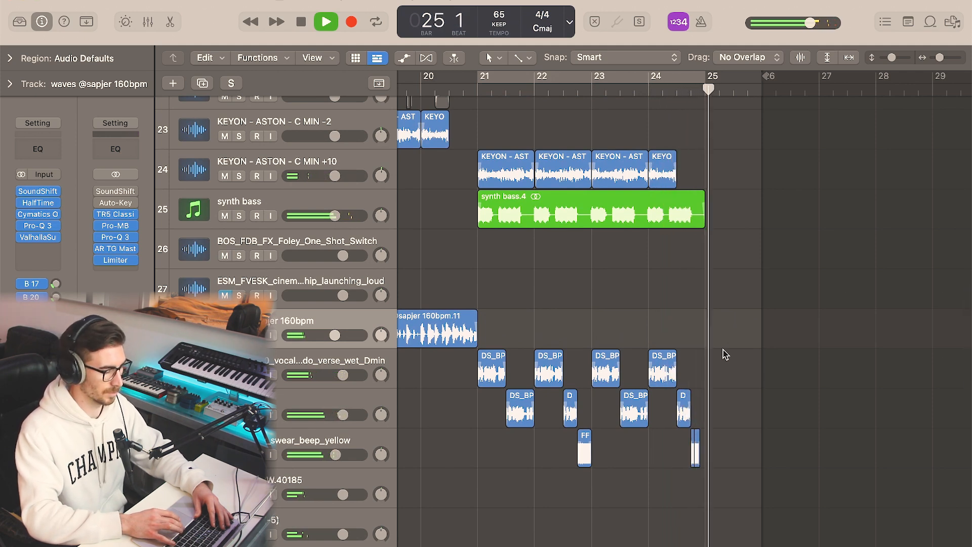
{"action": "key", "text": "space"}
{"action": "key", "text": "c"}
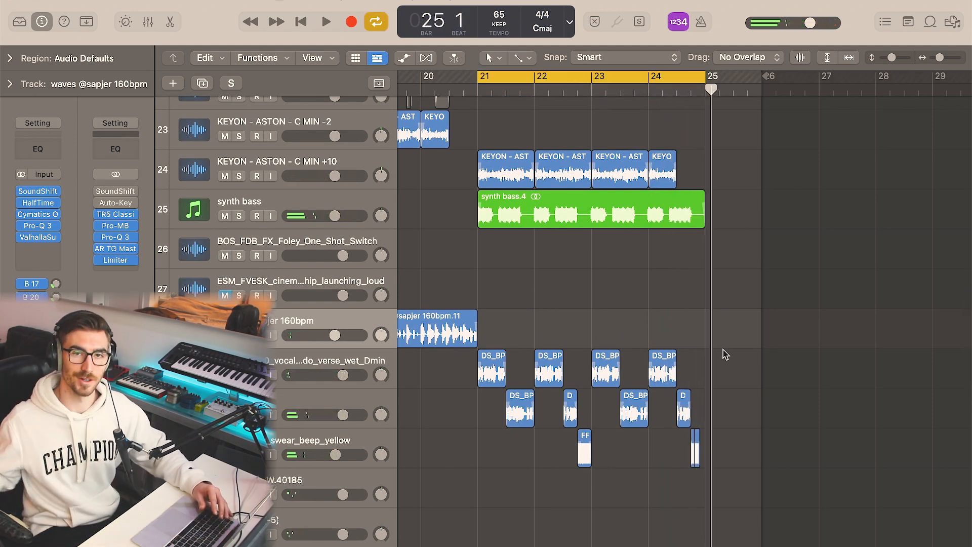
Select the KEYON - ASTON - C MIN +10 track and review its Pro-Q 3 insert
{"action": "left_click", "coordinate": [381, 161]}
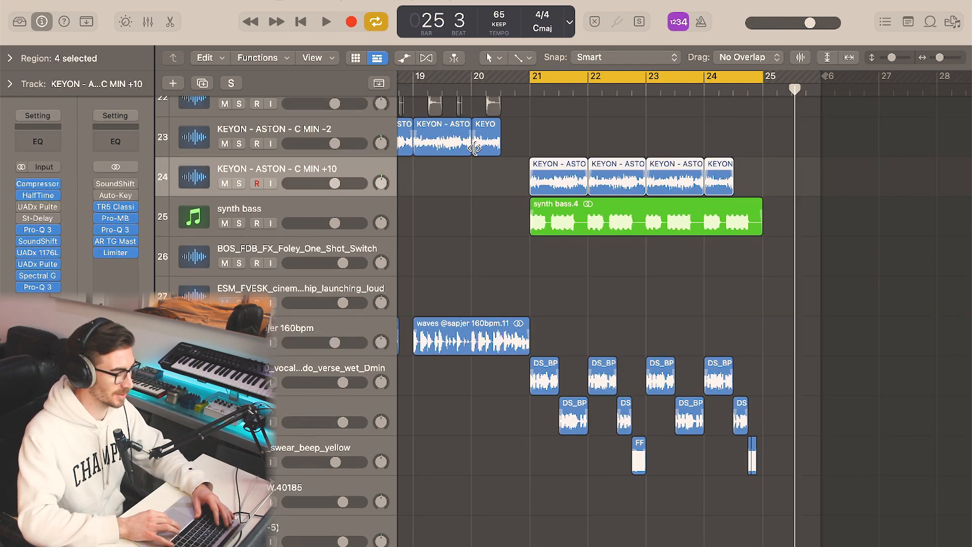
{"action": "key", "text": "super+Right"}
{"action": "key", "text": "super+Right"}
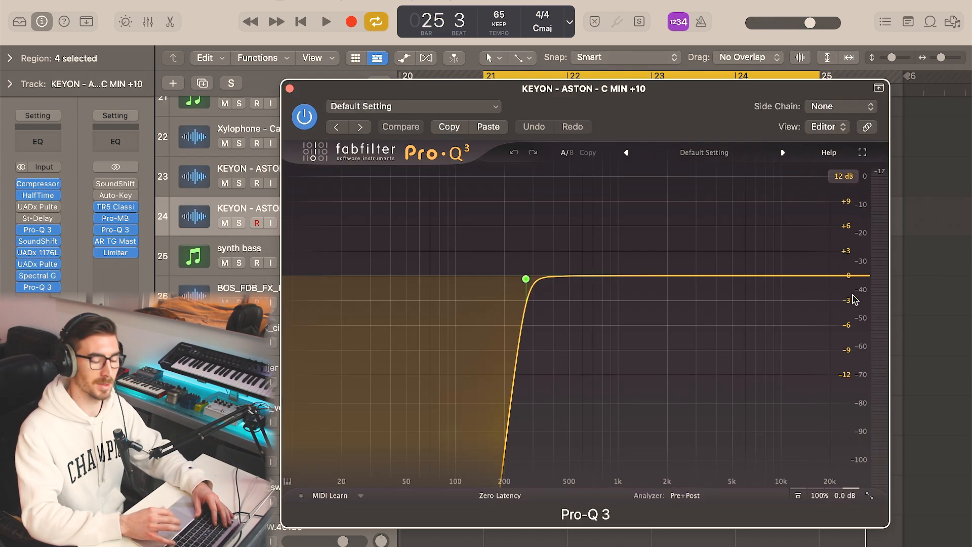
{"action": "left_click_drag", "start_coordinate": [662, 98], "coordinate": [597, 288]}
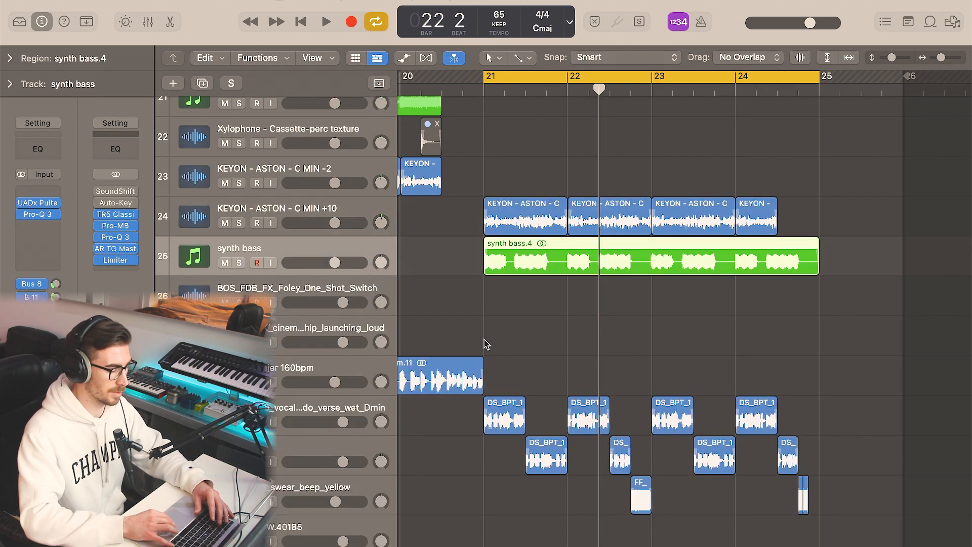
Look over the DS_BPT_130 vocal track and select the six arp texture regions
{"action": "scroll", "coordinate": [485, 345], "scroll_direction": "down", "scroll_amount": 3}
{"action": "left_click", "coordinate": [349, 327]}
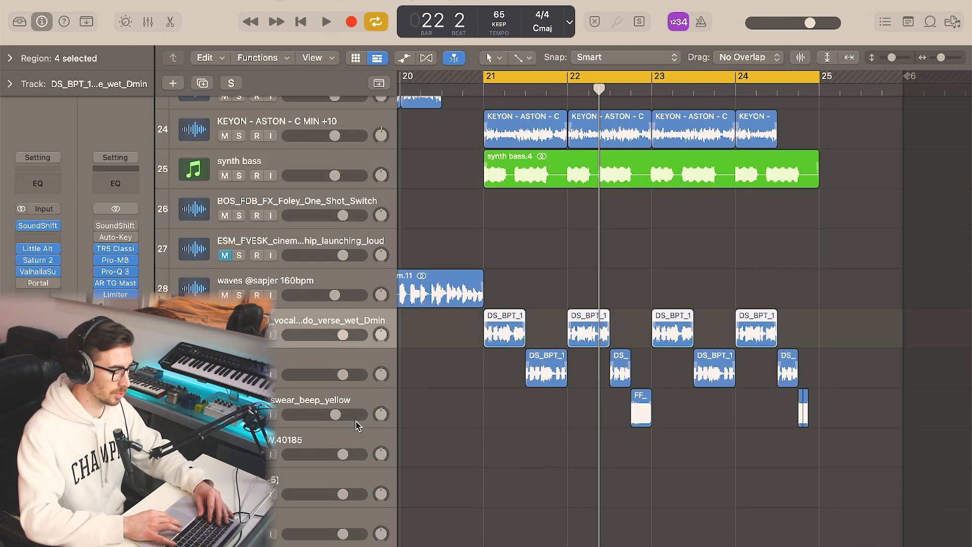
{"action": "left_click", "coordinate": [342, 402]}
{"action": "scroll", "coordinate": [563, 390], "scroll_direction": "down", "scroll_amount": 8}
{"action": "scroll", "coordinate": [577, 350], "scroll_direction": "left", "scroll_amount": 5}
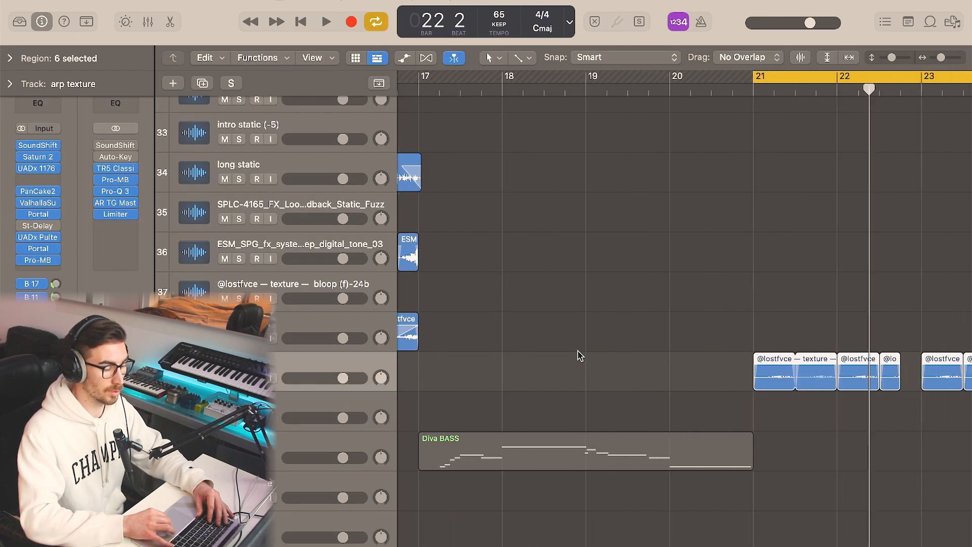
Solo the arp texture regions in bars 21 to 25 and listen to them in bar 21
{"action": "scroll", "coordinate": [578, 350], "scroll_direction": "right", "scroll_amount": 5}
{"action": "key", "text": "super+Right"}
{"action": "key", "text": "super+Right"}
{"action": "scroll", "coordinate": [578, 343], "scroll_direction": "right", "scroll_amount": 2}
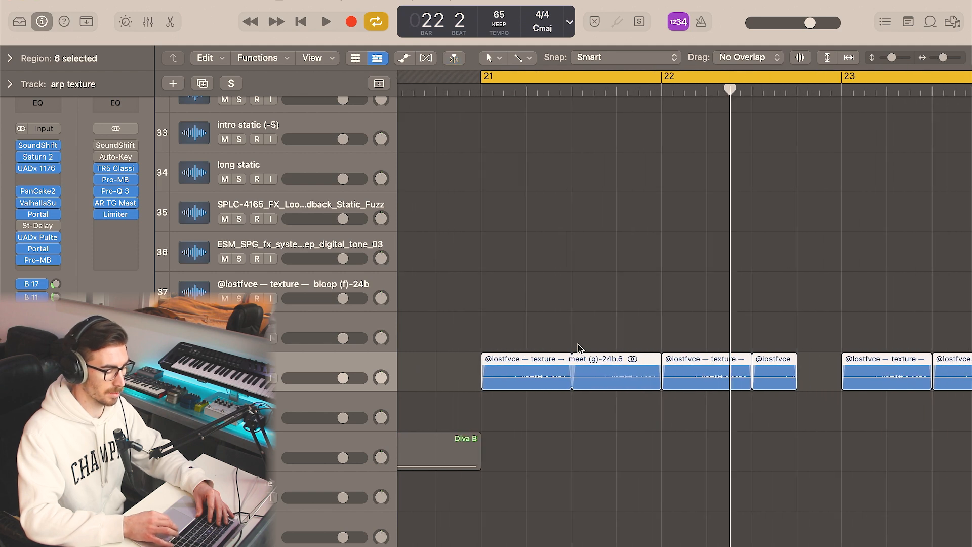
{"action": "key", "text": "super+Right"}
{"action": "key", "text": "super+Right"}
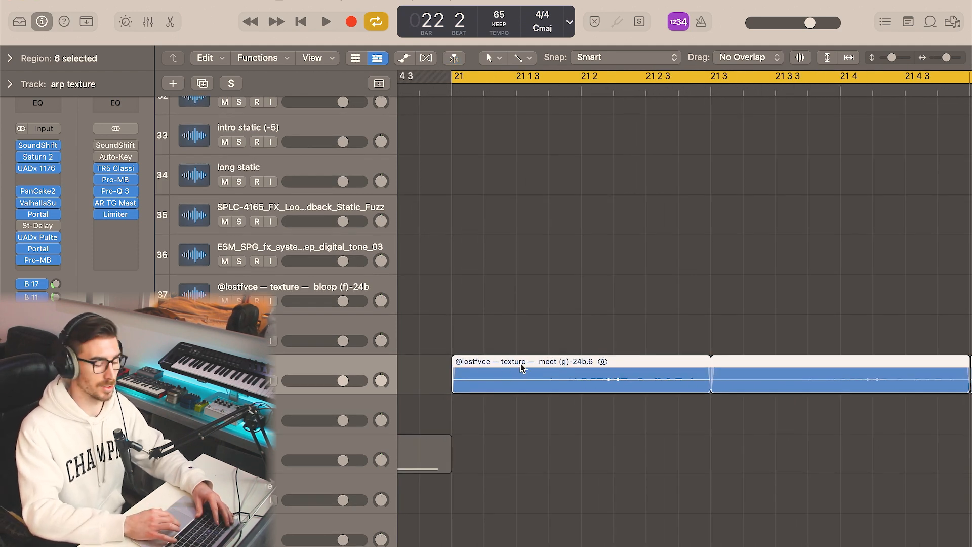
{"action": "key", "text": "super+Left"}
{"action": "key", "text": "super+Left"}
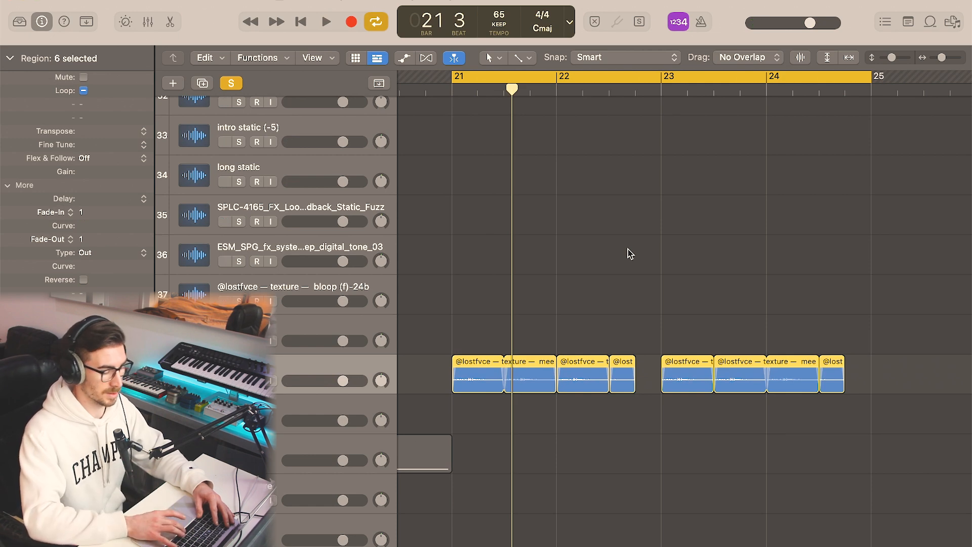
{"action": "key", "text": "shift+space"}
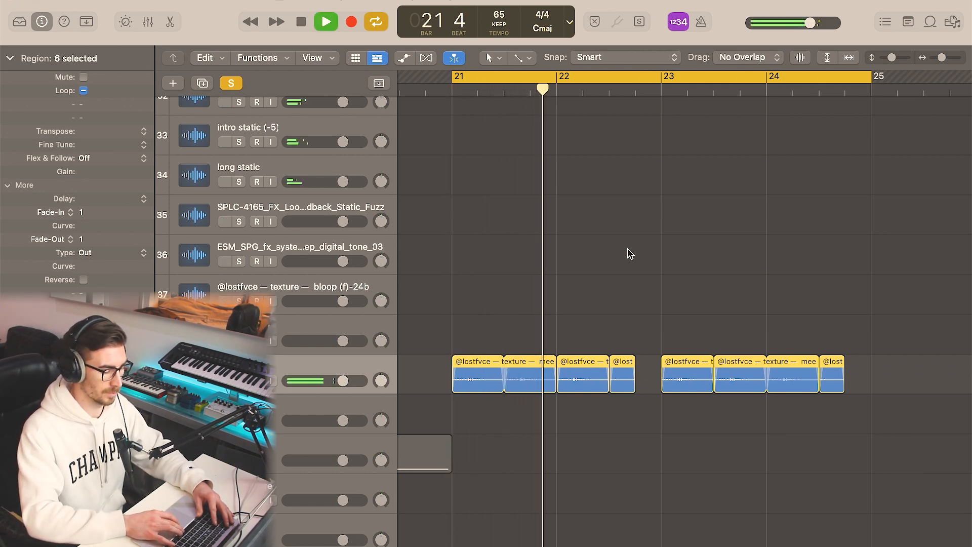
{"action": "key", "text": "space"}
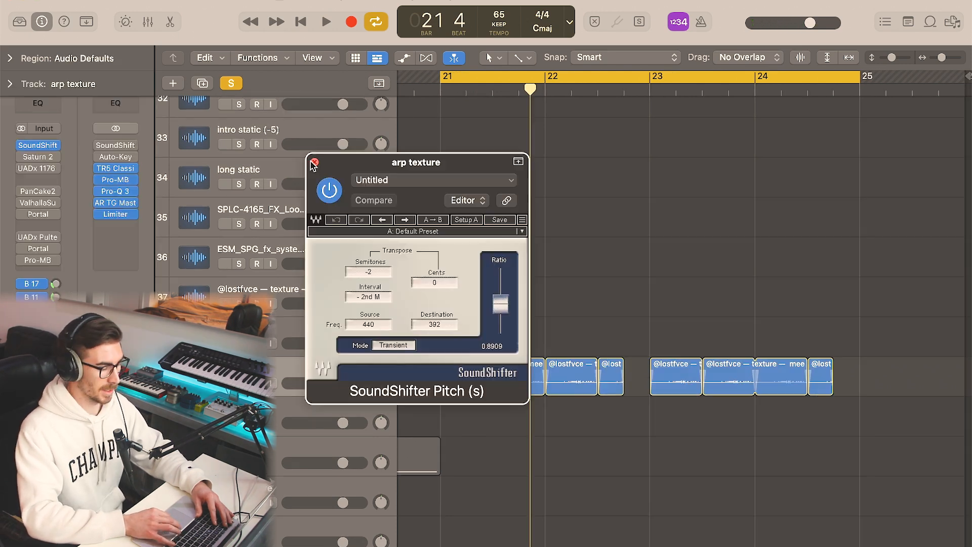
Close SoundShifter Pitch, then enable and review the Saturn 2 and UADx 1176 Rev A Compressor inserts on the arp texture track
{"action": "left_click", "coordinate": [316, 166]}
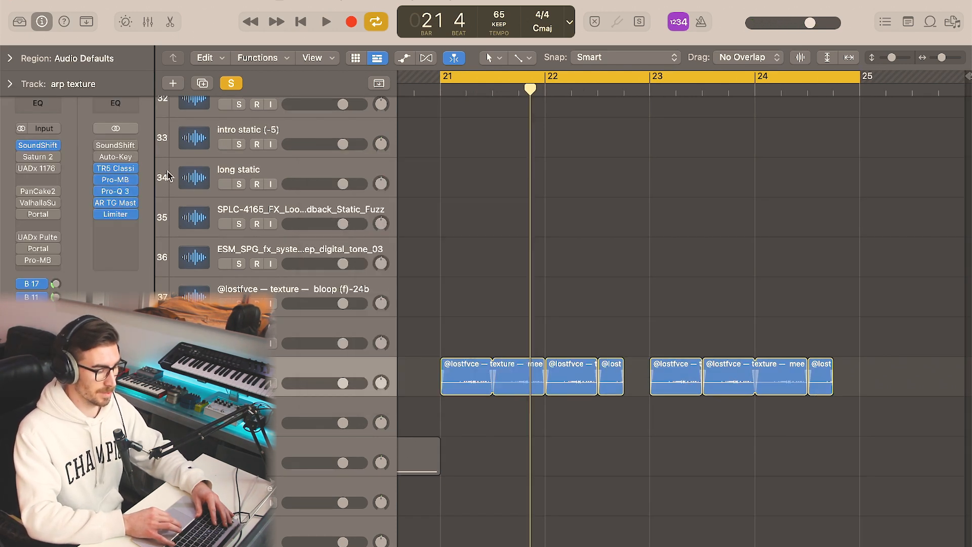
{"action": "left_click", "coordinate": [49, 159]}
{"action": "left_click_drag", "start_coordinate": [347, 168], "coordinate": [333, 151]}
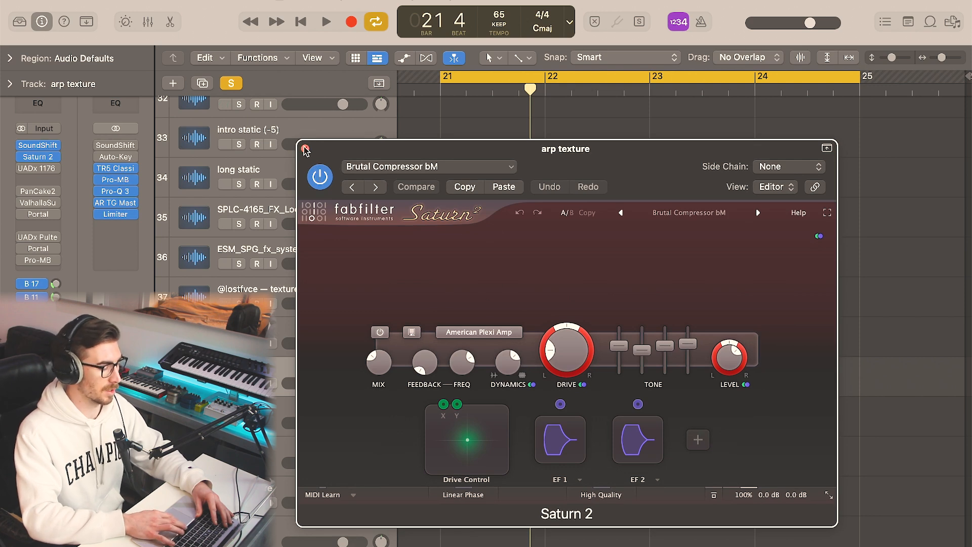
{"action": "left_click", "coordinate": [305, 148]}
{"action": "left_click", "coordinate": [32, 168]}
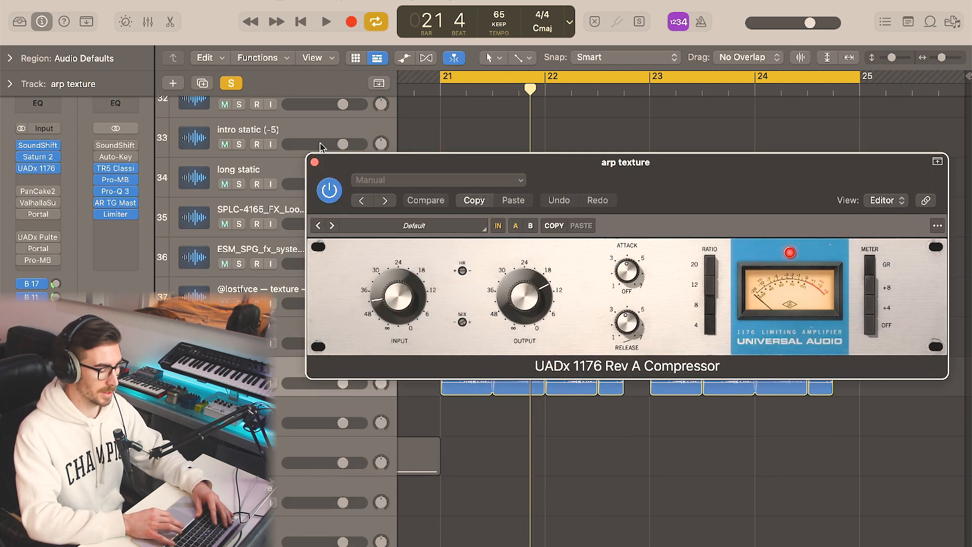
{"action": "left_click", "coordinate": [314, 162]}
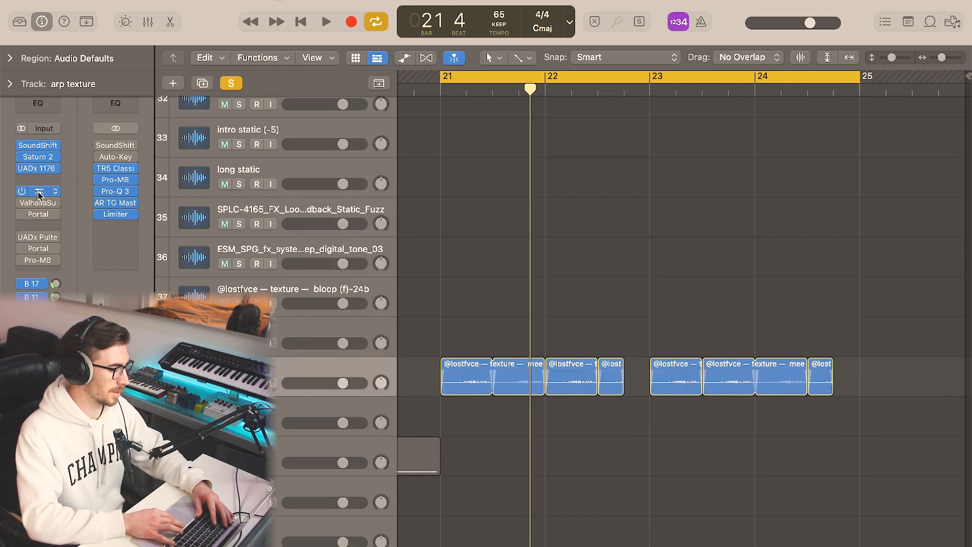
Enable and review the PanCake 2 and ValhallaSupermassive inserts on the arp texture track
{"action": "left_click", "coordinate": [38, 190]}
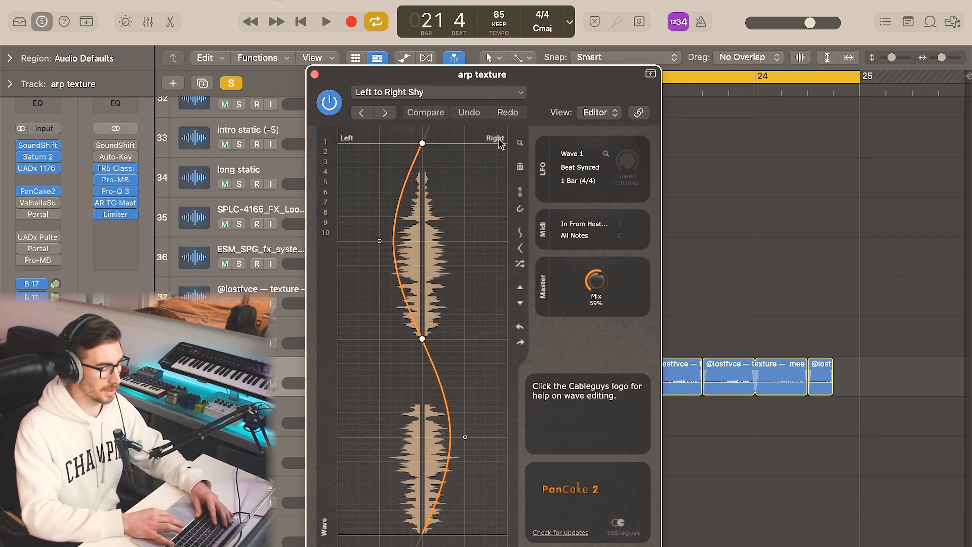
{"action": "left_click", "coordinate": [314, 74]}
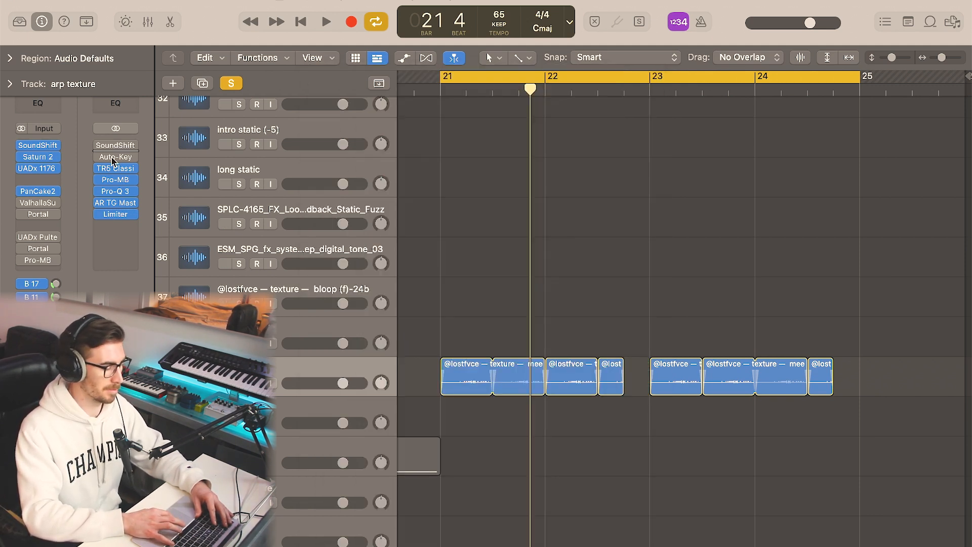
{"action": "left_click", "coordinate": [36, 202]}
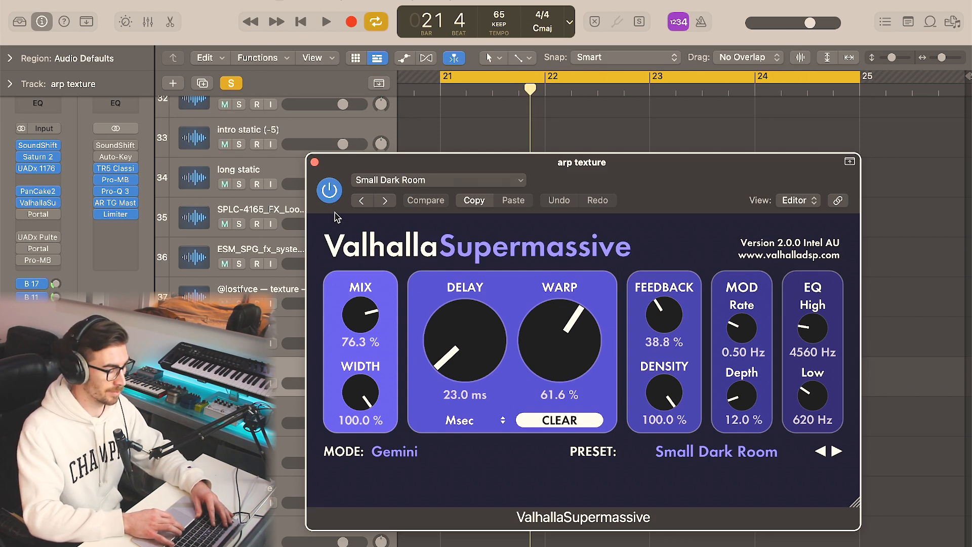
{"action": "left_click", "coordinate": [314, 162]}
Enable and review the Portal 4th Shape Pan and UADx Pultec HLF-3C EQ inserts on the arp texture track
{"action": "left_click", "coordinate": [38, 213]}
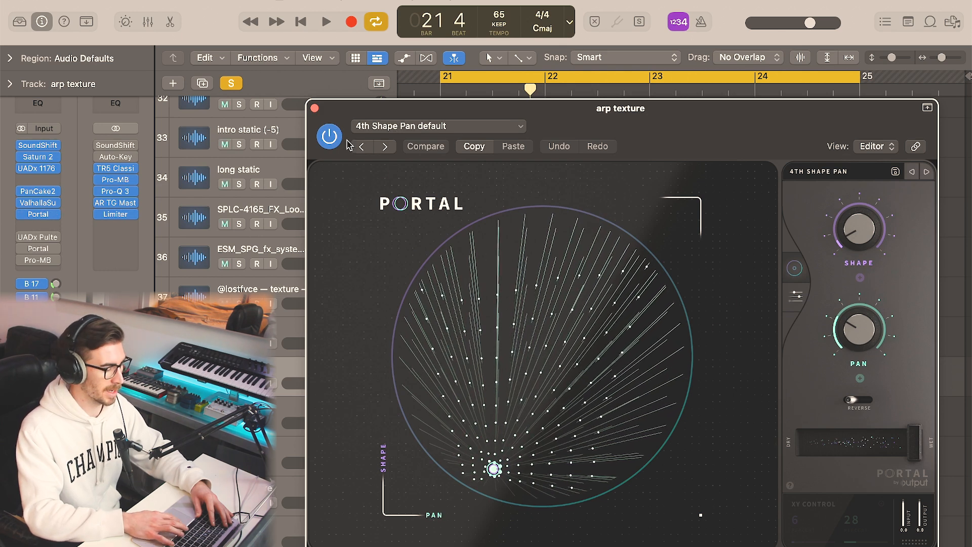
{"action": "left_click", "coordinate": [315, 108]}
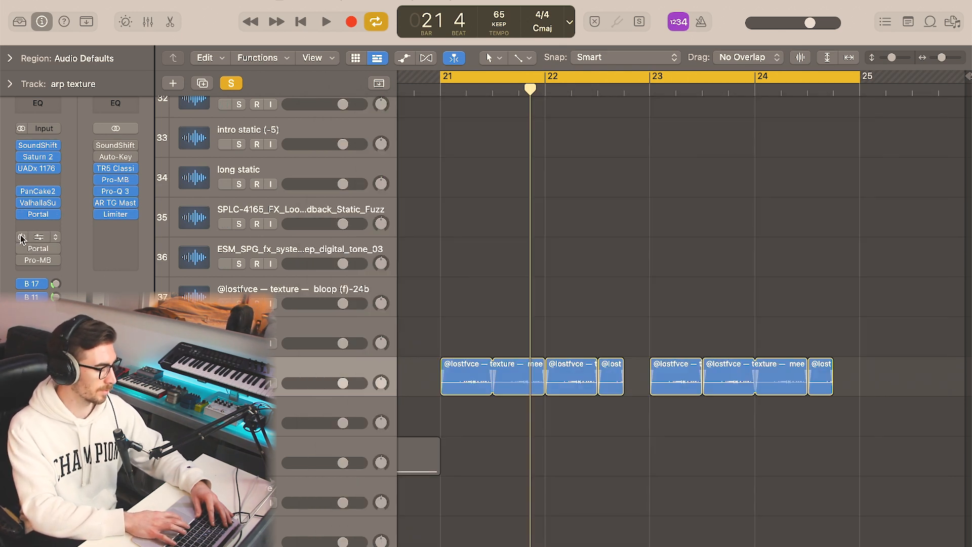
{"action": "left_click", "coordinate": [38, 237]}
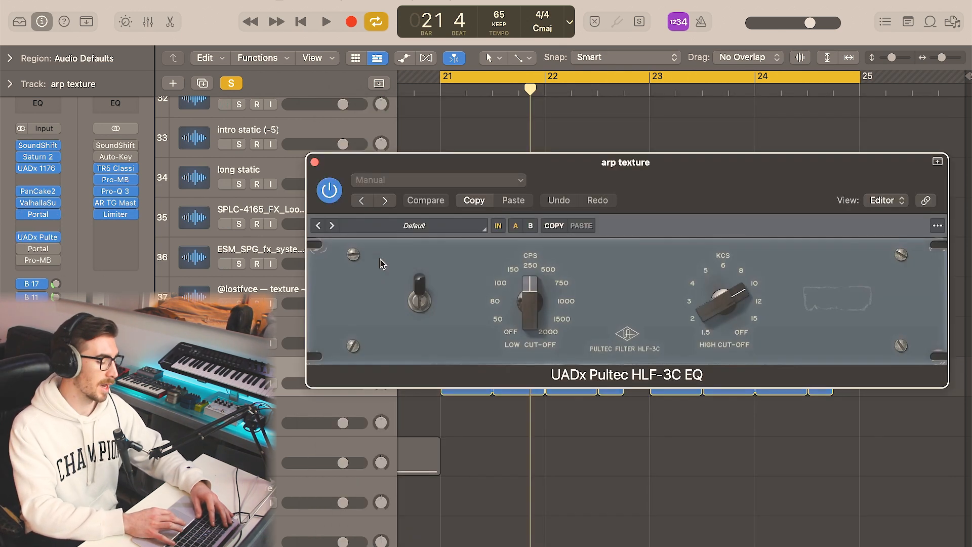
{"action": "left_click", "coordinate": [315, 163]}
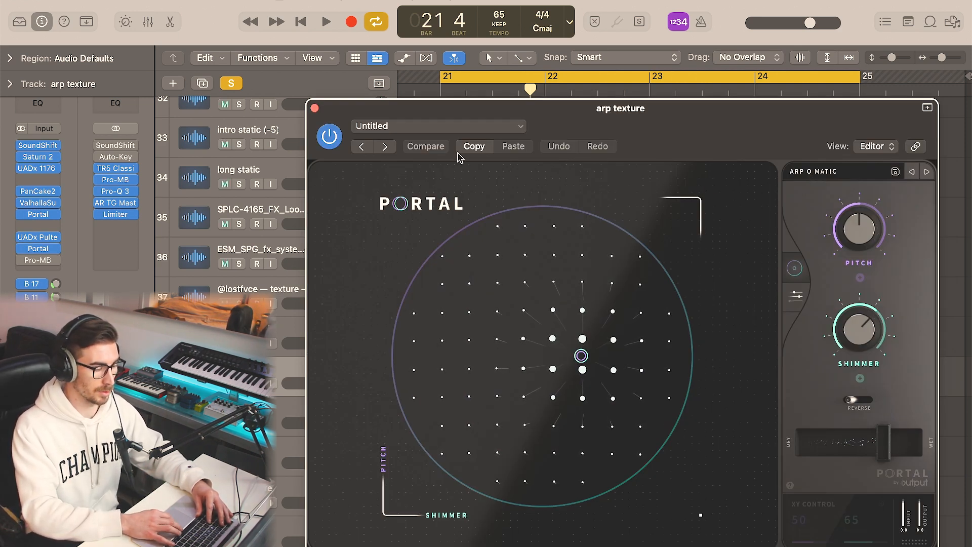
Compare the soloed arp texture with the Arp O Matic Portal insert bypassed and then enabled
{"action": "left_click", "coordinate": [330, 135]}
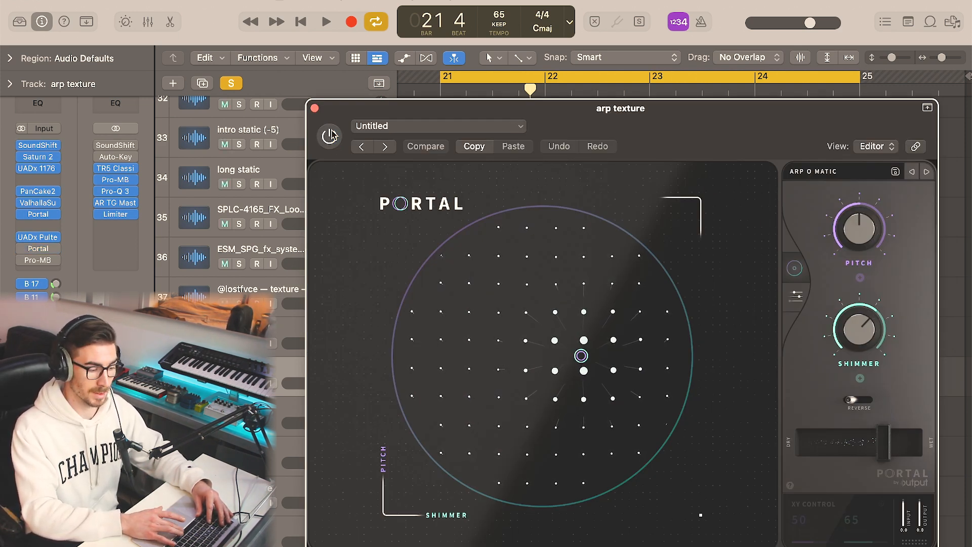
{"action": "key", "text": "space"}
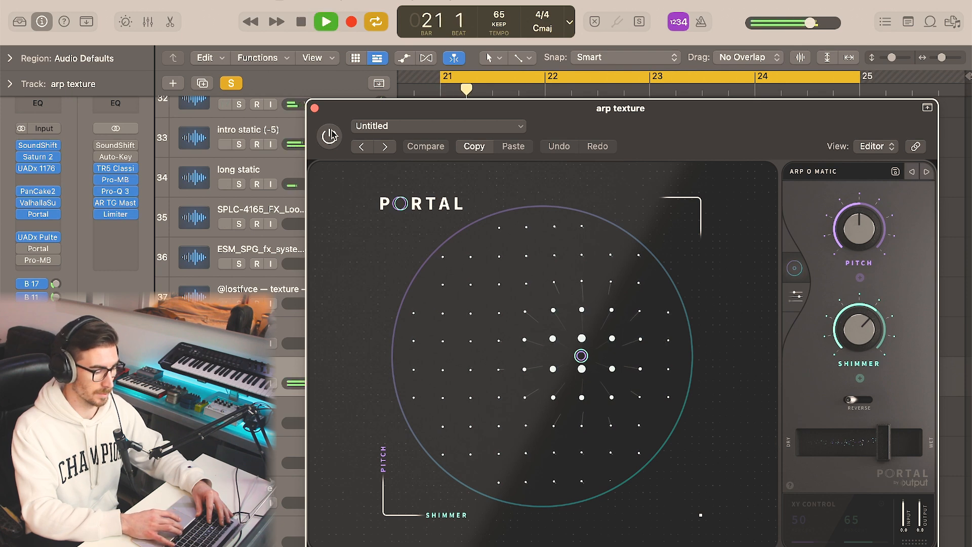
{"action": "key", "text": "space"}
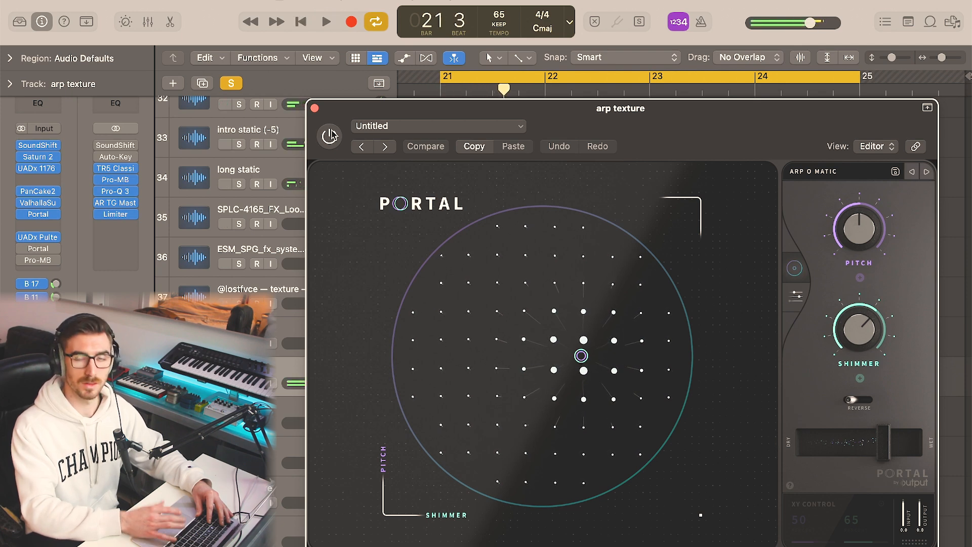
{"action": "left_click", "coordinate": [331, 136]}
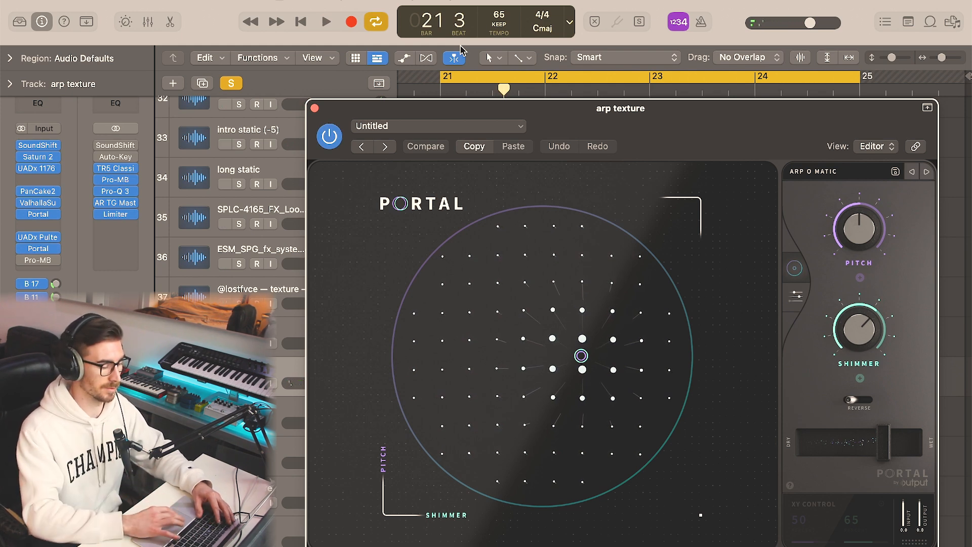
{"action": "key", "text": "space"}
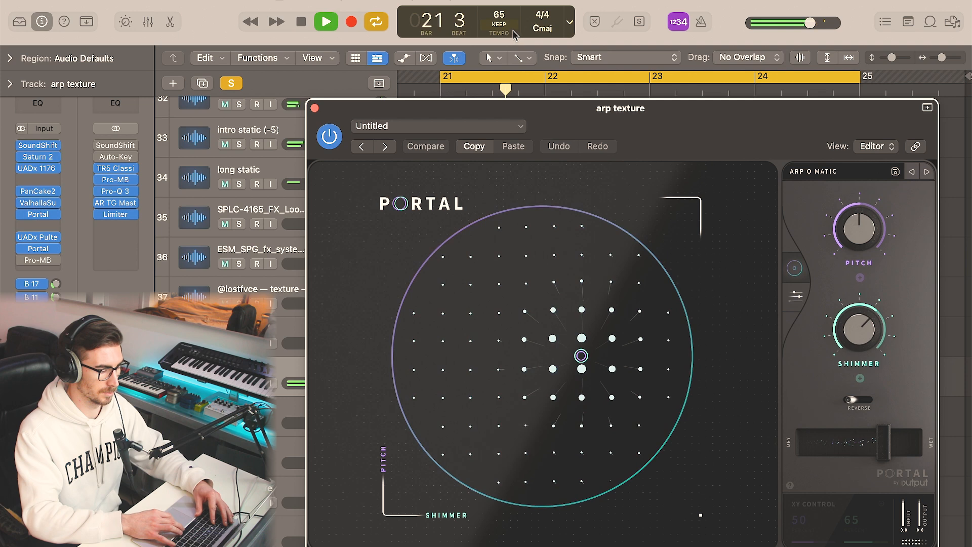
{"action": "key", "text": "space"}
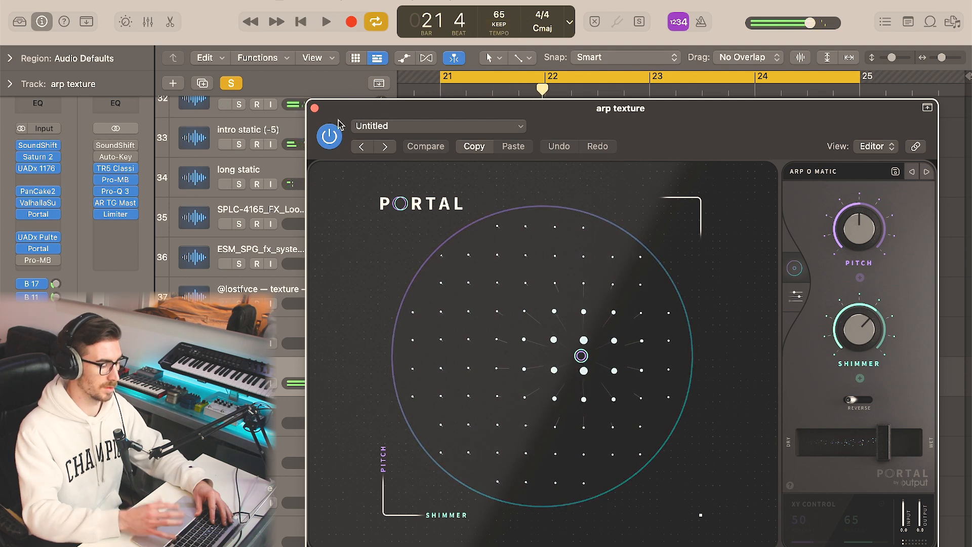
Close Portal, enable and review the Pro-MB insert on the arp texture track, and turn off solo
{"action": "left_click", "coordinate": [315, 108]}
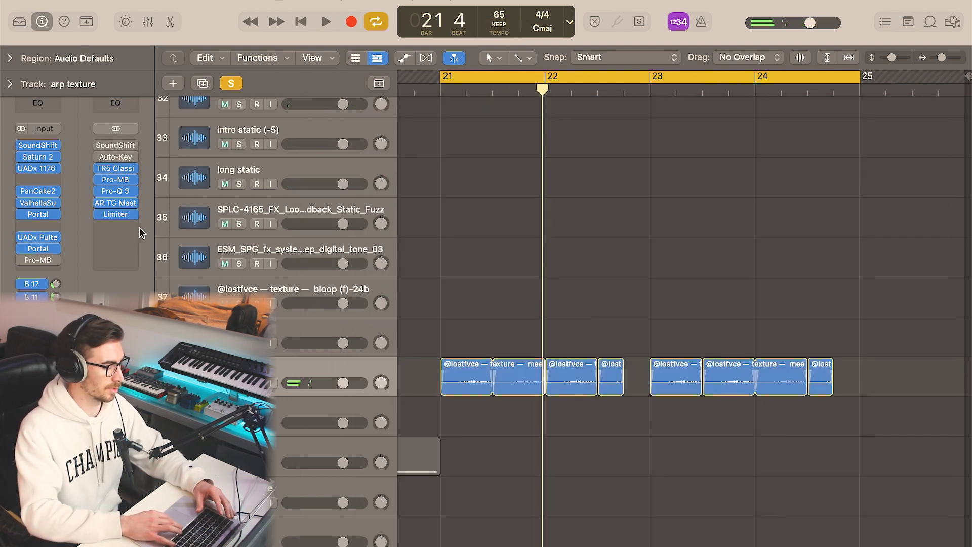
{"action": "left_click", "coordinate": [46, 262]}
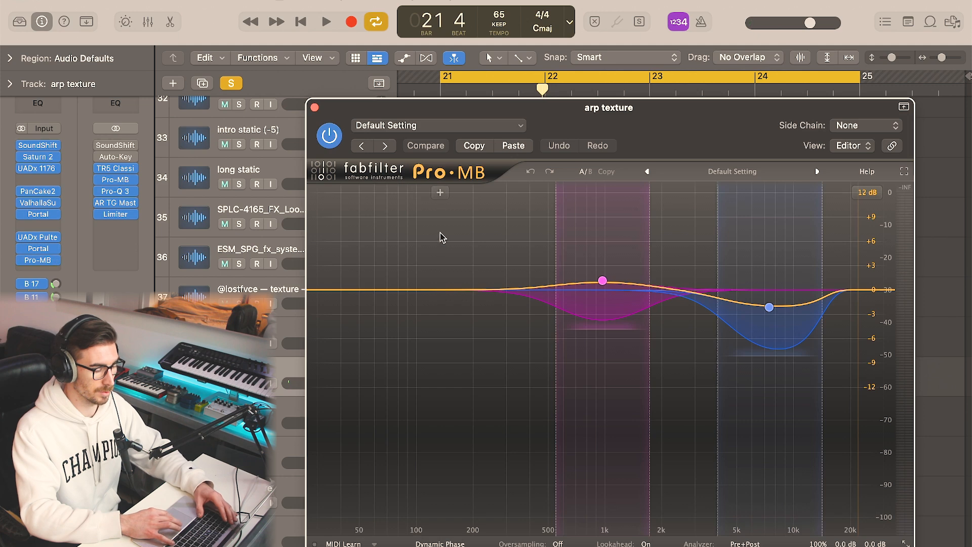
{"action": "mouse_move", "coordinate": [569, 208]}
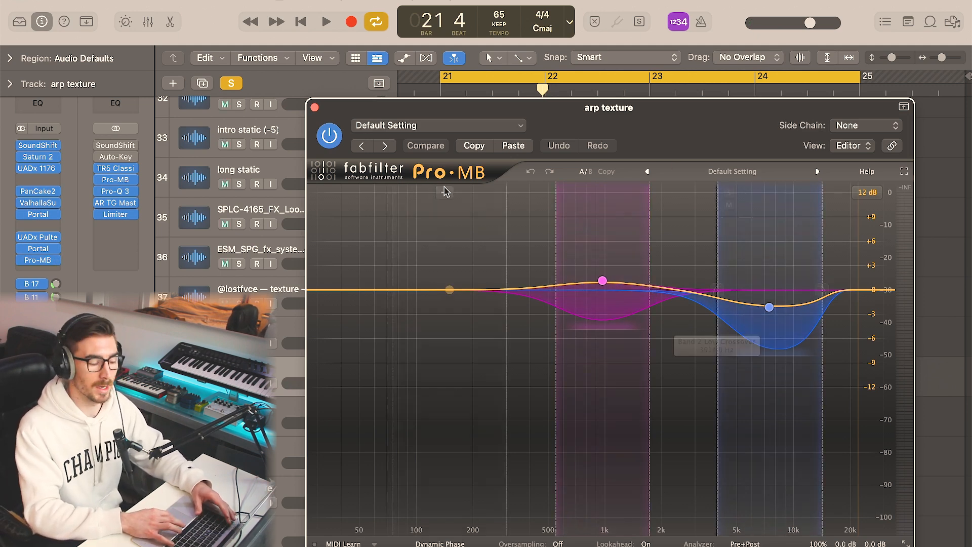
{"action": "left_click", "coordinate": [314, 107]}
{"action": "left_click", "coordinate": [233, 83]}
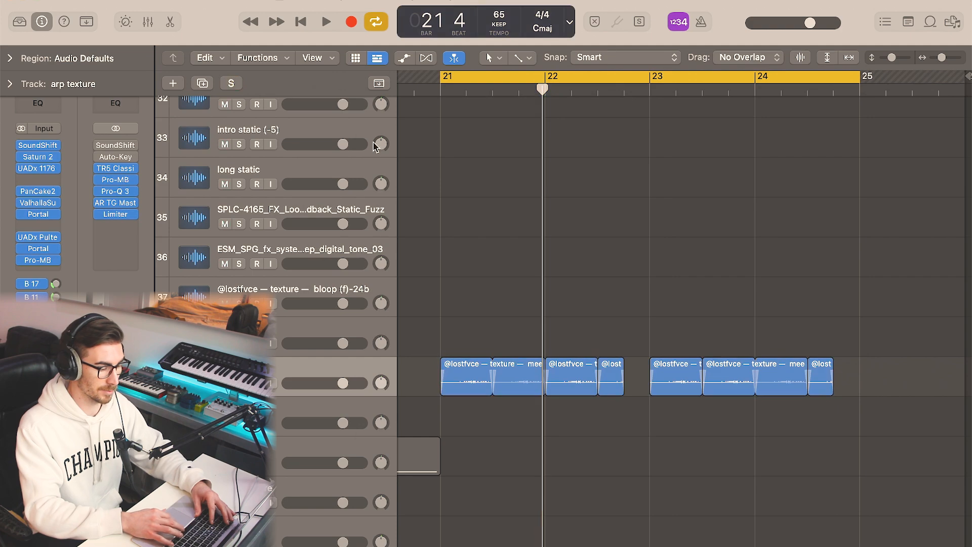
Solo the Tremo pluck - Cassette-24b track and play its region from bar 21 with the cycle covering bars 21 to 25
{"action": "key", "text": "super+Left"}
{"action": "key", "text": "super+Left"}
{"action": "key", "text": "c"}
{"action": "scroll", "coordinate": [455, 190], "scroll_direction": "up", "scroll_amount": 15}
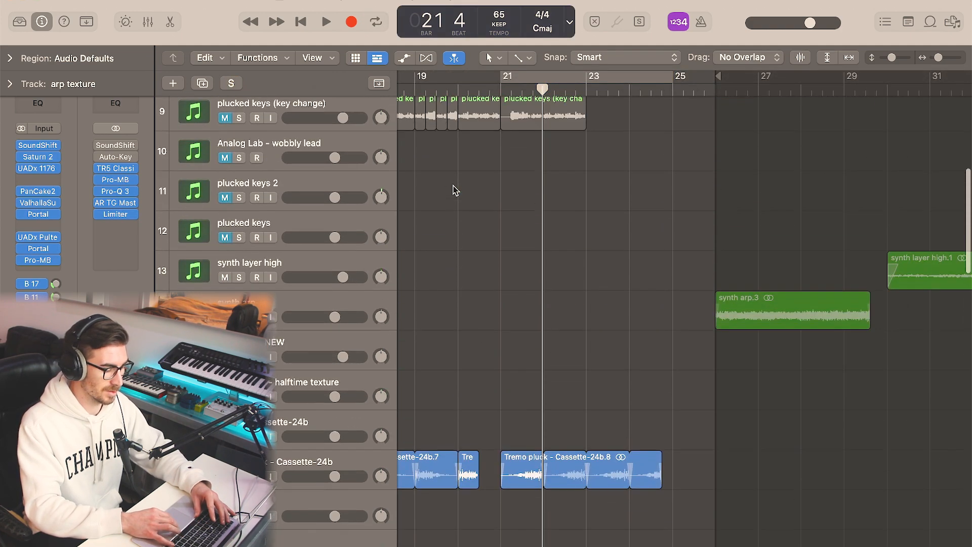
{"action": "key", "text": "super+Right"}
{"action": "key", "text": "super+Right"}
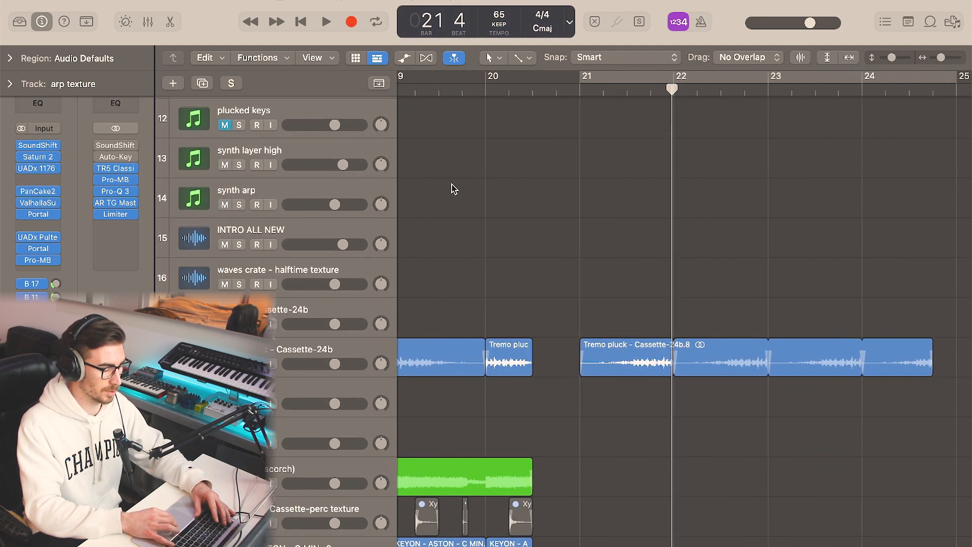
{"action": "scroll", "coordinate": [452, 189], "scroll_direction": "right", "scroll_amount": 9}
{"action": "scroll", "coordinate": [452, 189], "scroll_direction": "left", "scroll_amount": 3}
{"action": "key", "text": "c"}
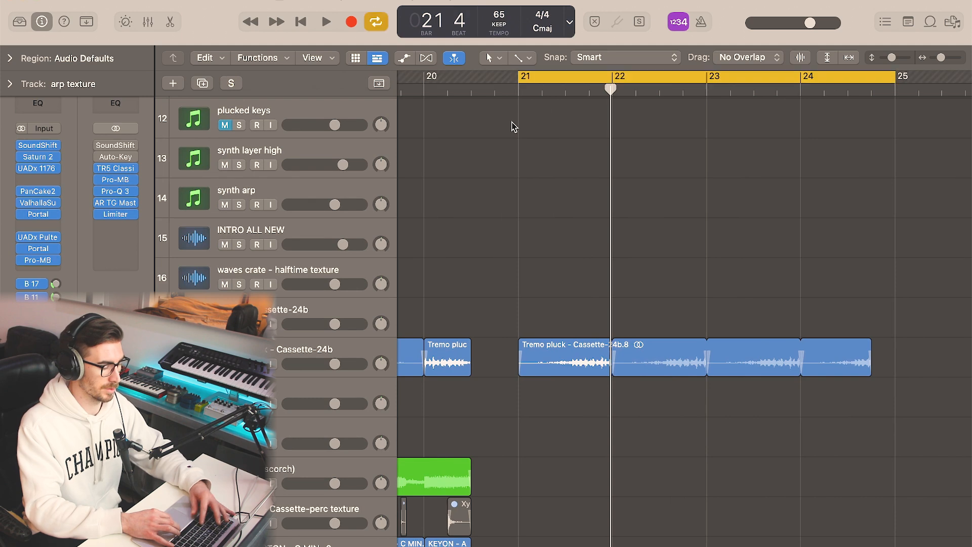
{"action": "left_click", "coordinate": [286, 359]}
{"action": "key", "text": "s"}
{"action": "key", "text": "space"}
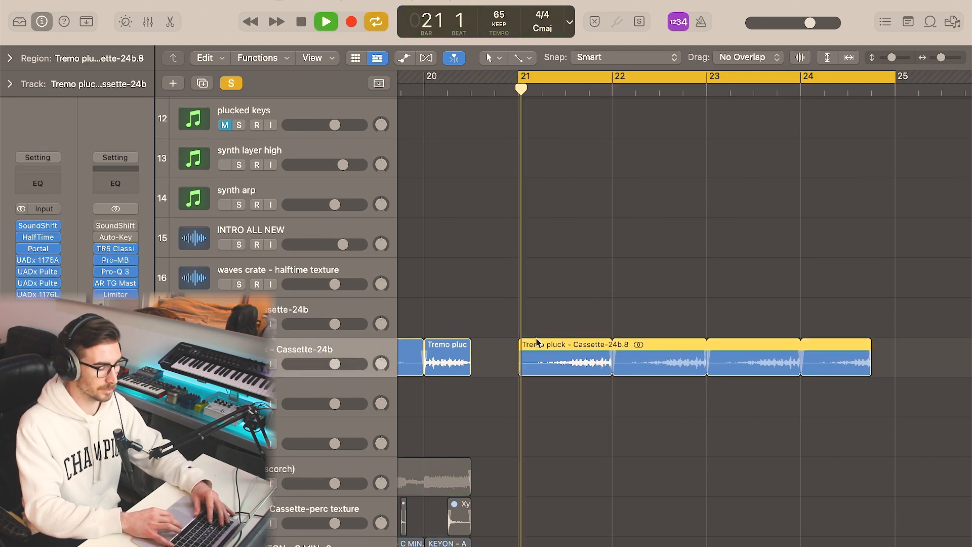
{"action": "scroll", "coordinate": [538, 343], "scroll_direction": "right", "scroll_amount": 1}
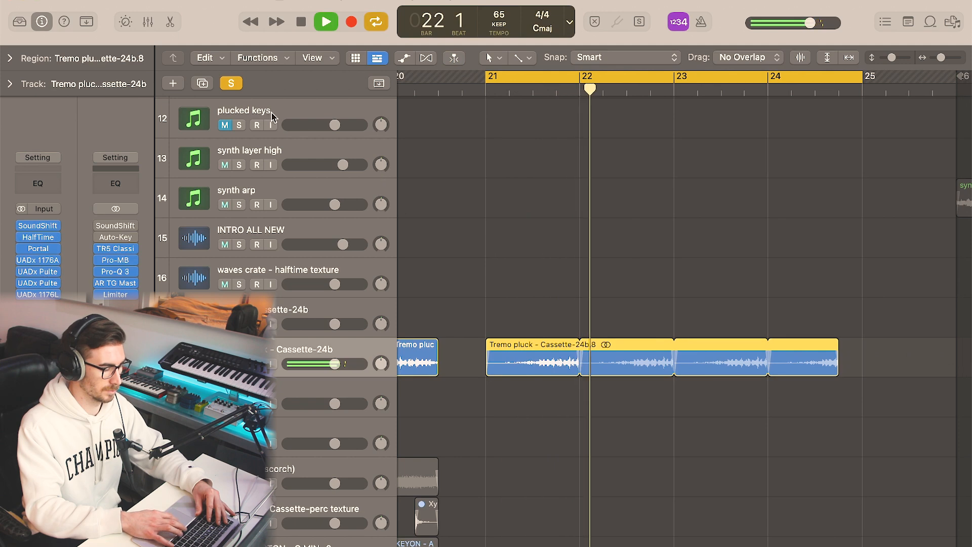
Turn off solo and cycling, and listen to the full section through bar 24 while reviewing its tracks
{"action": "left_click", "coordinate": [232, 84]}
{"action": "scroll", "coordinate": [737, 265], "scroll_direction": "down", "scroll_amount": 3}
{"action": "key", "text": "super+Left"}
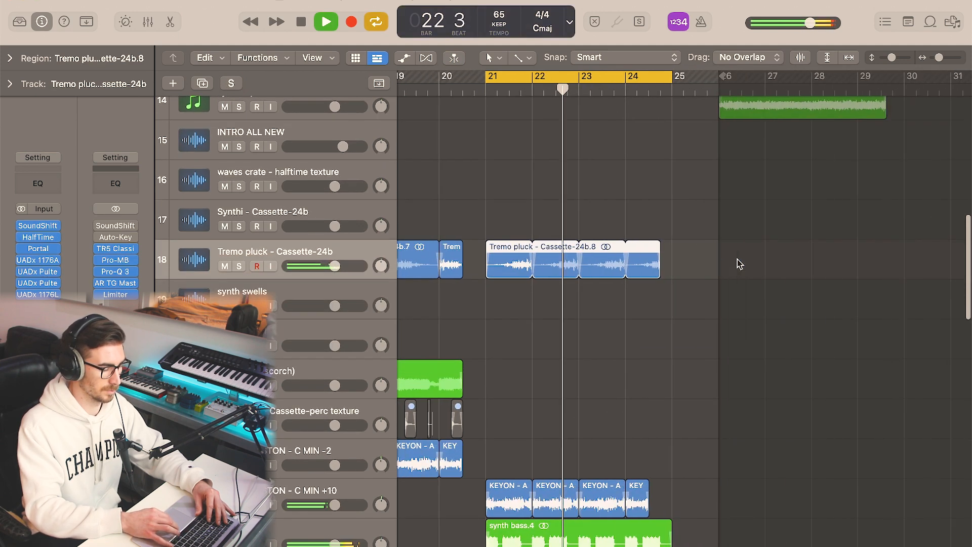
{"action": "left_click", "coordinate": [653, 348]}
{"action": "scroll", "coordinate": [654, 349], "scroll_direction": "down", "scroll_amount": 5}
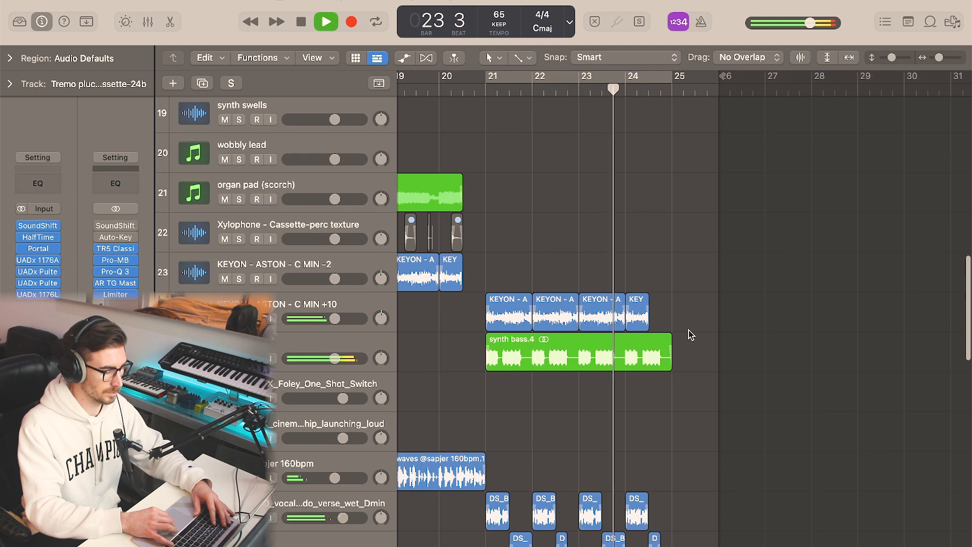
{"action": "scroll", "coordinate": [691, 334], "scroll_direction": "down", "scroll_amount": 4}
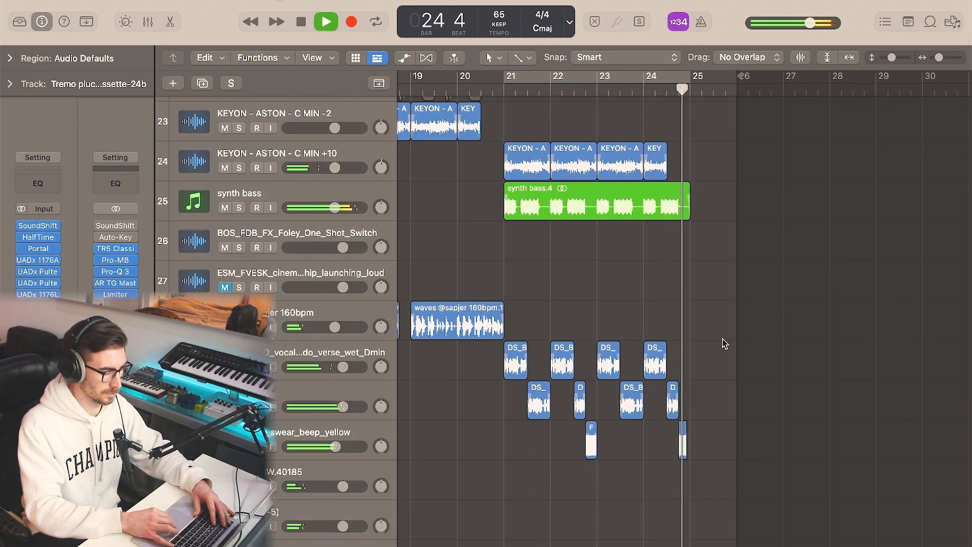
Stop playback, solo the end of the section, and replay the swear beep regions at bar 24 beat 4 from just before them
{"action": "key", "text": "super+Right"}
{"action": "key", "text": "super+Right"}
{"action": "key", "text": "super+Right"}
{"action": "key", "text": "super+Right"}
{"action": "key", "text": "space"}
{"action": "key", "text": "super+Right"}
{"action": "key", "text": "super+Right"}
{"action": "key", "text": "super+Right"}
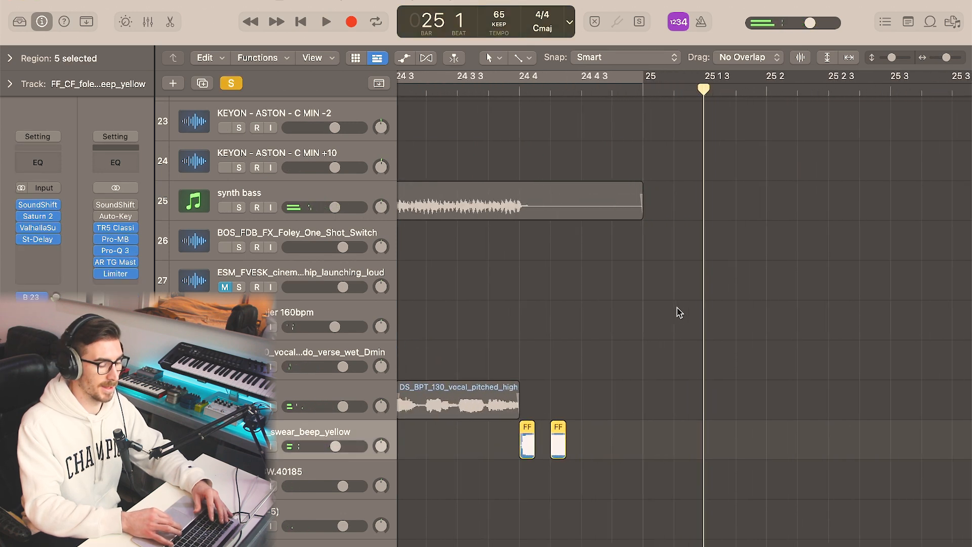
{"action": "scroll", "coordinate": [679, 312], "scroll_direction": "left", "scroll_amount": 2}
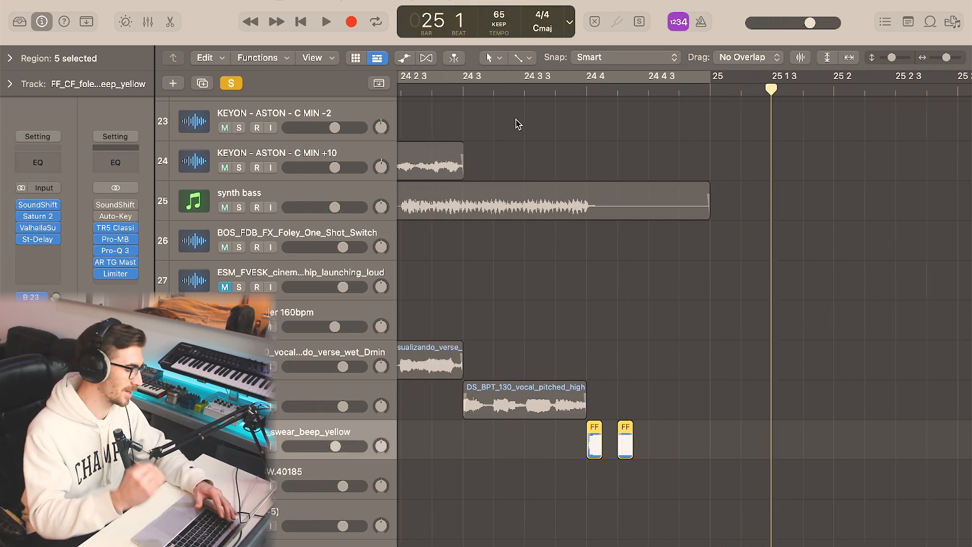
{"action": "left_click", "coordinate": [552, 92]}
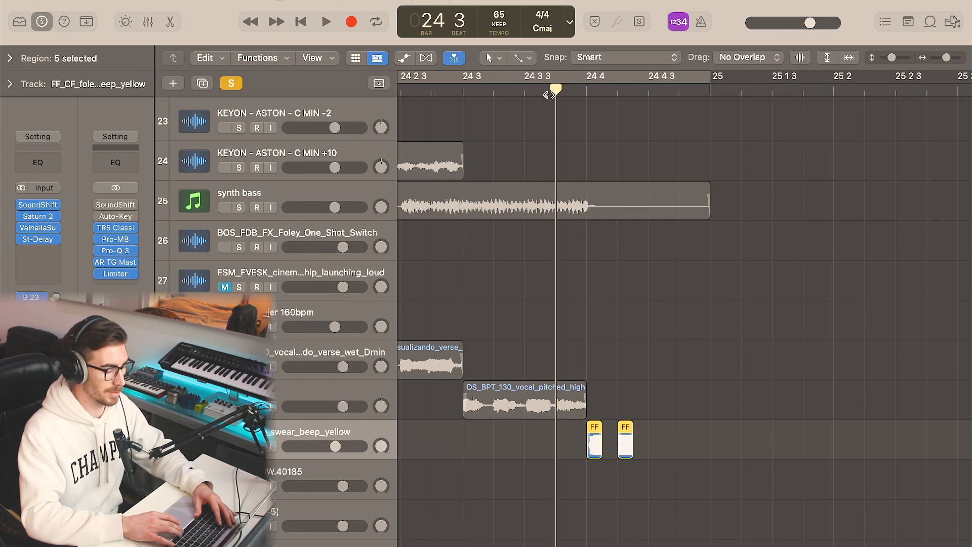
{"action": "key", "text": "space"}
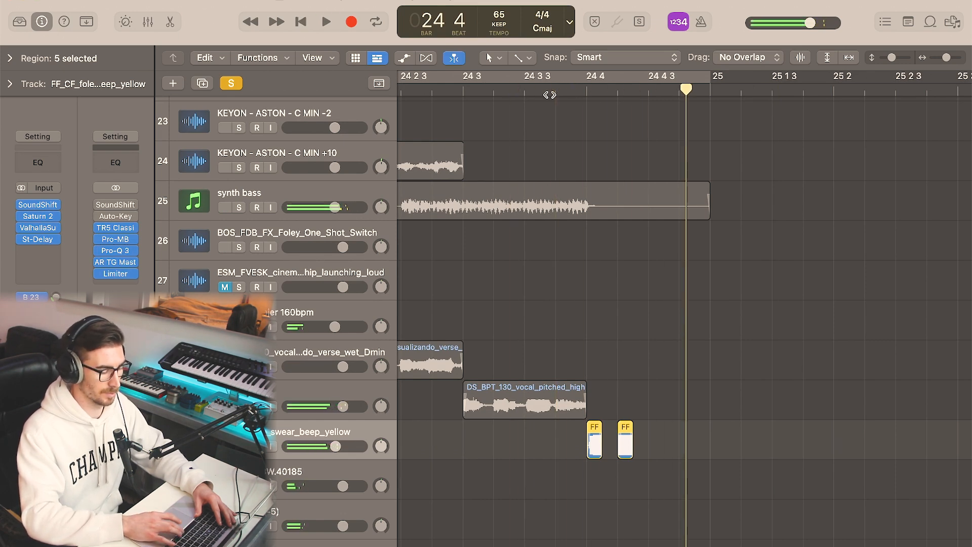
{"action": "left_click", "coordinate": [751, 297]}
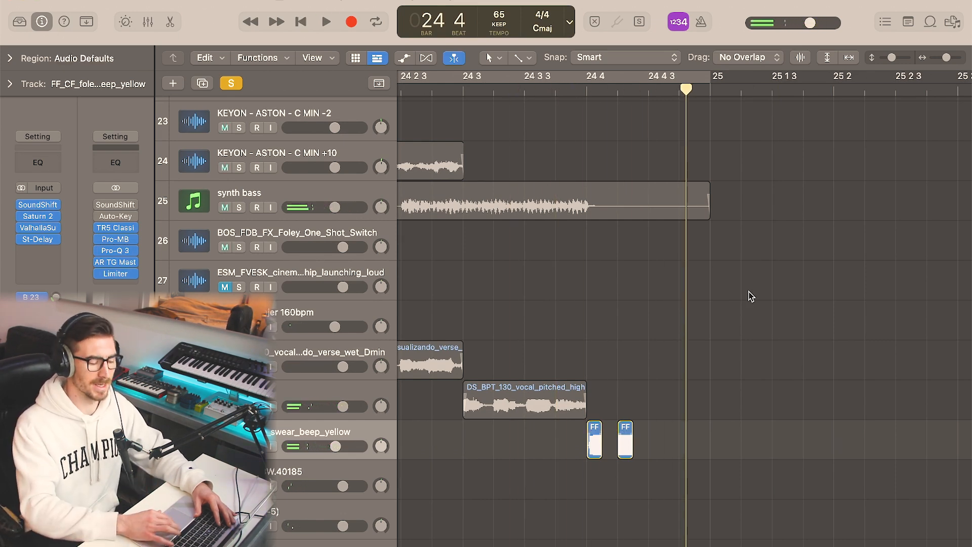
Turn off solo and return the playhead to the start of the arrangement
{"action": "key", "text": "super+Left"}
{"action": "key", "text": "super+Left"}
{"action": "key", "text": "super+Left"}
{"action": "key", "text": "super+Left"}
{"action": "left_click", "coordinate": [240, 83]}
{"action": "key", "text": "super+Left"}
{"action": "key", "text": "super+Left"}
{"action": "key", "text": "super+Left"}
{"action": "key", "text": "super+Left"}
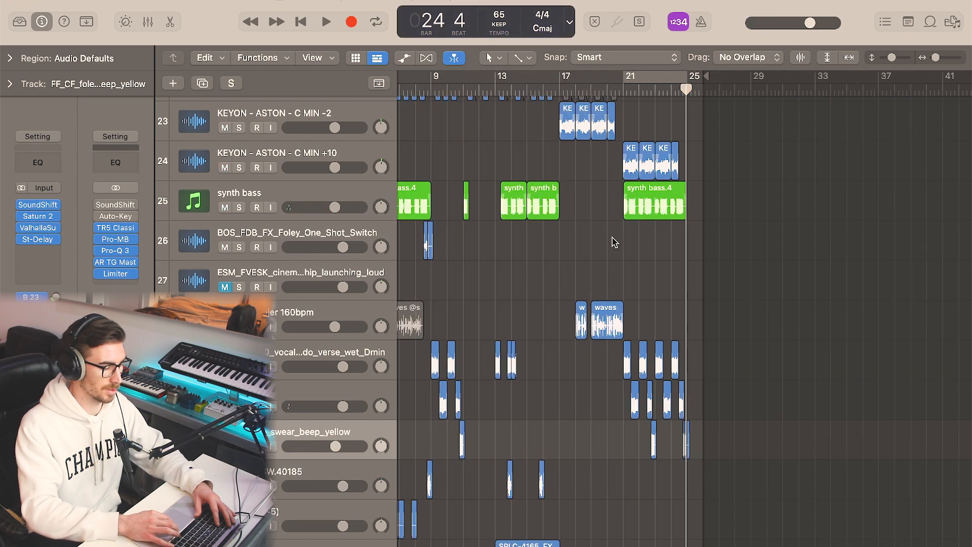
{"action": "scroll", "coordinate": [613, 240], "scroll_direction": "left", "scroll_amount": 5}
{"action": "scroll", "coordinate": [613, 239], "scroll_direction": "up", "scroll_amount": 10}
{"action": "scroll", "coordinate": [572, 315], "scroll_direction": "up", "scroll_amount": 5}
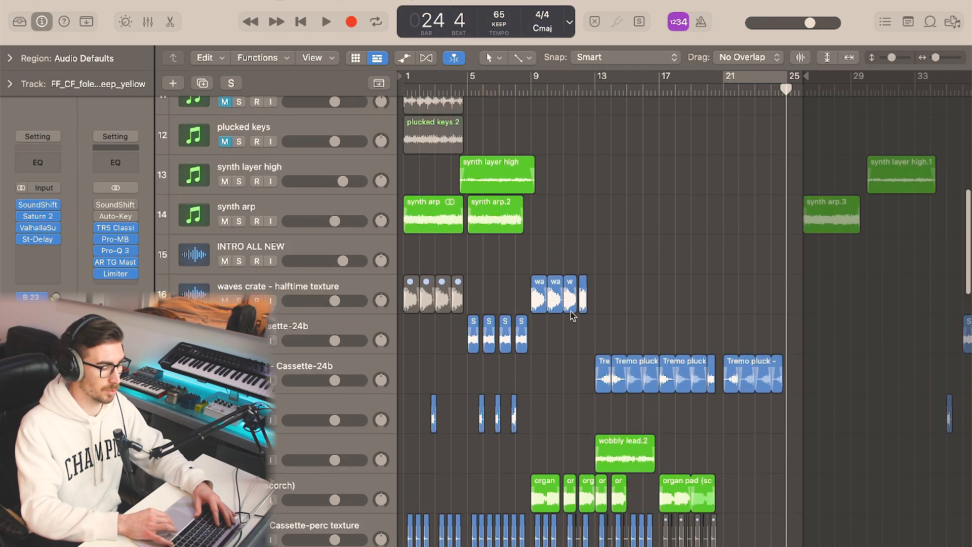
{"action": "key", "text": "Return"}
Examine how the melodic, bass, vocal, static and texture regions are distributed across the arrangement from bar 1 to 25
{"action": "scroll", "coordinate": [573, 317], "scroll_direction": "down", "scroll_amount": 5}
{"action": "scroll", "coordinate": [572, 316], "scroll_direction": "down", "scroll_amount": 2}
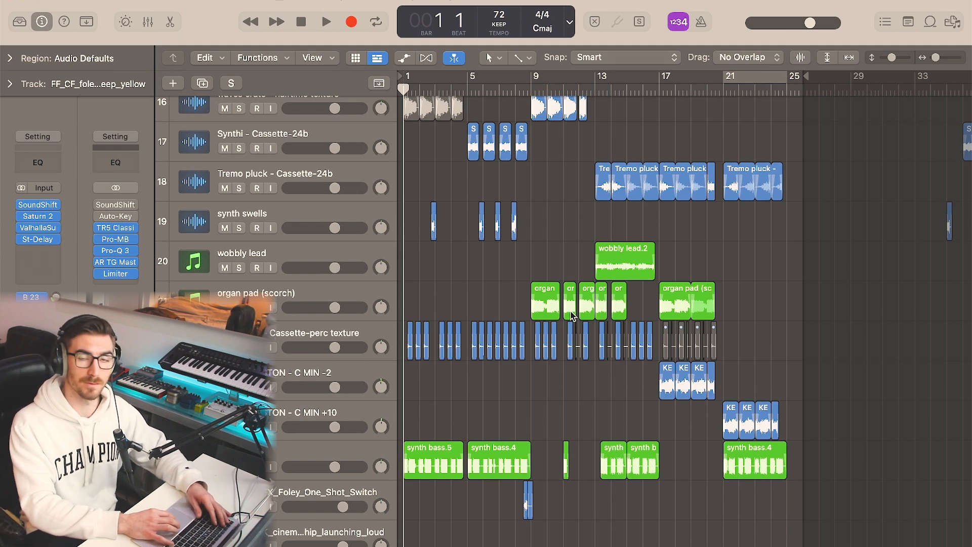
{"action": "key", "text": "super+Right"}
{"action": "key", "text": "super+Right"}
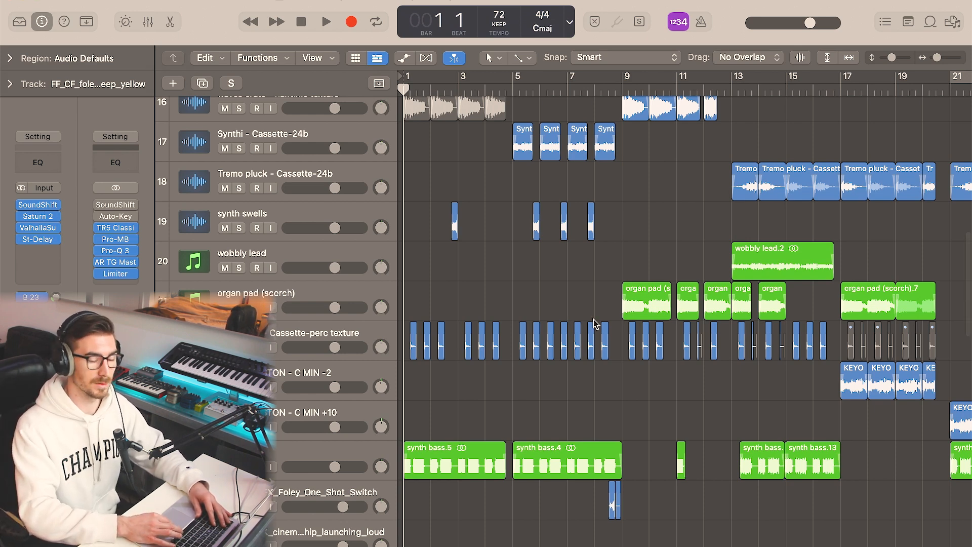
{"action": "scroll", "coordinate": [598, 334], "scroll_direction": "down", "scroll_amount": 8}
{"action": "scroll", "coordinate": [649, 401], "scroll_direction": "up", "scroll_amount": 5}
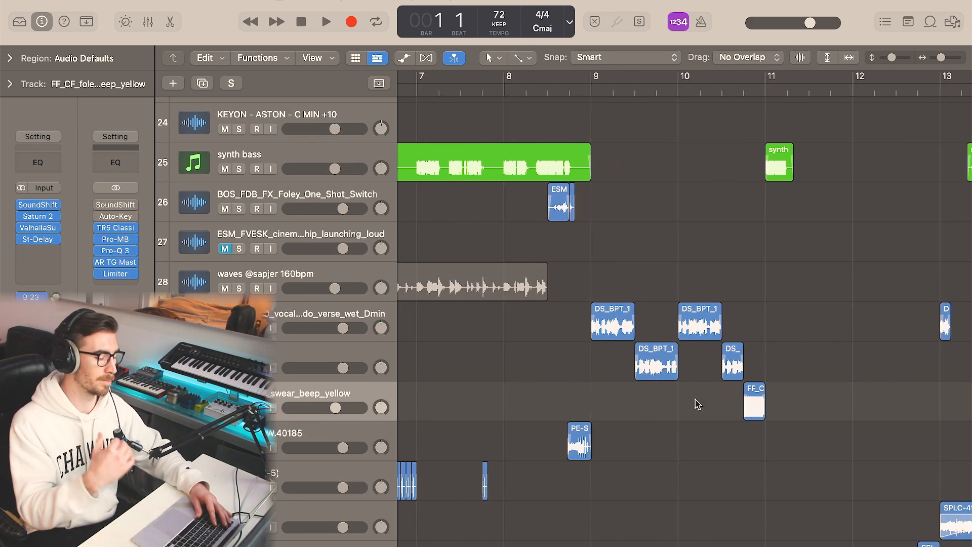
{"action": "scroll", "coordinate": [698, 404], "scroll_direction": "down", "scroll_amount": 3}
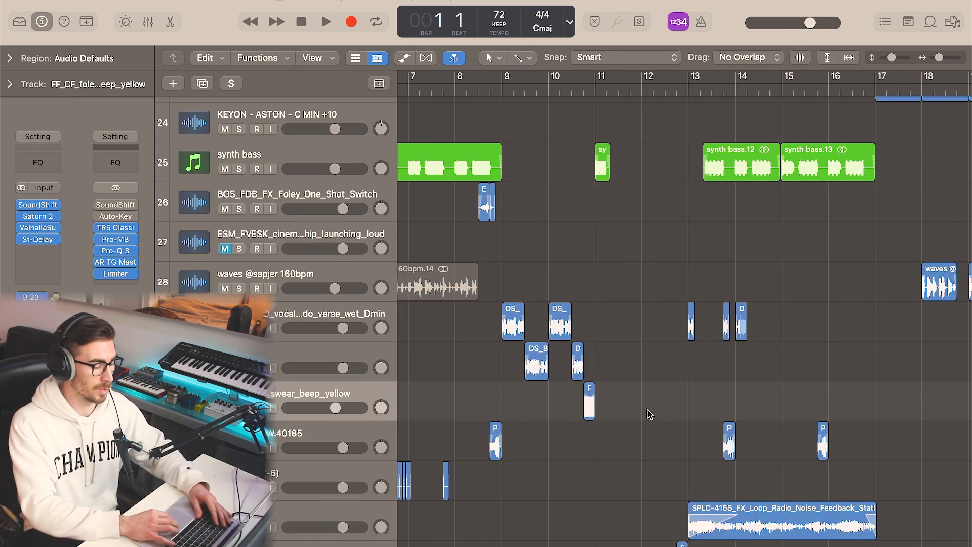
{"action": "scroll", "coordinate": [649, 414], "scroll_direction": "down", "scroll_amount": 1}
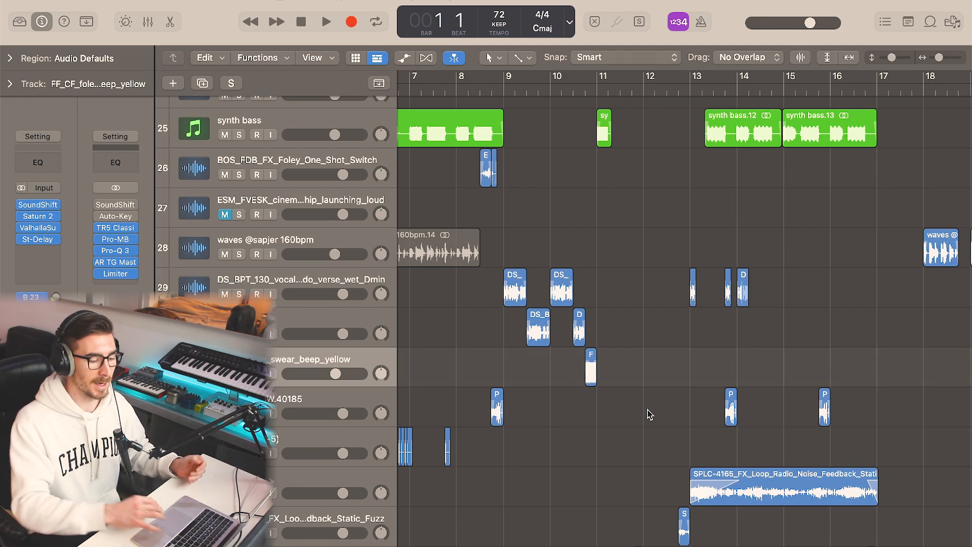
{"action": "key", "text": "super+Left"}
{"action": "key", "text": "super+Left"}
{"action": "scroll", "coordinate": [651, 441], "scroll_direction": "down", "scroll_amount": 4}
{"action": "scroll", "coordinate": [652, 442], "scroll_direction": "up", "scroll_amount": 8}
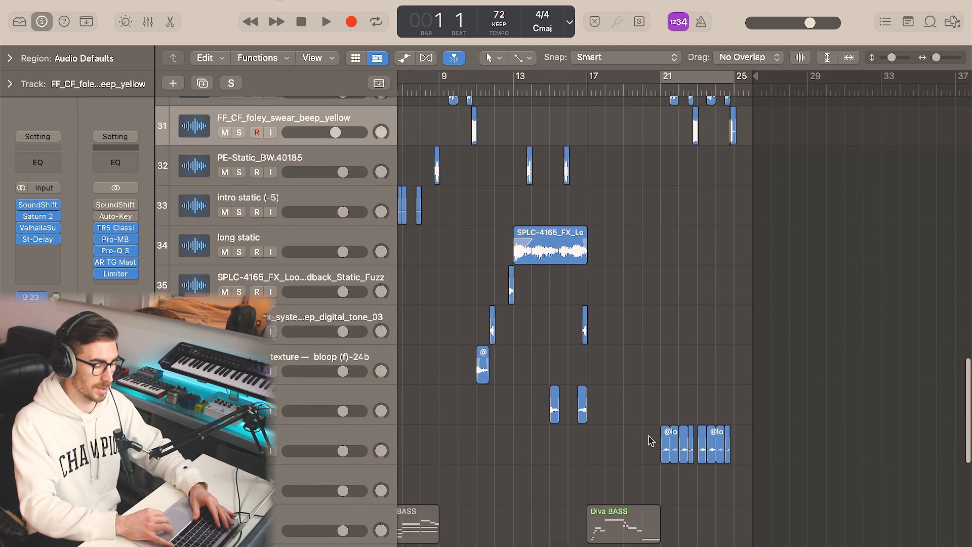
{"action": "scroll", "coordinate": [651, 441], "scroll_direction": "left", "scroll_amount": 3}
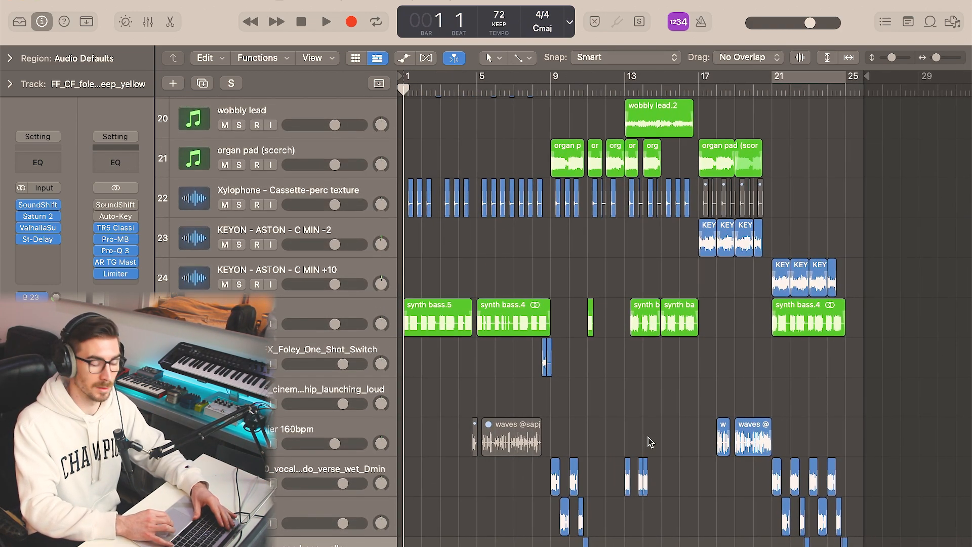
{"action": "scroll", "coordinate": [650, 441], "scroll_direction": "up", "scroll_amount": 5}
{"action": "scroll", "coordinate": [649, 463], "scroll_direction": "up", "scroll_amount": 6}
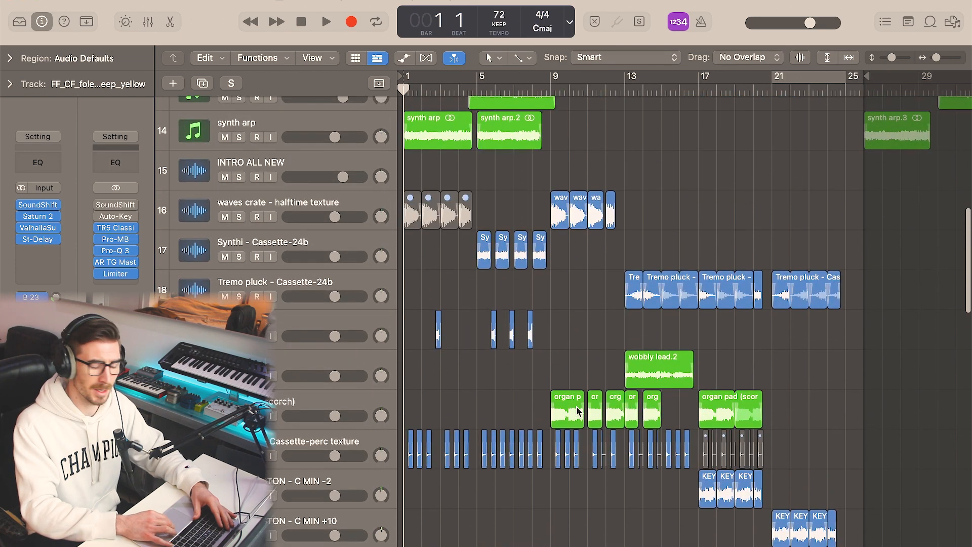